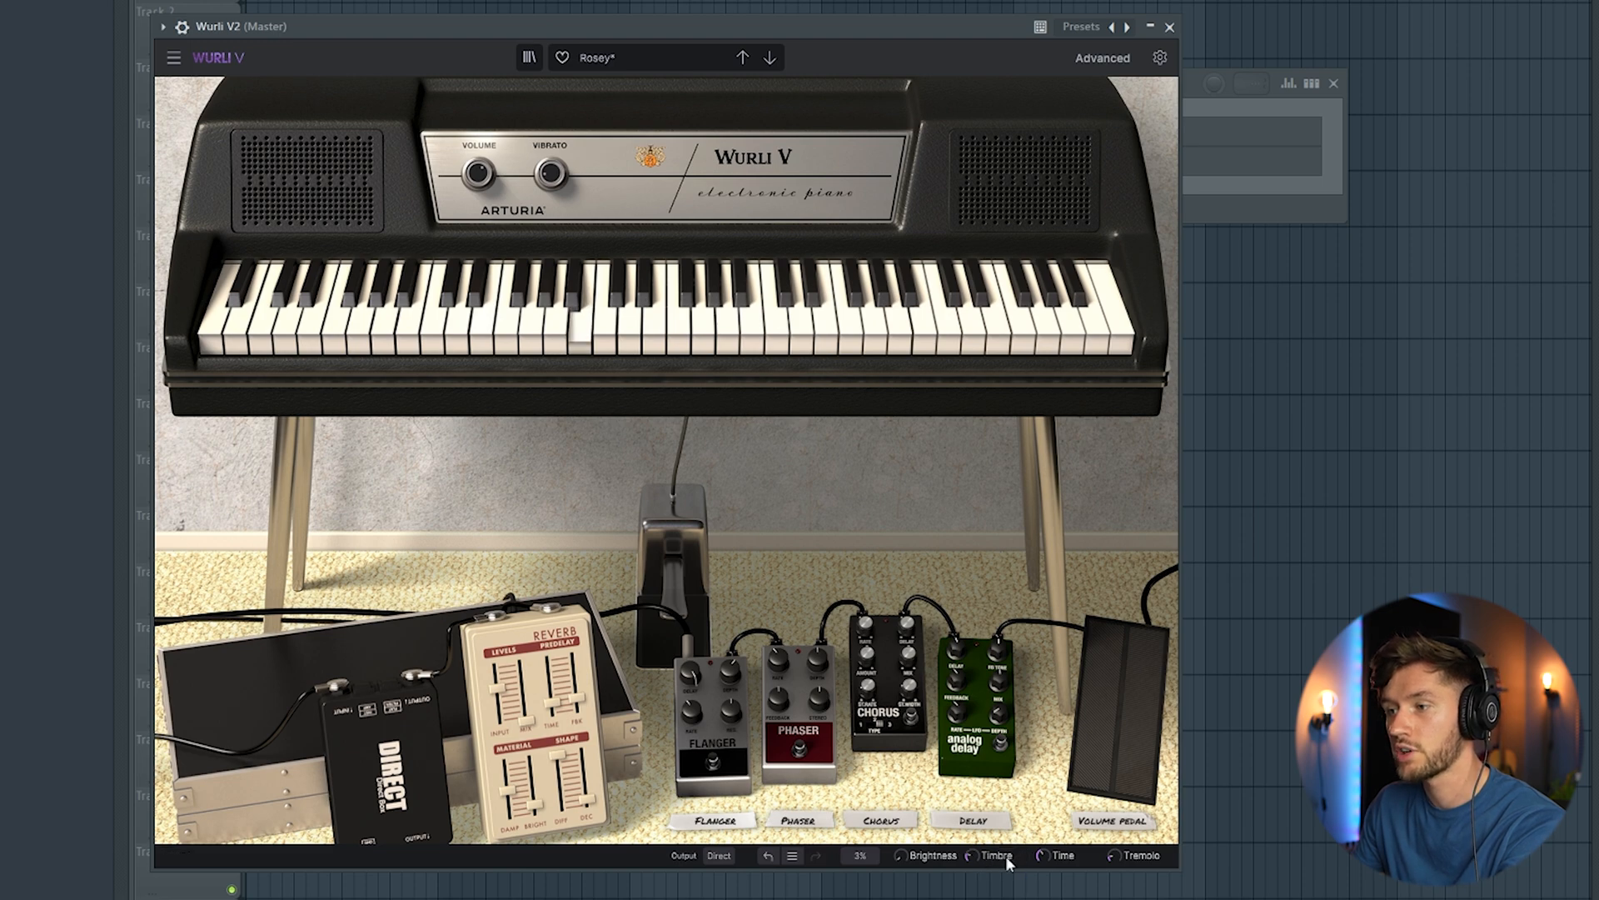
Step: Write four chords over bars 1–2 of the Wurli V2 channel: C5-D5-F5-A5, A#4-E5-A5-C6, E4-A4-C5-G5 and A4-C5-E5-C6
left_click(1247, 218)
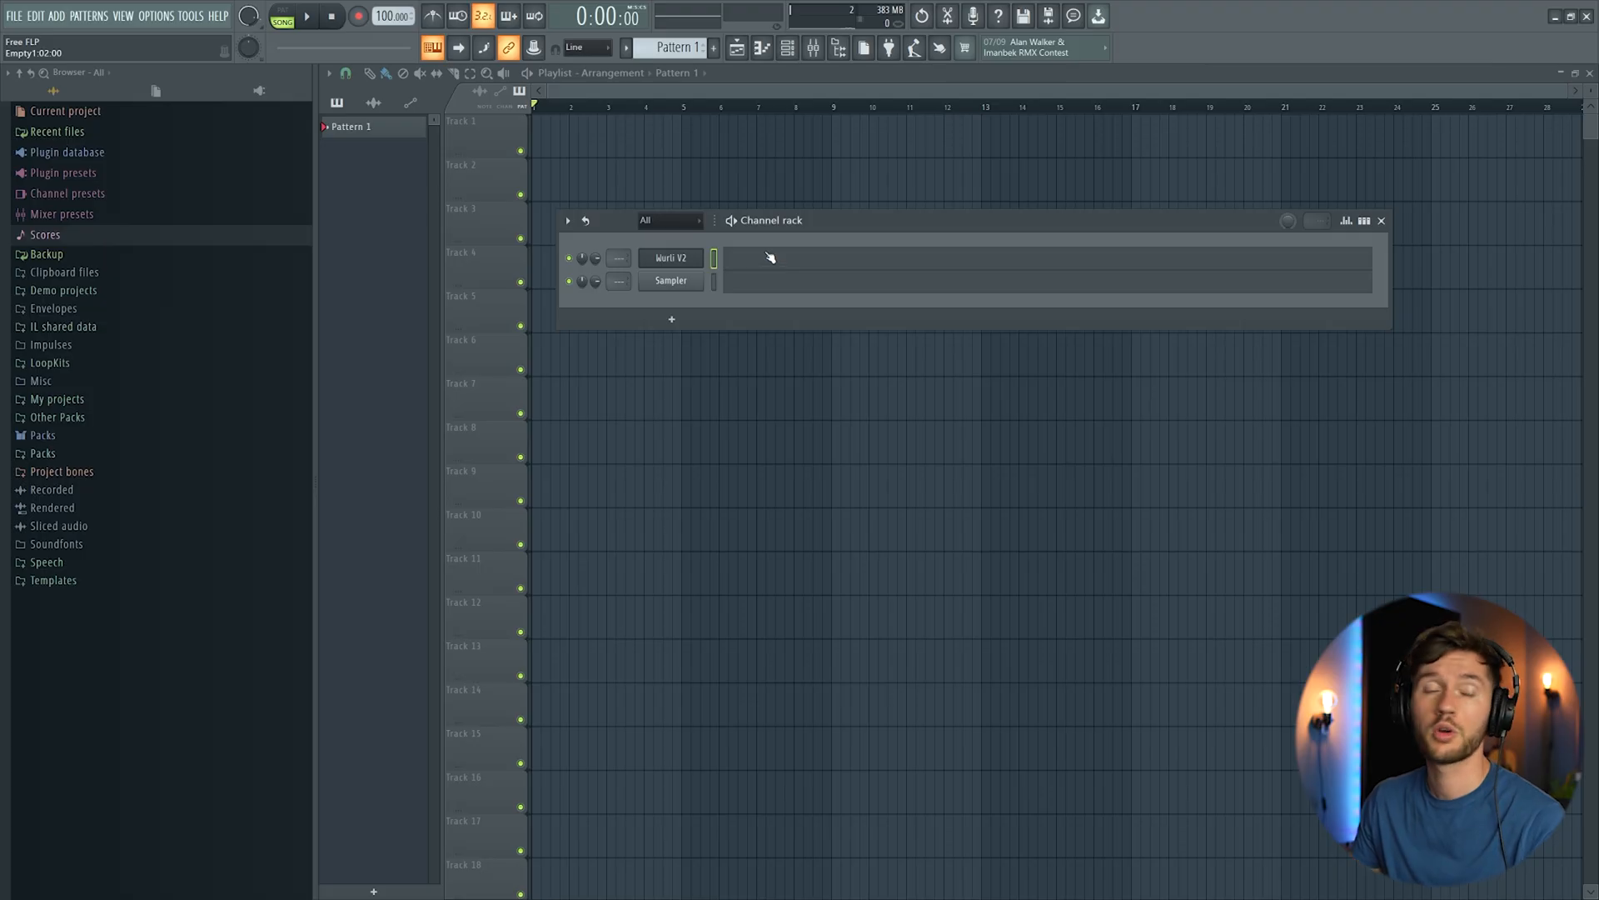
key("F7")
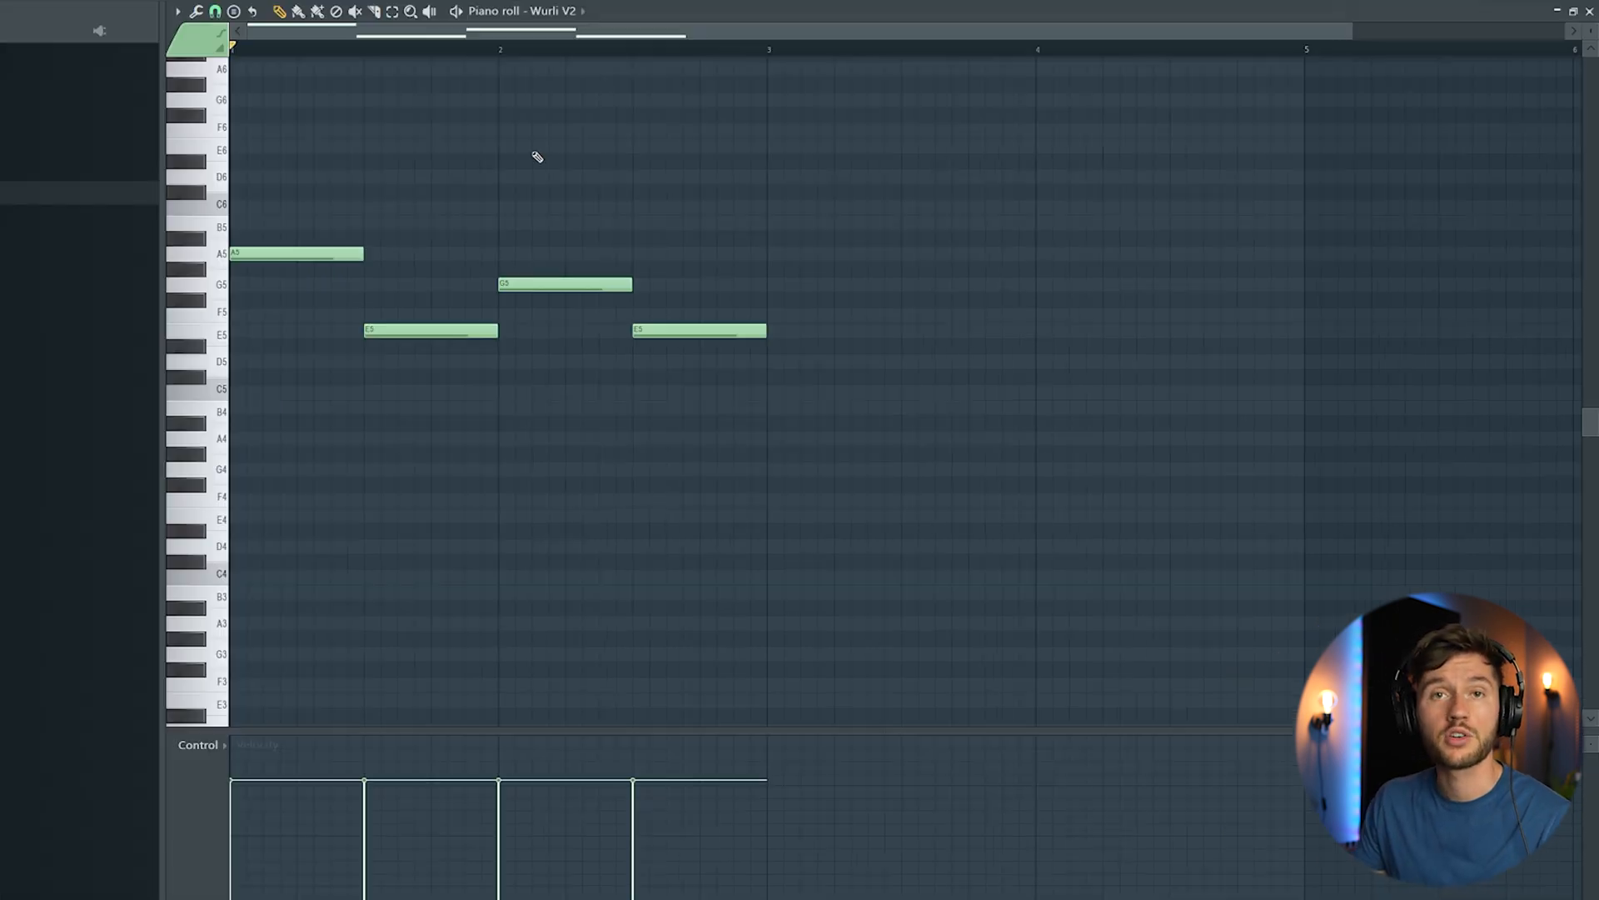
left_click(245, 392)
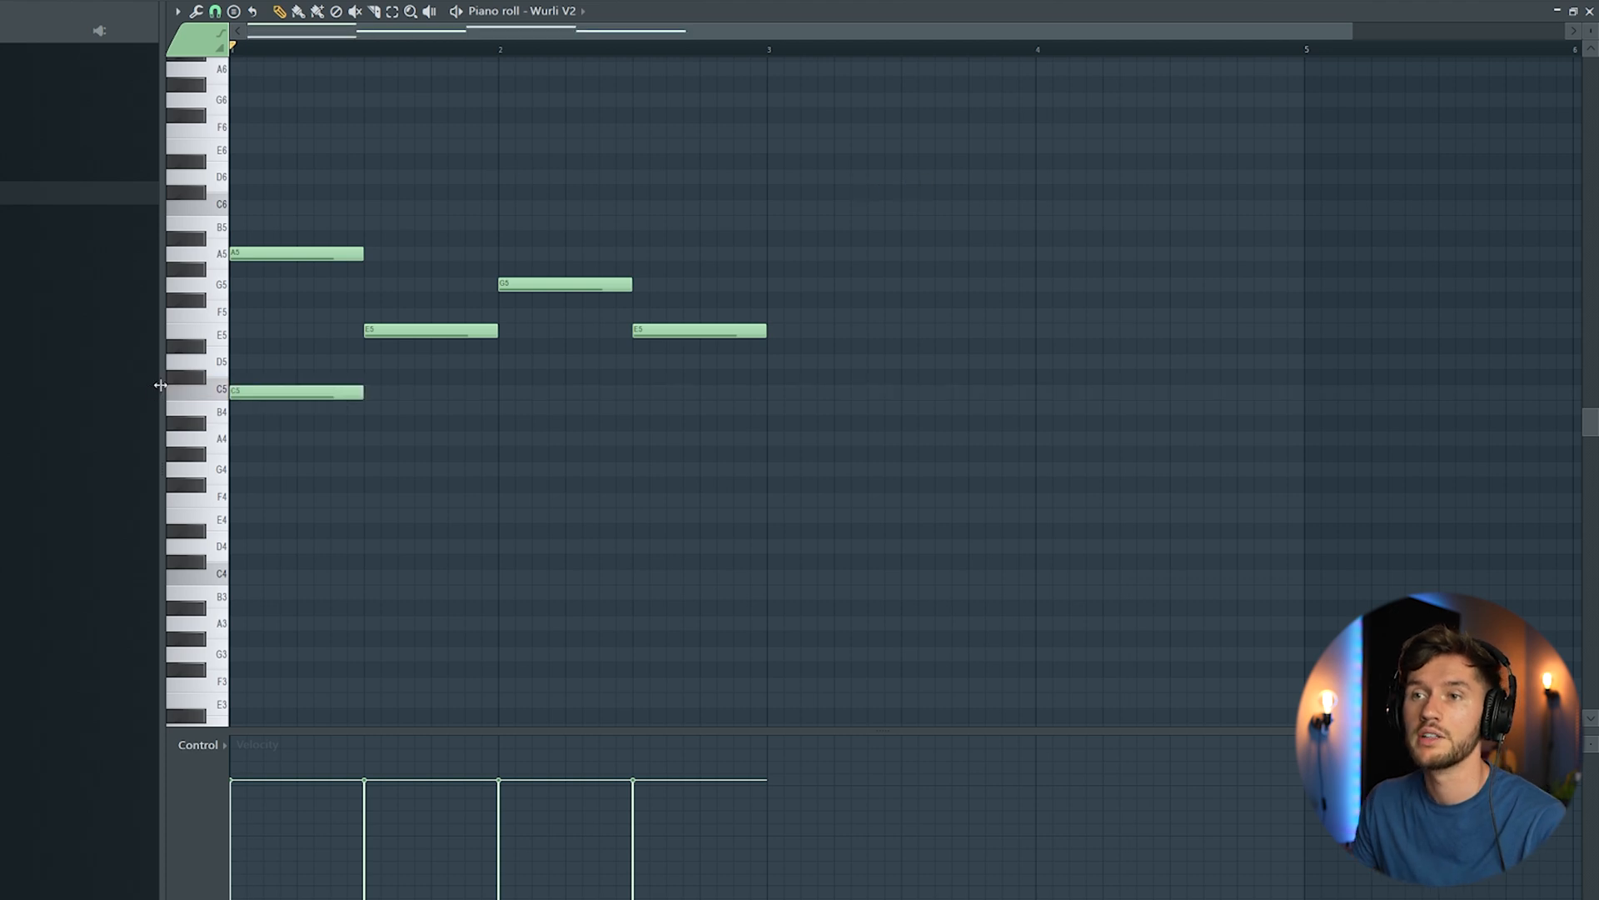
left_click(369, 438)
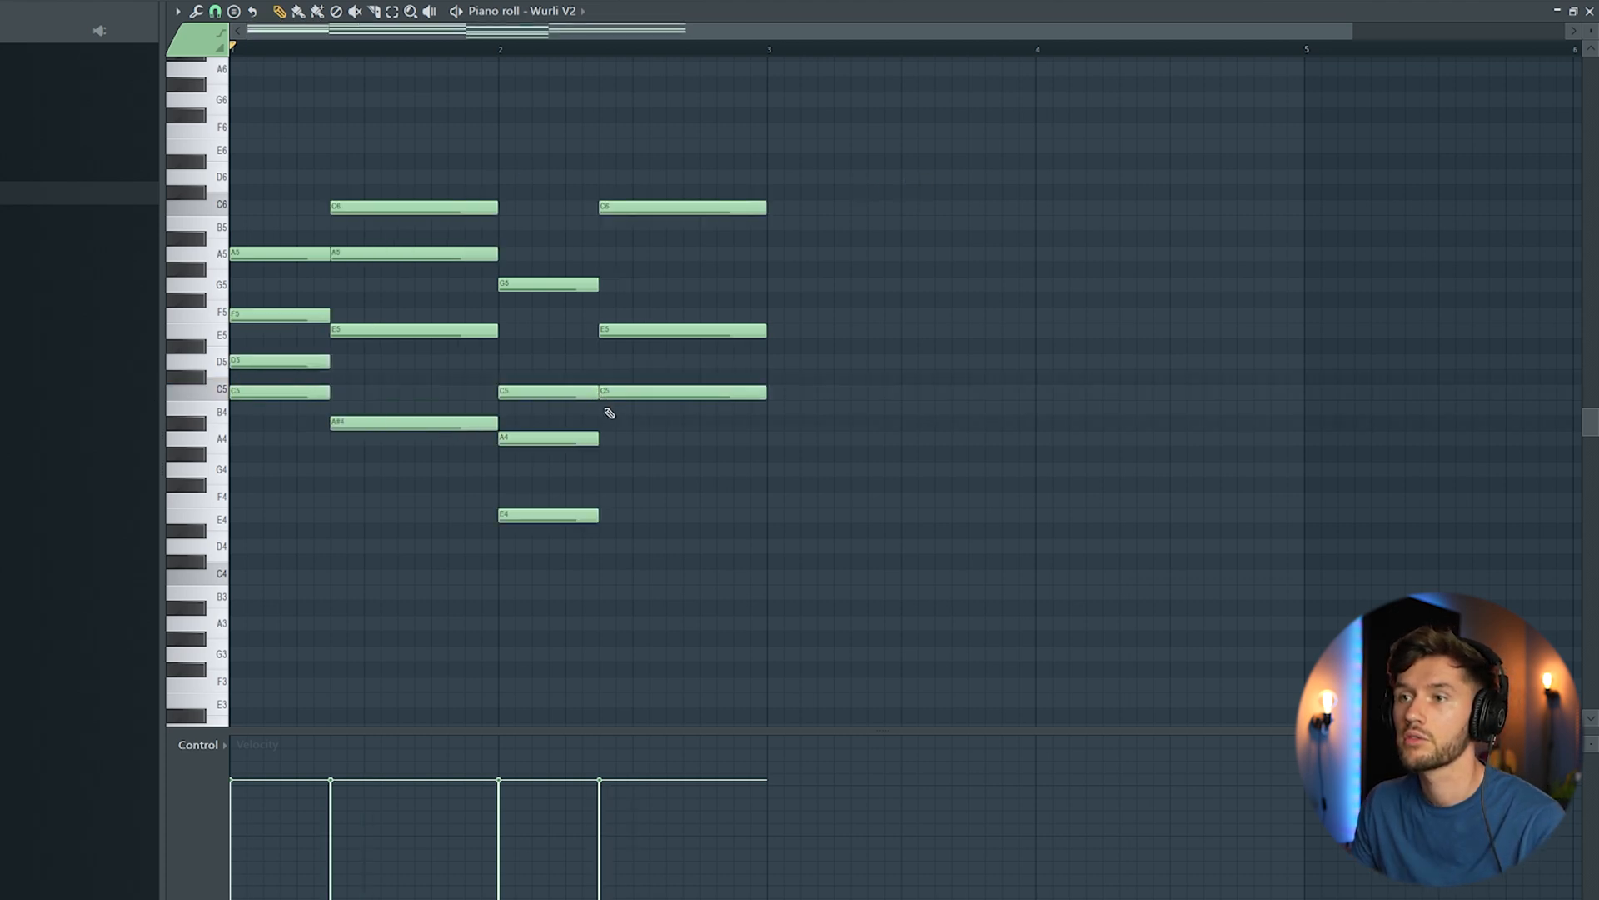
left_click(623, 439)
Step: Audition the Wurli chords, correcting the second chord's A#4 to A4 and repeating the two-bar progression across bars 3 and 4
key("space")
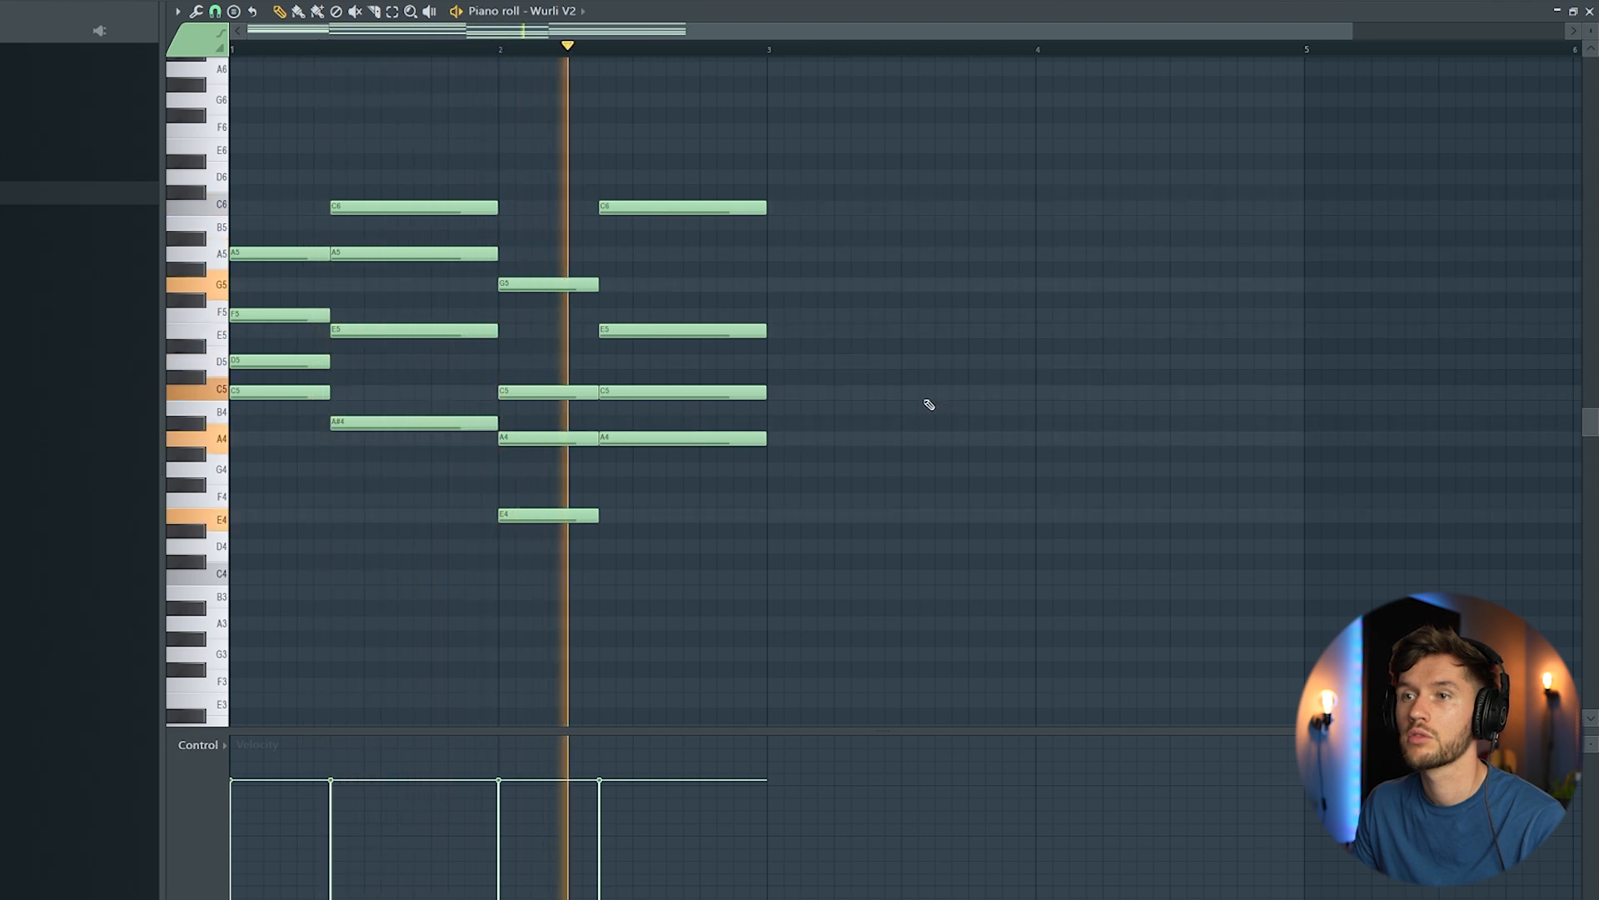
key("space")
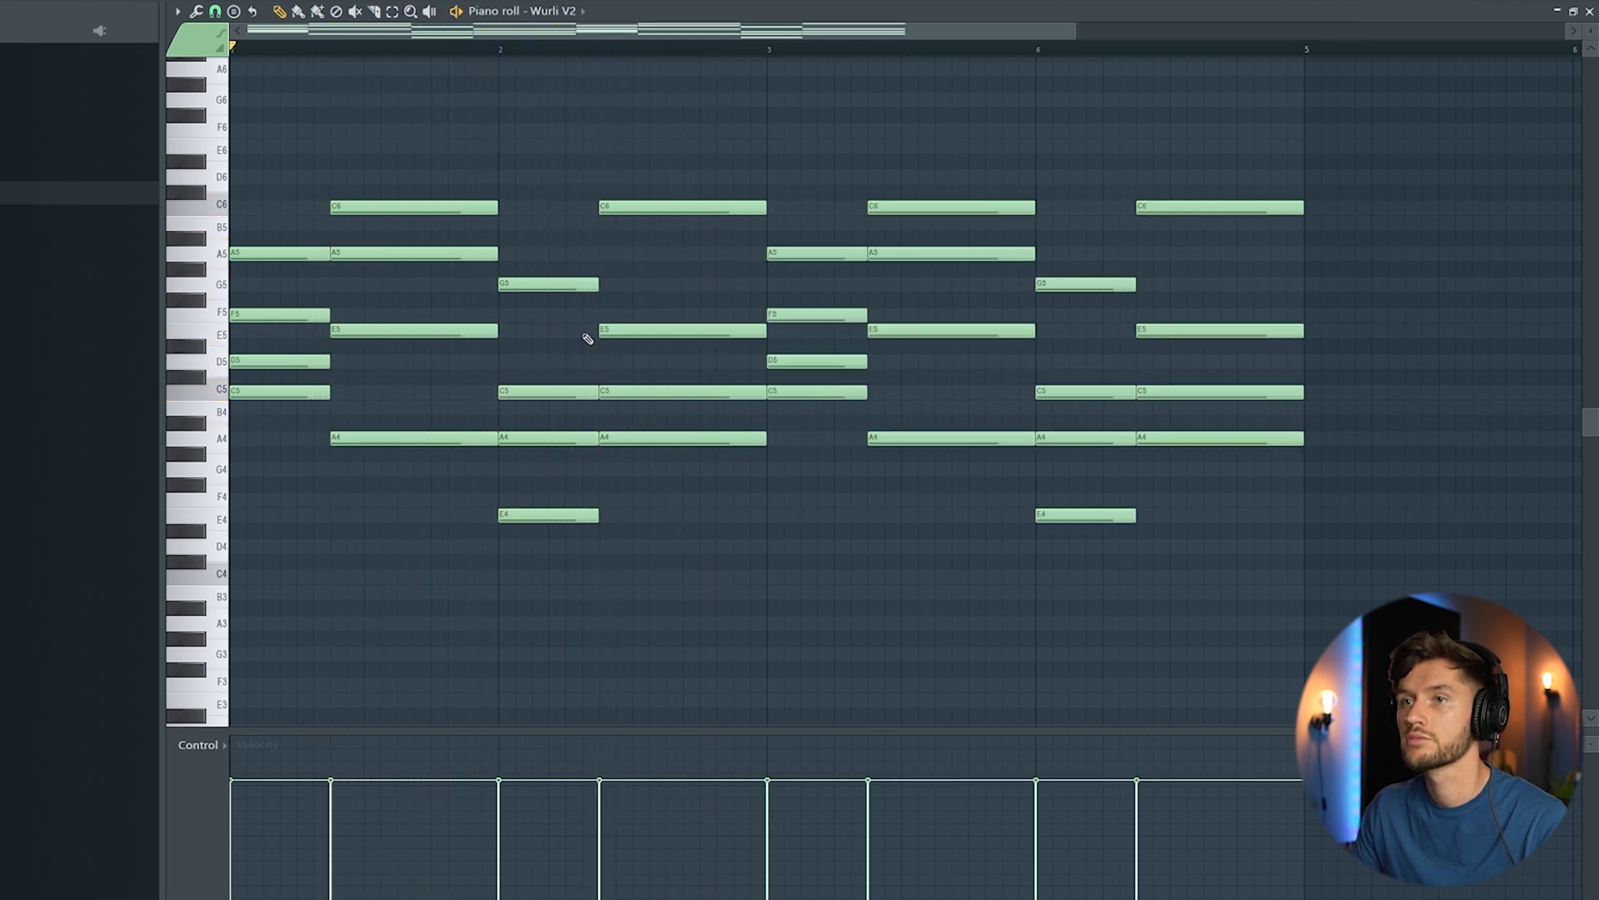
key("space")
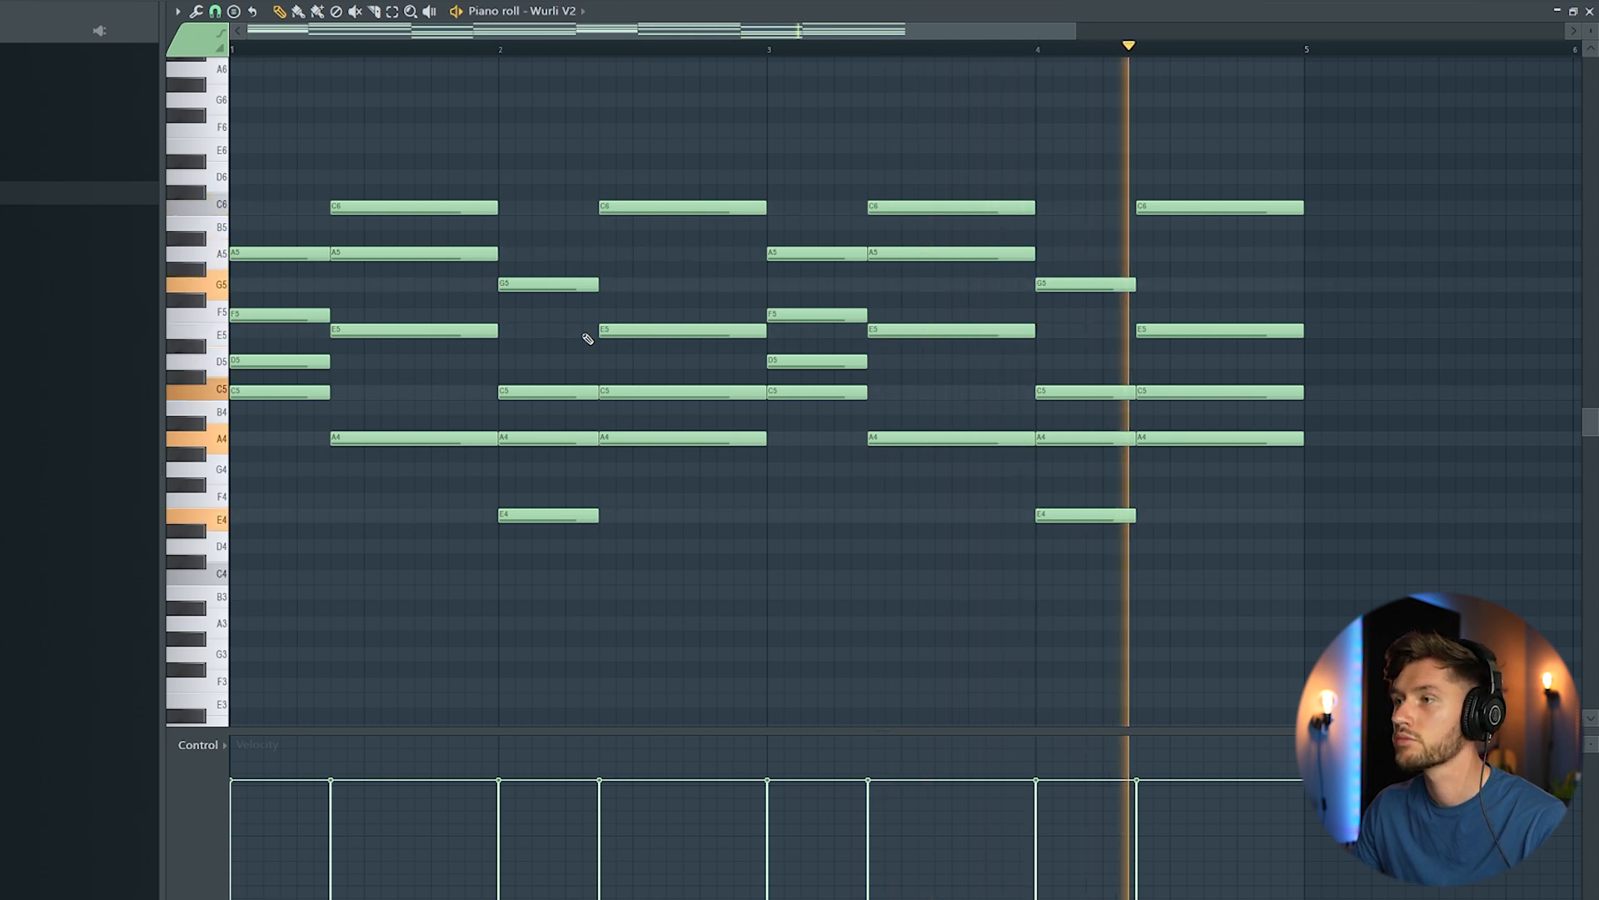
key("space")
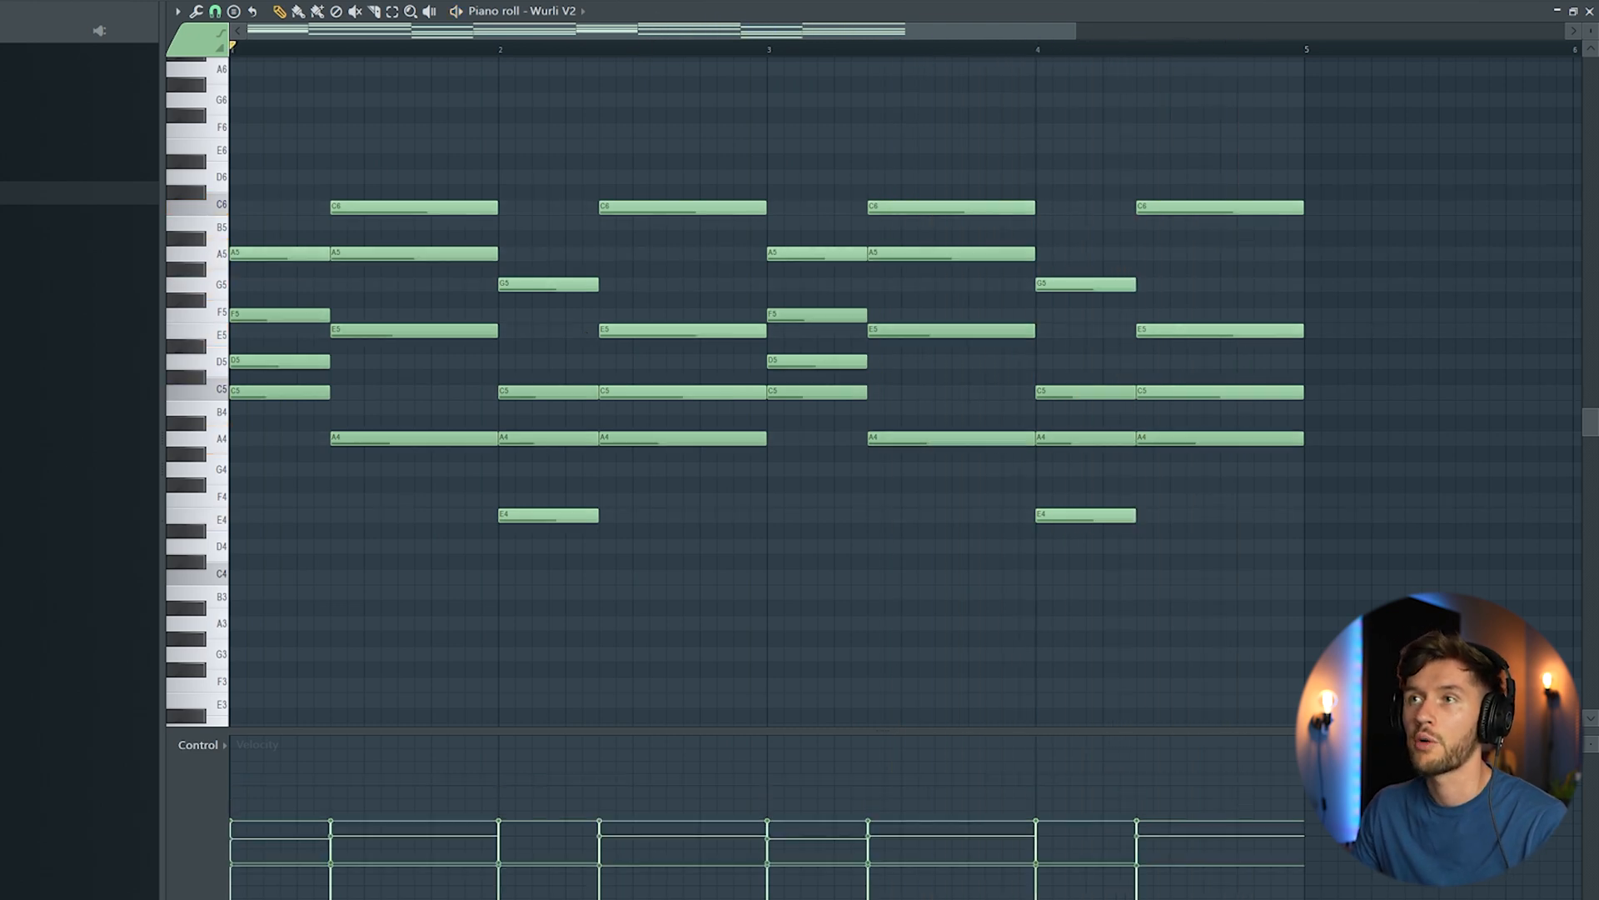
Step: Insert an Ample Guitar SH channel and load its Smooth Jazz Solo(Finger) preset
key("F6")
right_click(574, 225)
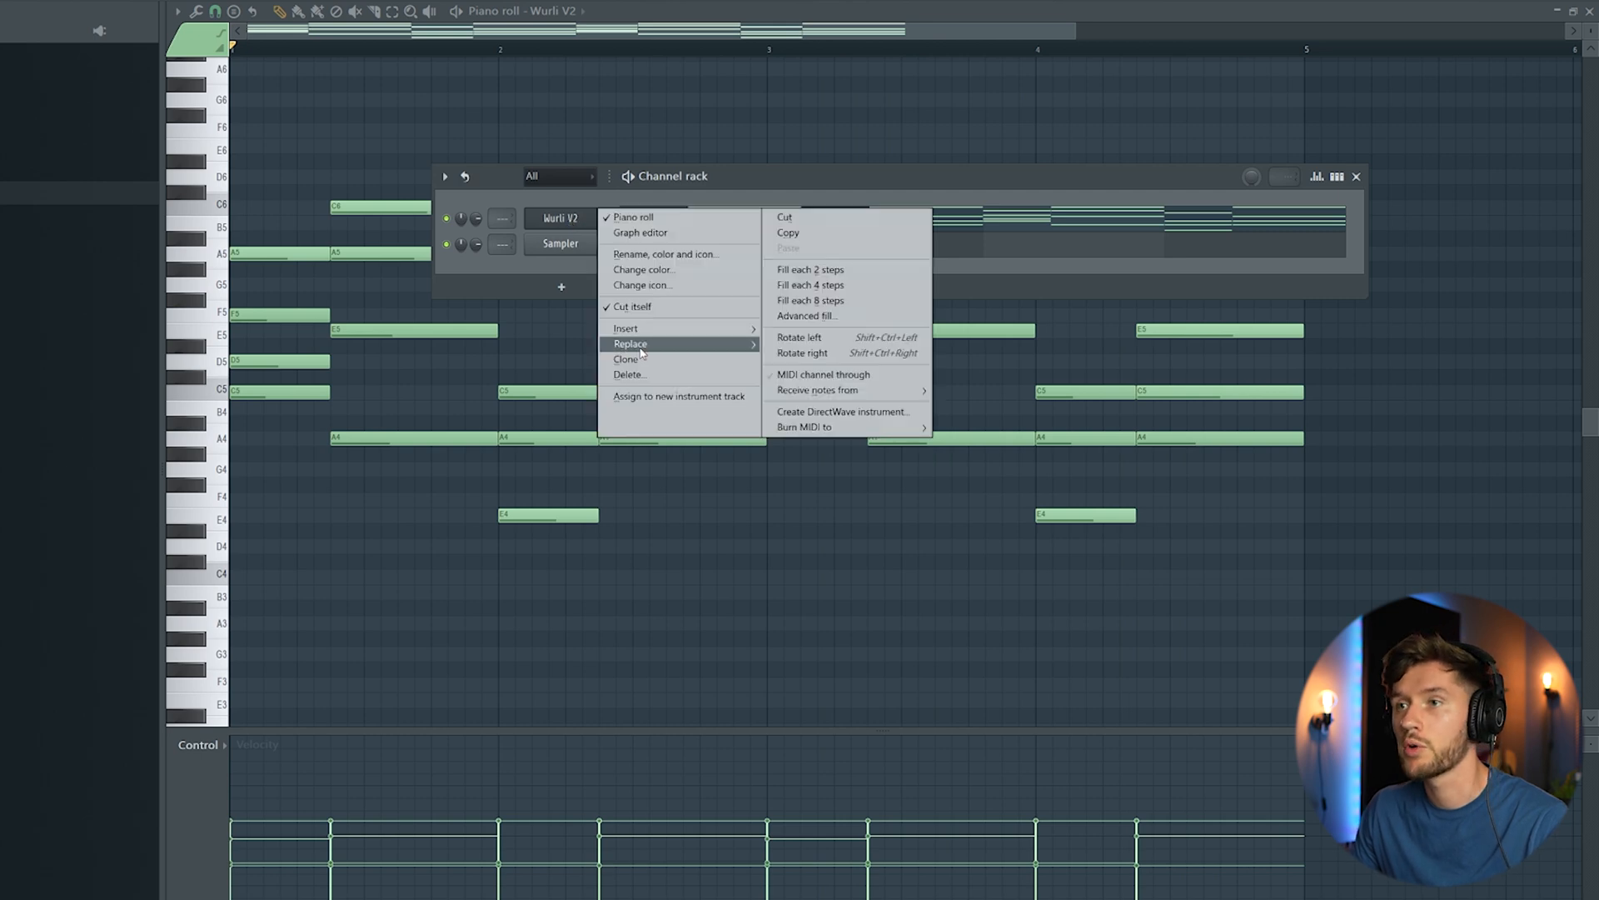
mouse_move(658, 328)
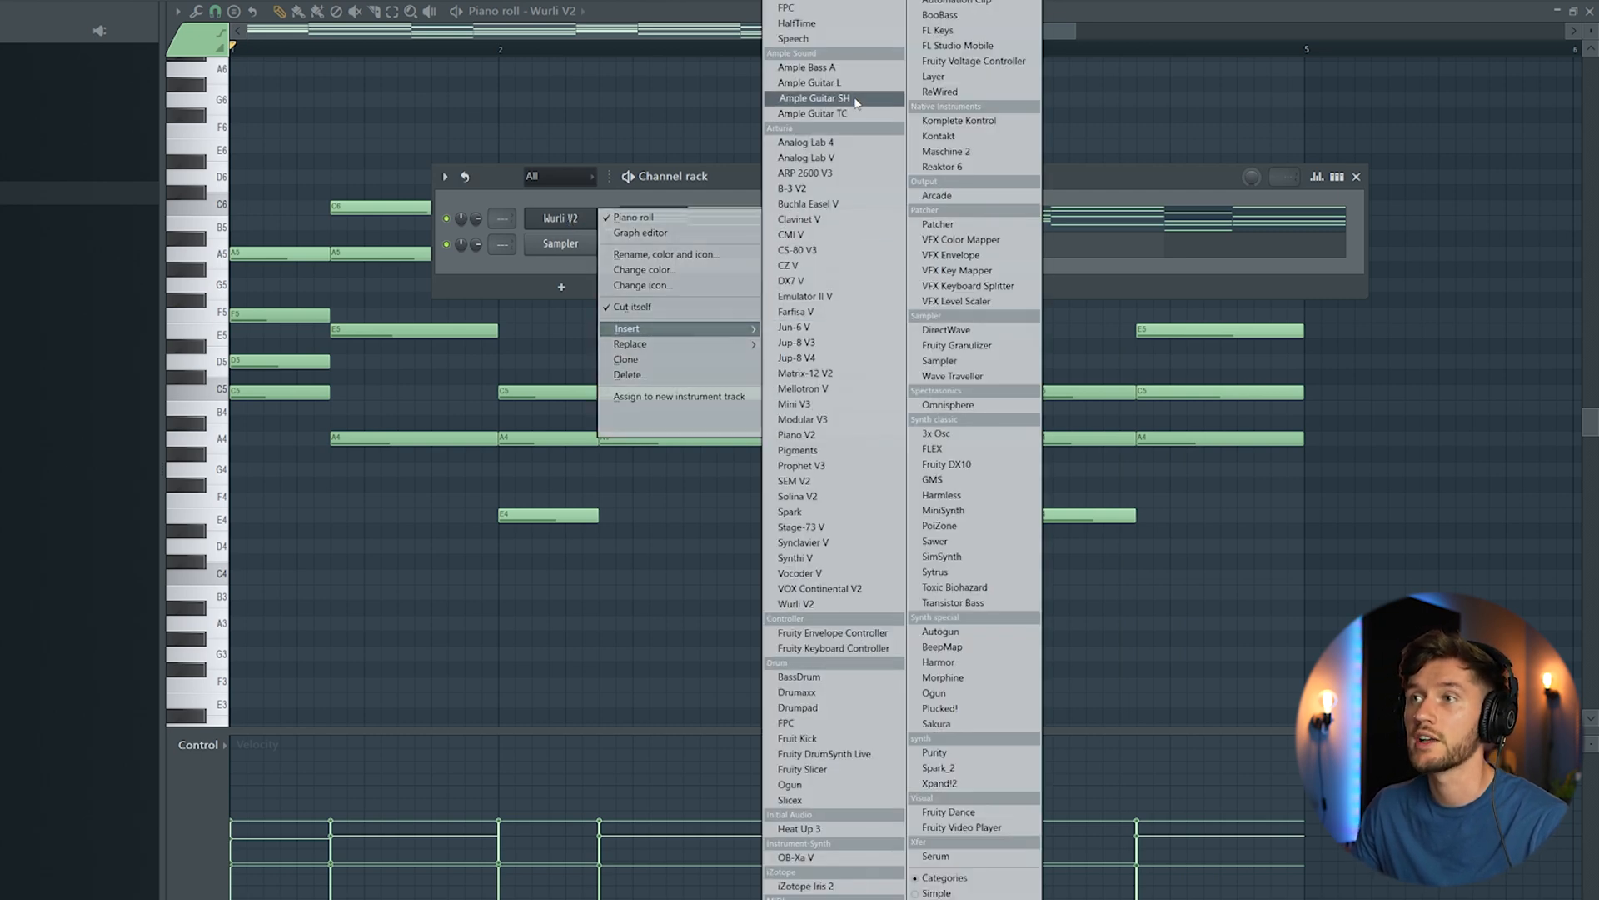
left_click(814, 98)
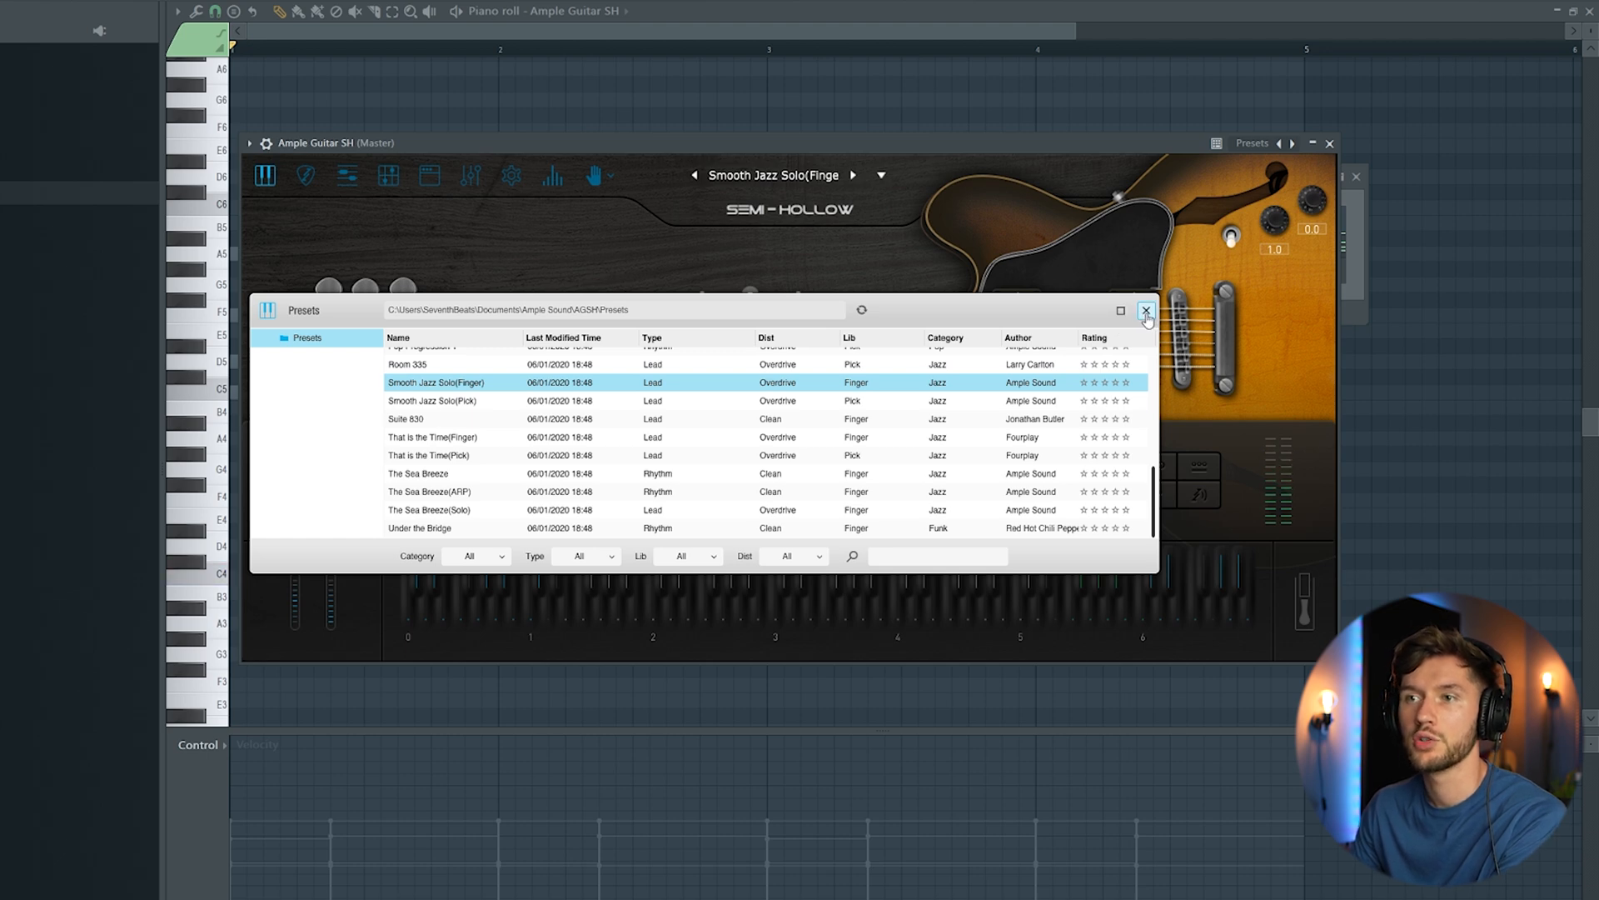
left_click(1146, 310)
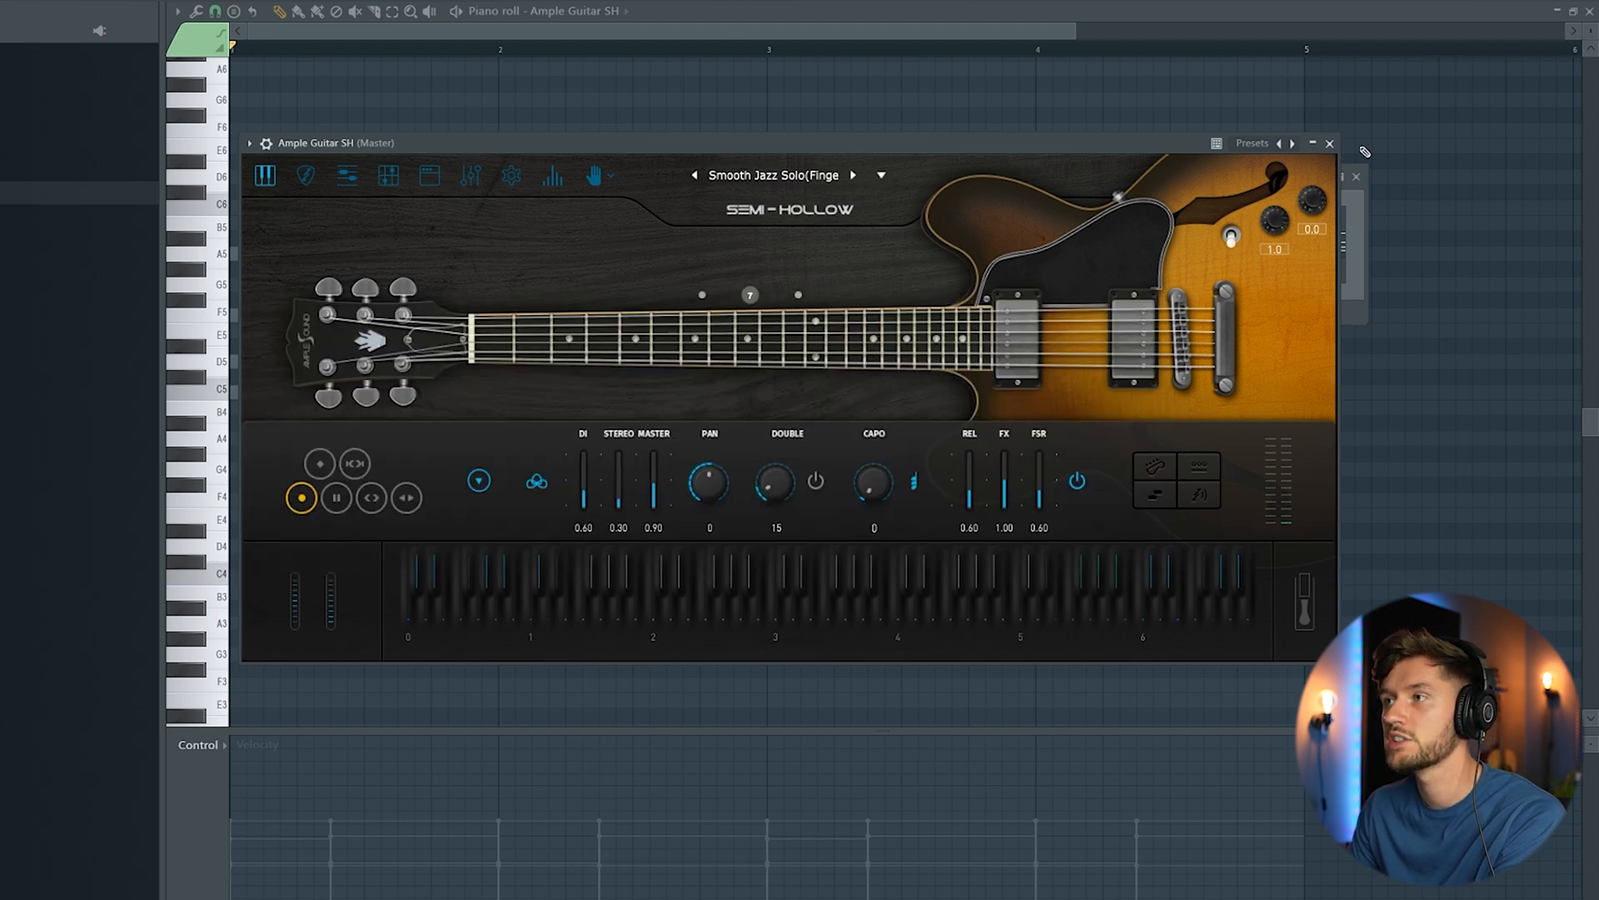
Step: Write the guitar melody in bar 1 as short half-beat notes A5, F6, C6, E6 and A5, checking it by playback
left_click(697, 6)
left_click(241, 254)
left_click_drag(258, 839, 260, 802)
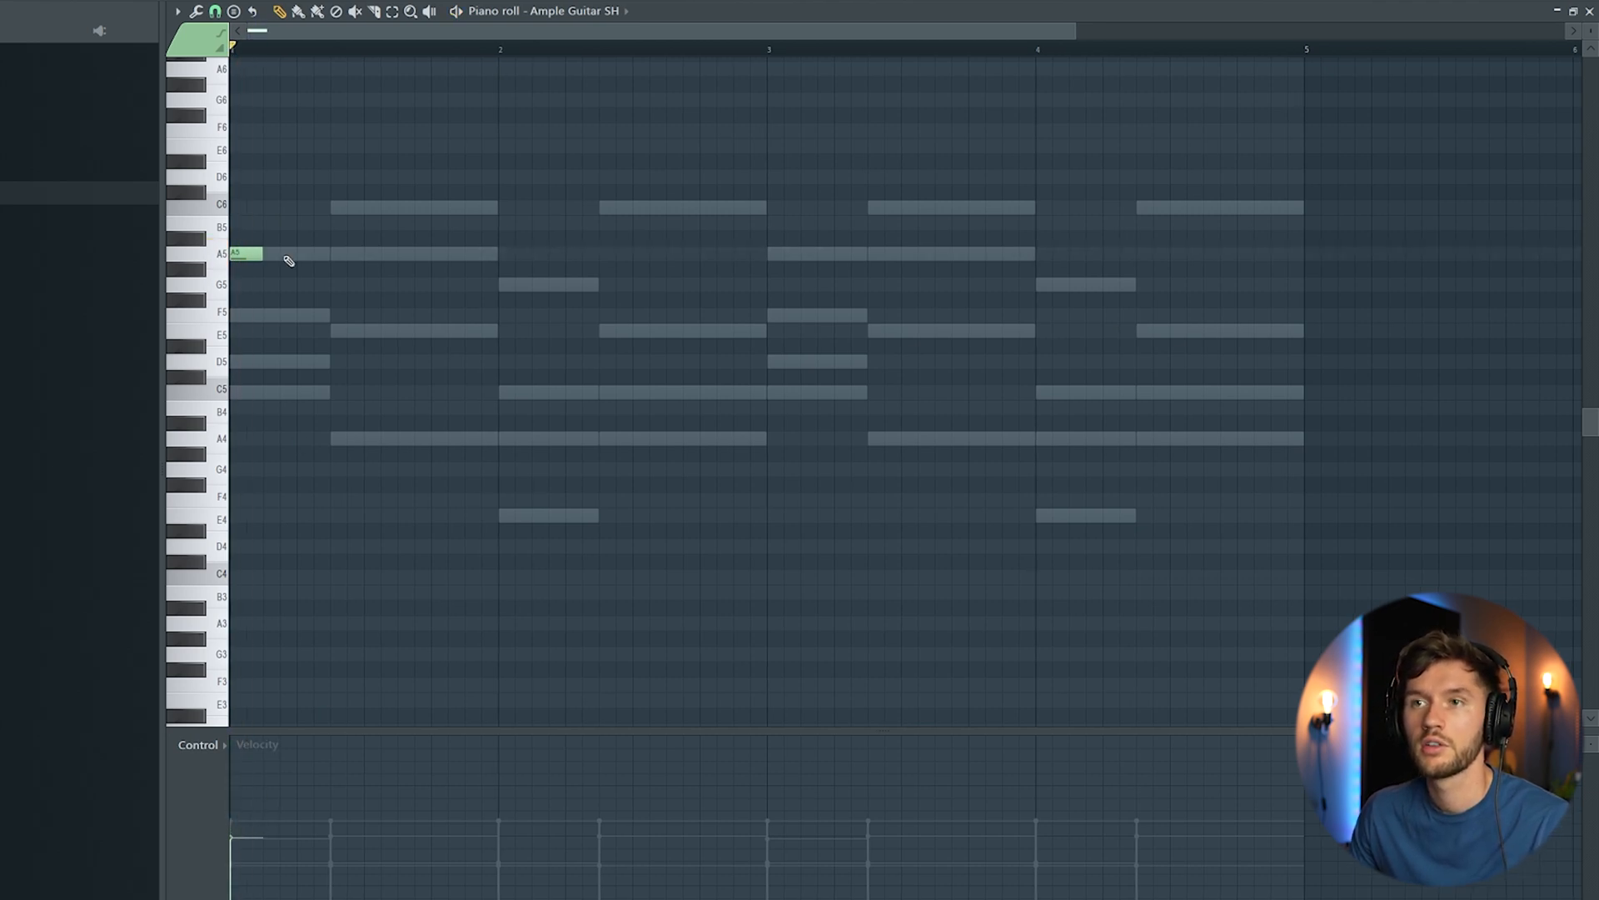
scroll(284, 333, "up", 3)
key("space")
left_click(341, 300)
key("space")
left_click(418, 238)
key("space")
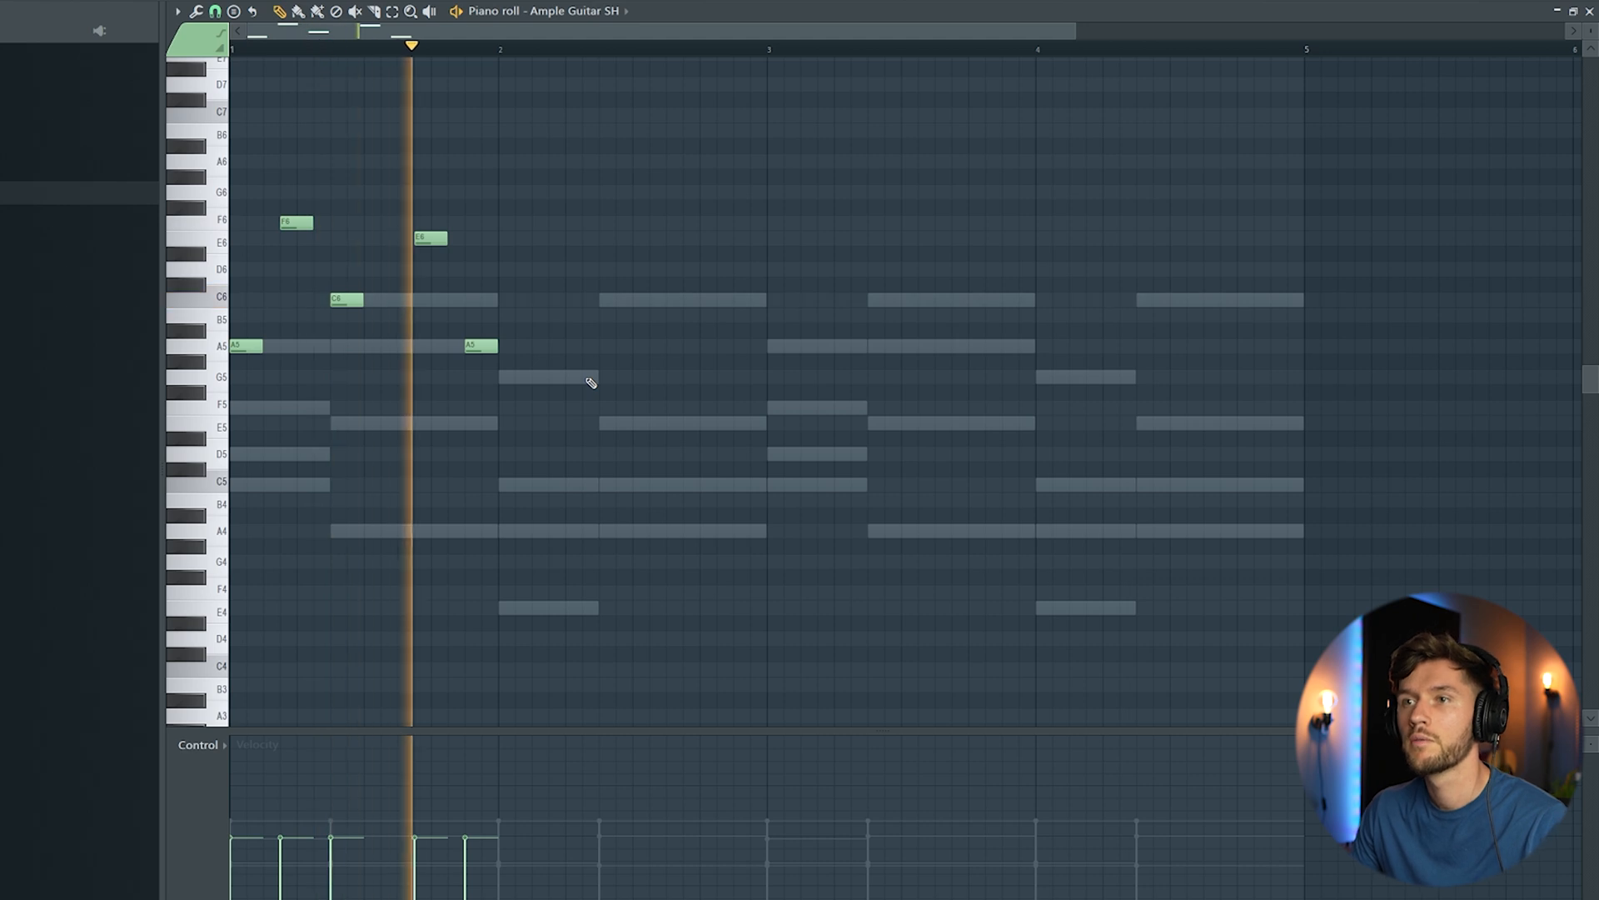
Step: Continue the guitar melody in bar 2 with short notes C6, A5, E6 and C6, checking it by playback
key("space")
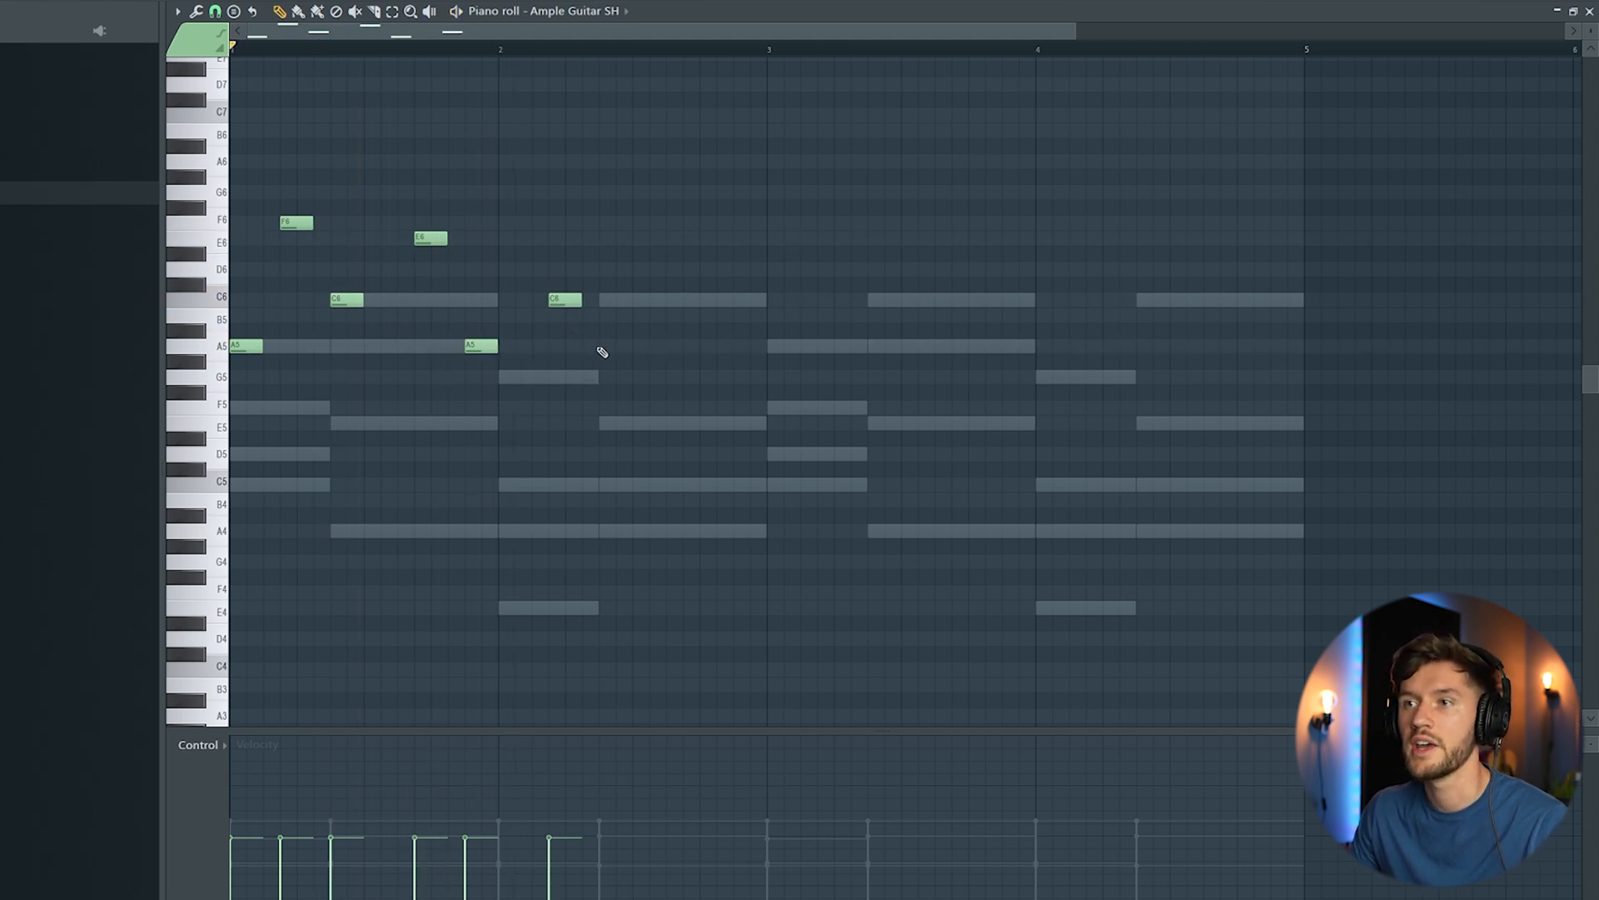
key("space")
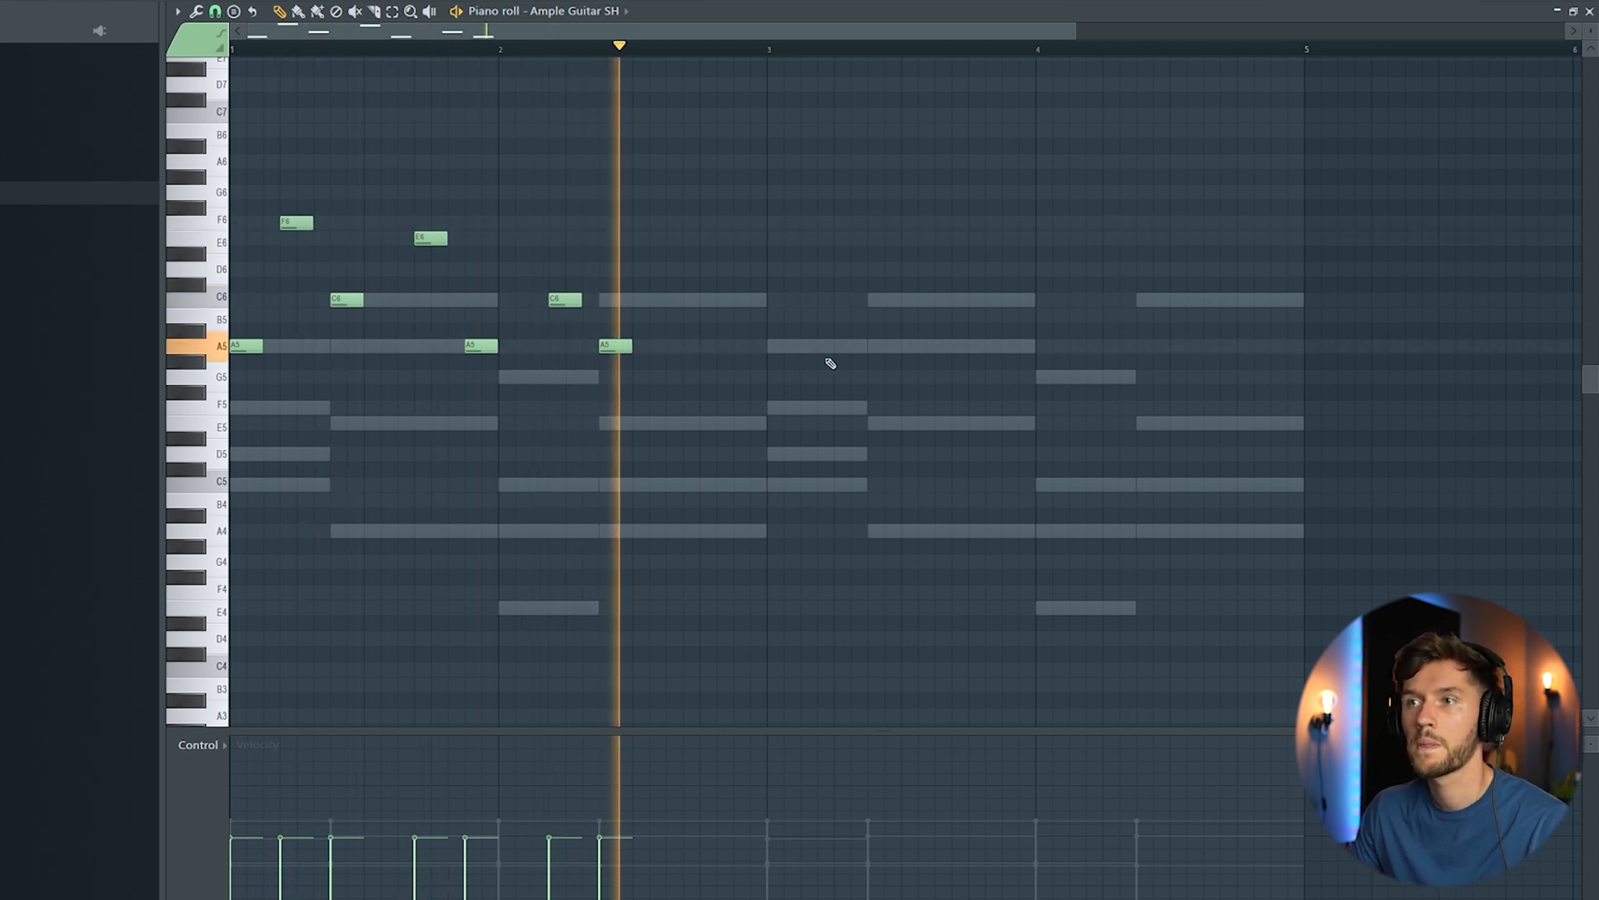
key("space")
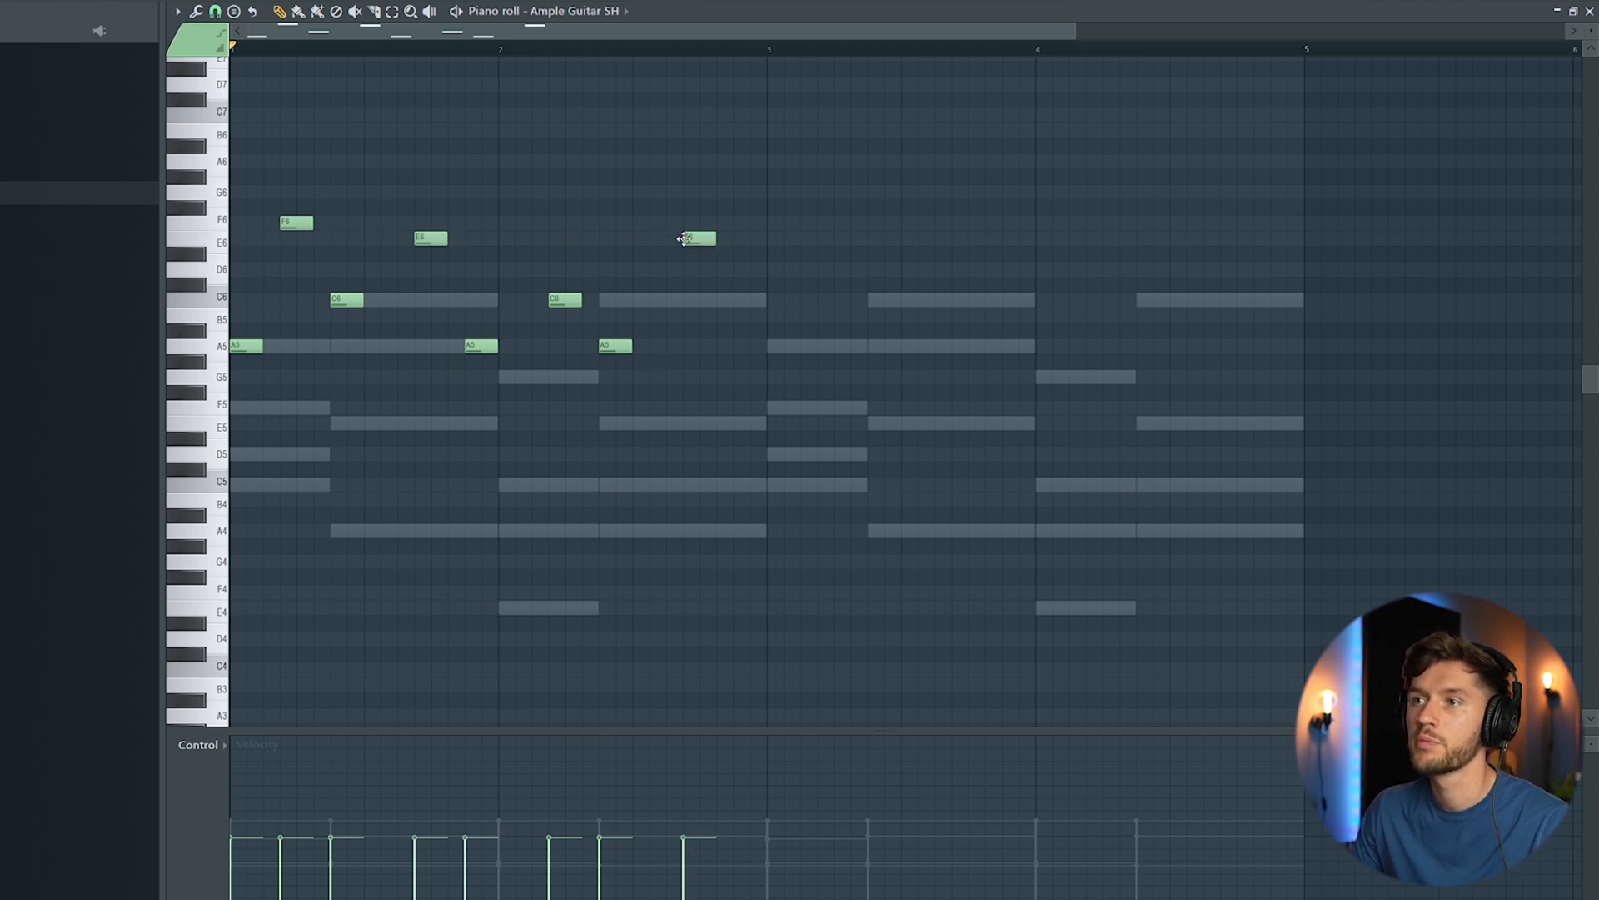
key("space")
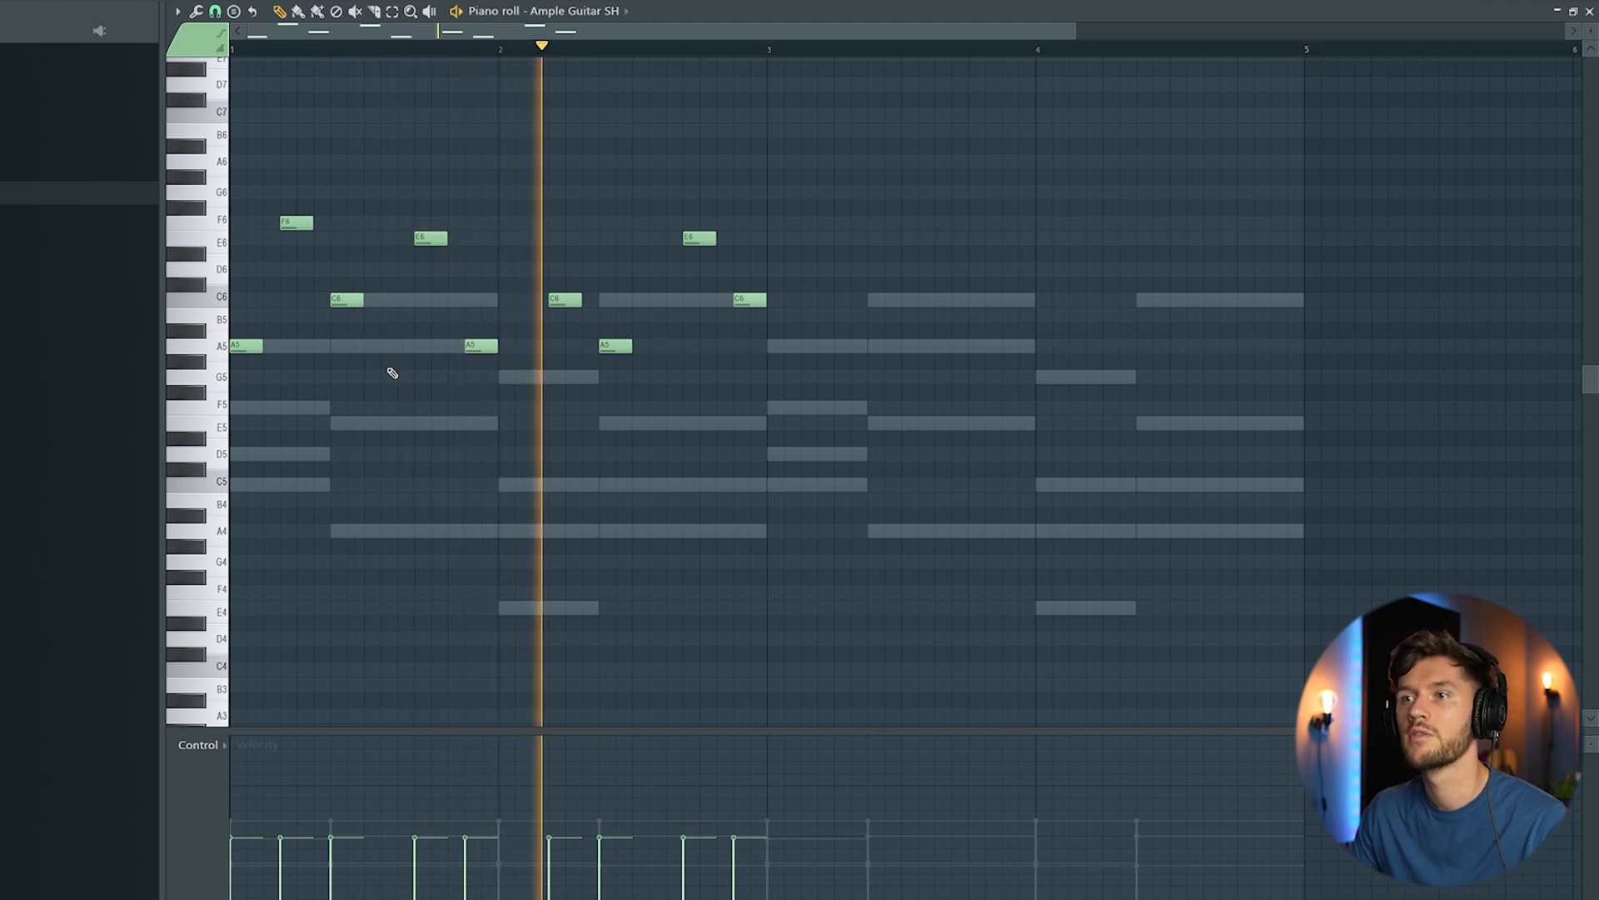
key("space")
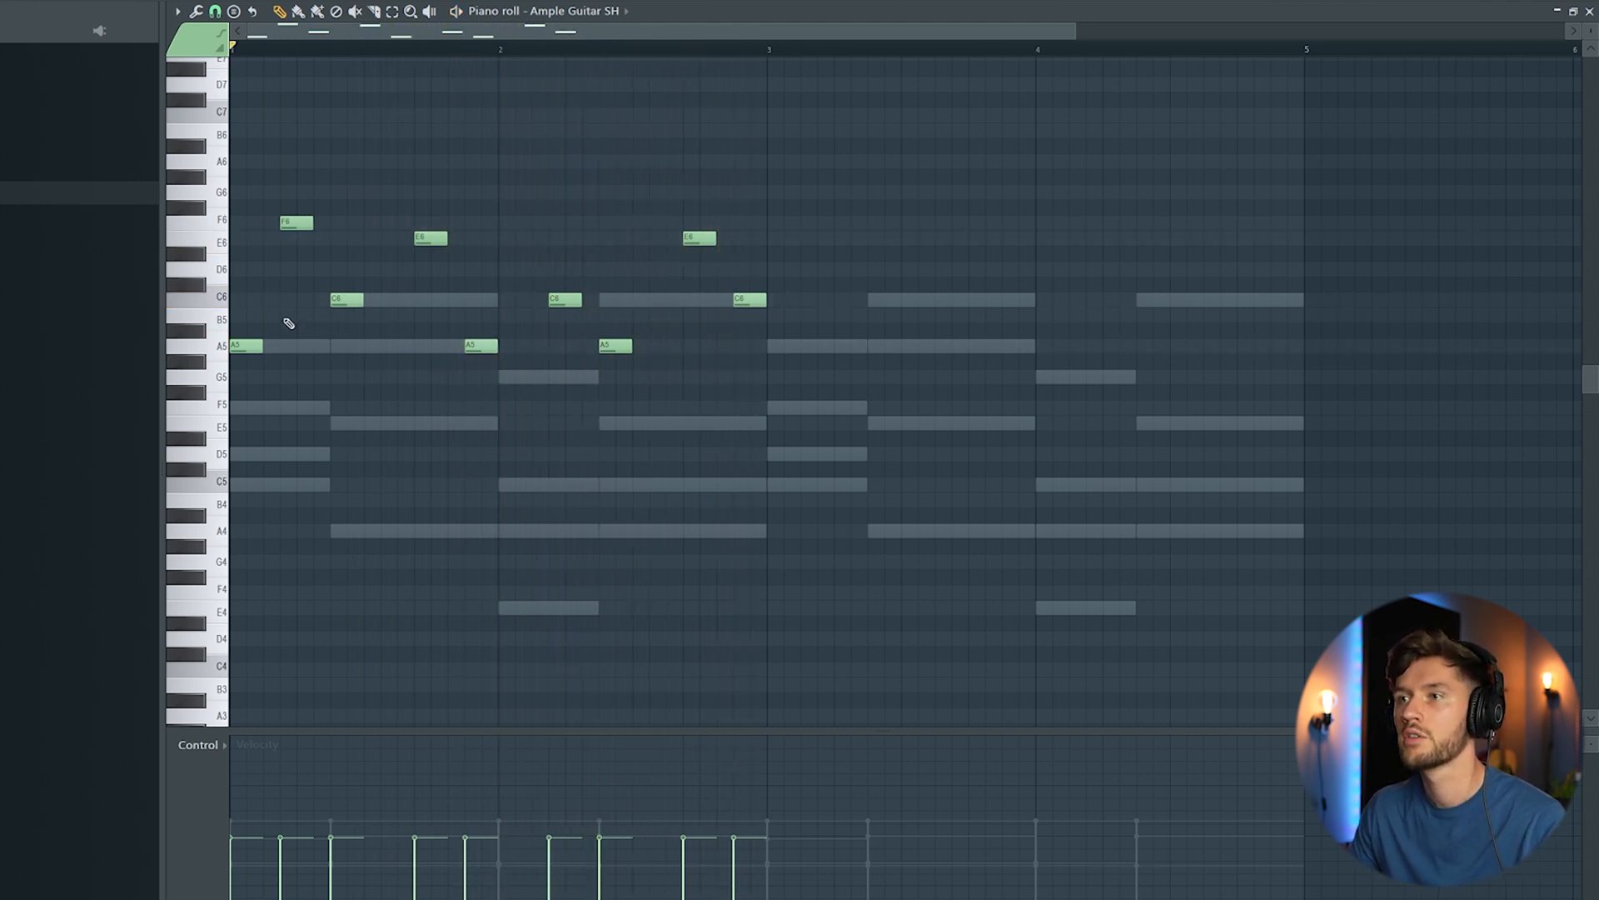
Step: Set the piano roll snap to 1/6 step and shift the first A5 guitar note slightly later
key("ctrl+a")
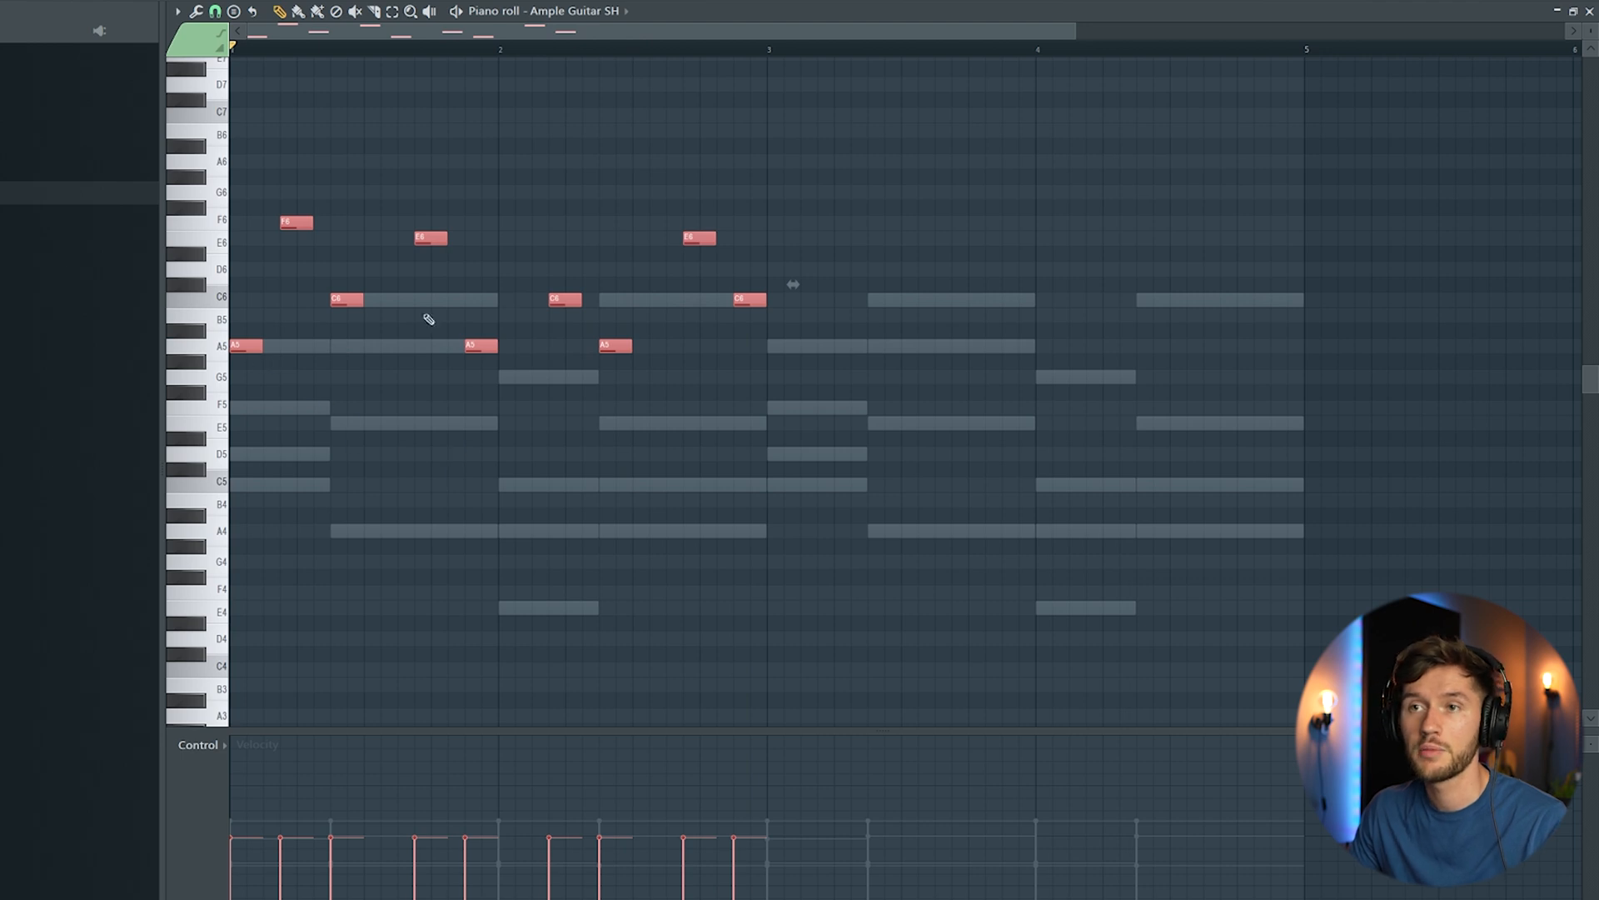
left_click(711, 196)
left_click_drag(1075, 31, 349, 31)
left_click(215, 12)
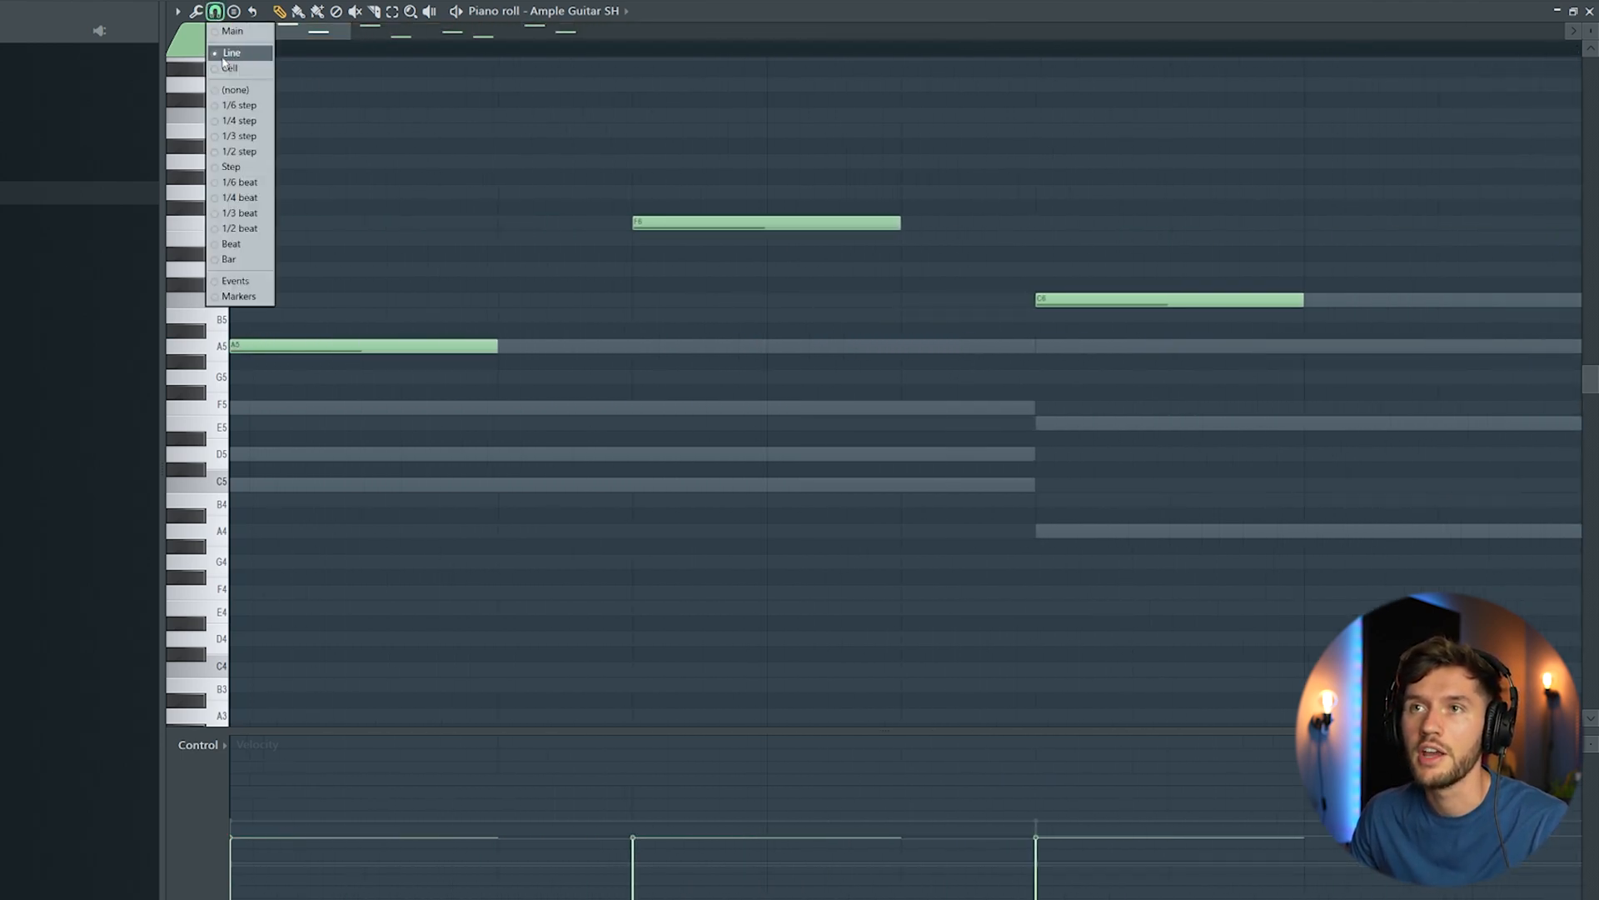
left_click(231, 106)
left_click_drag(286, 345, 304, 348)
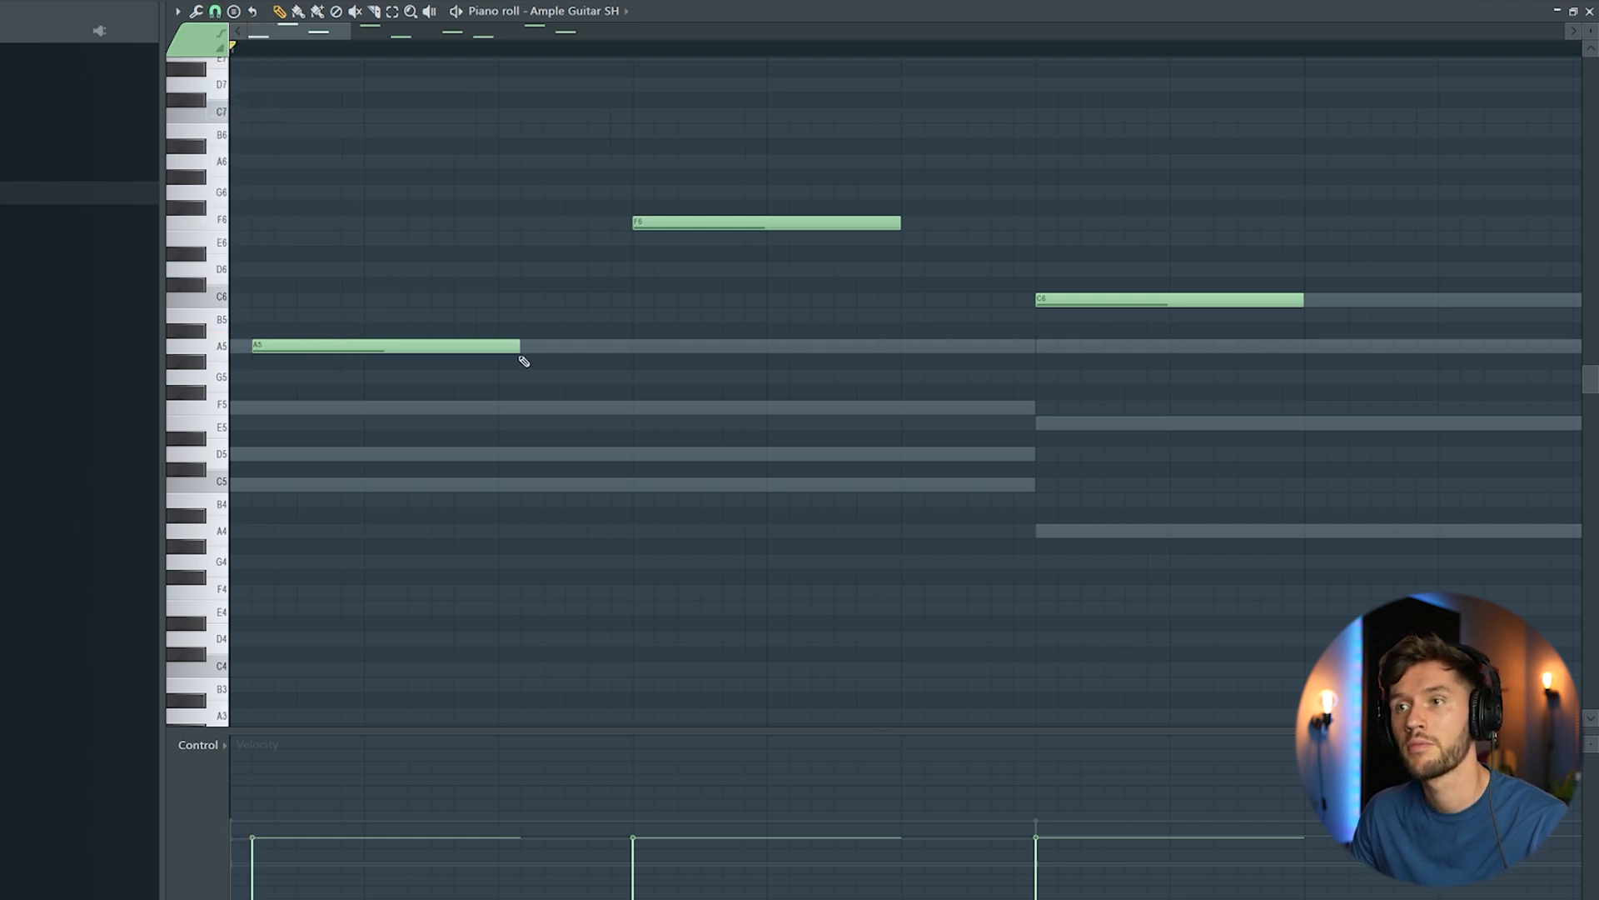
Step: Add a very short F5 grace note at the start of bar 1 and fine-tune its length against the following A5
left_click(253, 404)
left_click_drag(474, 408, 273, 420)
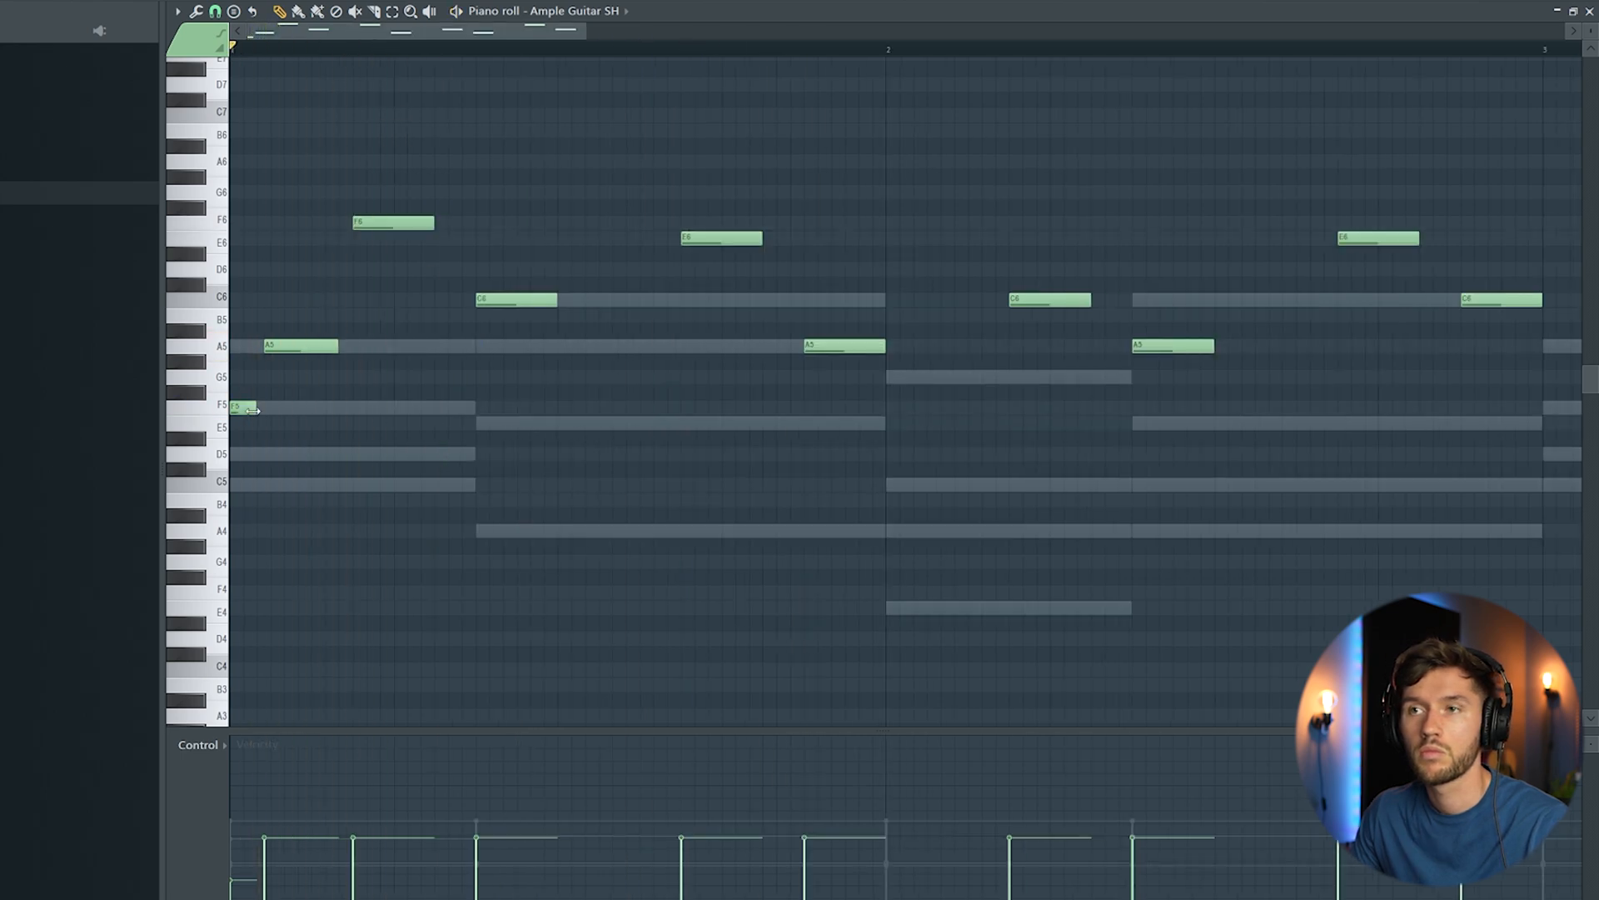
left_click_drag(252, 410, 259, 410)
left_click_drag(283, 345, 290, 345)
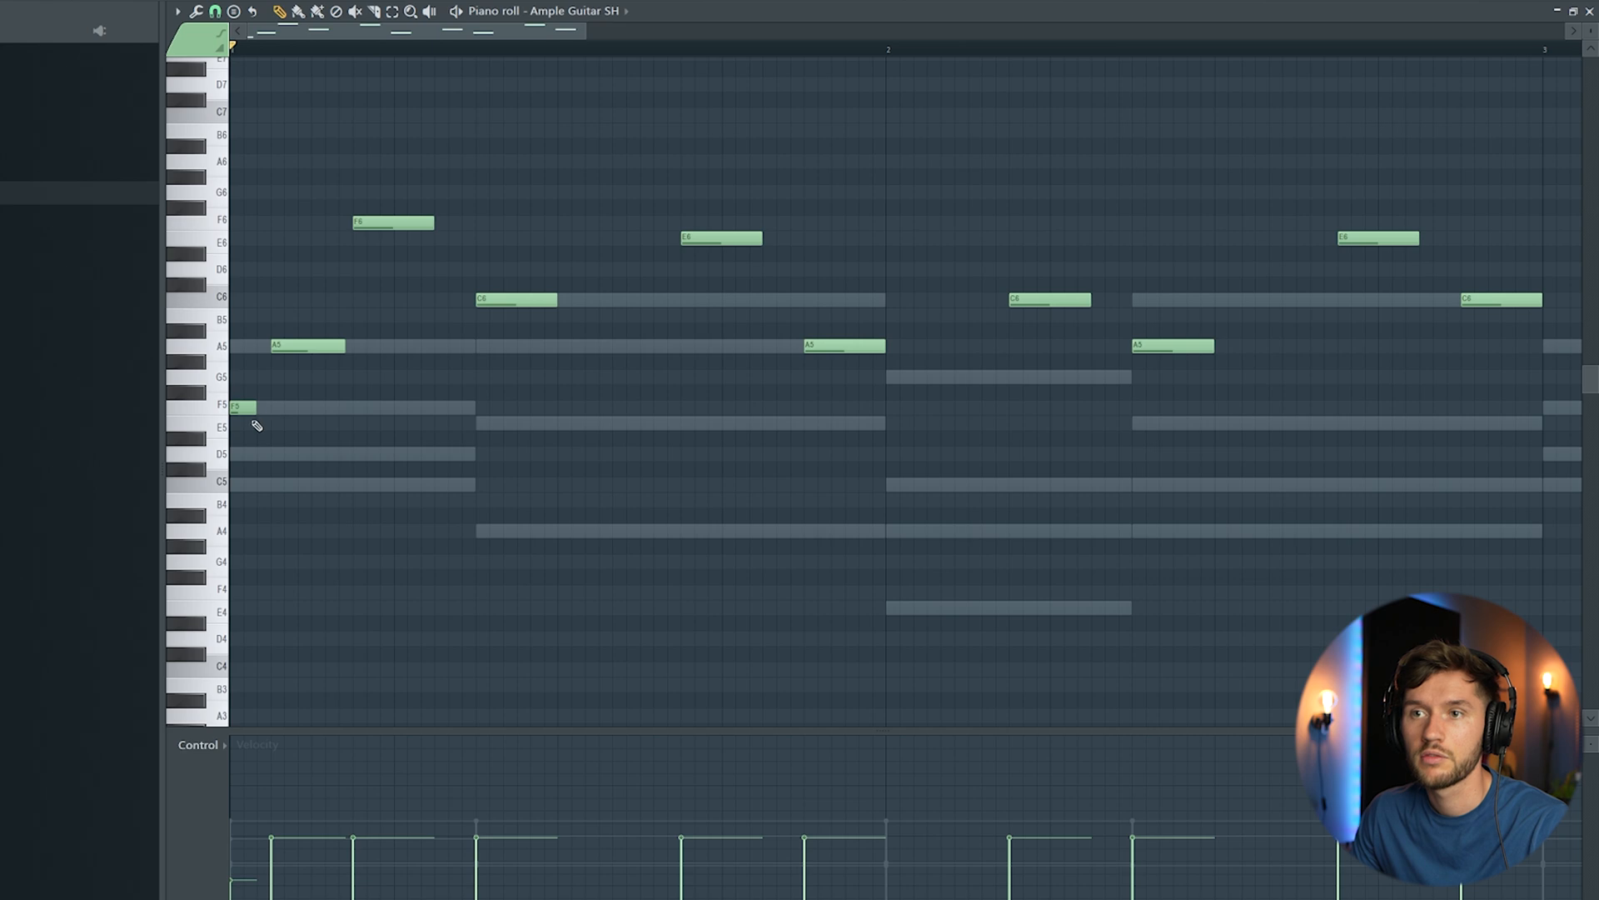
key("space")
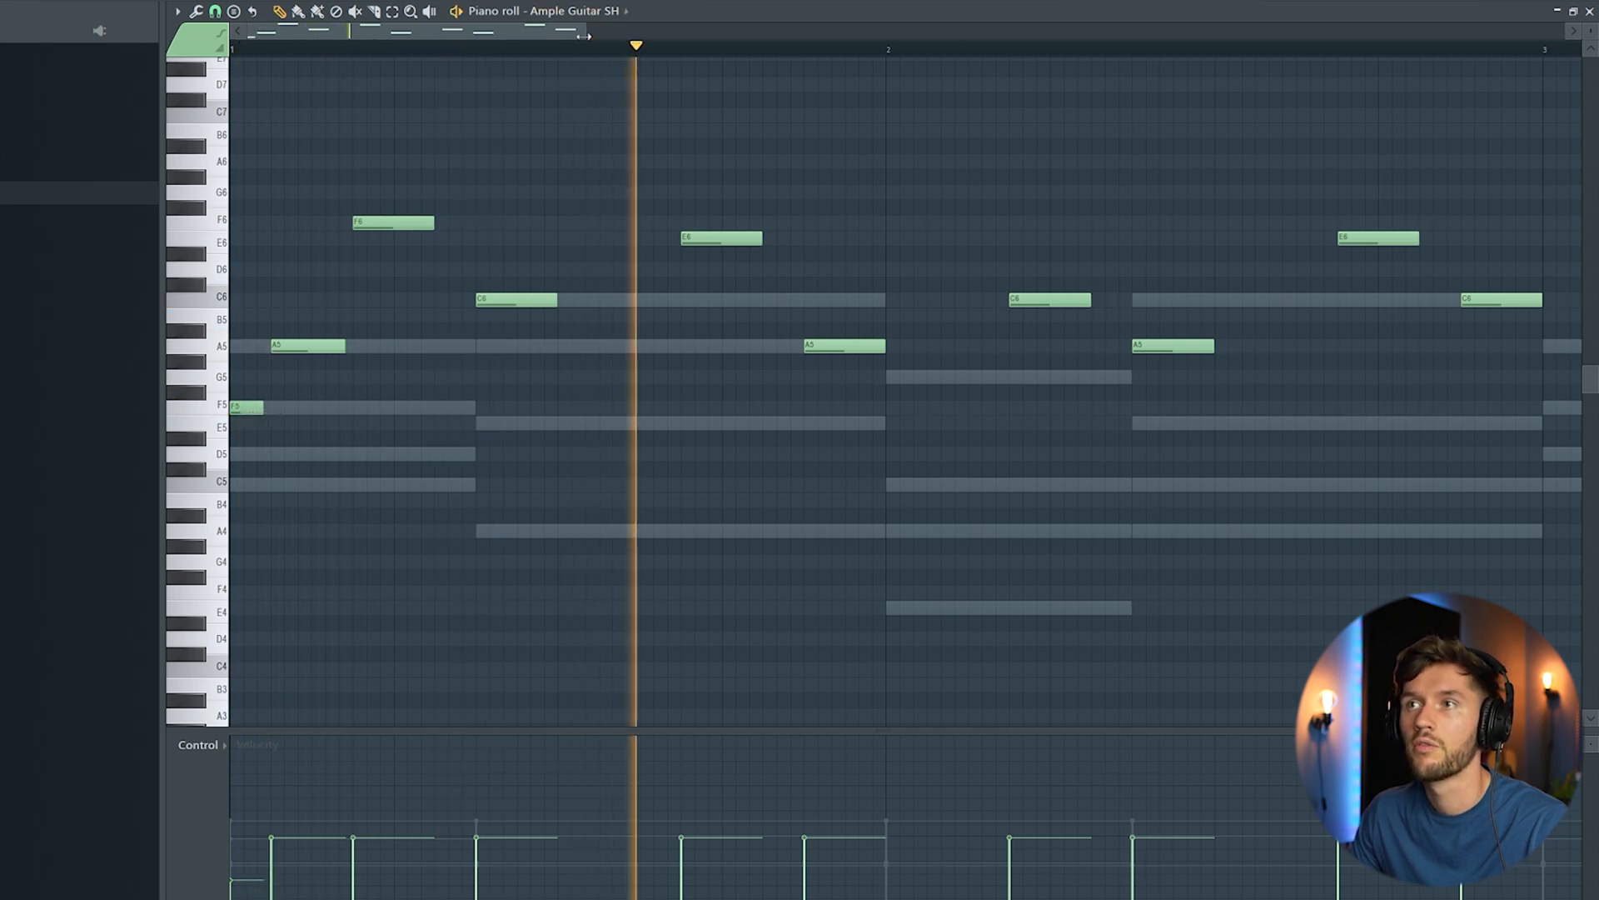
Step: Duplicate the two-bar guitar melody into bars 3 and 4 with varied note lengths and velocities, and play it back
scroll(785, 301, "down", 2)
key("ctrl+a")
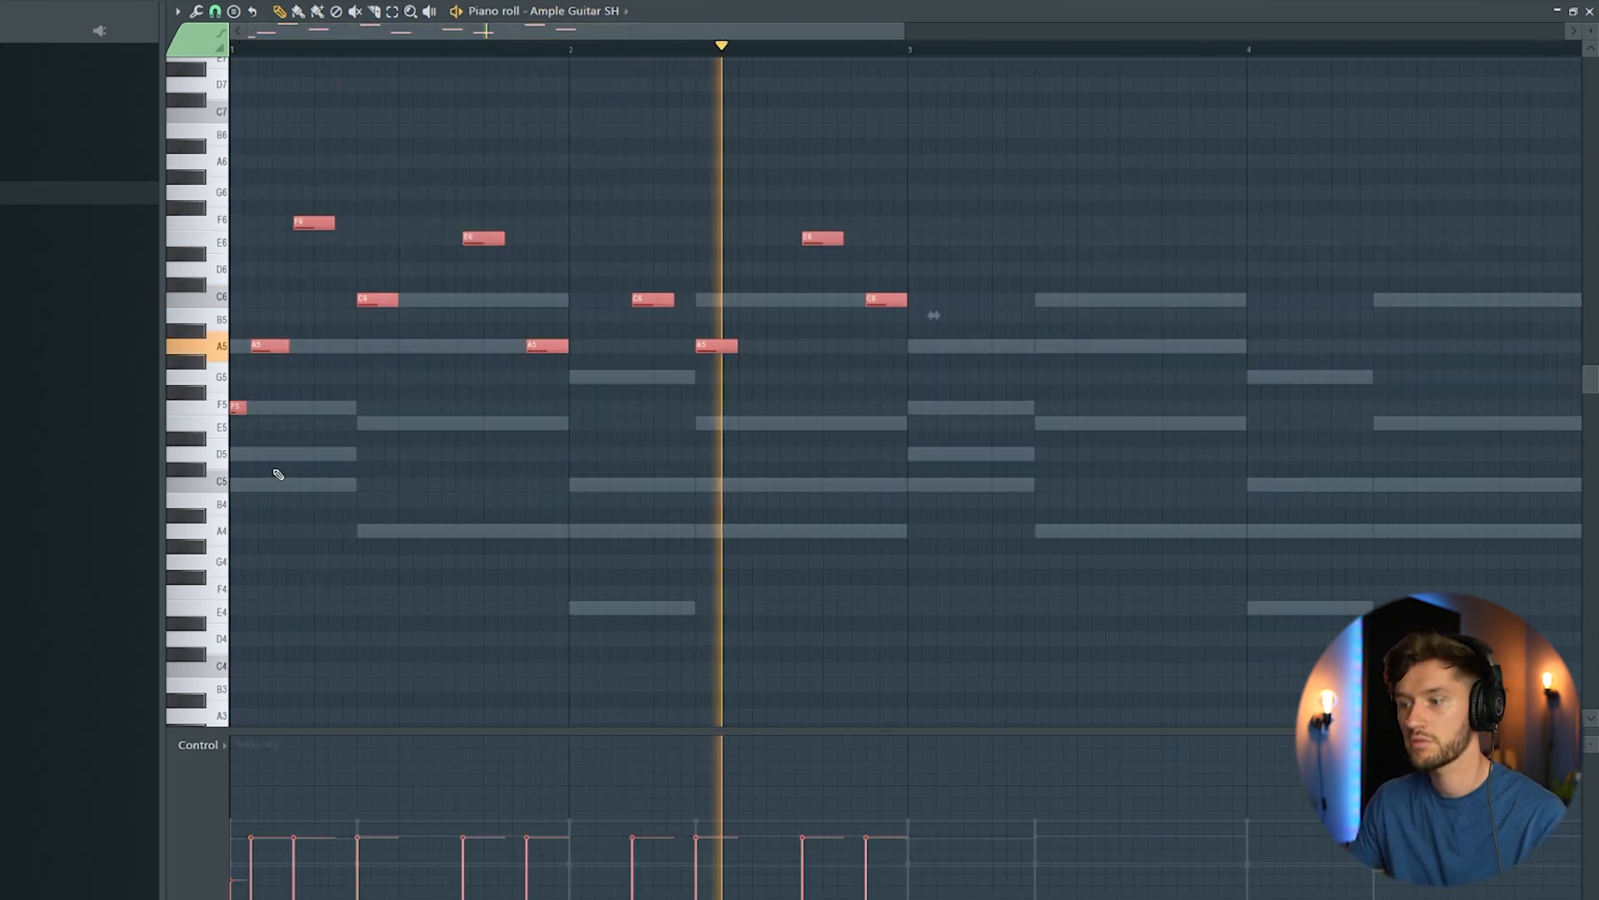
key("ctrl+b")
left_click(1219, 142)
right_click(1216, 143)
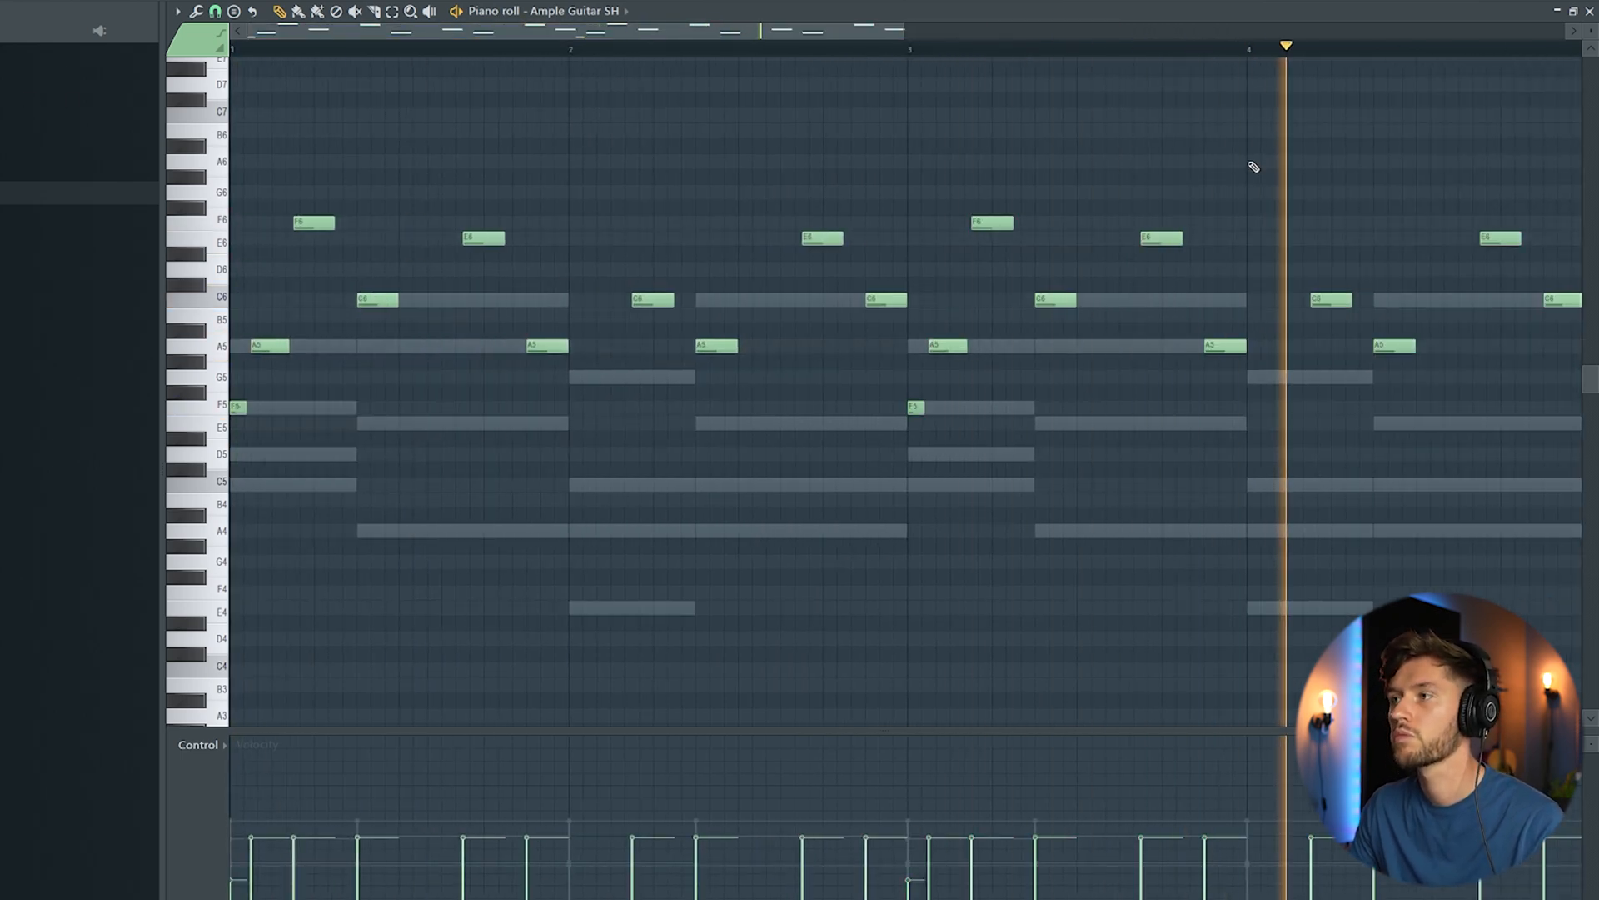
left_click_drag(920, 37, 1075, 36)
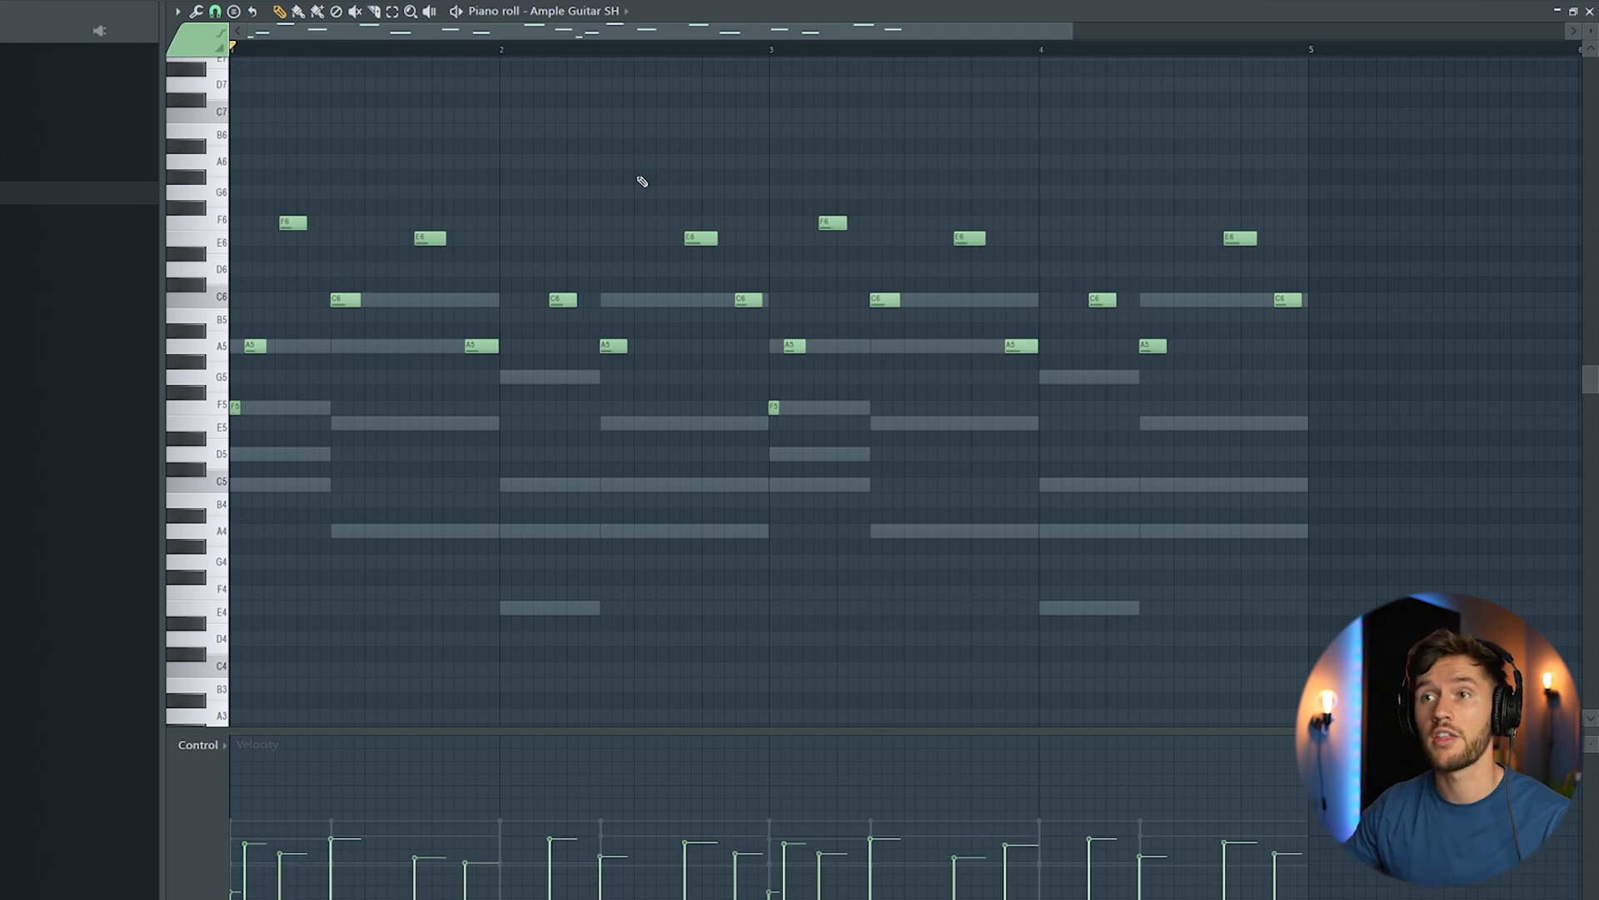
key("space")
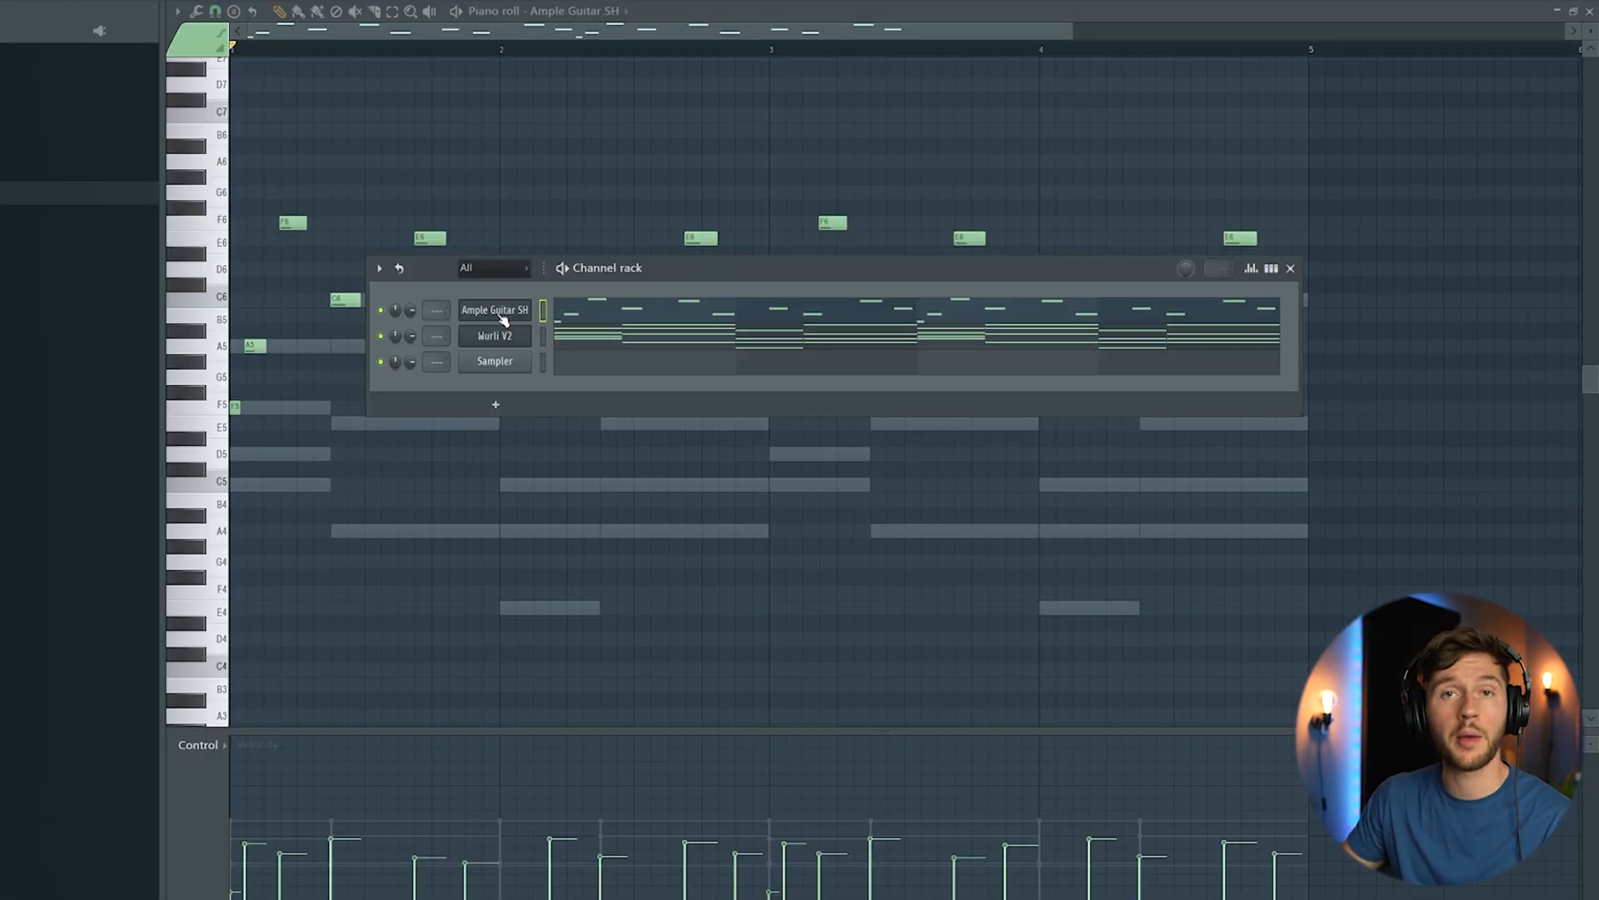
Step: Insert an Ample Bass A channel above the guitar, keeping its Default preset
right_click(500, 312)
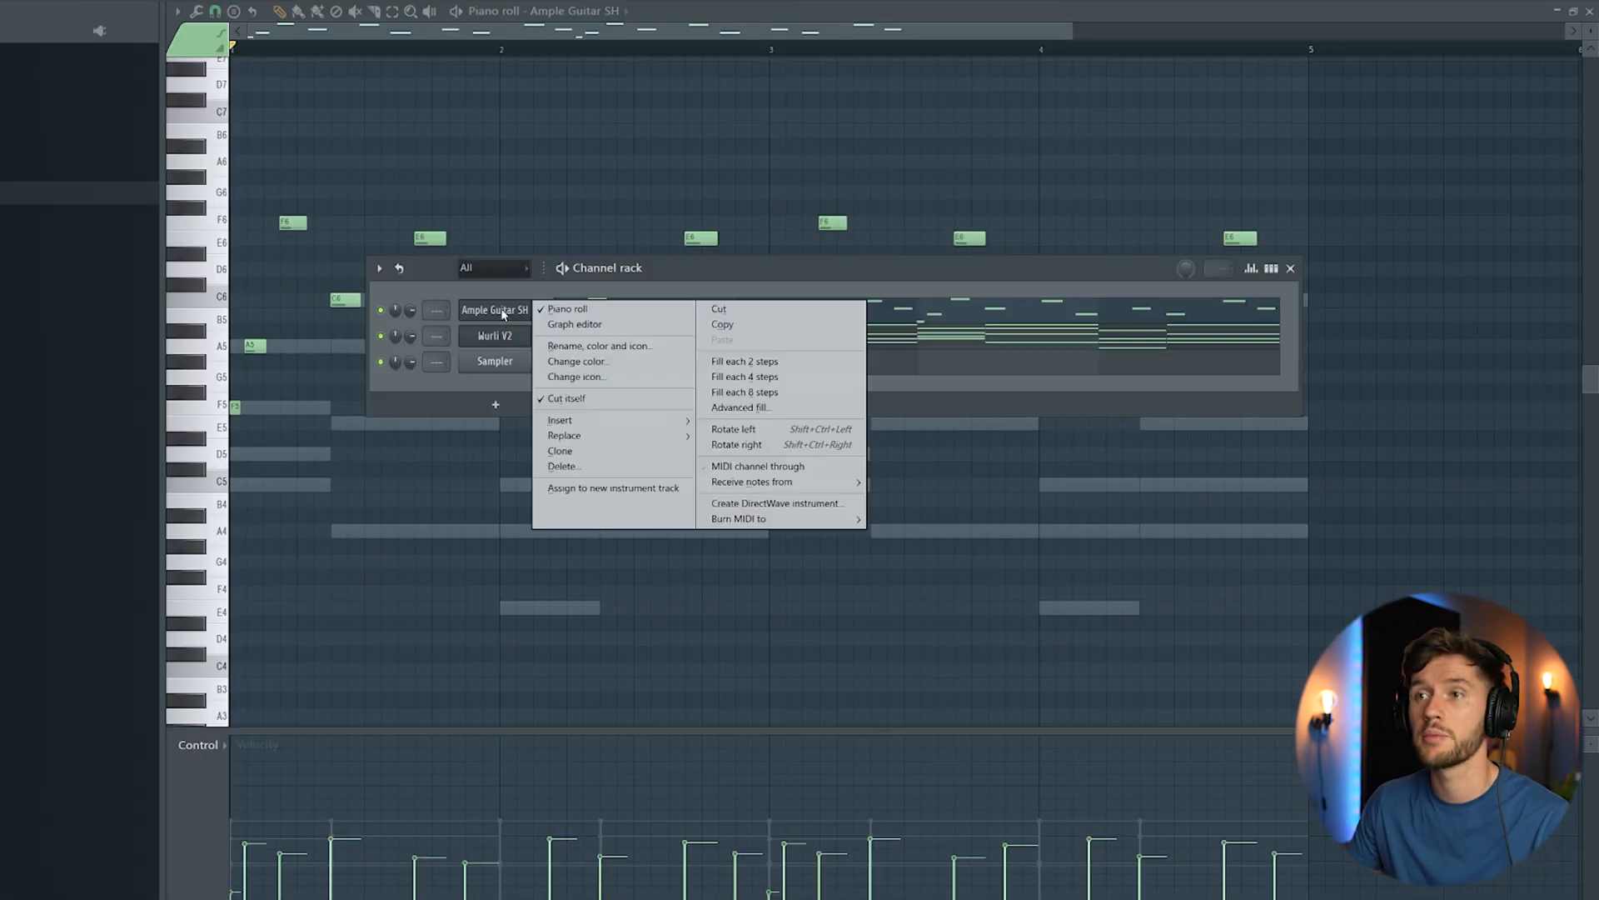
mouse_move(583, 420)
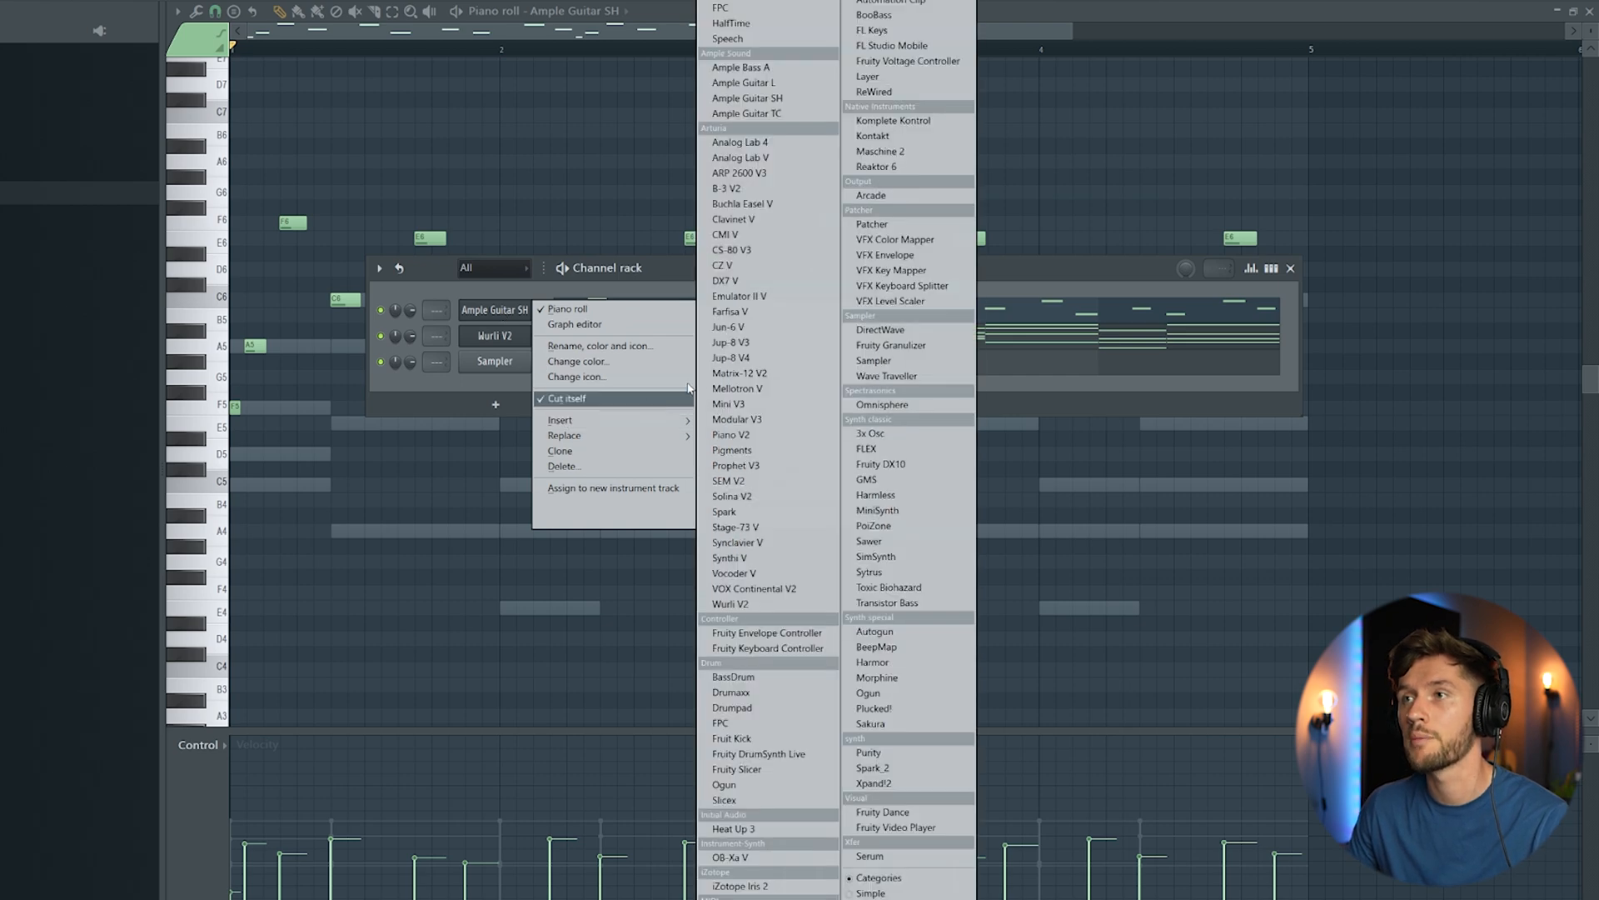
left_click(738, 68)
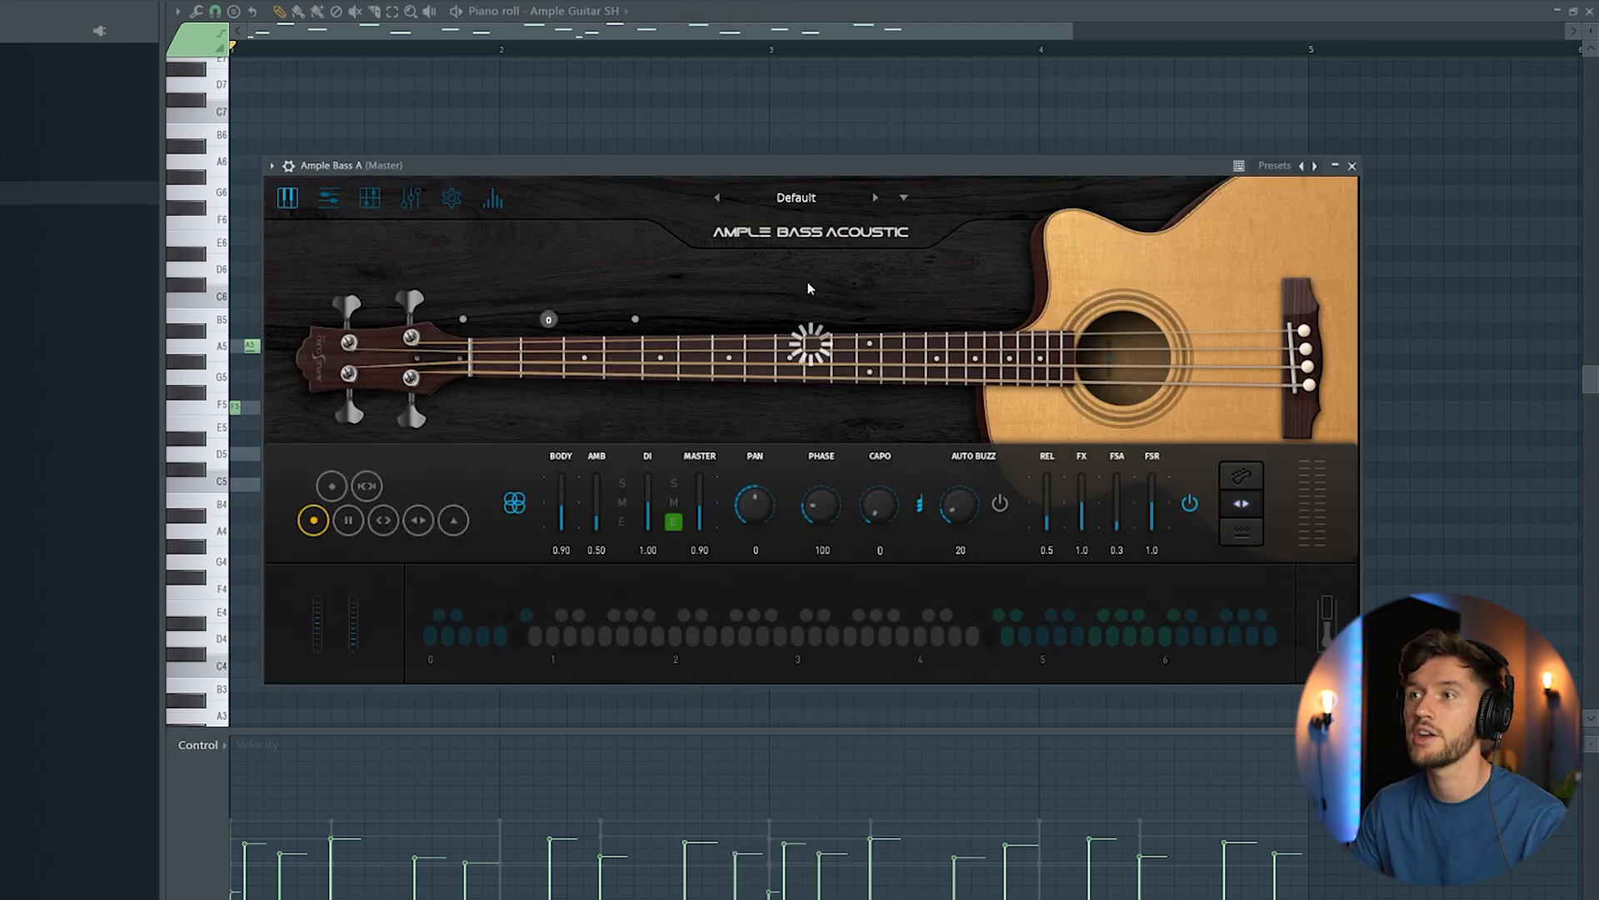
key("F6")
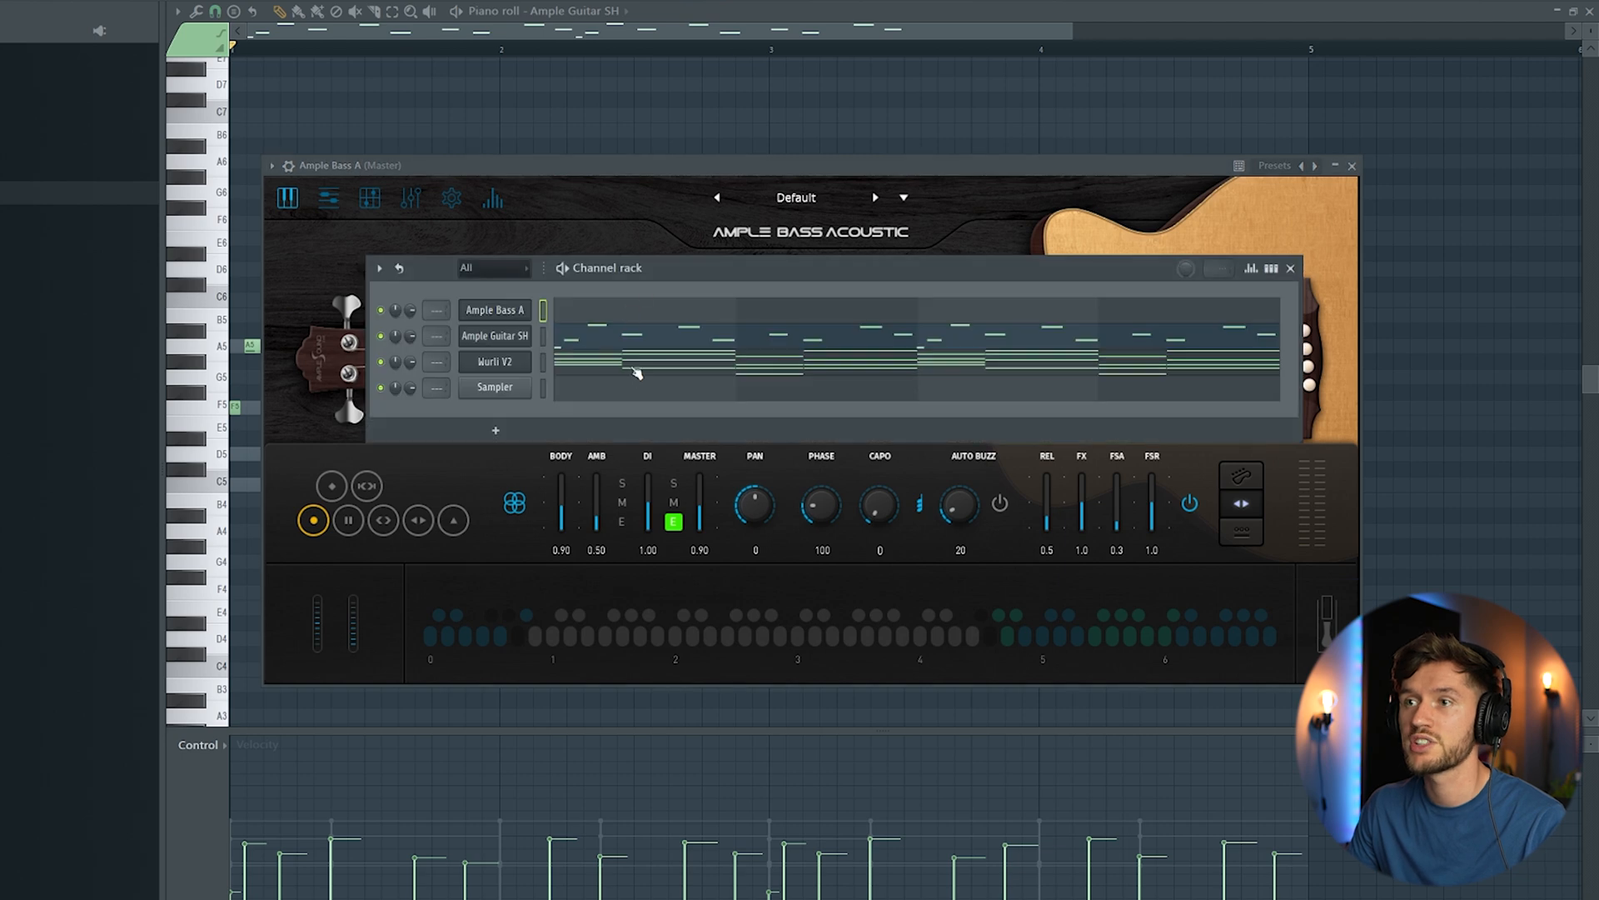
Step: Fill bar 1 of the Ample Bass A piano roll with a six-step D4 note followed by an A3 note reaching the bar's end
key("F7")
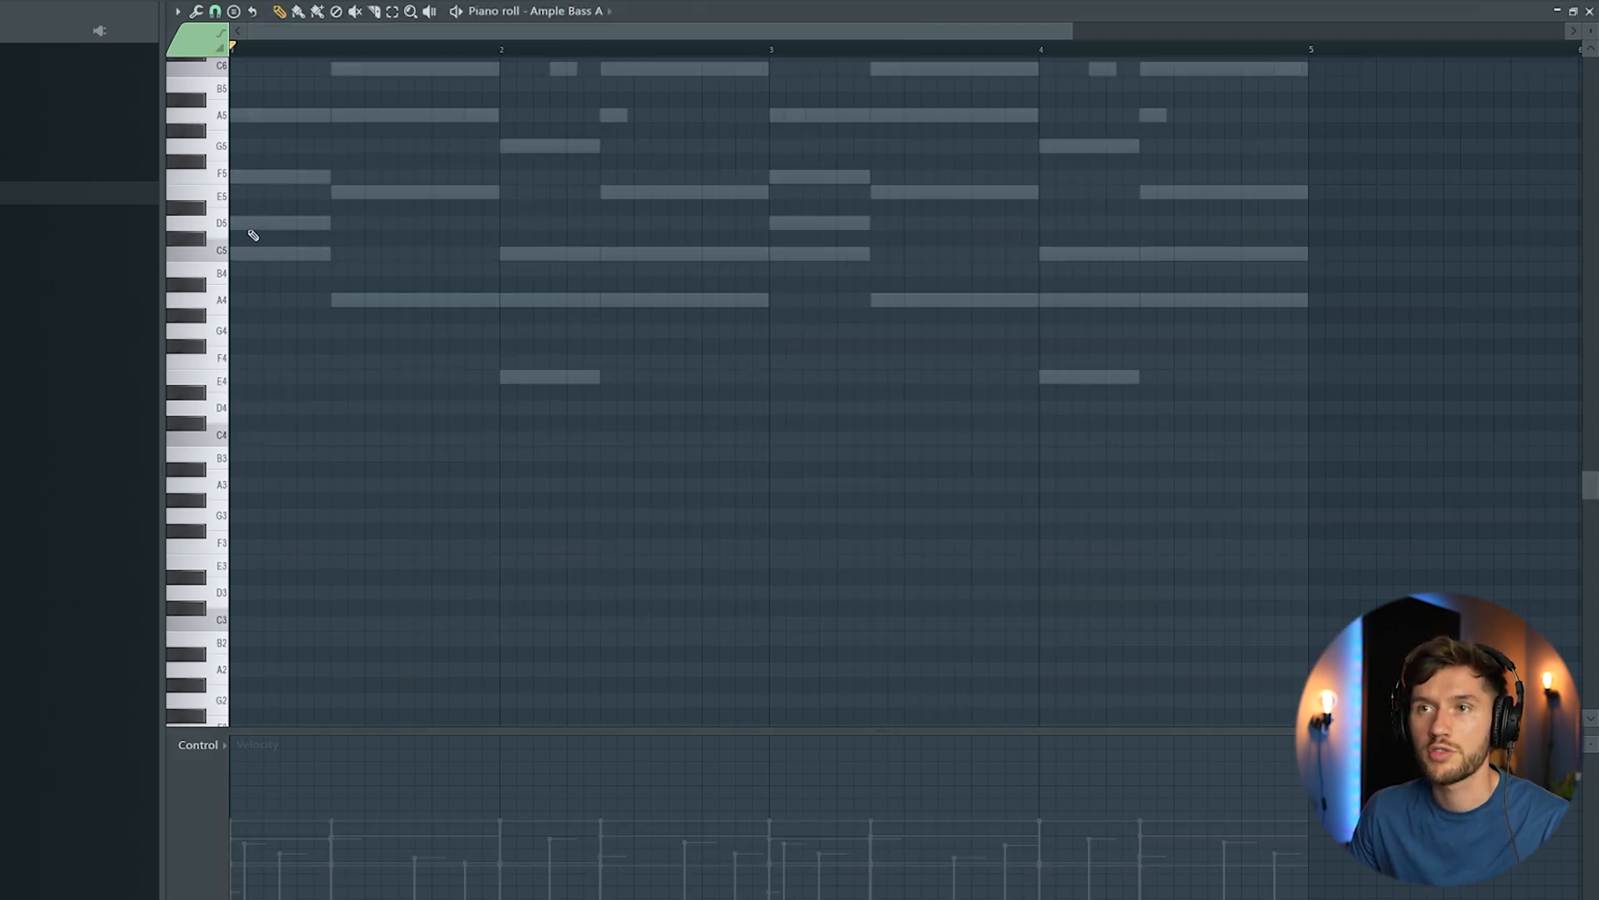
left_click(241, 408)
left_click_drag(392, 408, 321, 418)
left_click(335, 483)
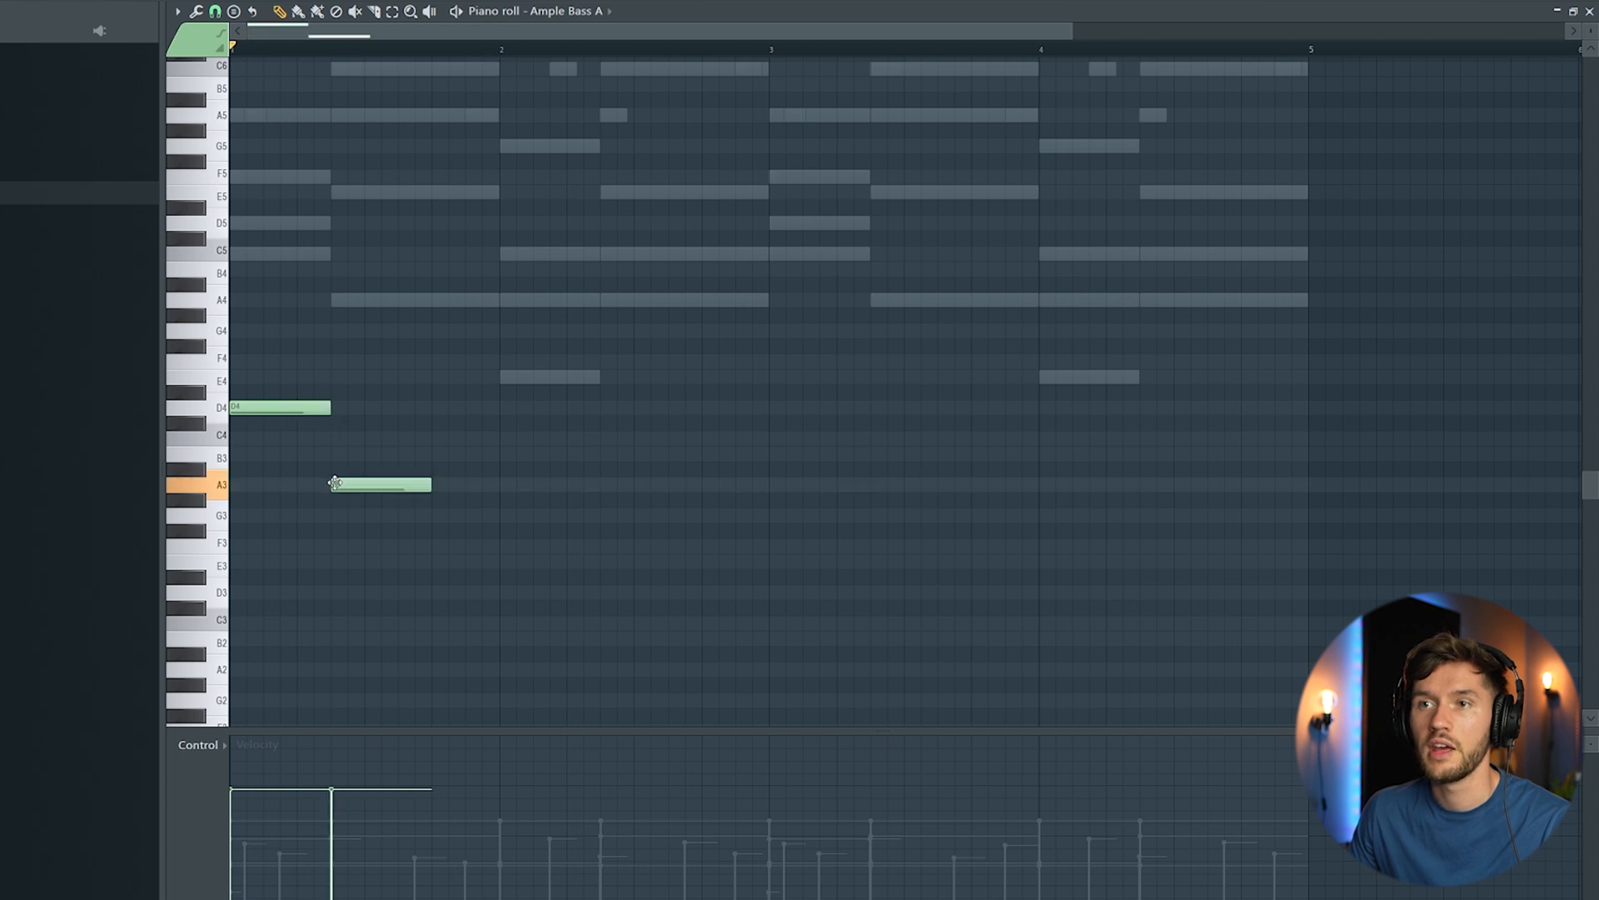
left_click(333, 301)
right_click(371, 296)
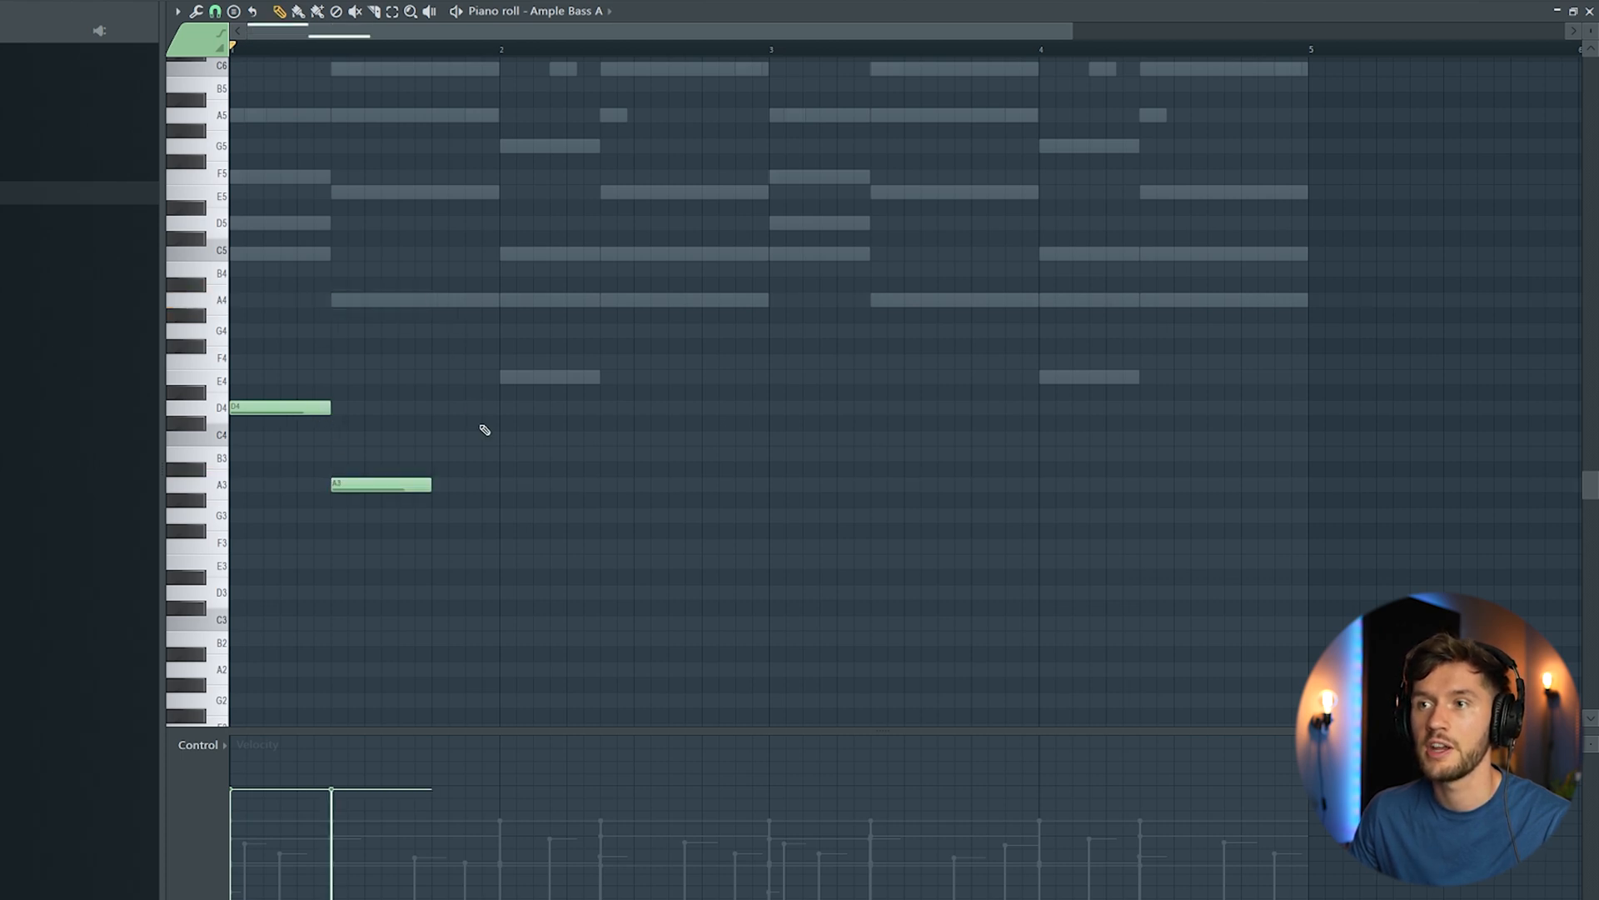
left_click_drag(431, 485, 499, 484)
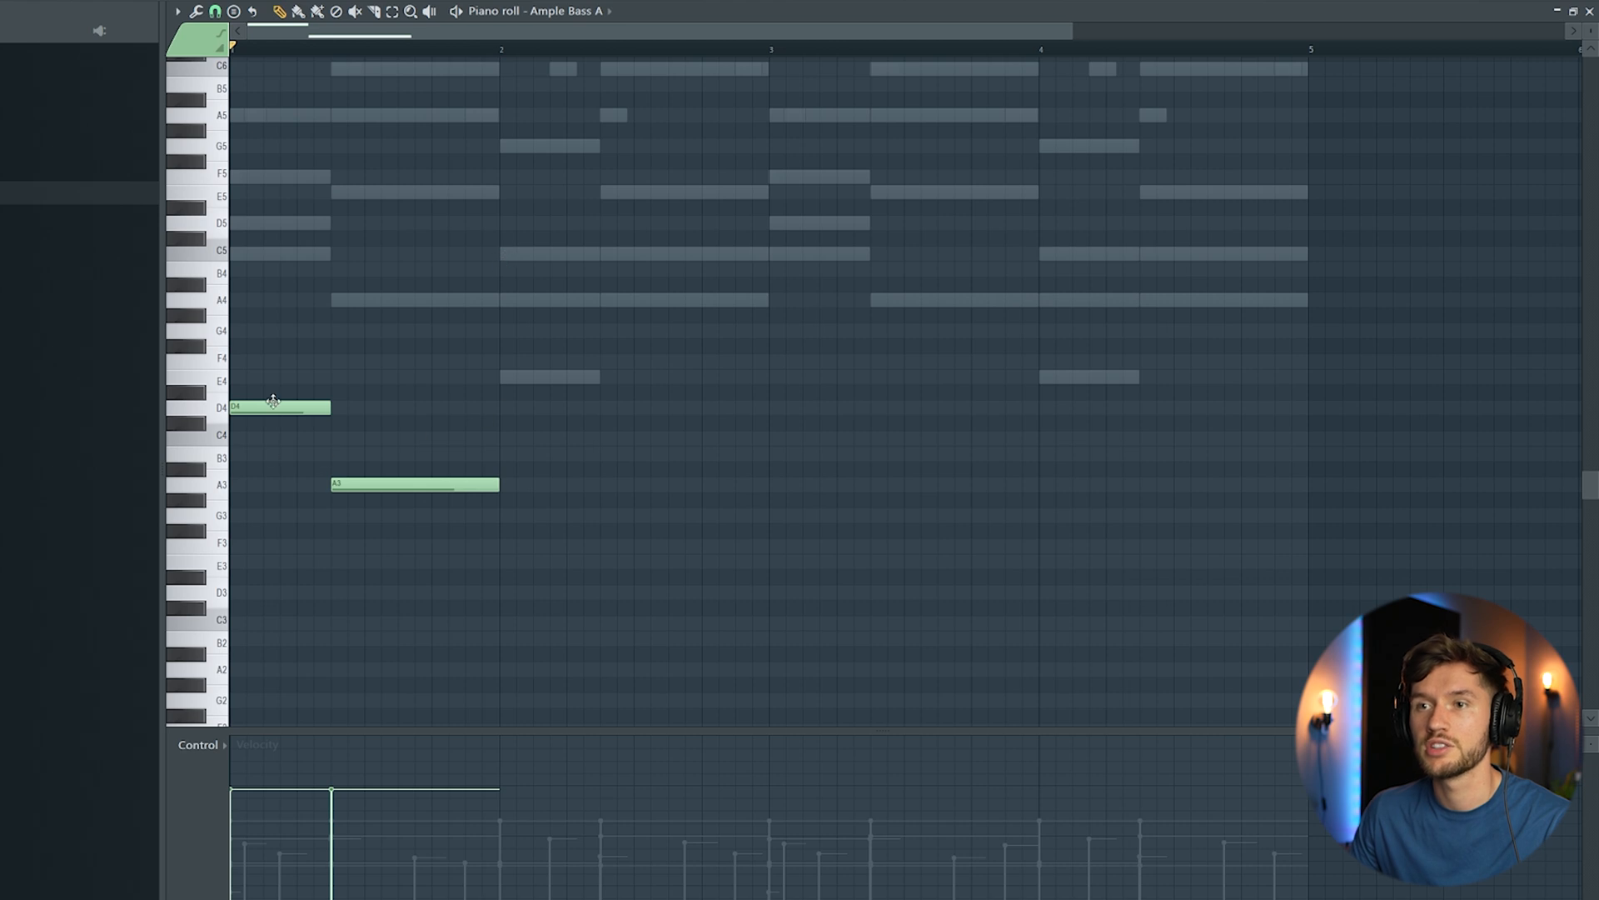
Step: Add a C4 note and a longer A3 note across bar 2 of the bass line, and play it back
left_click(506, 438)
left_click(389, 498)
right_click(414, 500)
left_click(612, 485)
key("space")
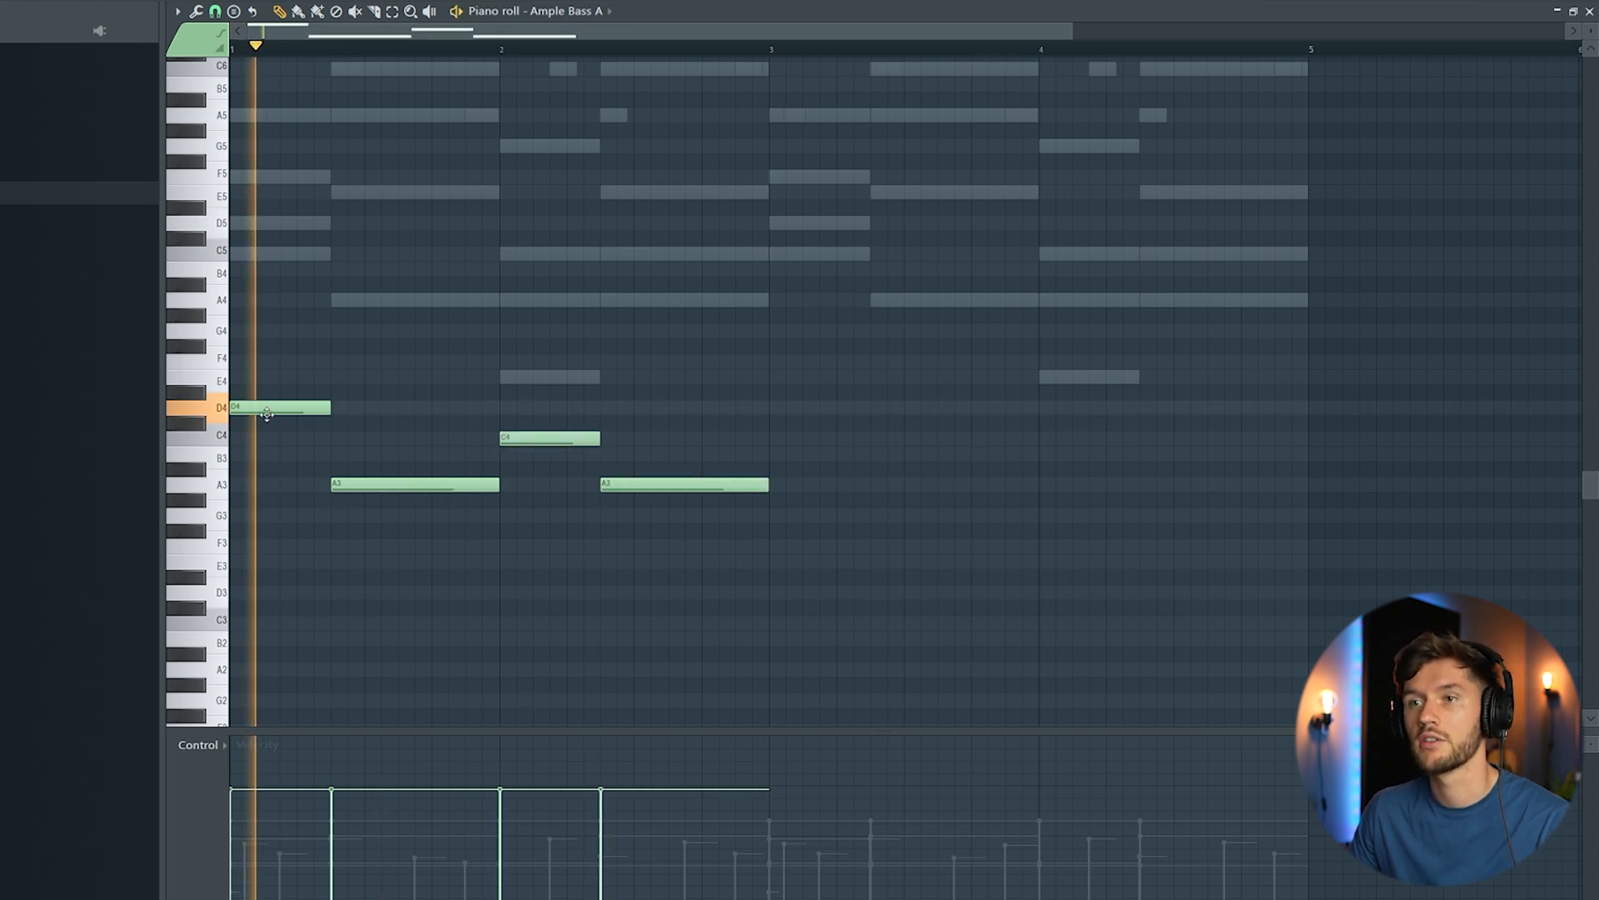
Step: Duplicate the two-bar bass line into bars 3 and 4
key("ctrl+a")
left_click_drag(560, 33, 570, 200)
key("ctrl+b")
Step: Insert an Xpand!2 channel and build two chord stabs of A5, F5 and D5 at the start of bar 1
key("F6")
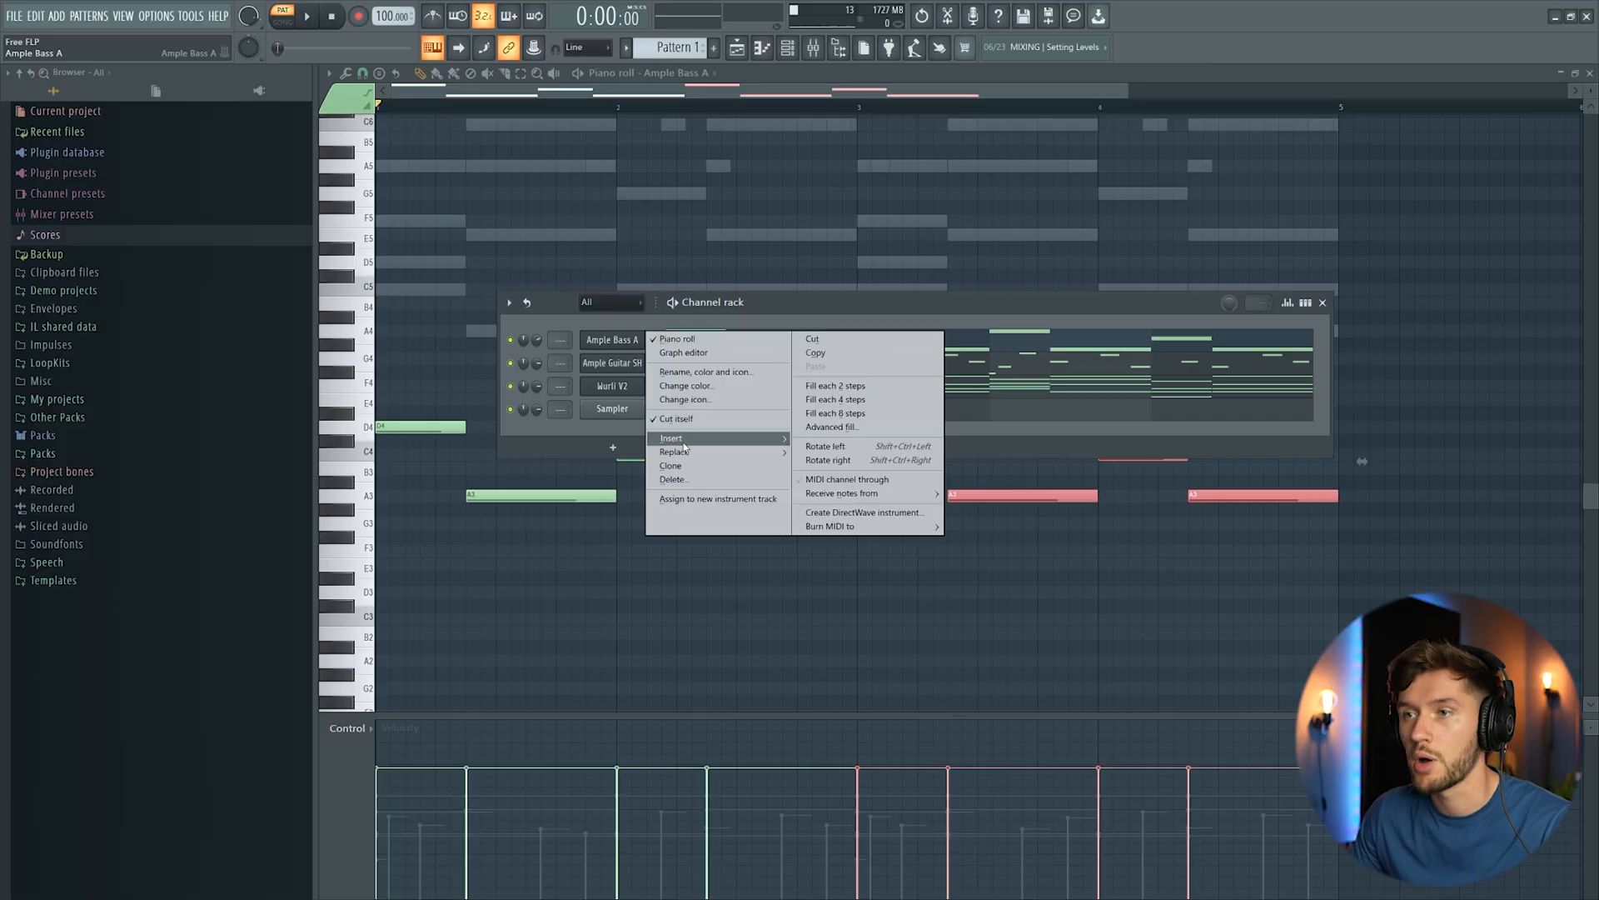
mouse_move(684, 444)
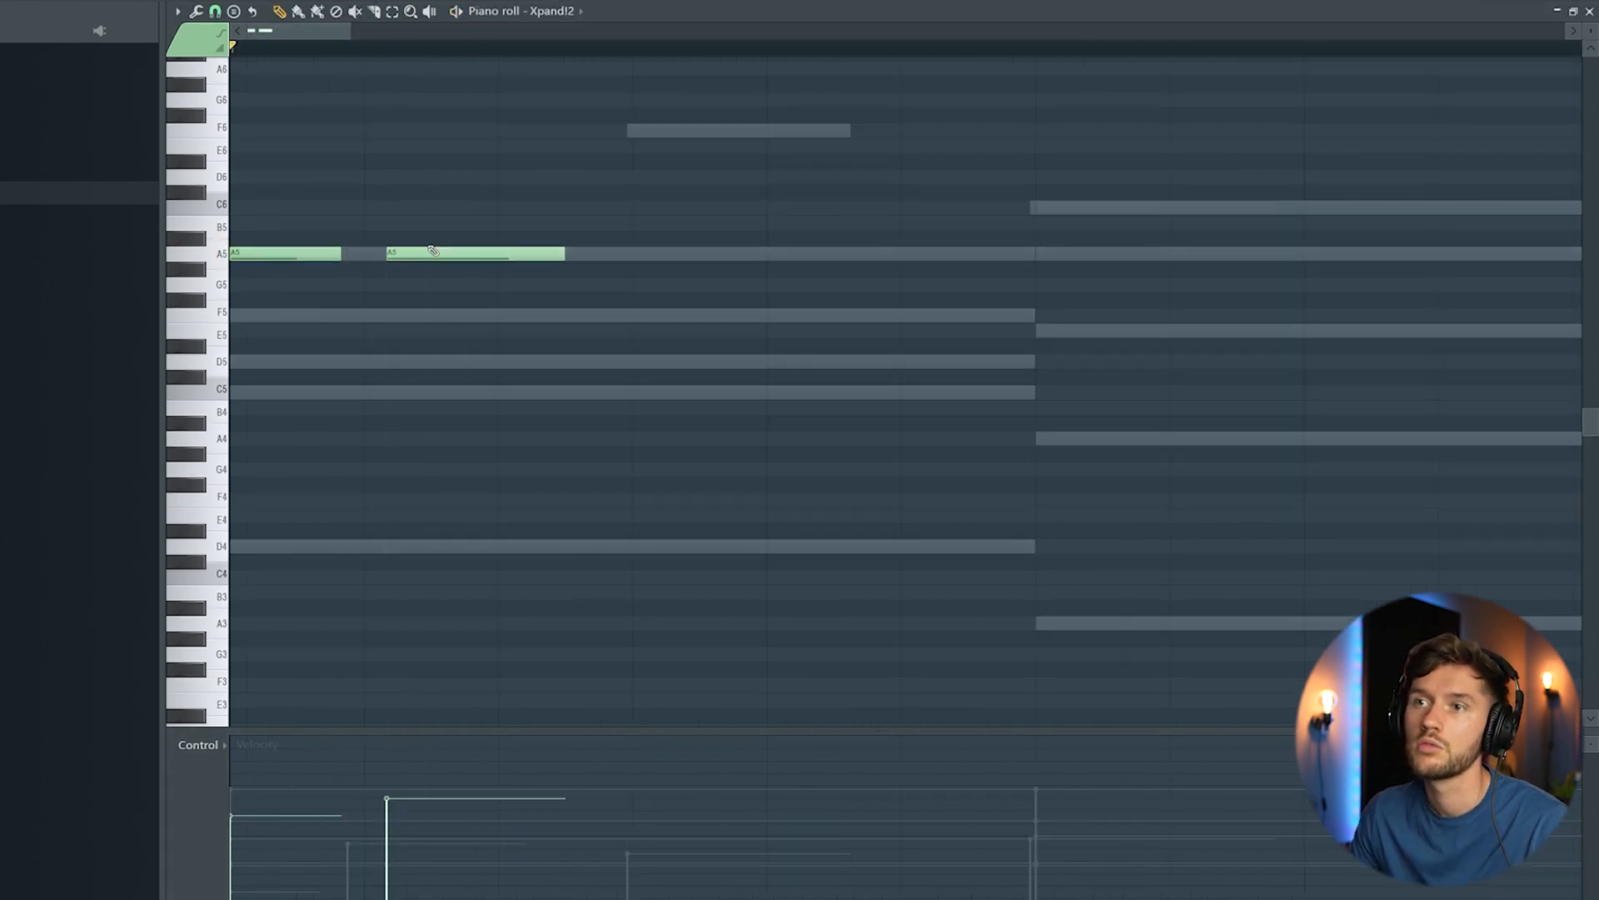
scroll(496, 168, "down", 3)
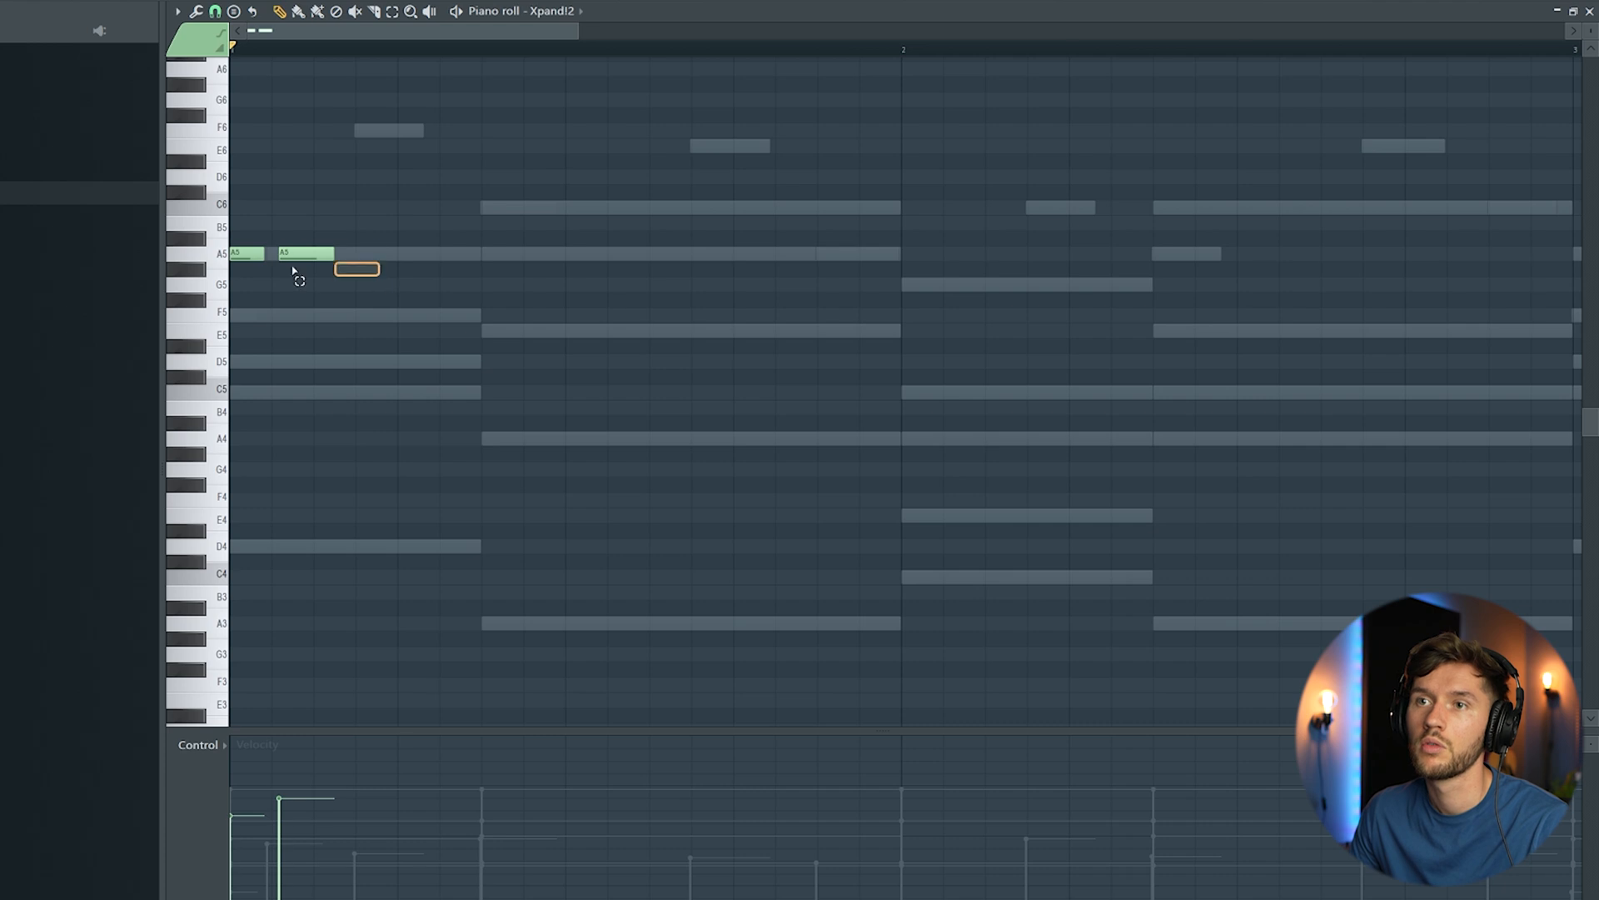
key("ctrl+a")
left_click_drag(237, 253, 304, 309)
left_click_drag(335, 254, 250, 362)
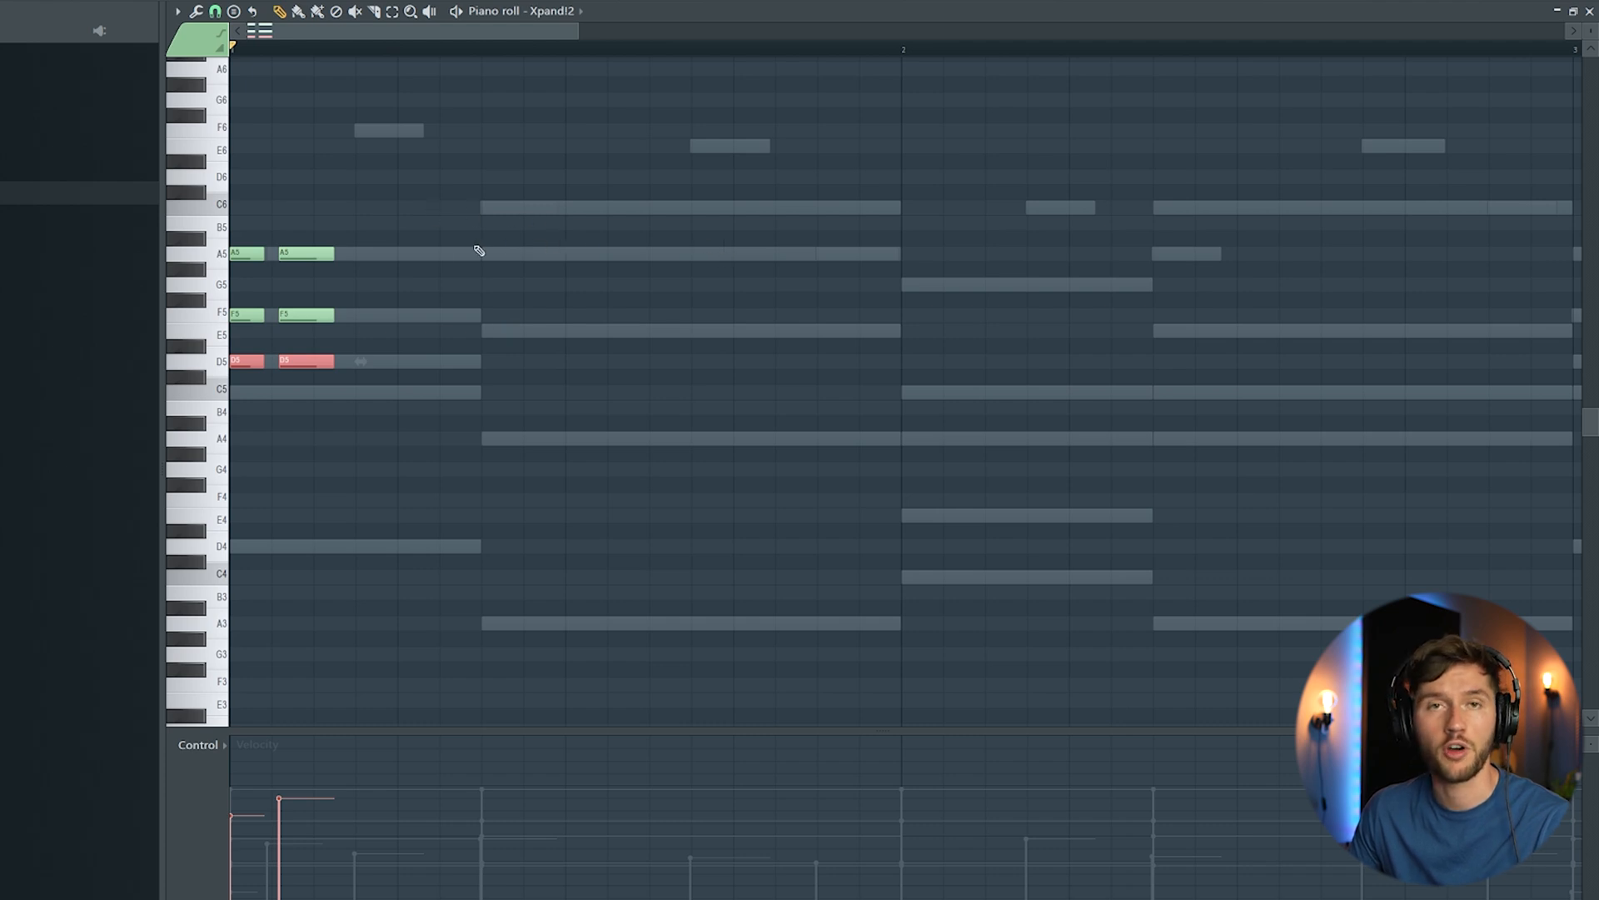
Step: Duplicate both chord stabs so the copies start on beat 2 of bar 1
left_click_drag(241, 230, 311, 418)
key("ctrl+b")
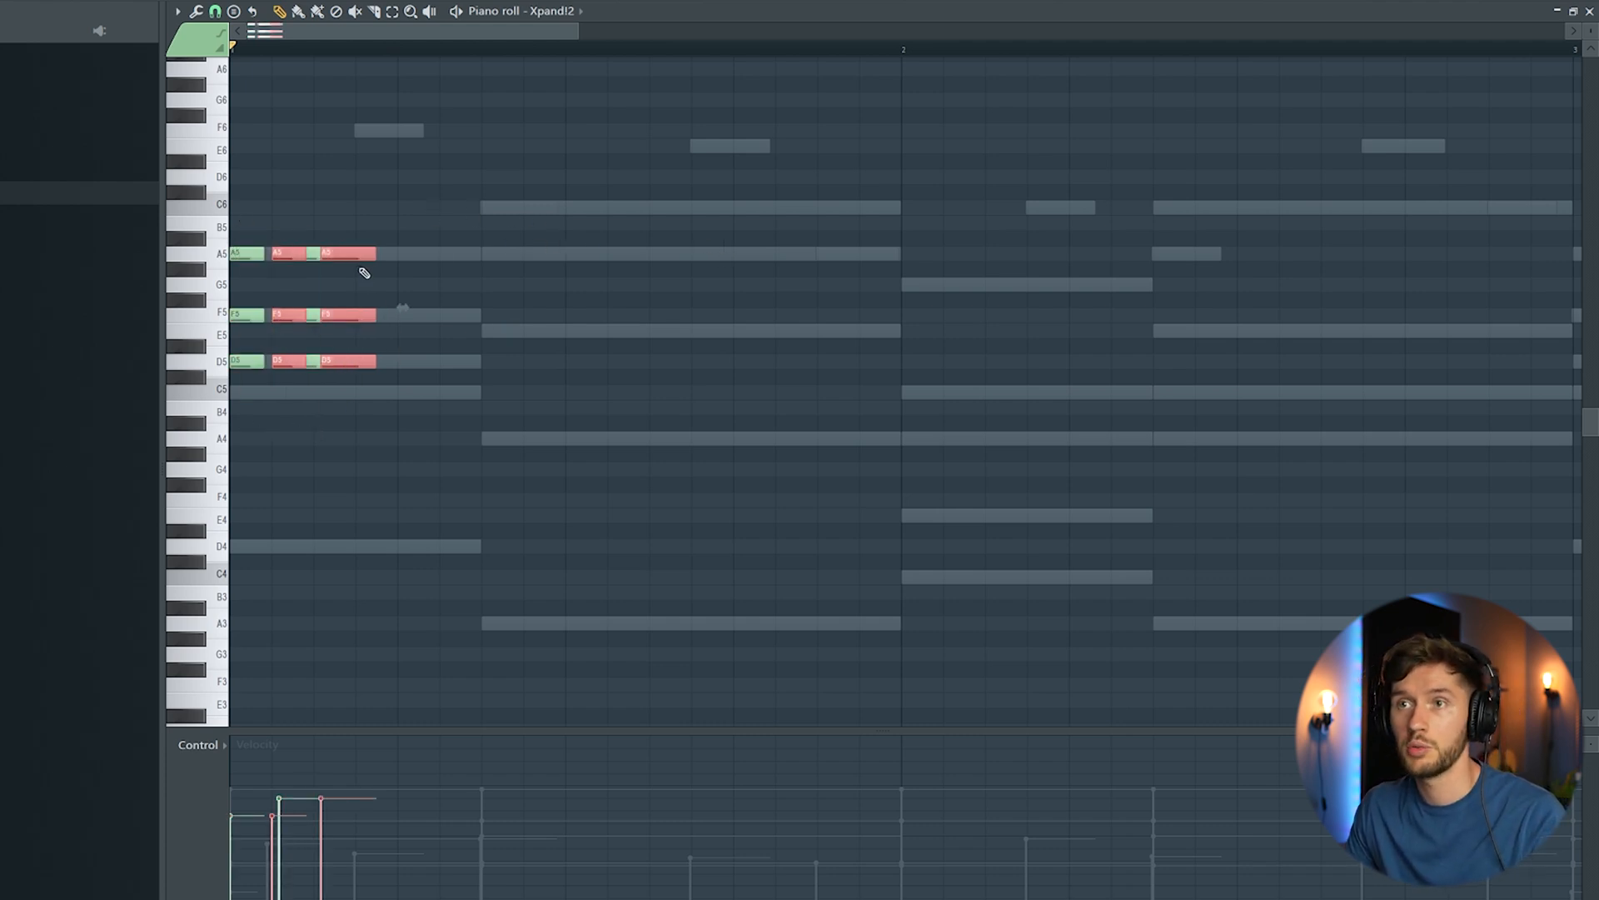
left_click_drag(333, 254, 450, 256)
left_click(440, 200)
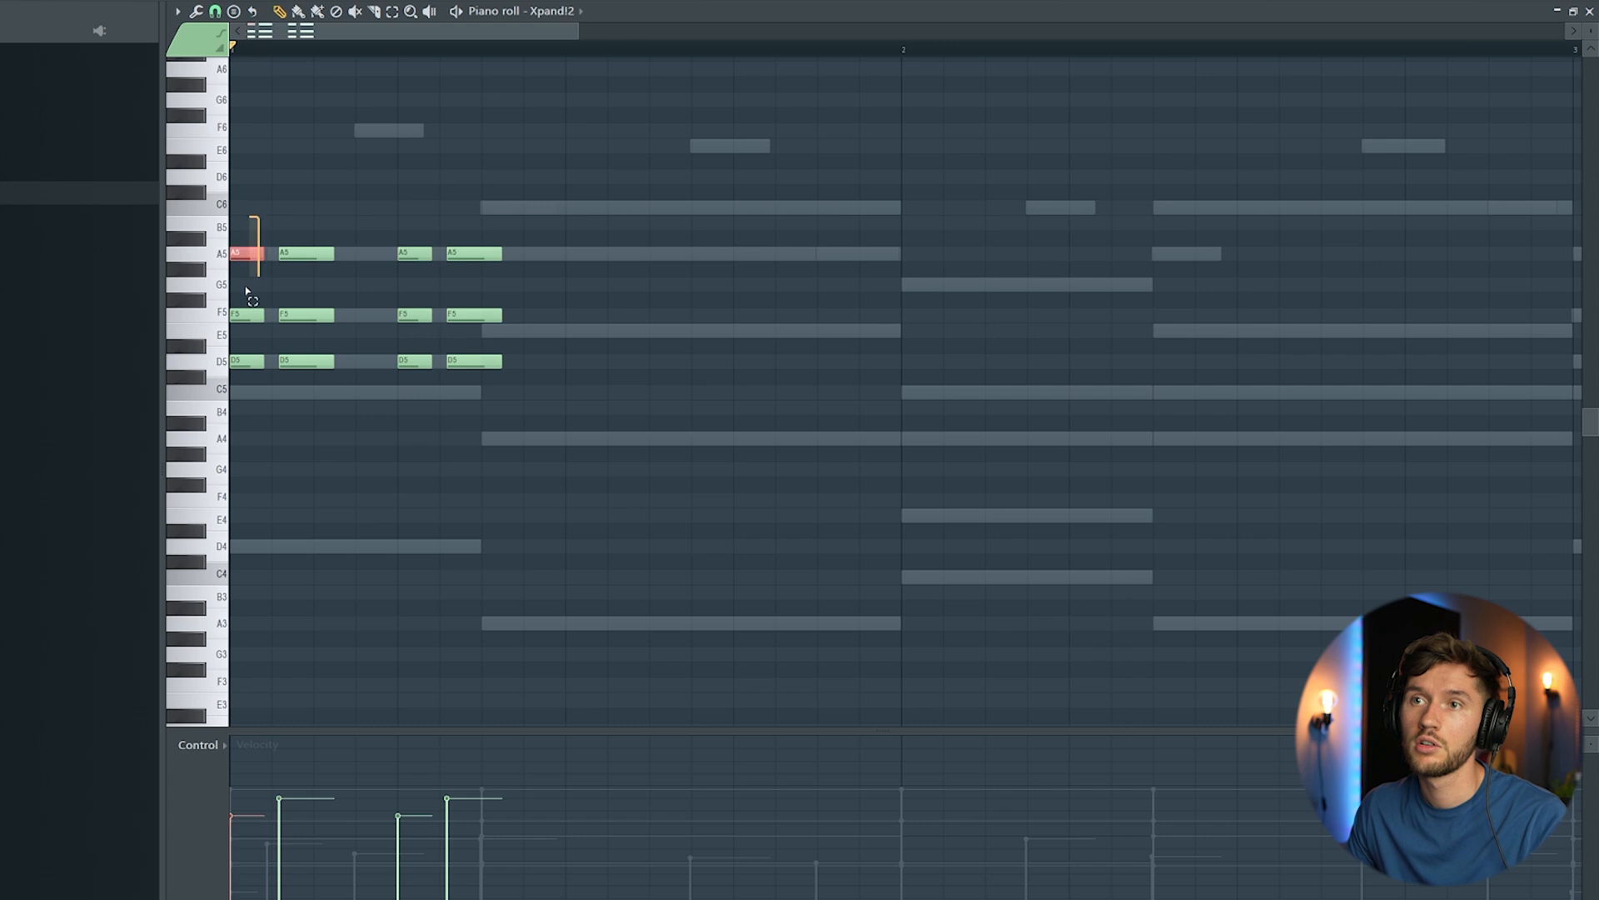
Step: Copy the short opening stab to the fourth step of bar 1, just before beat 2, and play it back
left_click_drag(258, 242, 235, 416)
key("ctrl+b")
left_click_drag(271, 252, 350, 252)
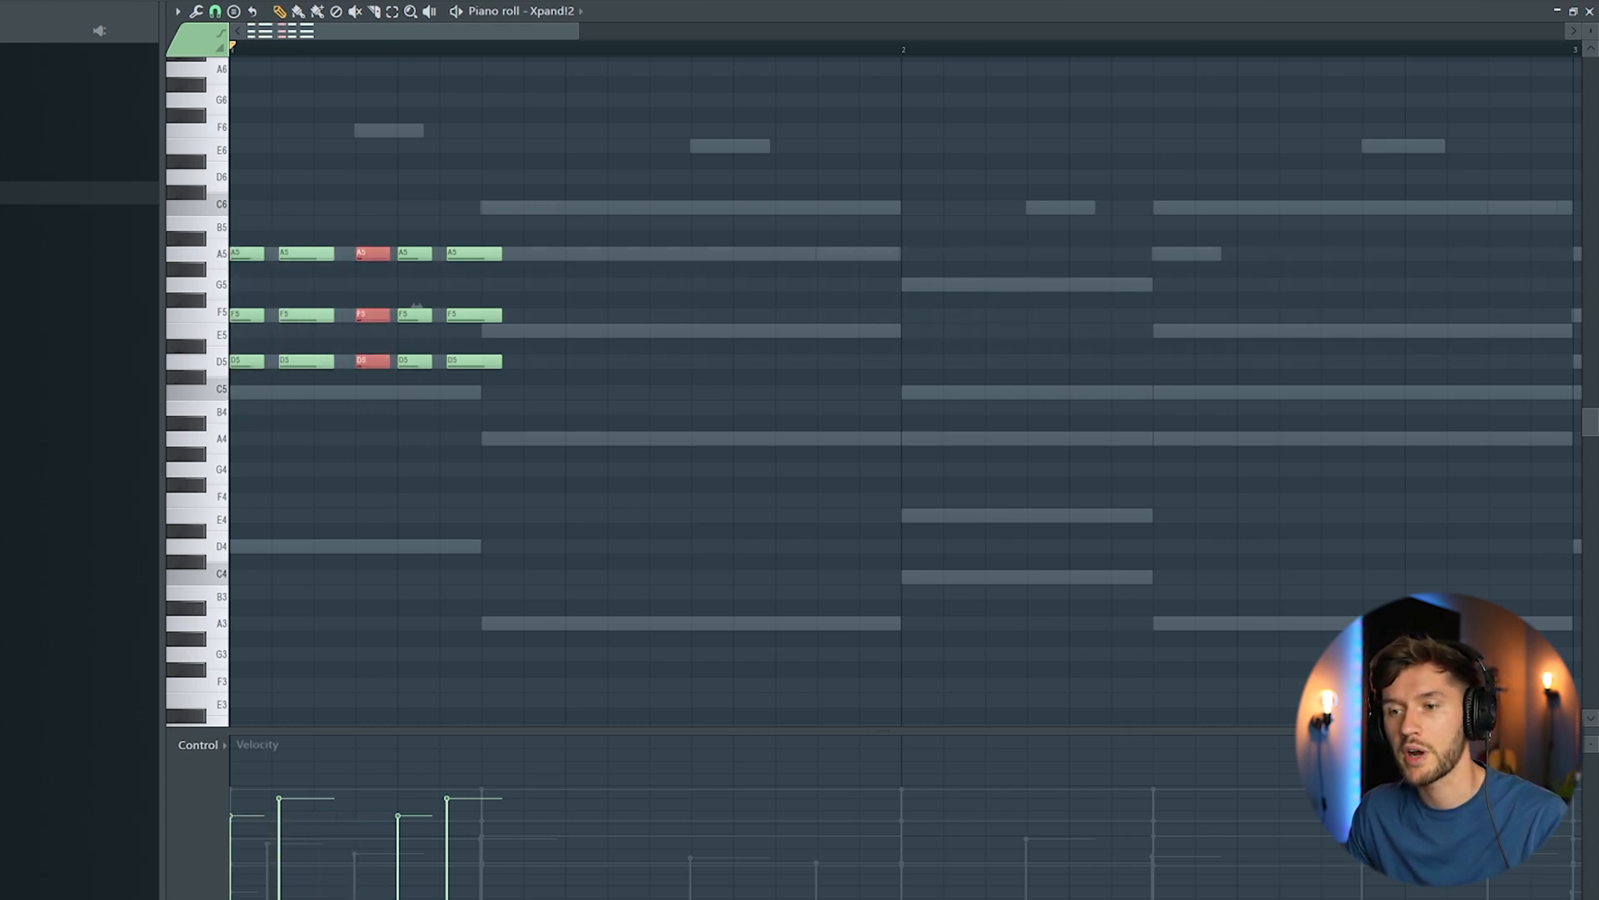
key("space")
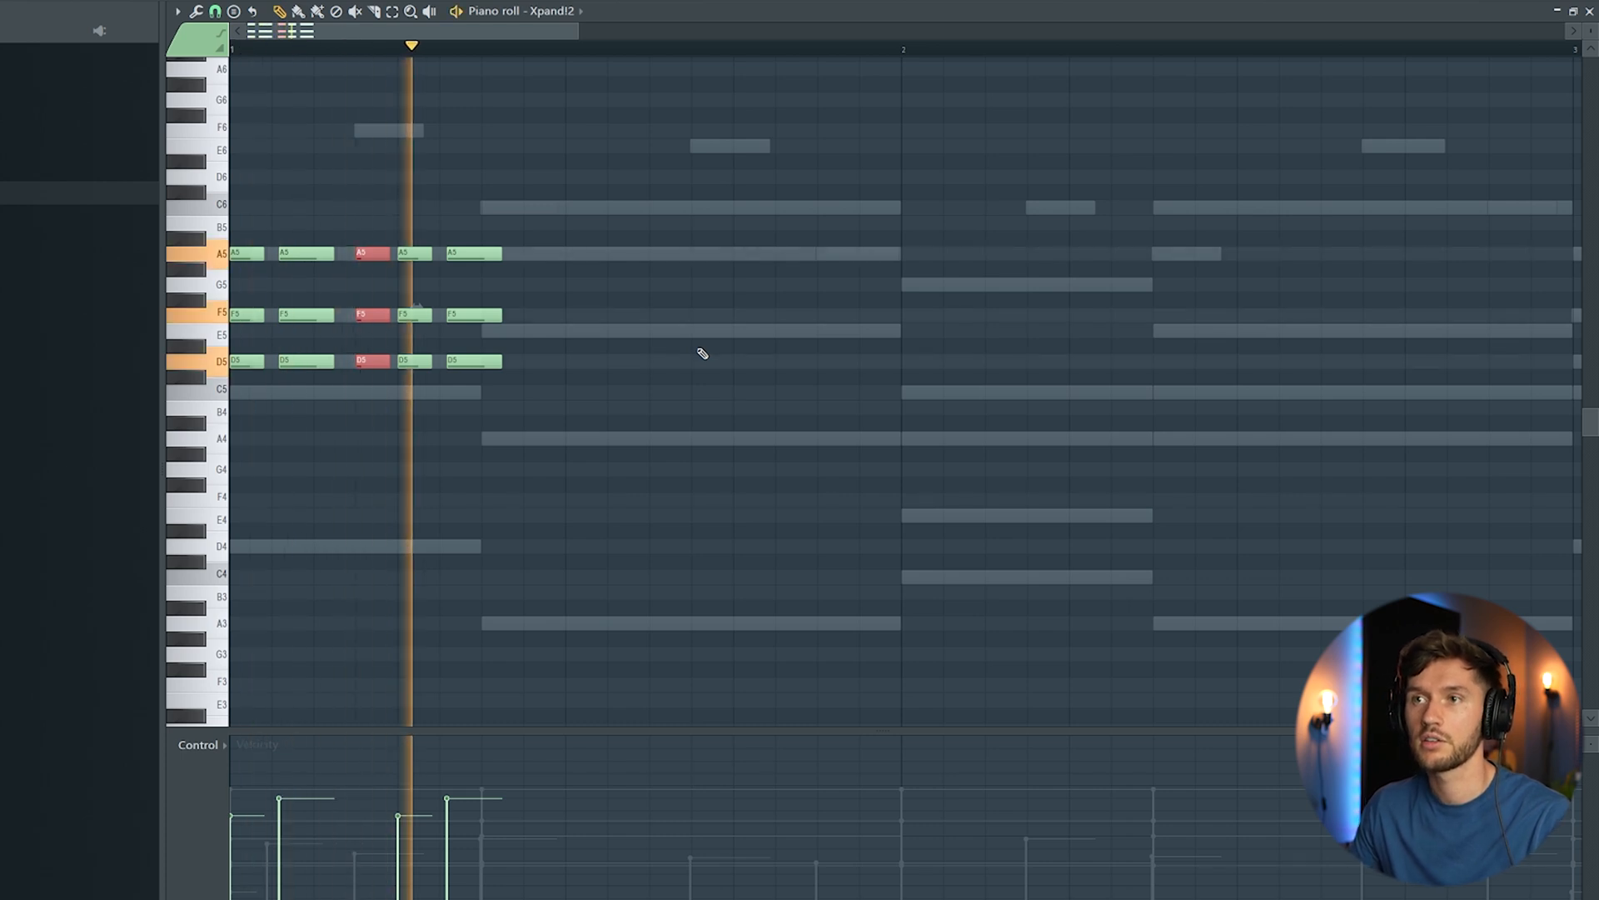
key("space")
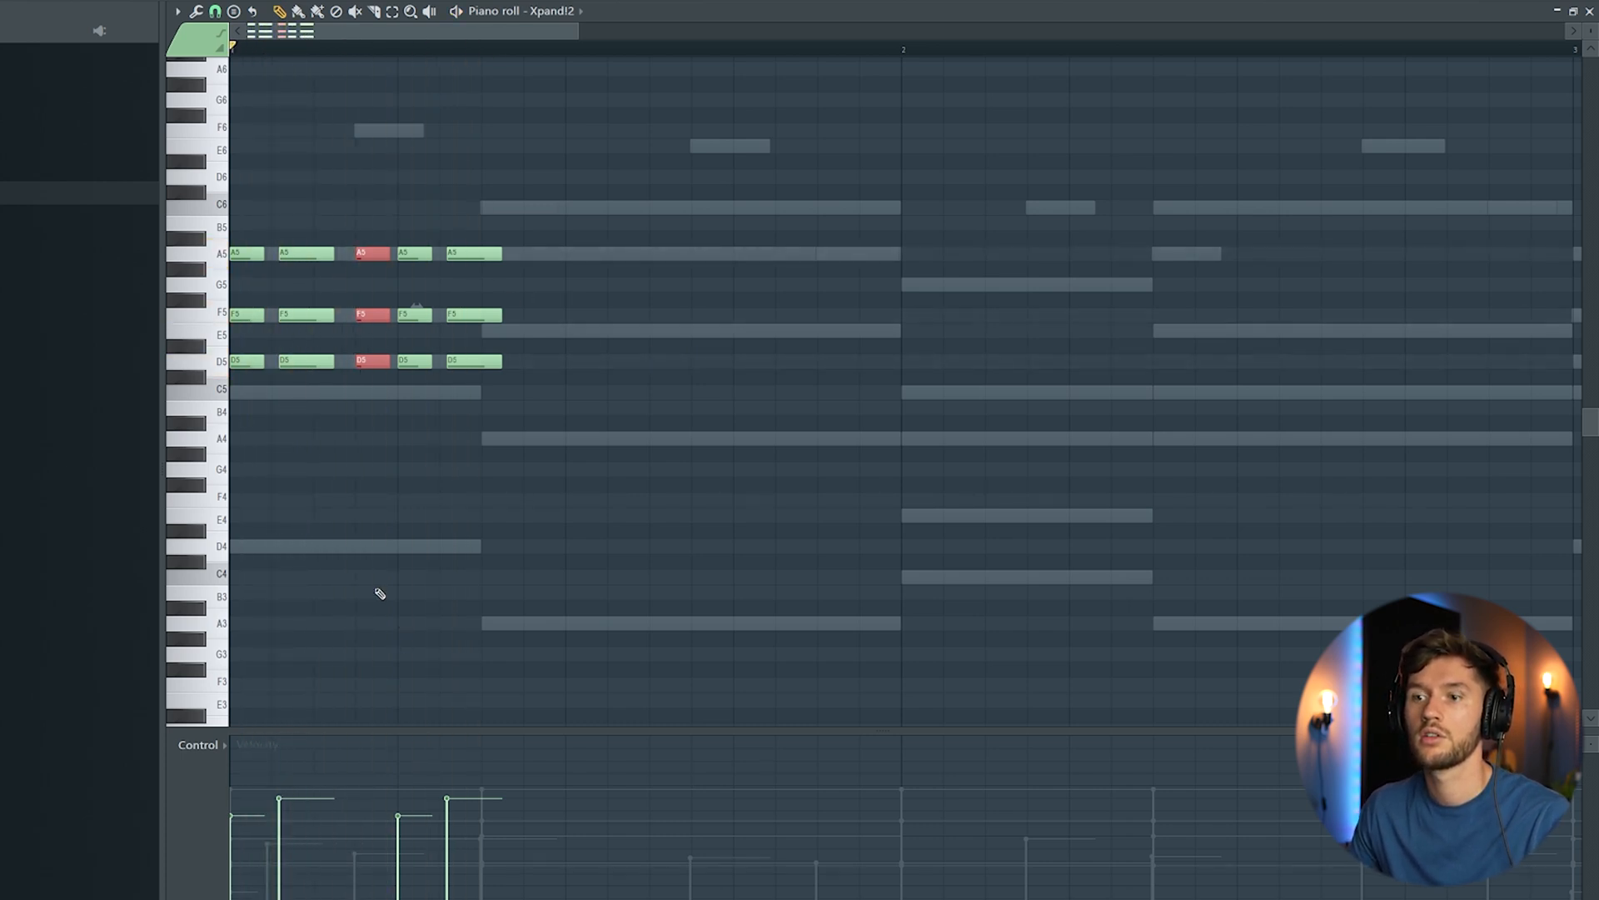
right_click(374, 241)
key("space")
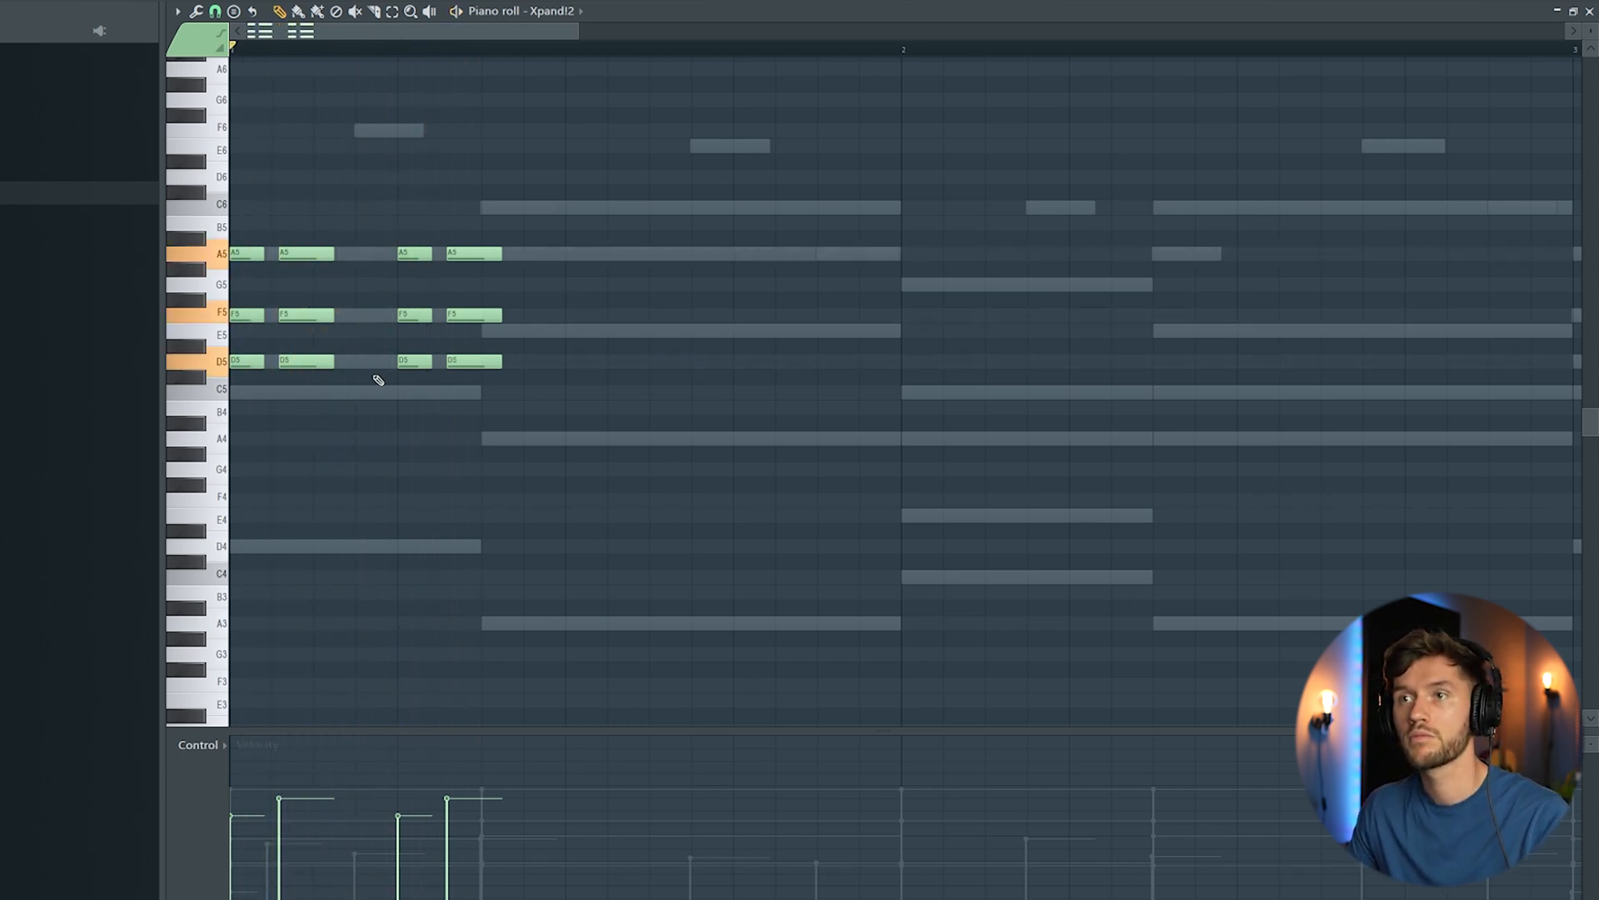
key("space")
key("ctrl+z")
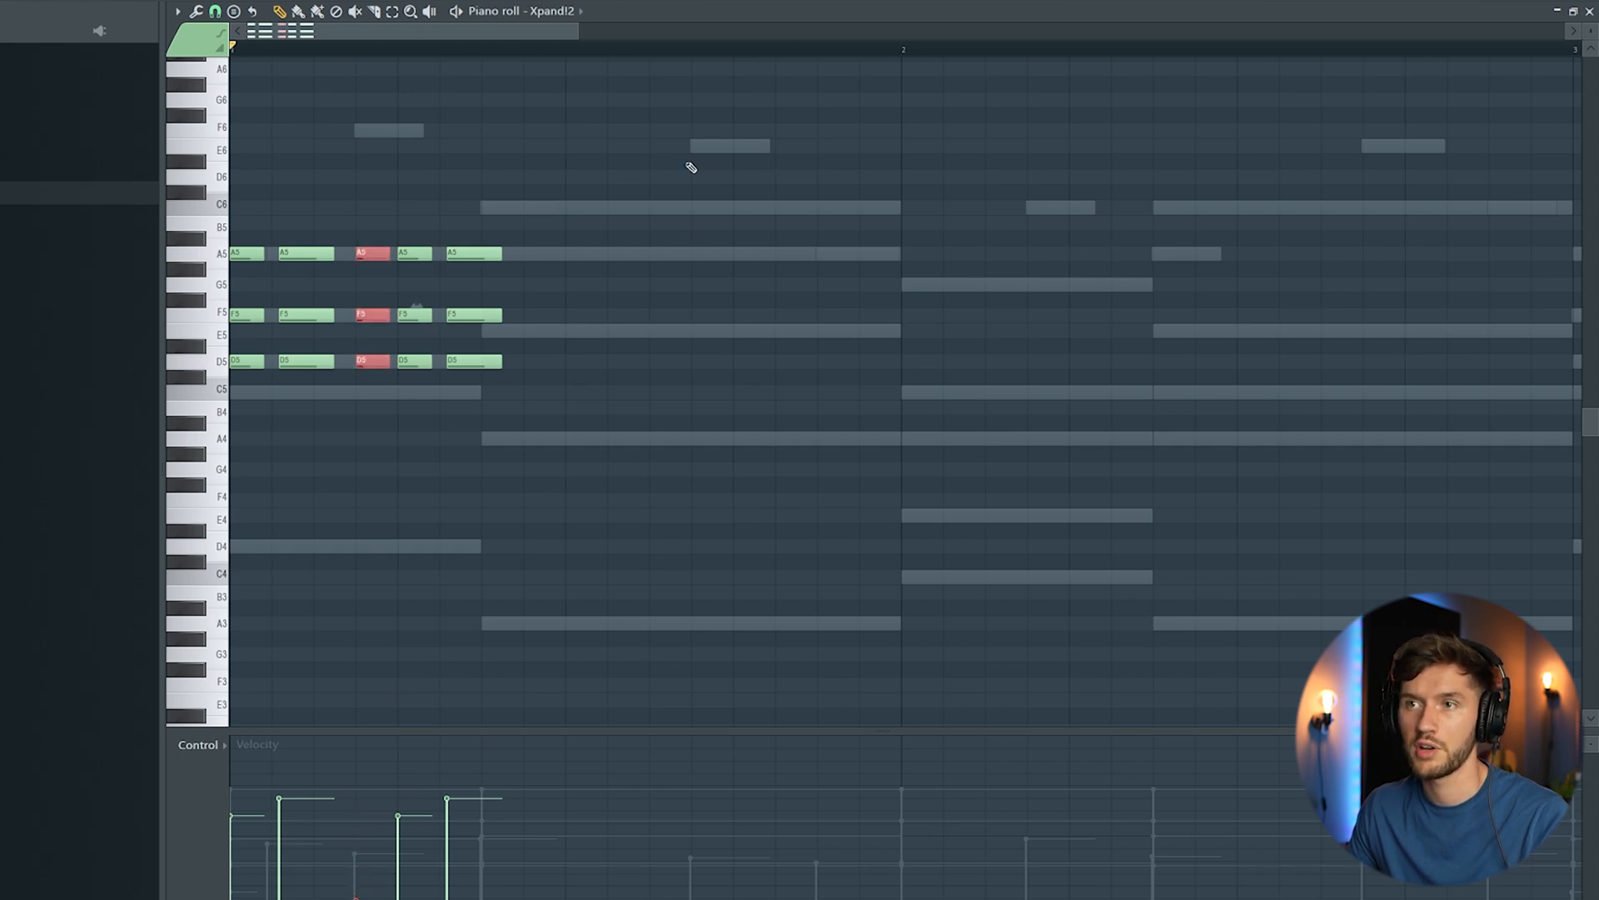
Step: Extend the Xpand!2 stabs through bars 1 and 2 following the chords, and duplicate the two bars into bars 3 and 4
key("space")
left_click_drag(579, 30, 743, 31)
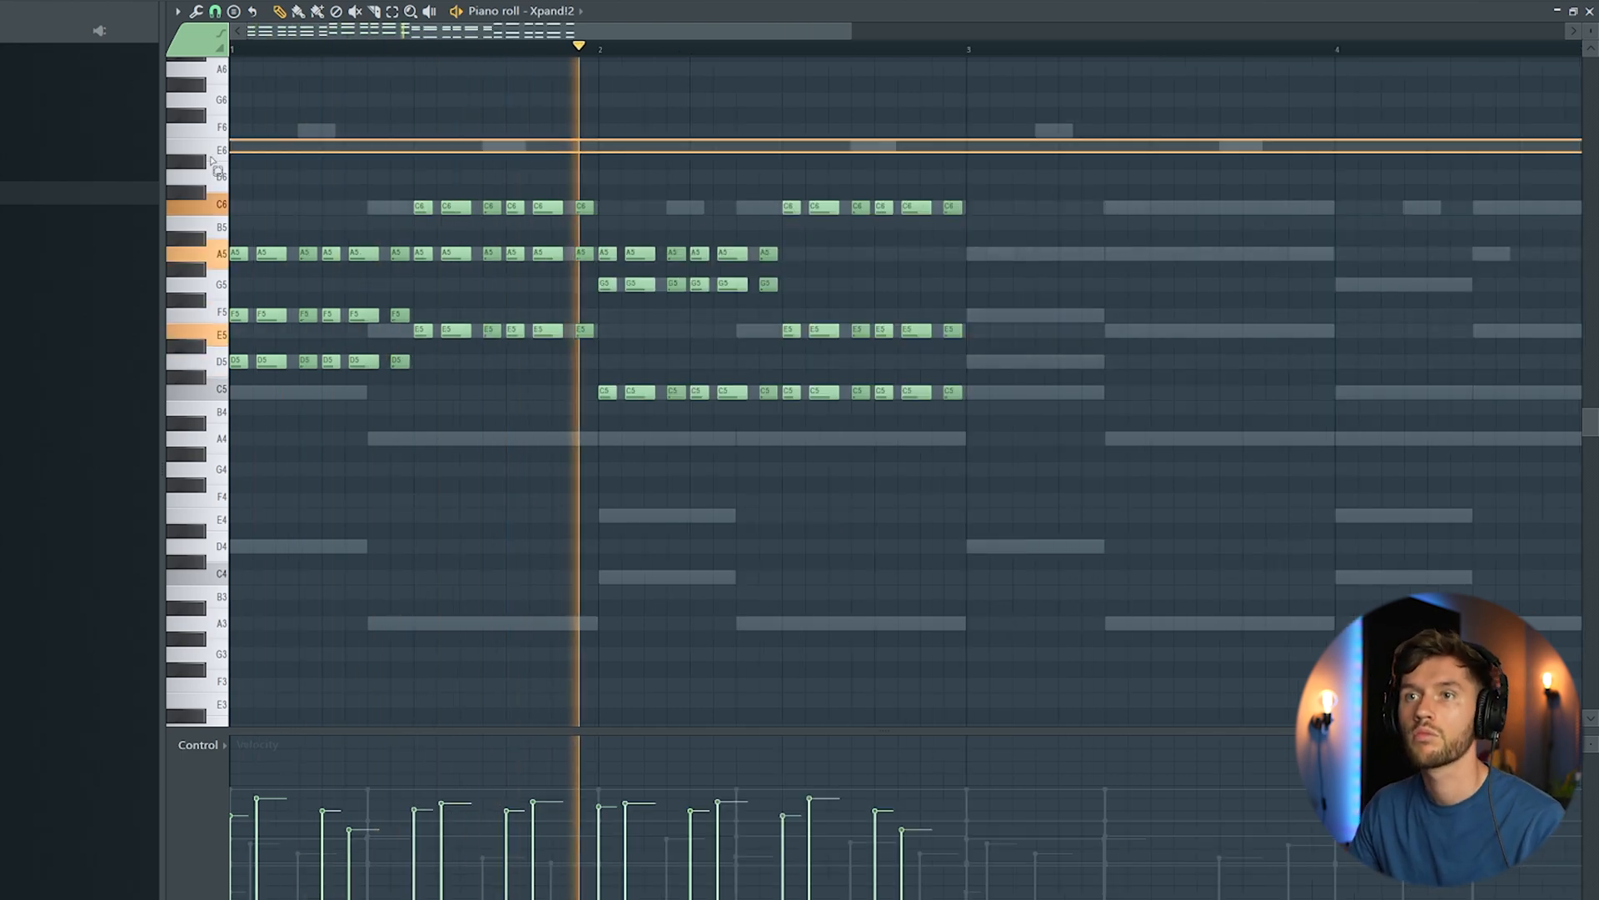
key("ctrl+a")
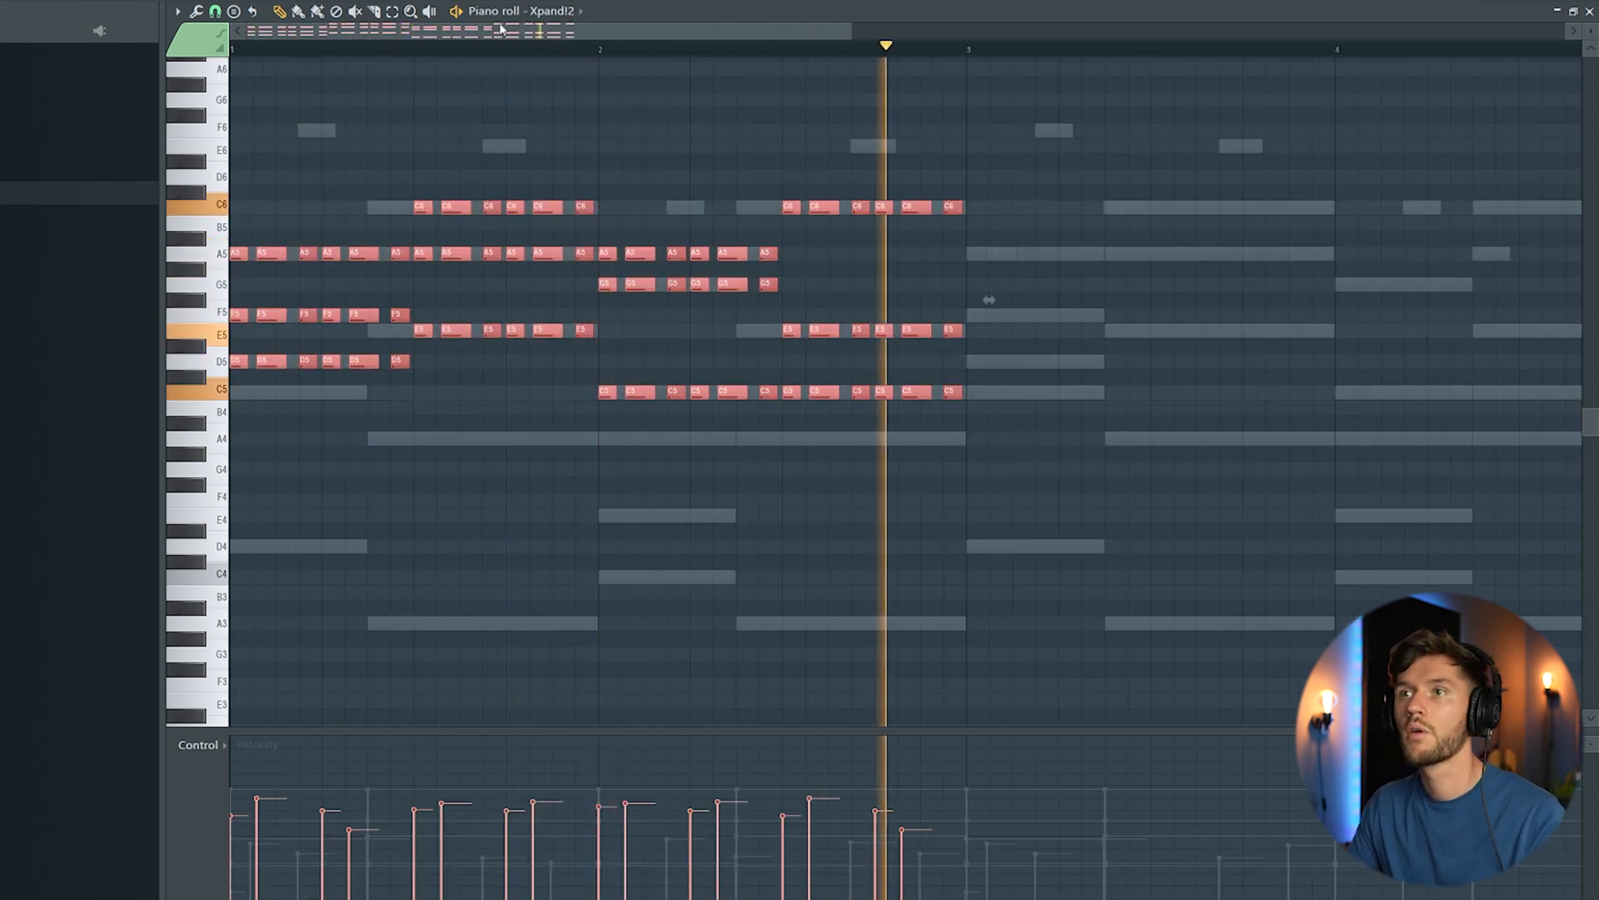
key("space")
left_click_drag(498, 33, 781, 44)
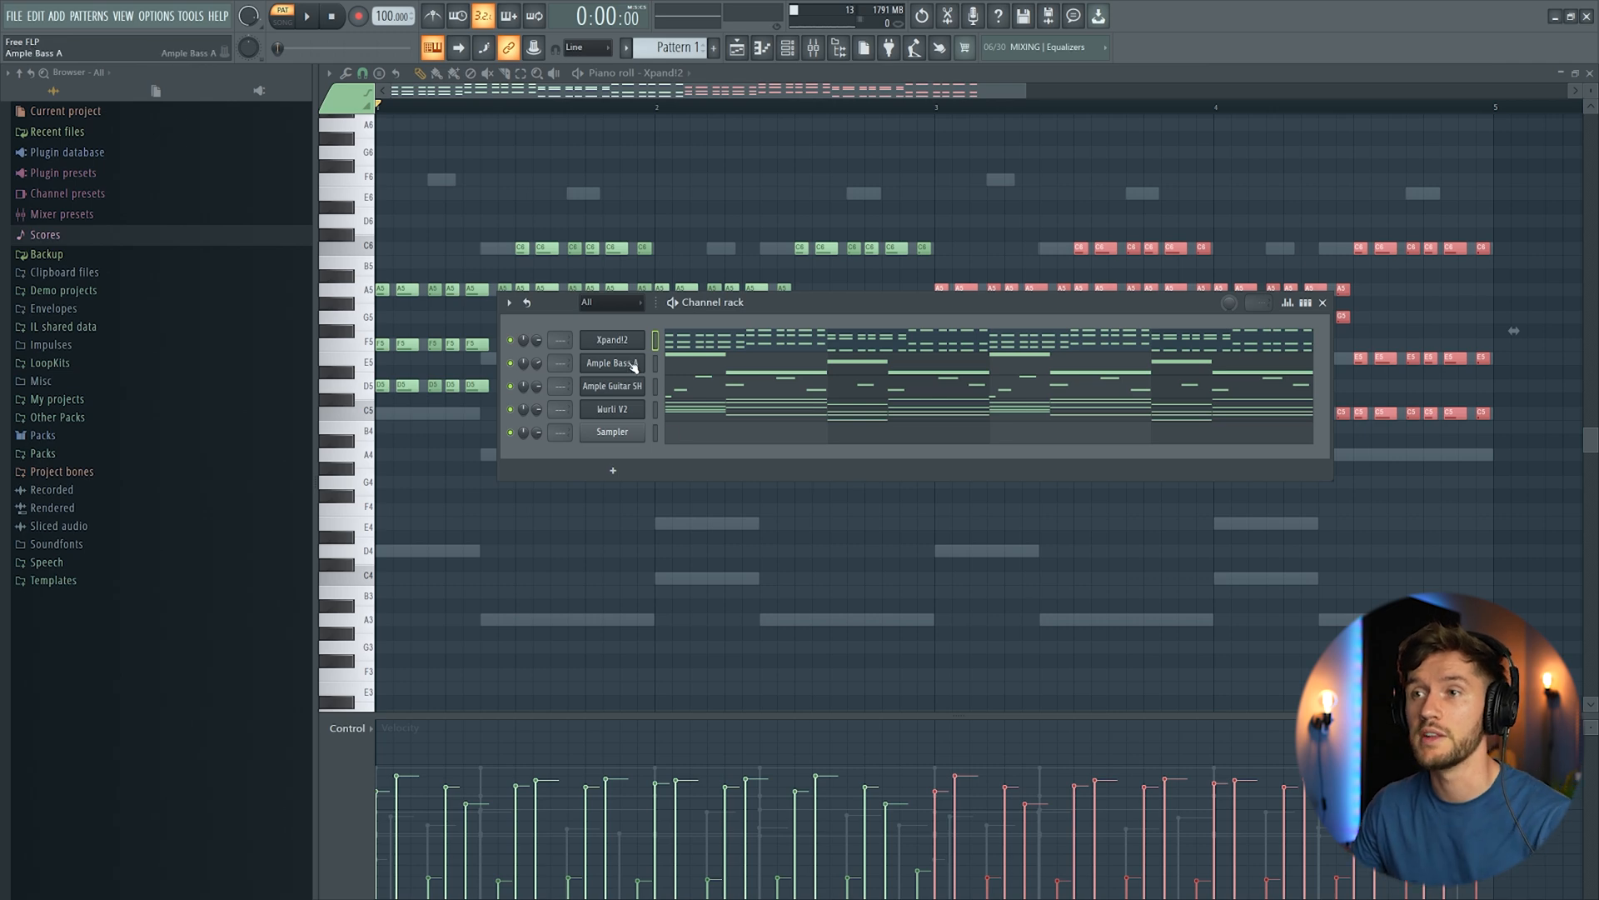
Step: Load the VND Rimshot 06, SB_Perc_ (Sick) and SB - BAMBOO STICK (3) samples as channels and audition them
left_click(44, 454)
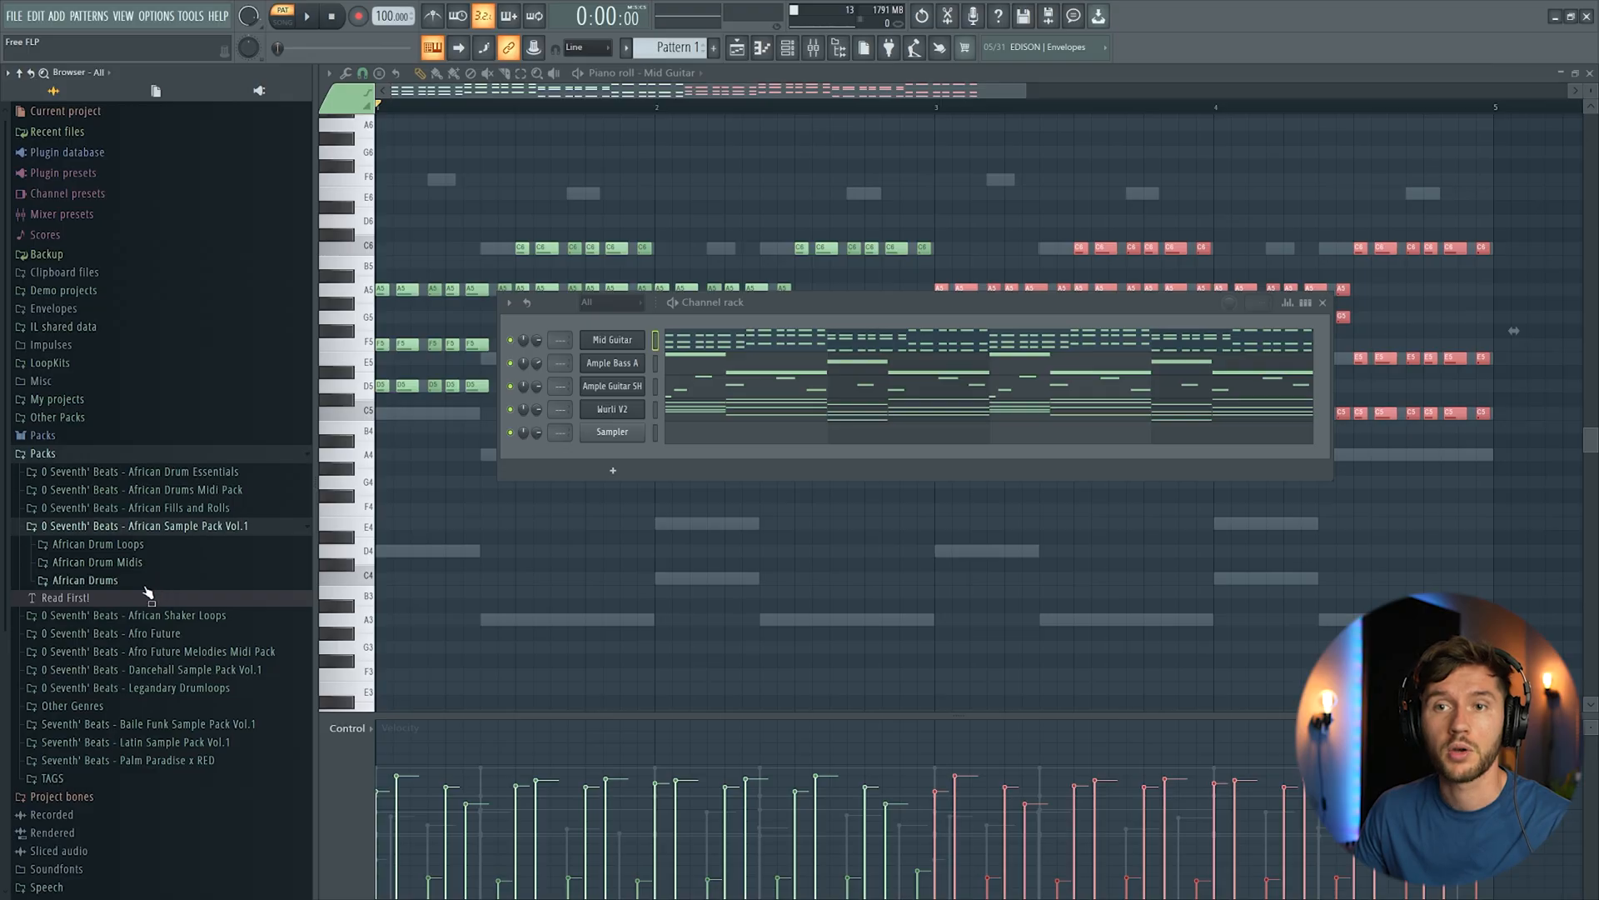
left_click(154, 594)
scroll(130, 510, "down", 1)
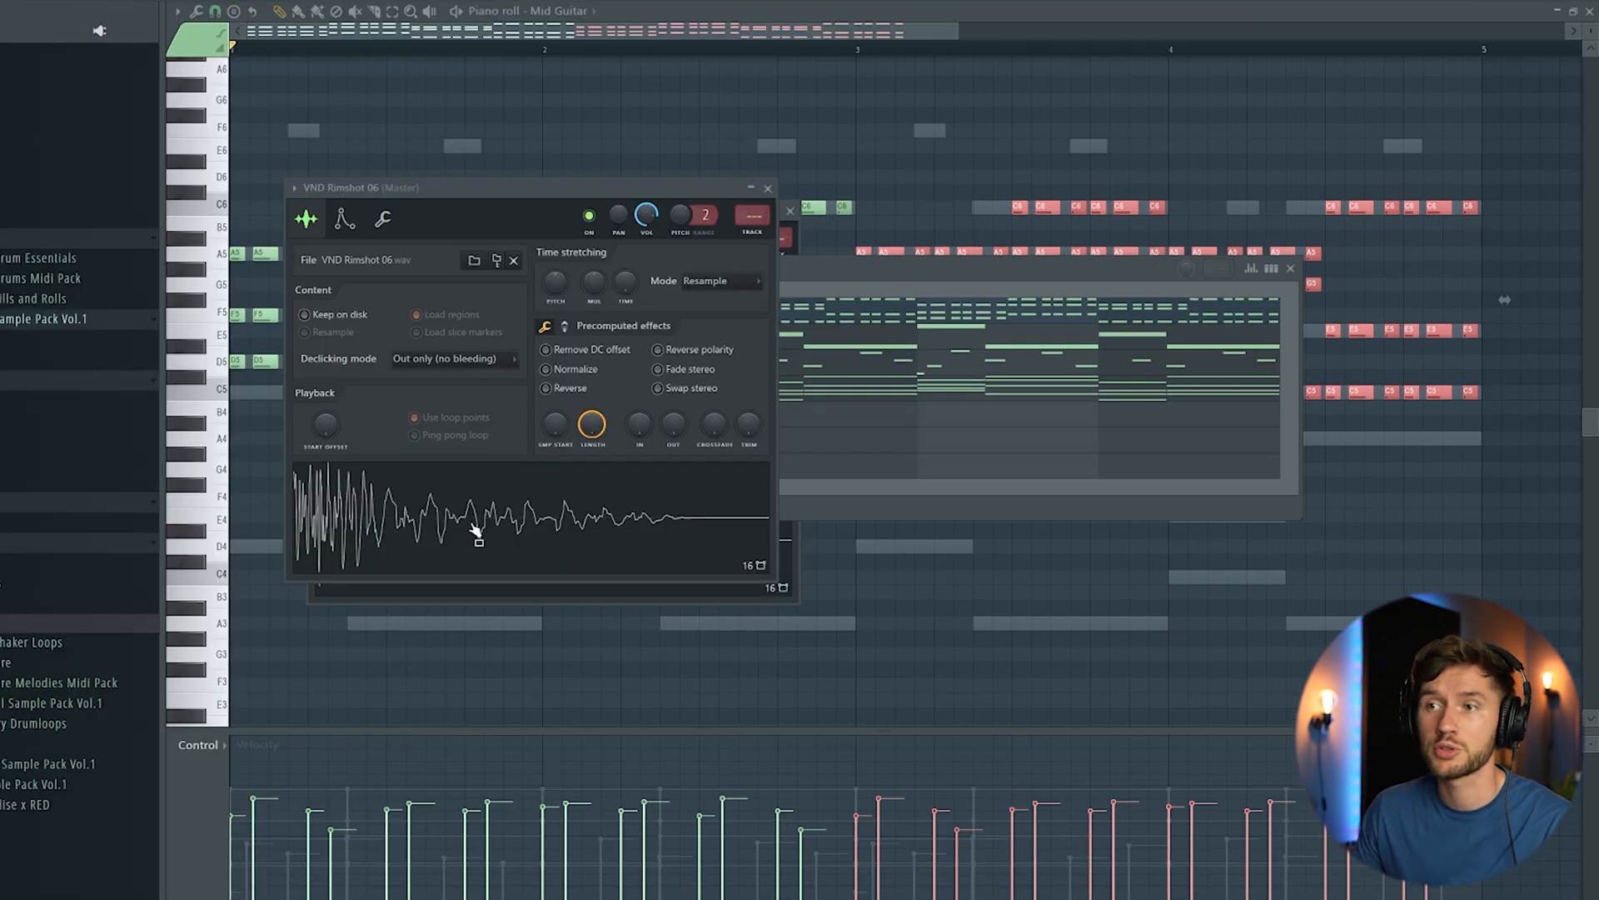
left_click(840, 265)
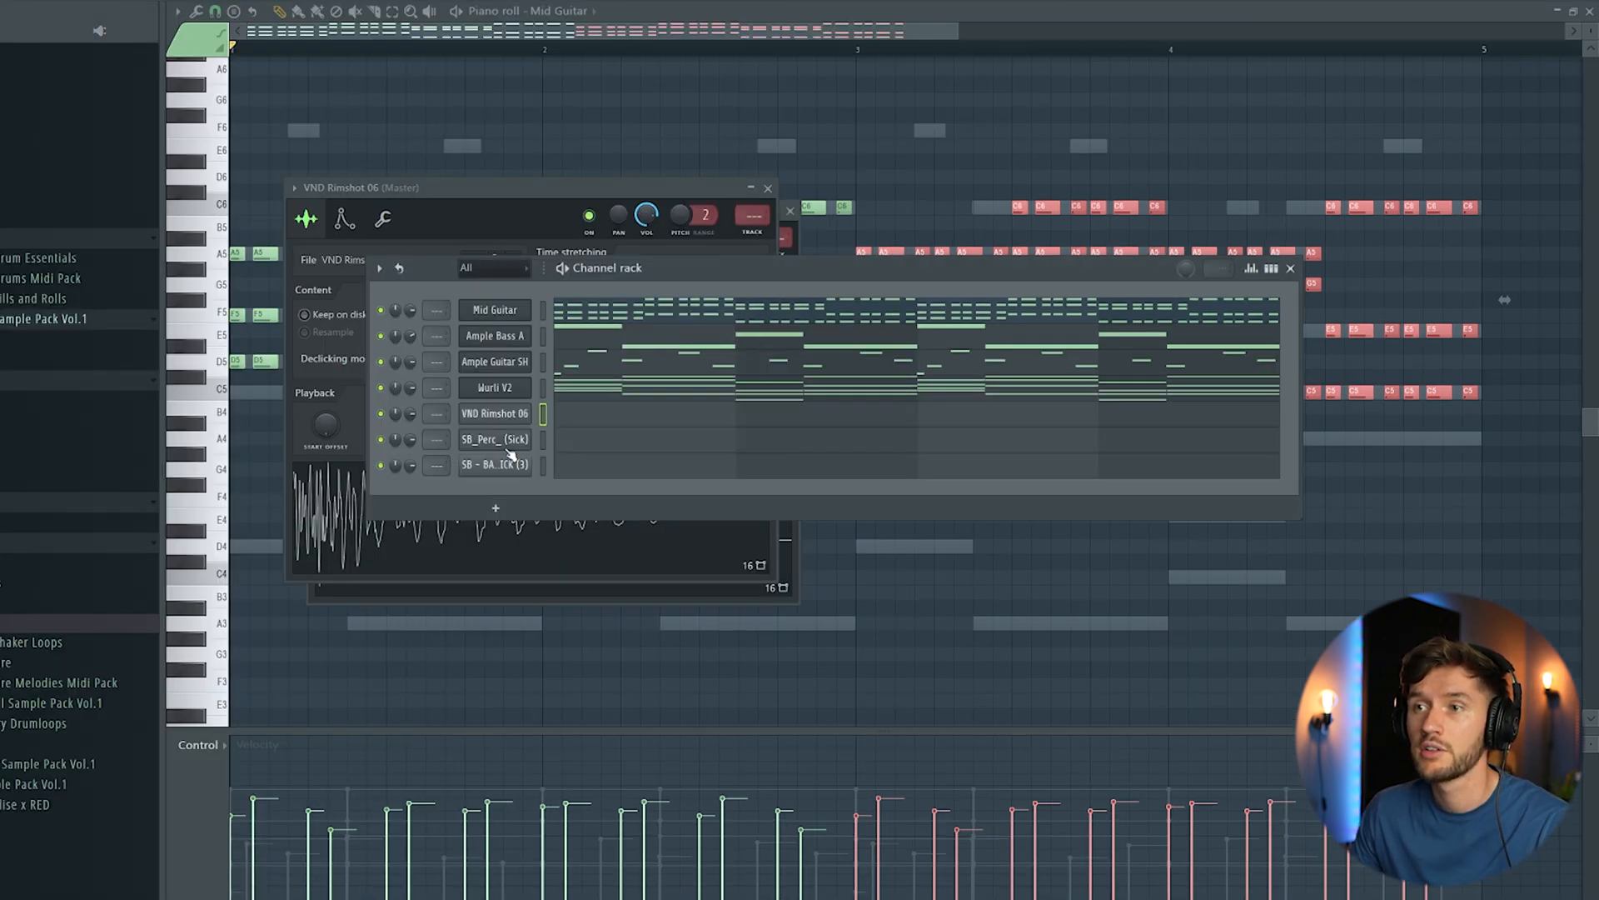
left_click(510, 445)
left_click(862, 295)
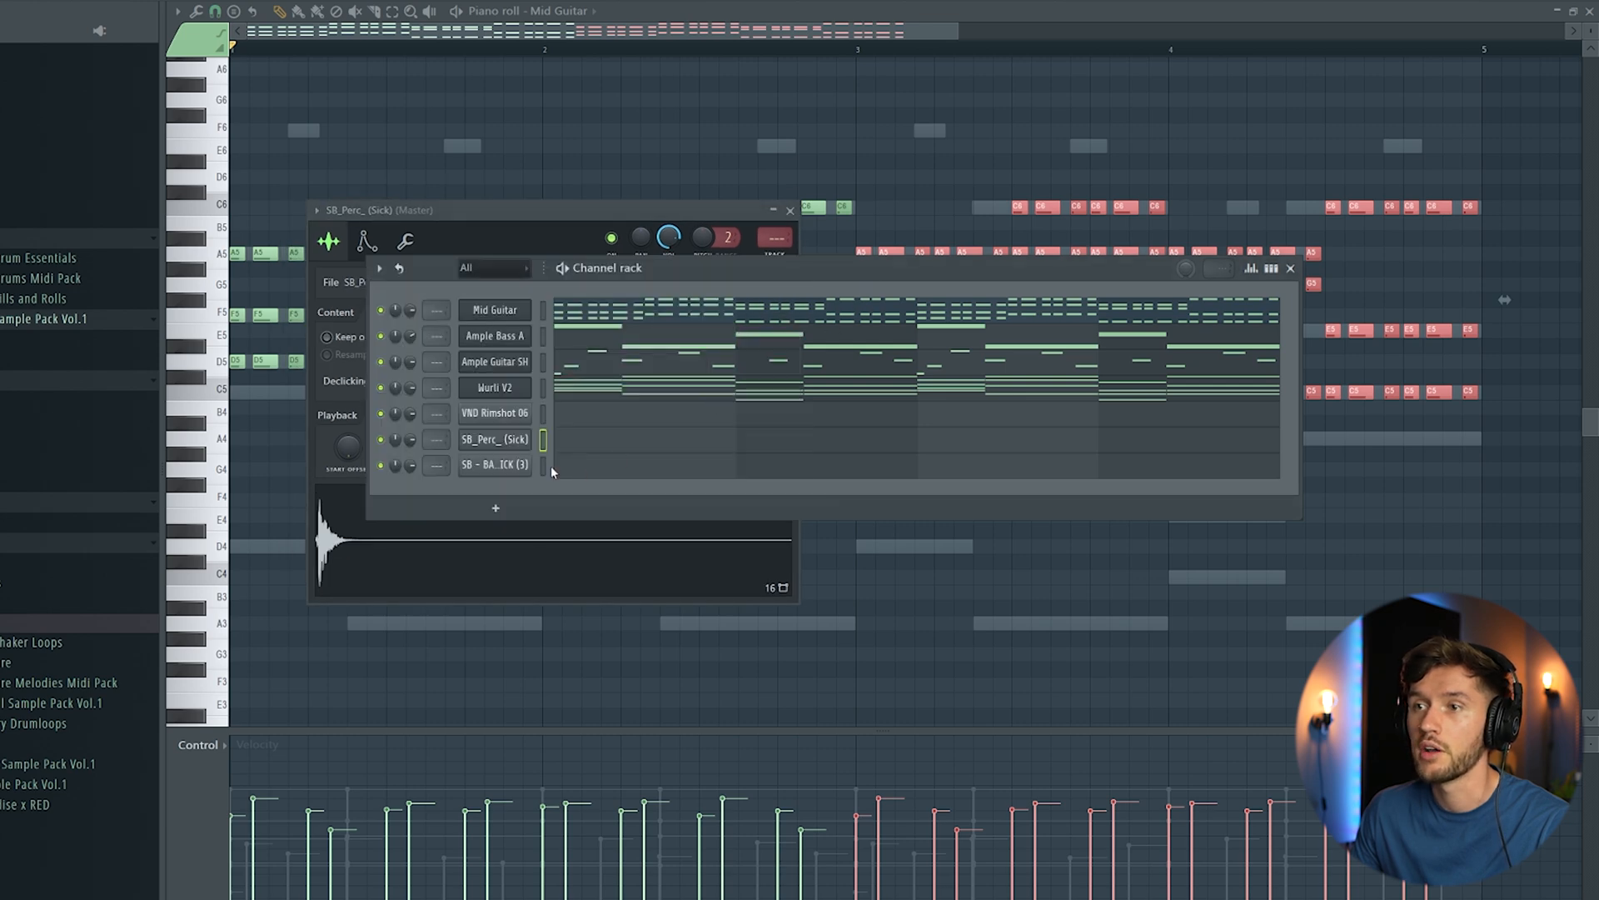
left_click(527, 472)
left_click(851, 288)
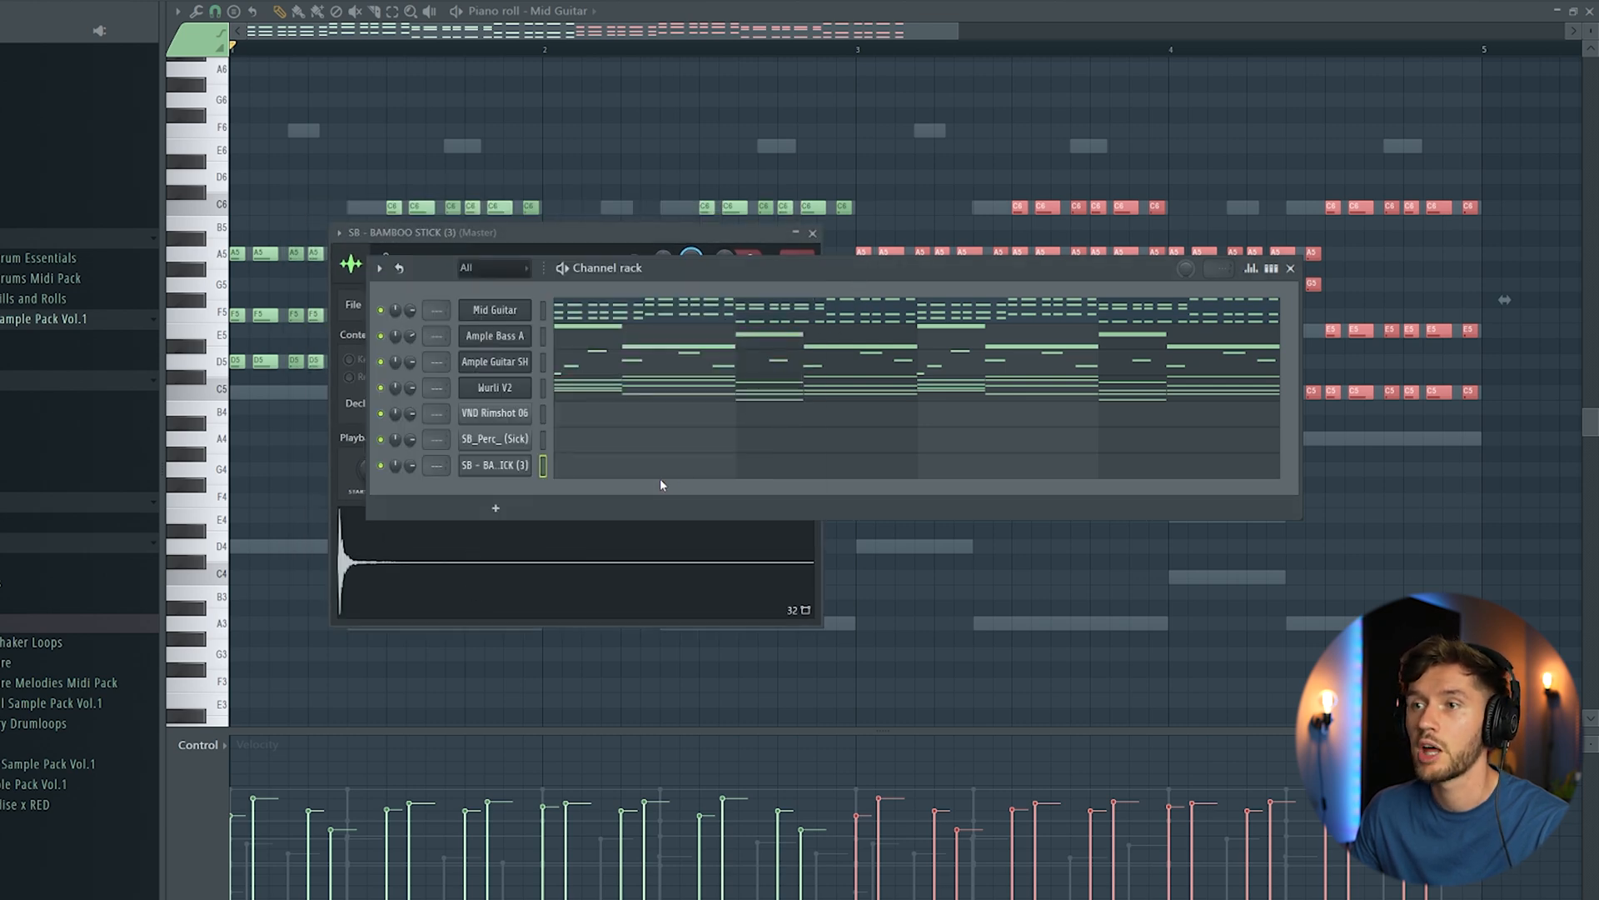
Step: Program five C5 hits on steps 1, 4, 7, 11 and 13 of bar 1 for SB - BAMBOO STICK (3), checking them with playback
left_click(660, 468)
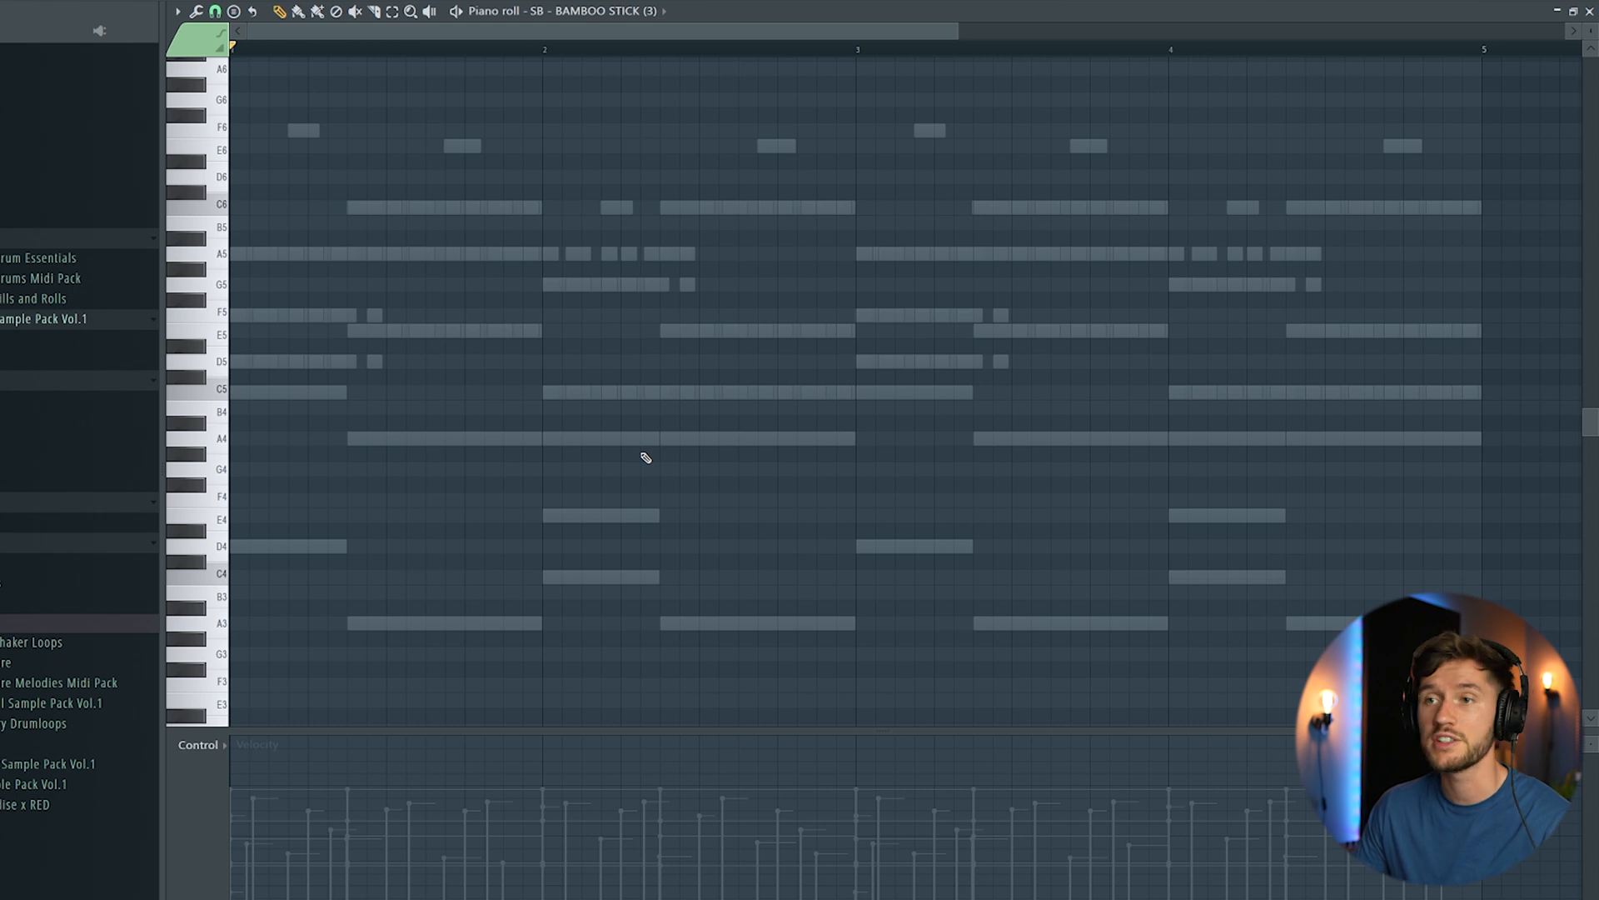
scroll(311, 227, "up", 2)
left_click(258, 408)
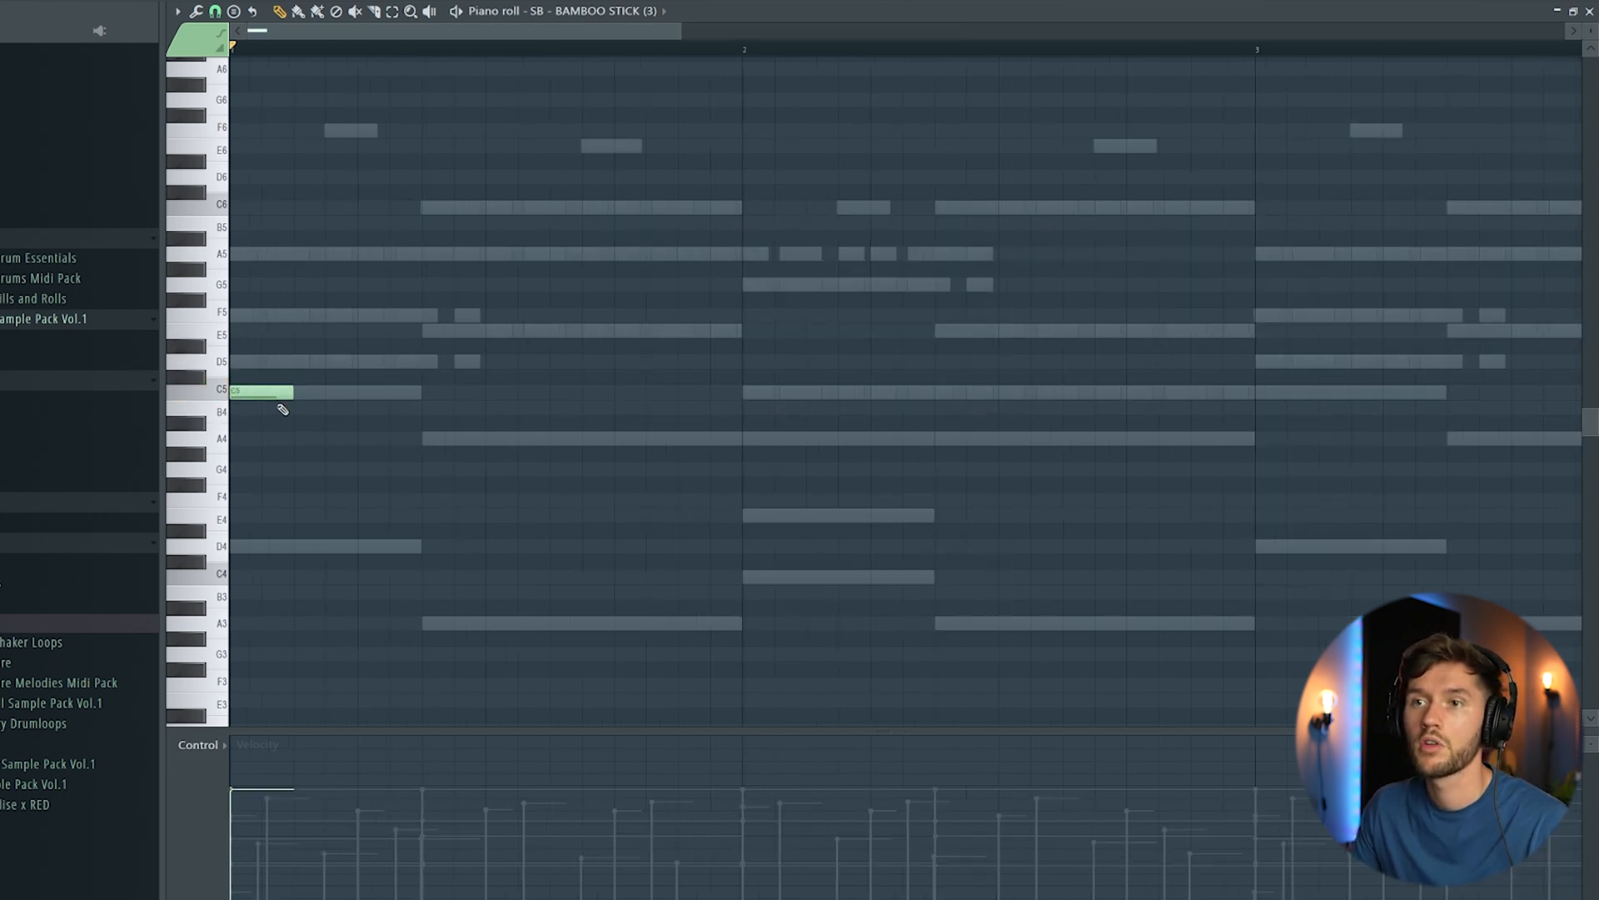
key("space")
left_click_drag(231, 358, 249, 493)
key("space")
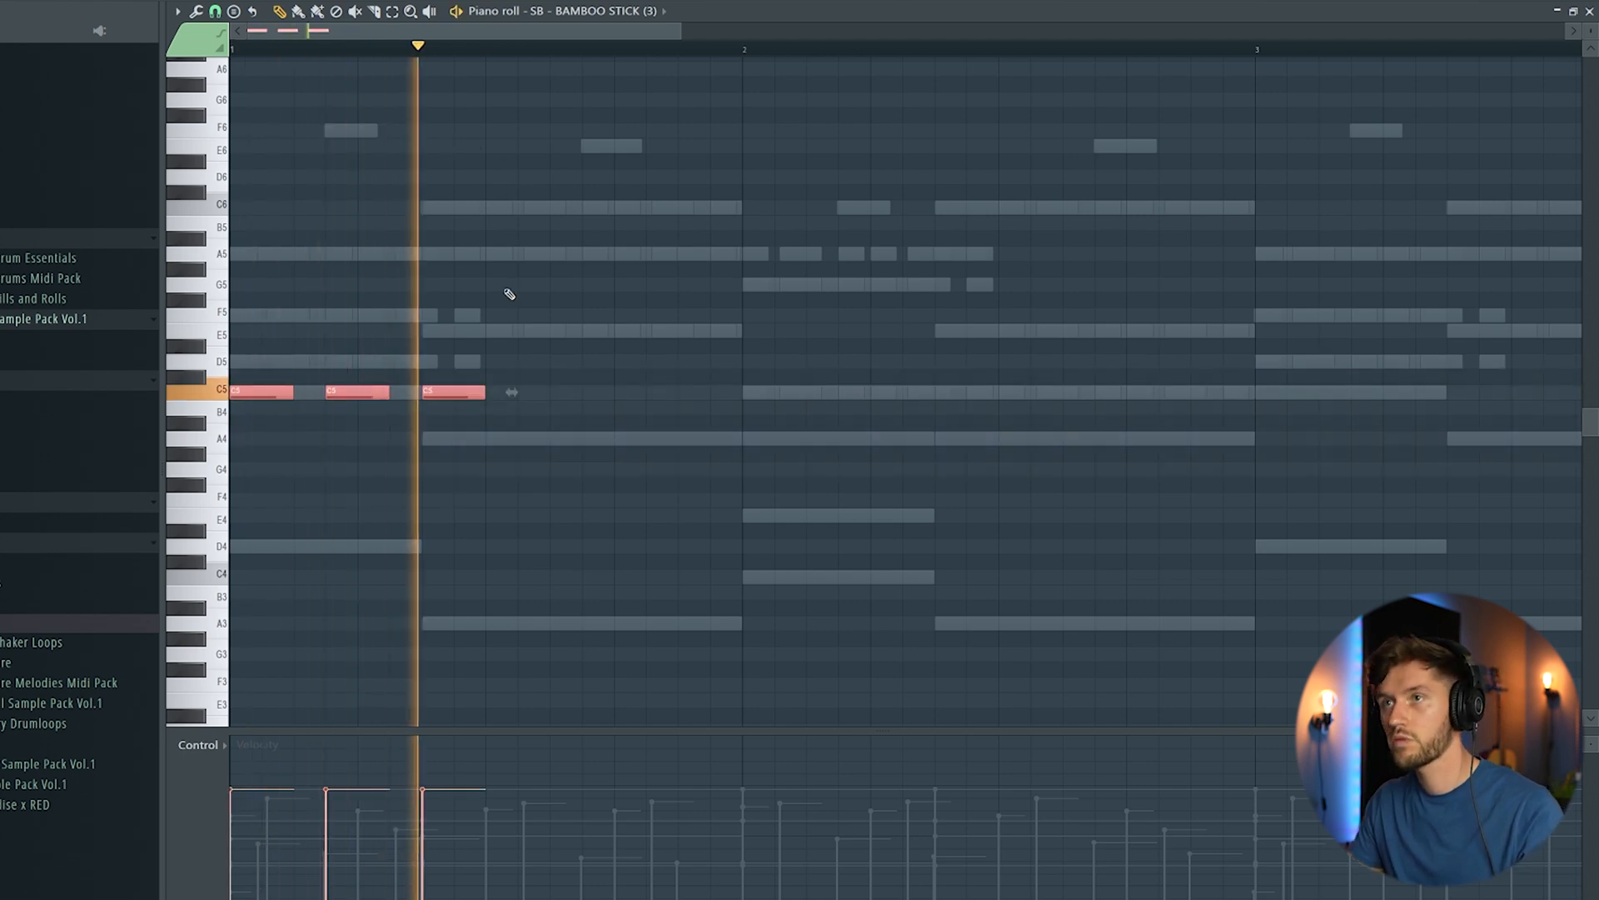
key("space")
left_click(590, 379)
key("space")
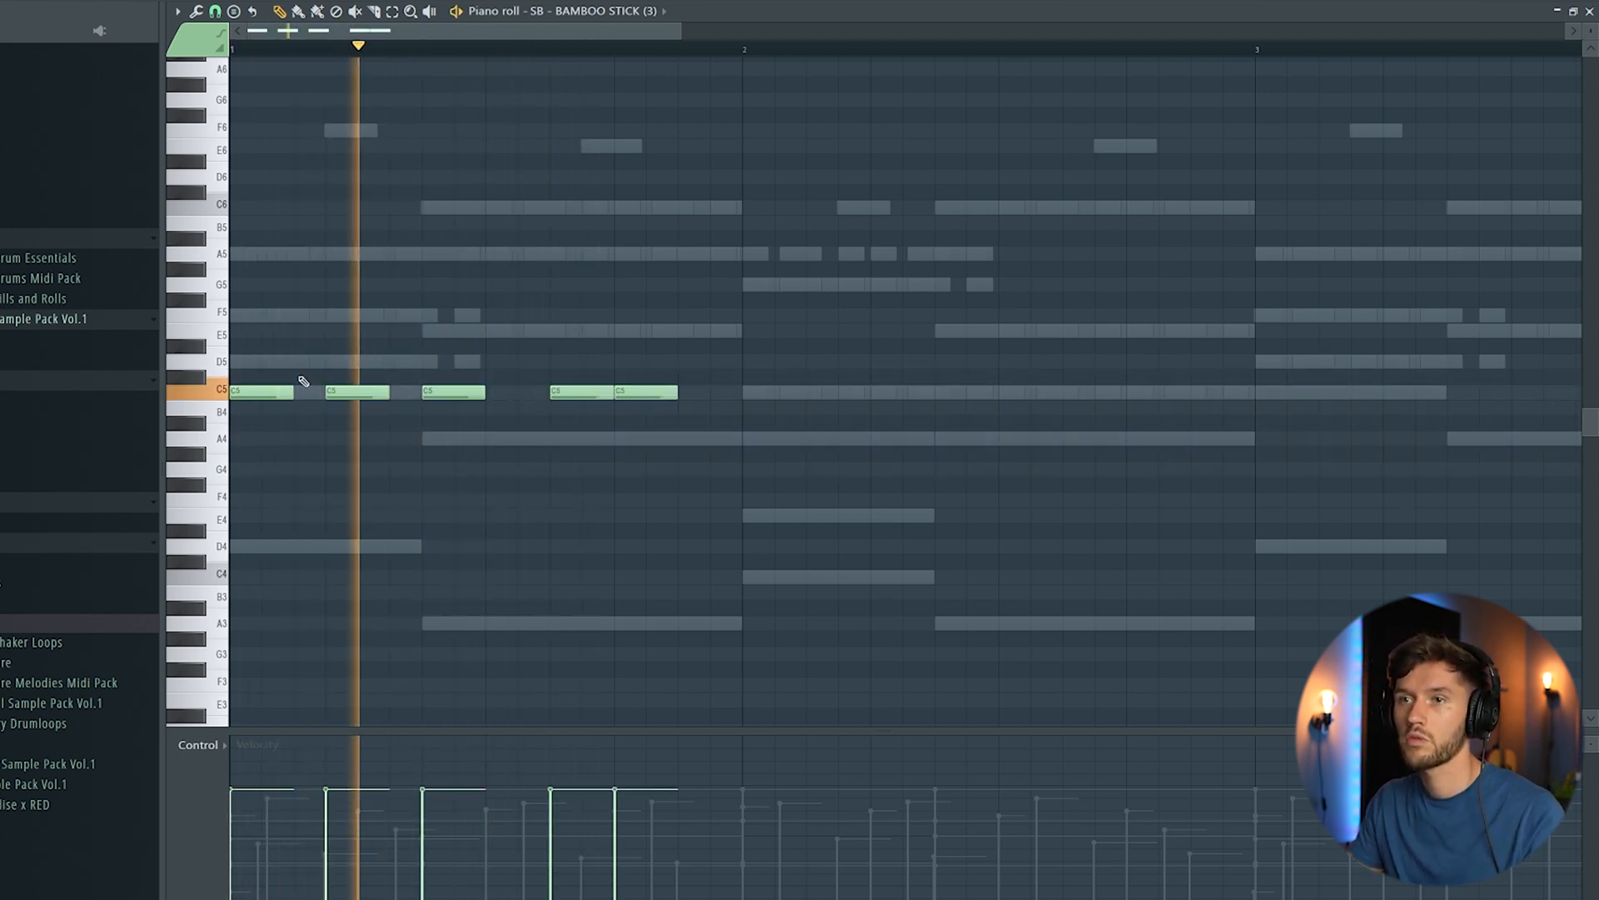
Step: Duplicate the one-bar bamboo stick rhythm until it fills all four bars
left_click(633, 389)
key("ctrl+a")
key("ctrl+b")
left_click_drag(679, 30, 898, 31)
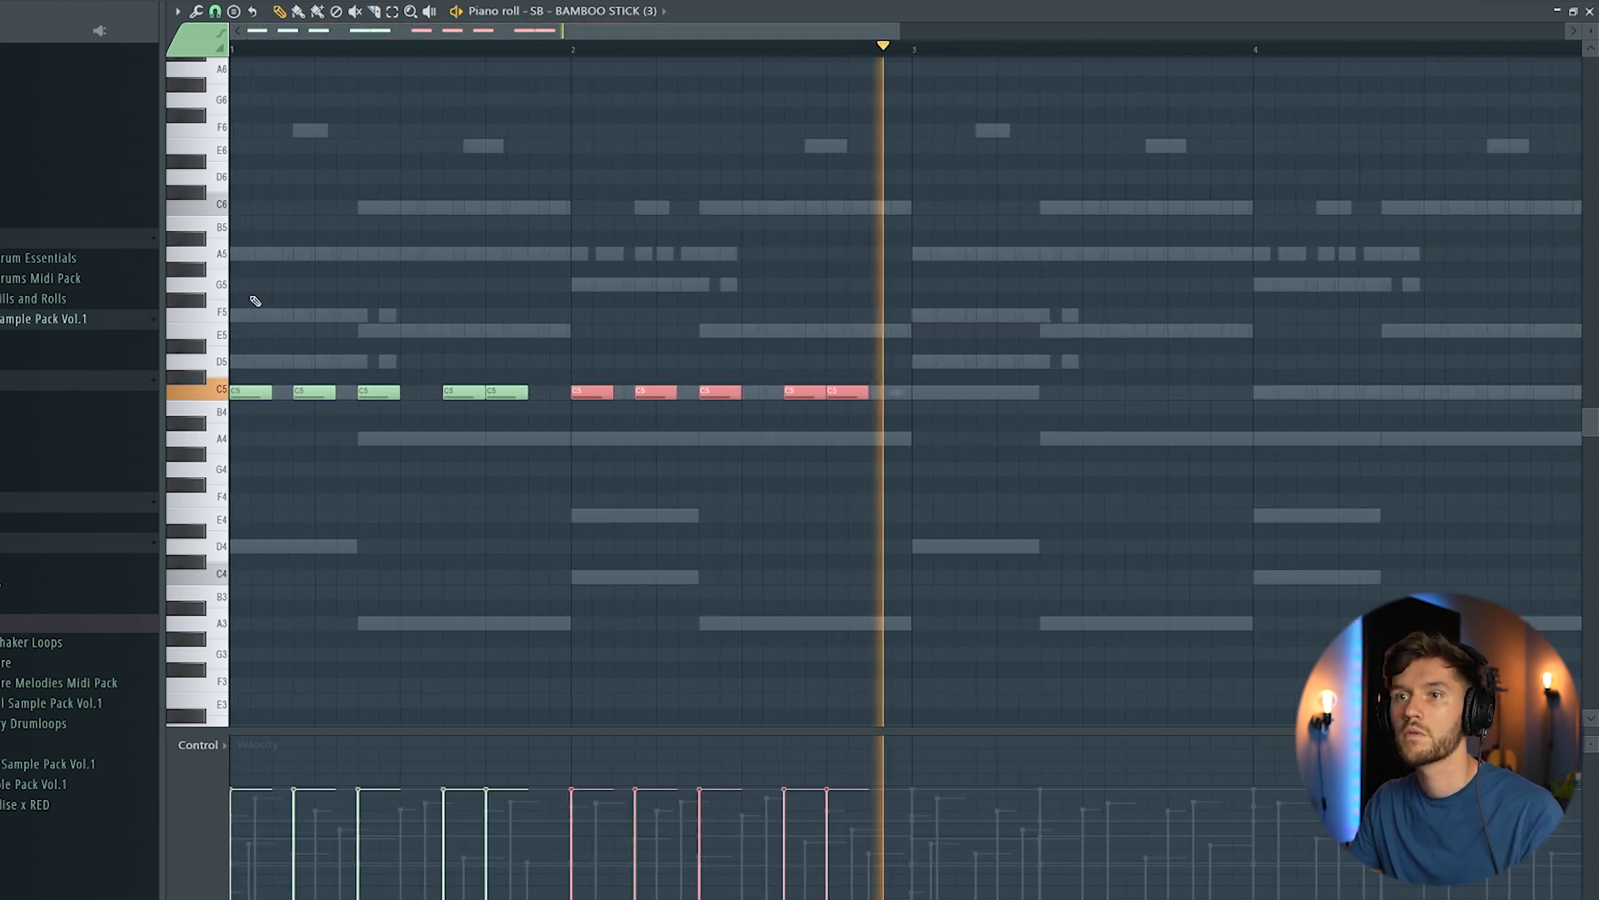
left_click(263, 392, "ctrl")
key("ctrl+a")
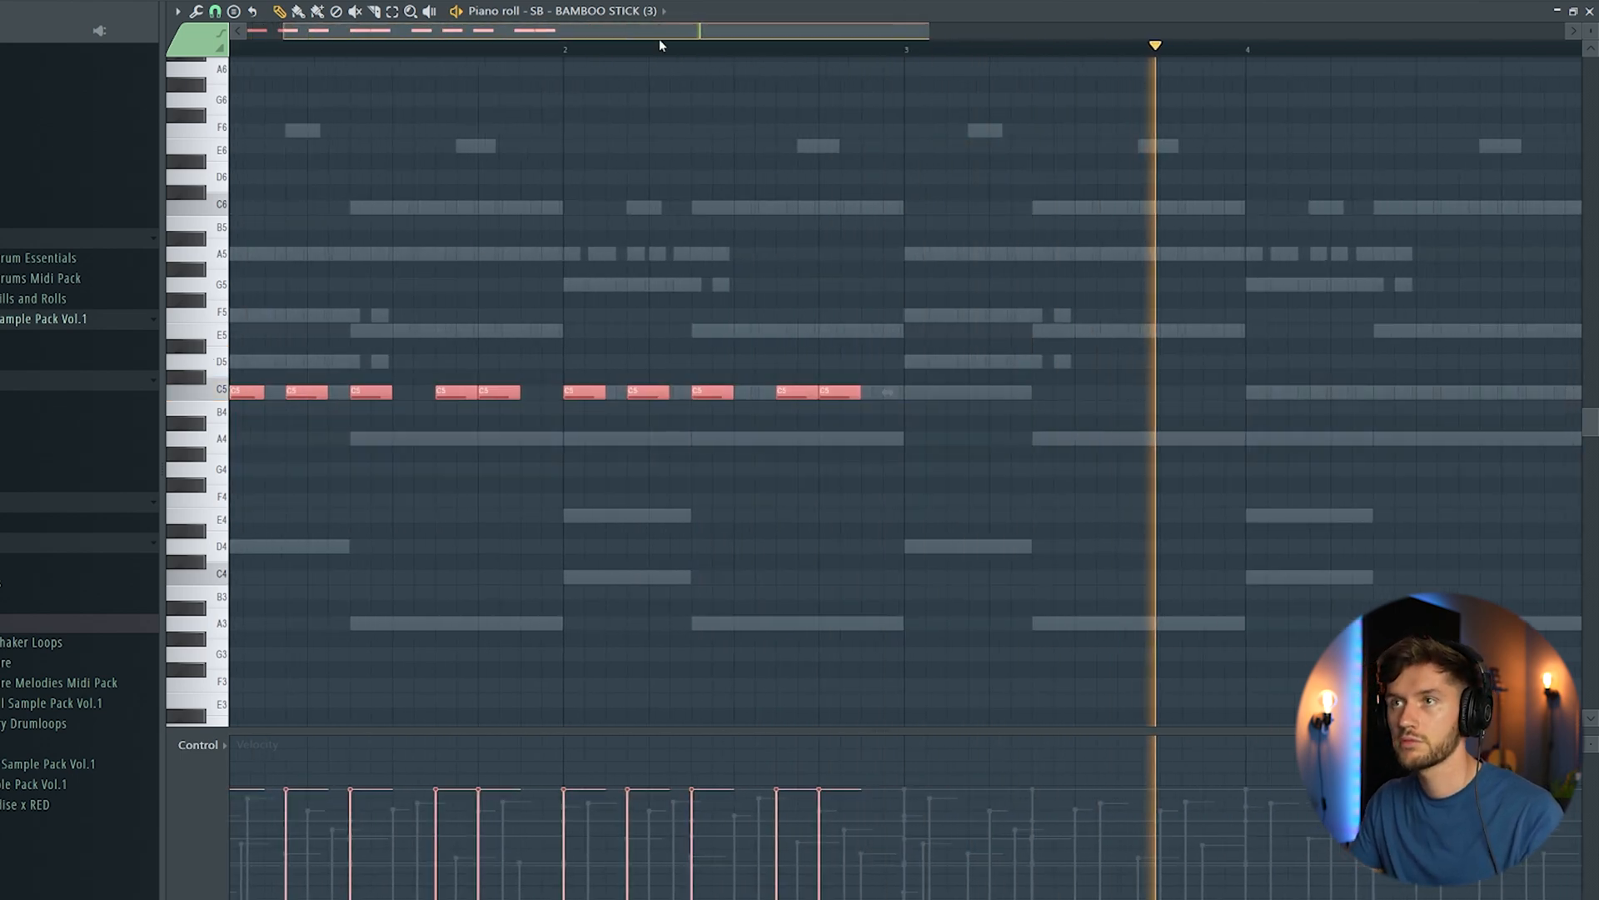
key("ctrl+b")
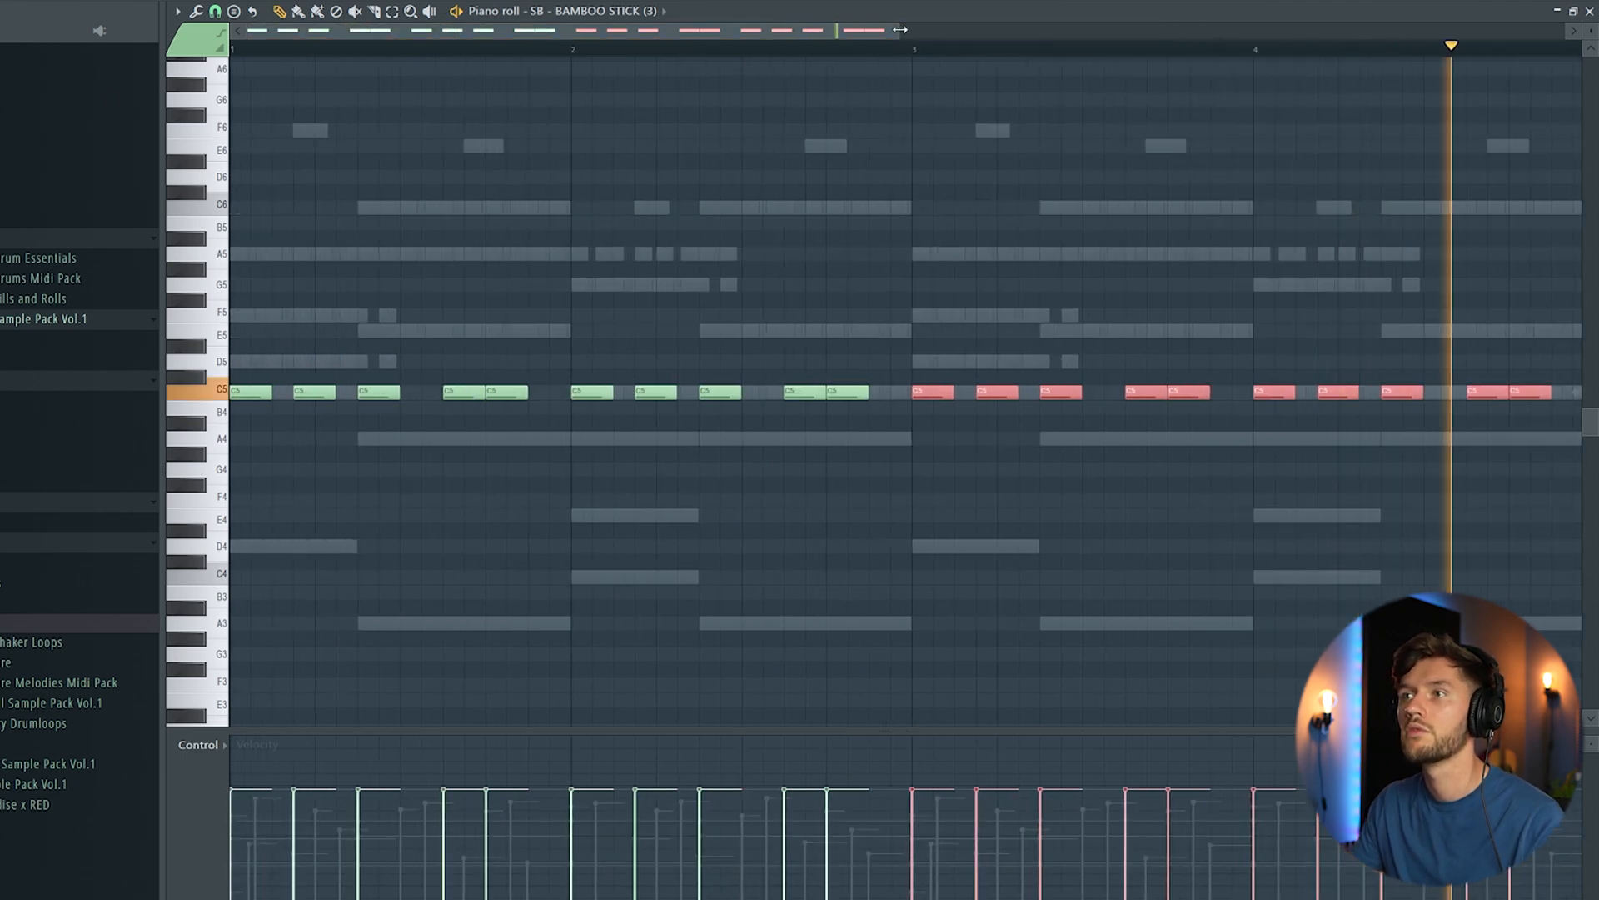
Step: Raise all the bamboo stick notes to E5 and vary their velocities
left_click_drag(900, 30, 1127, 30)
key("ctrl+a")
left_click_drag(244, 399, 208, 334)
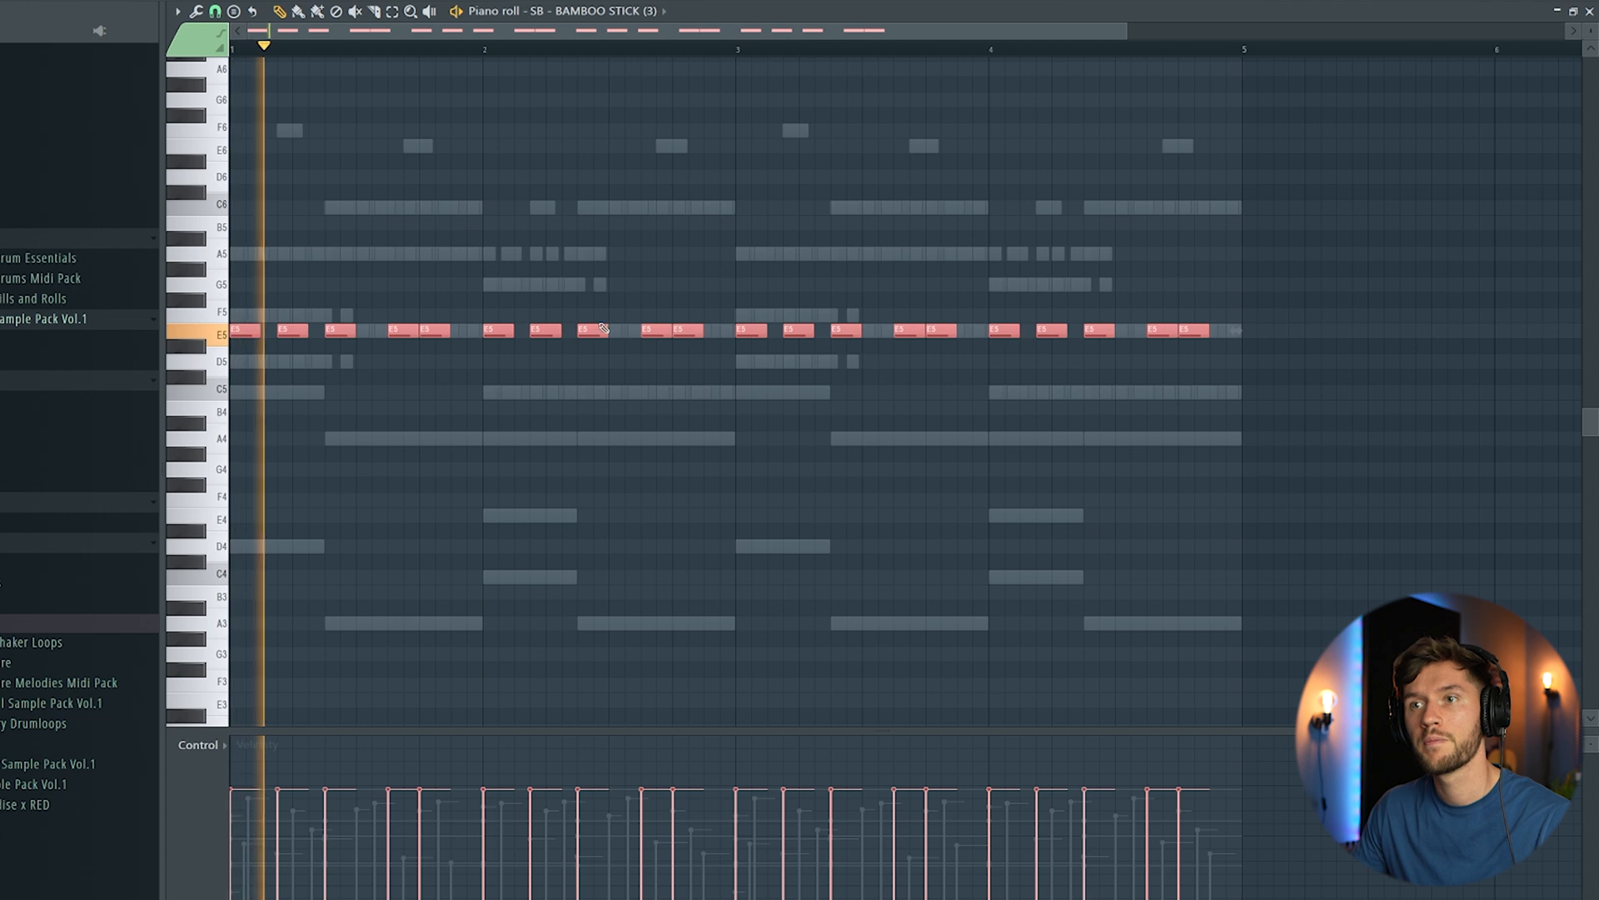
left_click(808, 223)
right_click(809, 224)
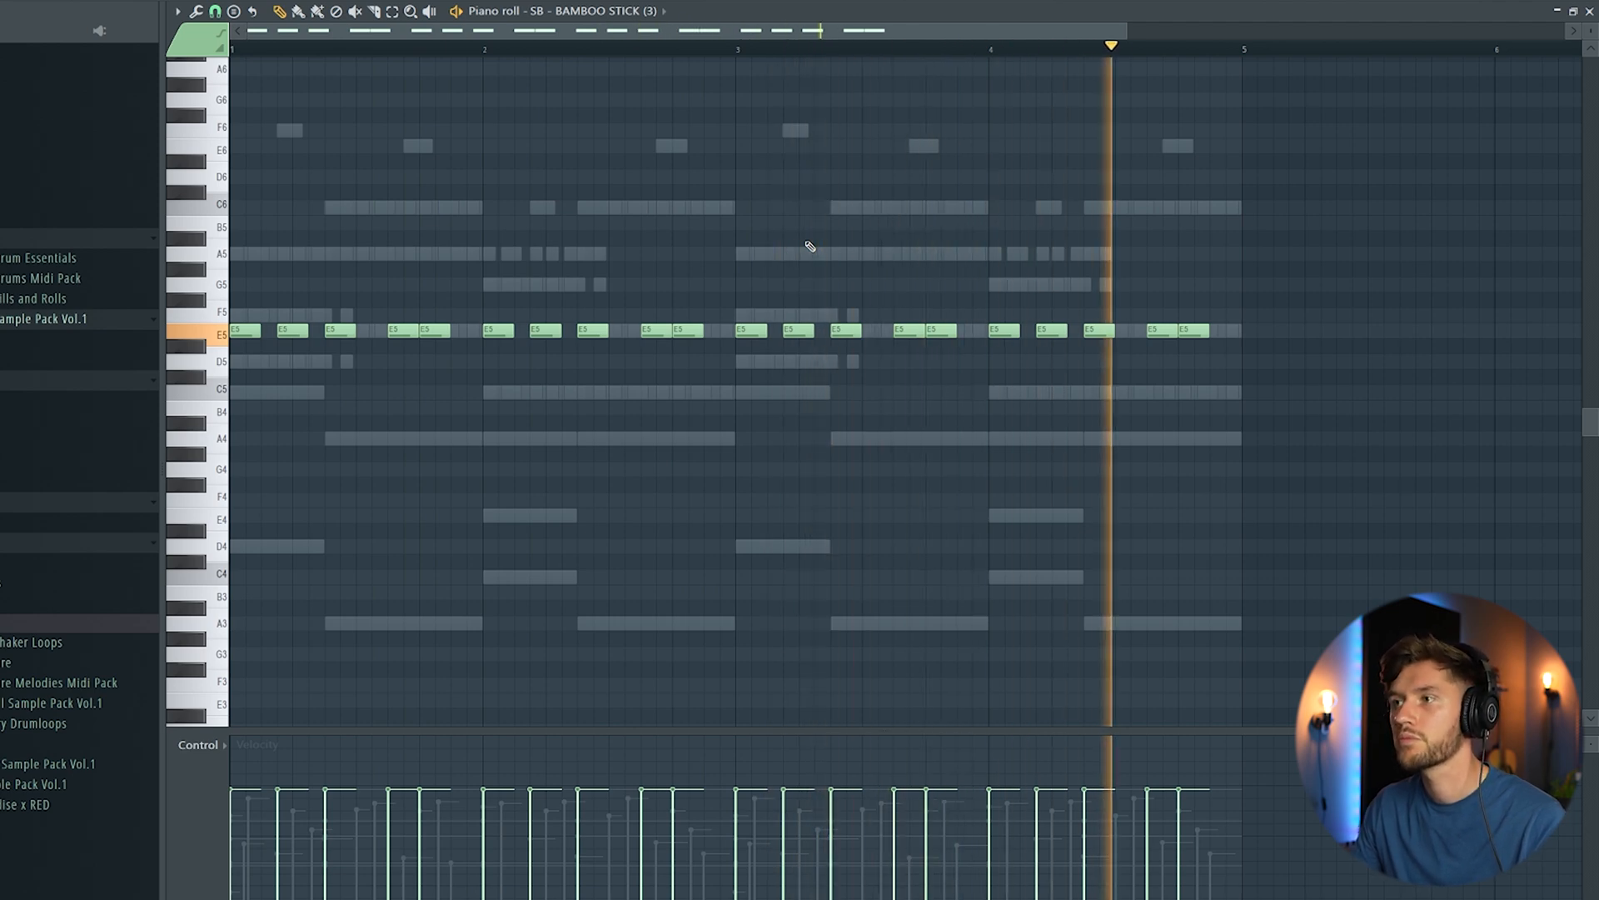
key("space")
left_click_drag(218, 304, 221, 414)
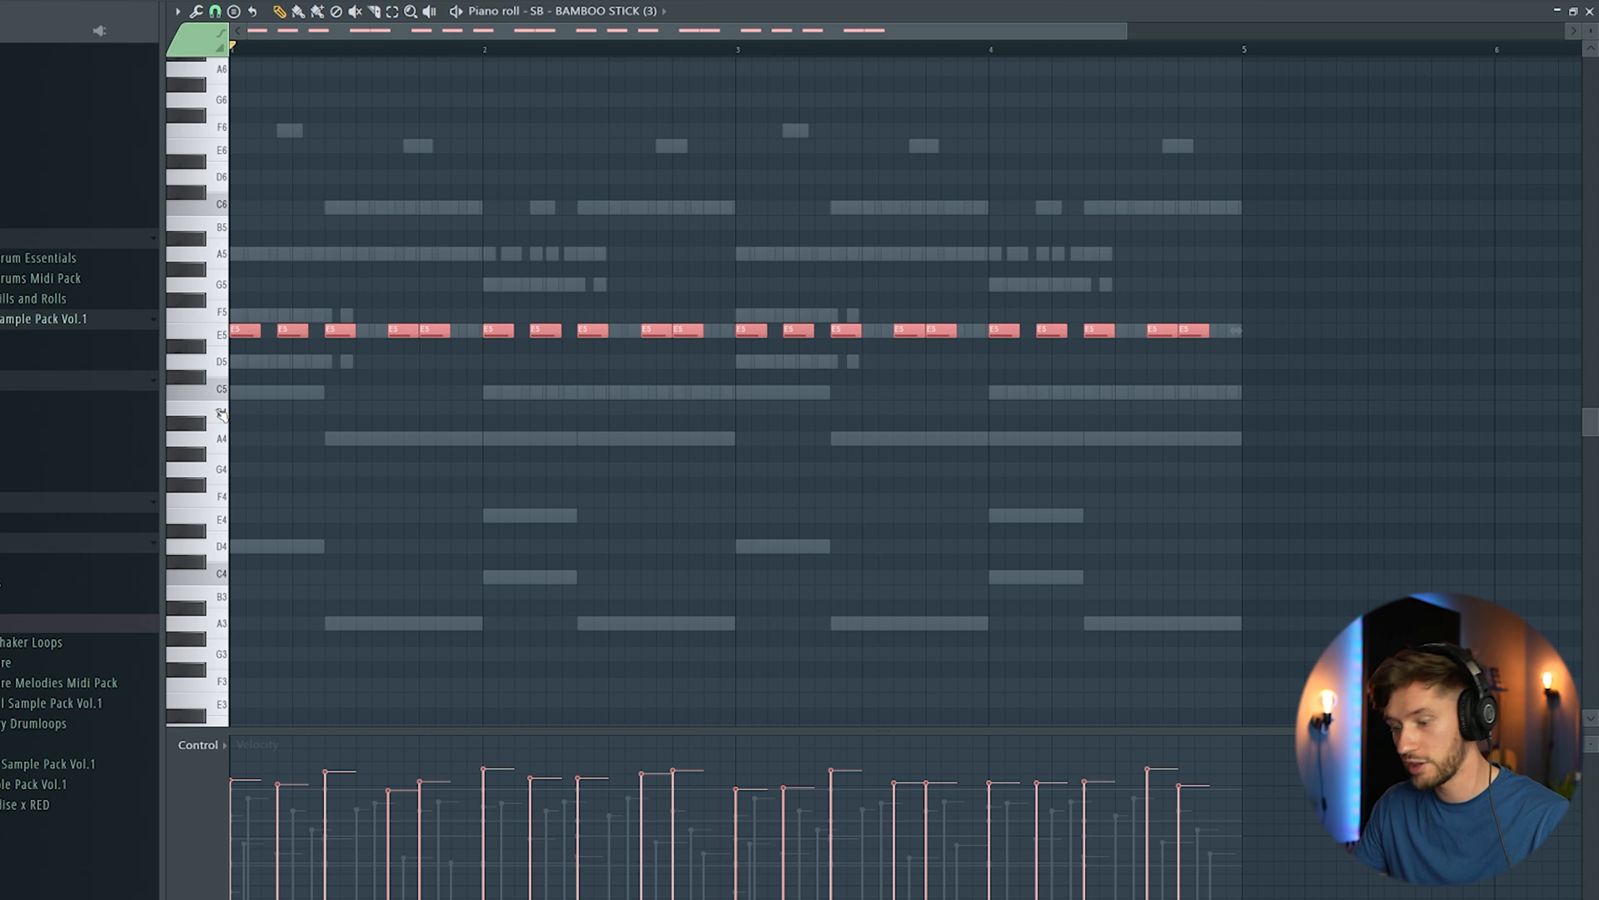
Step: Paste the bamboo stick rhythm into the SB_Perc_ (Sick) channel, try other pitches, settle on E5 and check it with playback
key("F6")
left_click(601, 442)
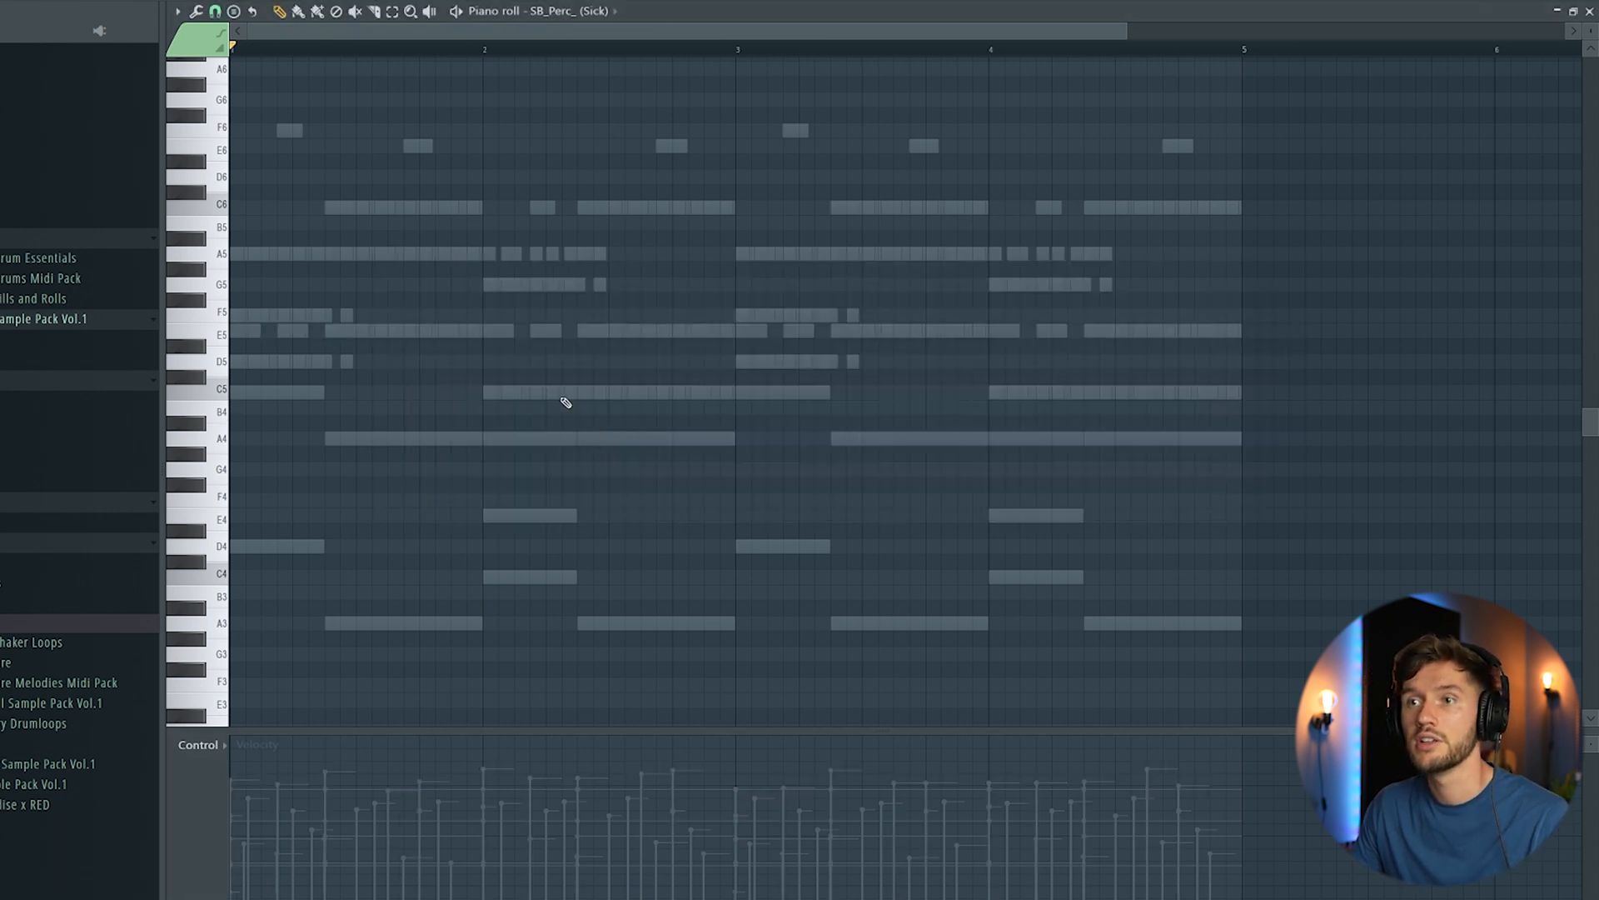
key("ctrl+v")
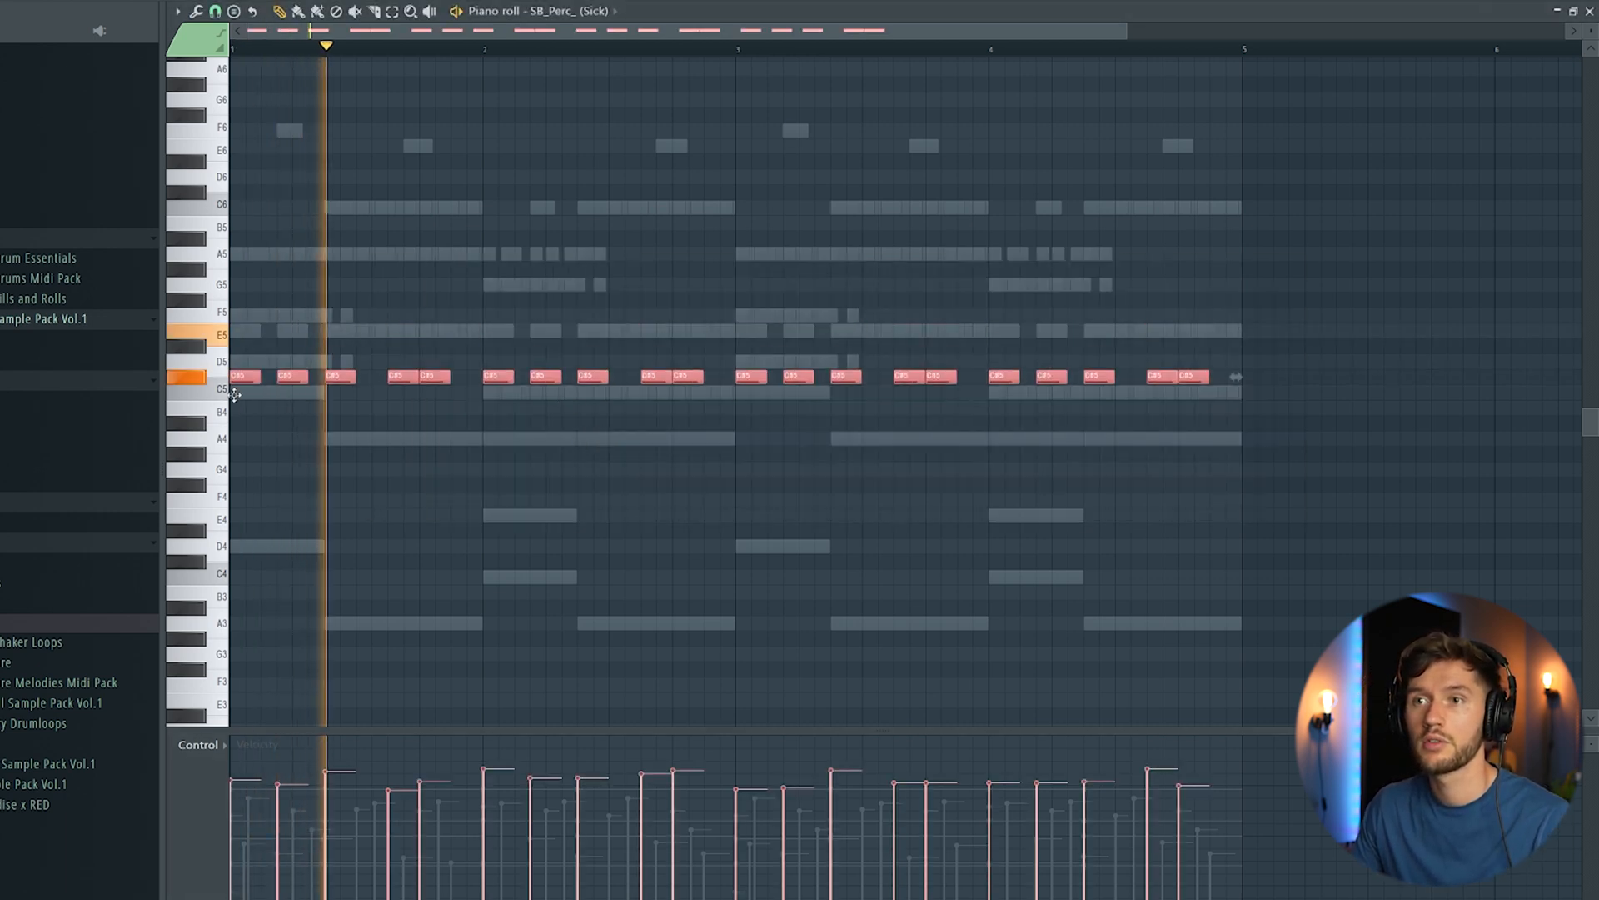
right_click(223, 330)
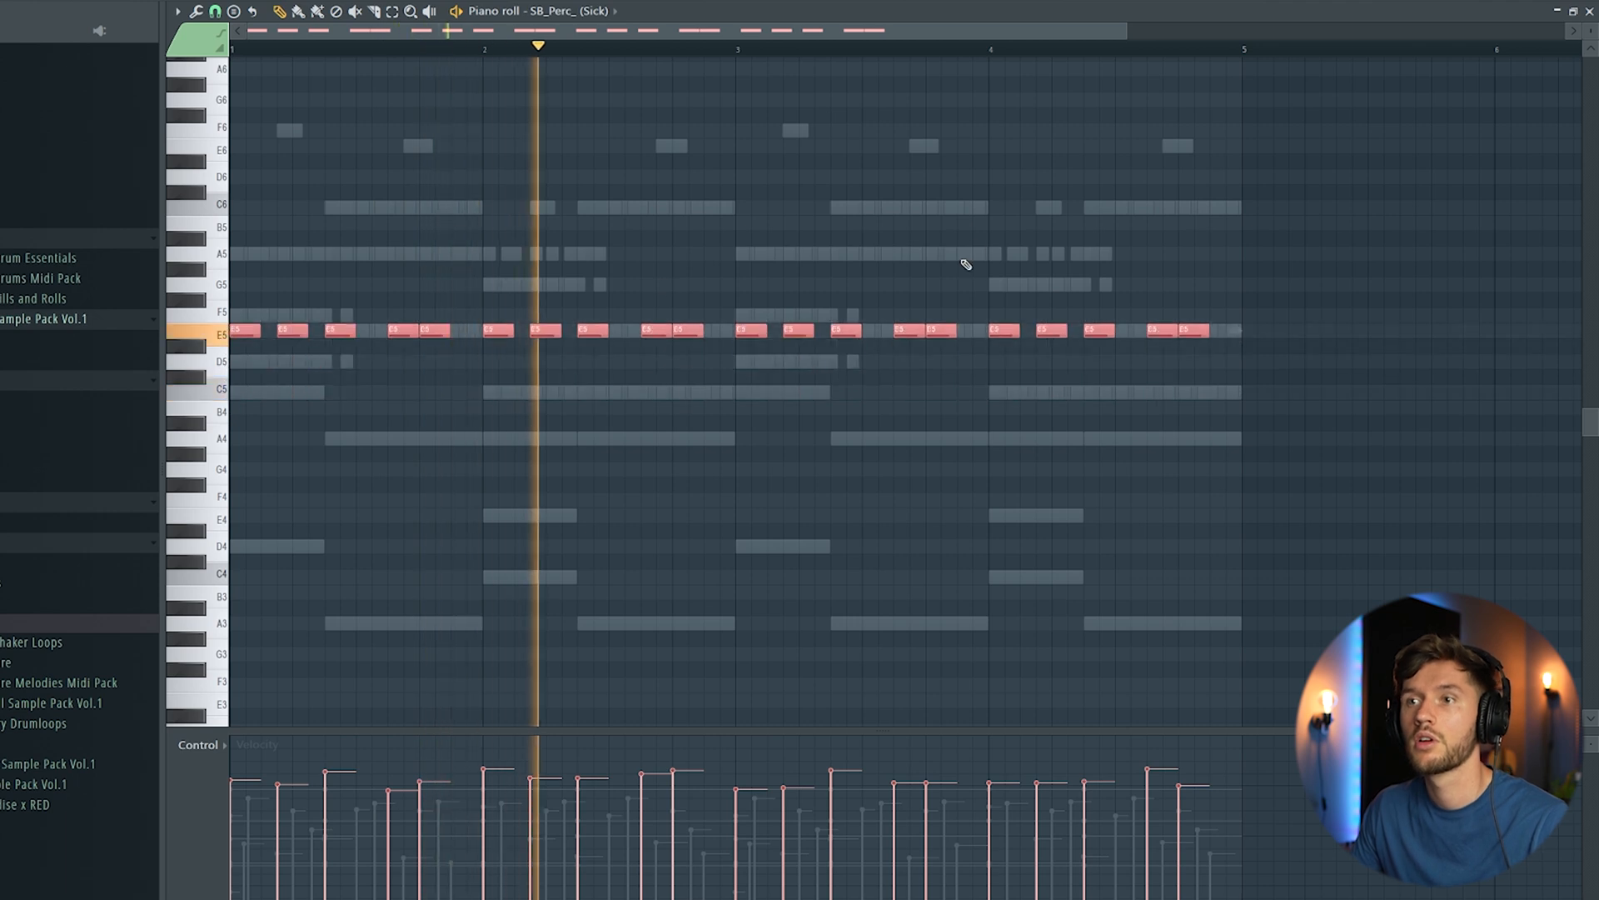
left_click(952, 205)
right_click(952, 205)
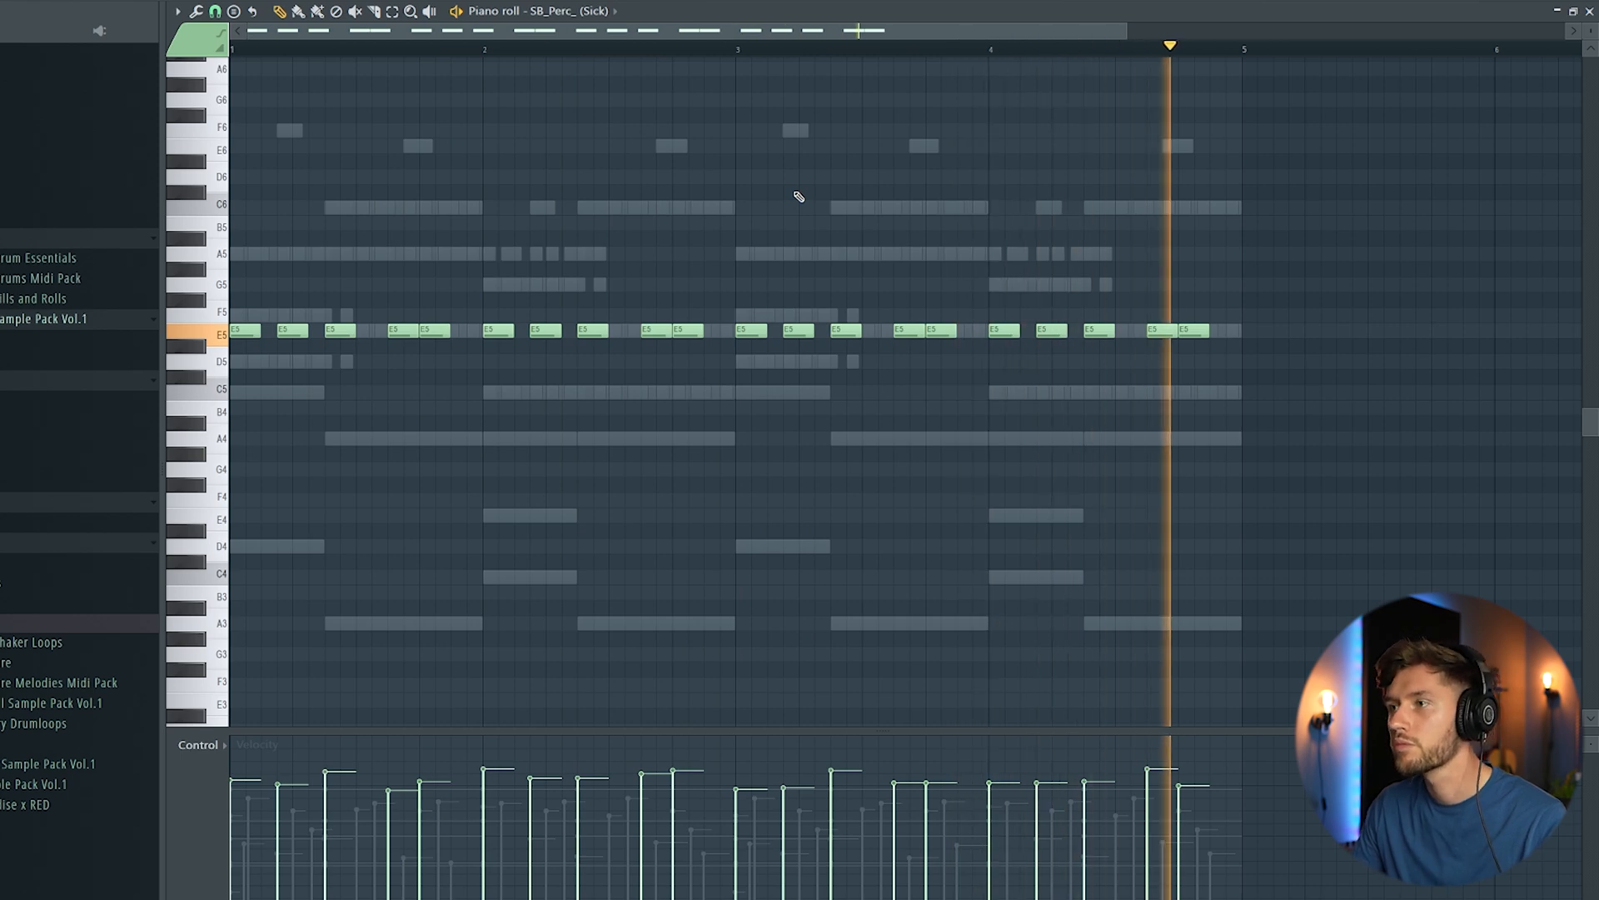
key("space")
Step: Paste the same four-bar rhythm into the VND Rimshot 06 channel and raise all its notes to A5 during playback
key("F6")
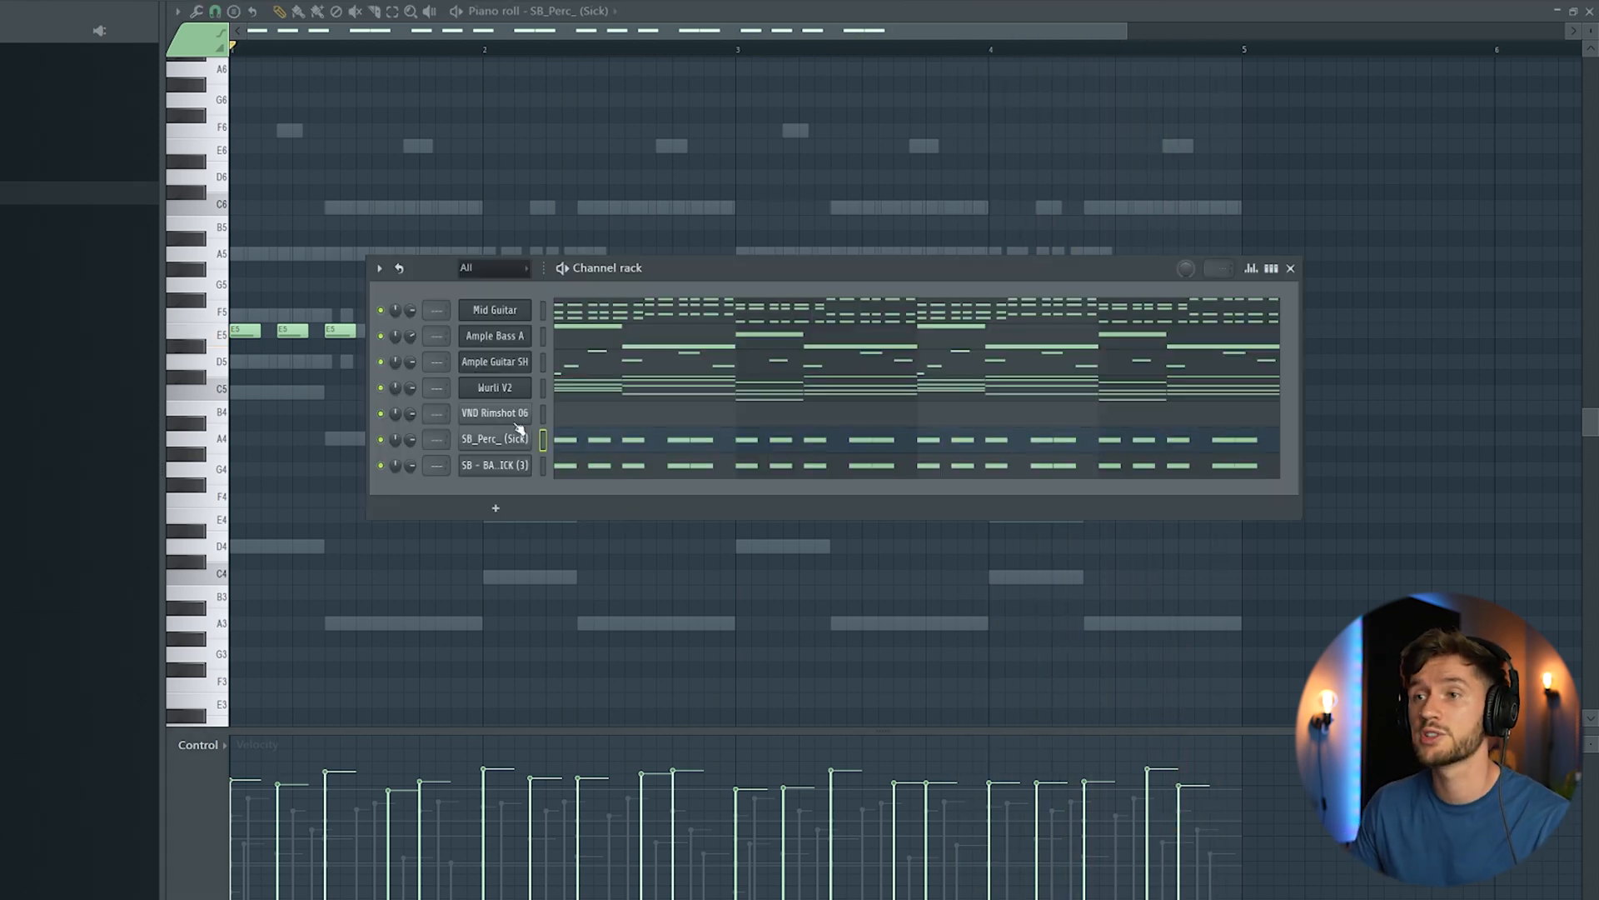
left_click(585, 419)
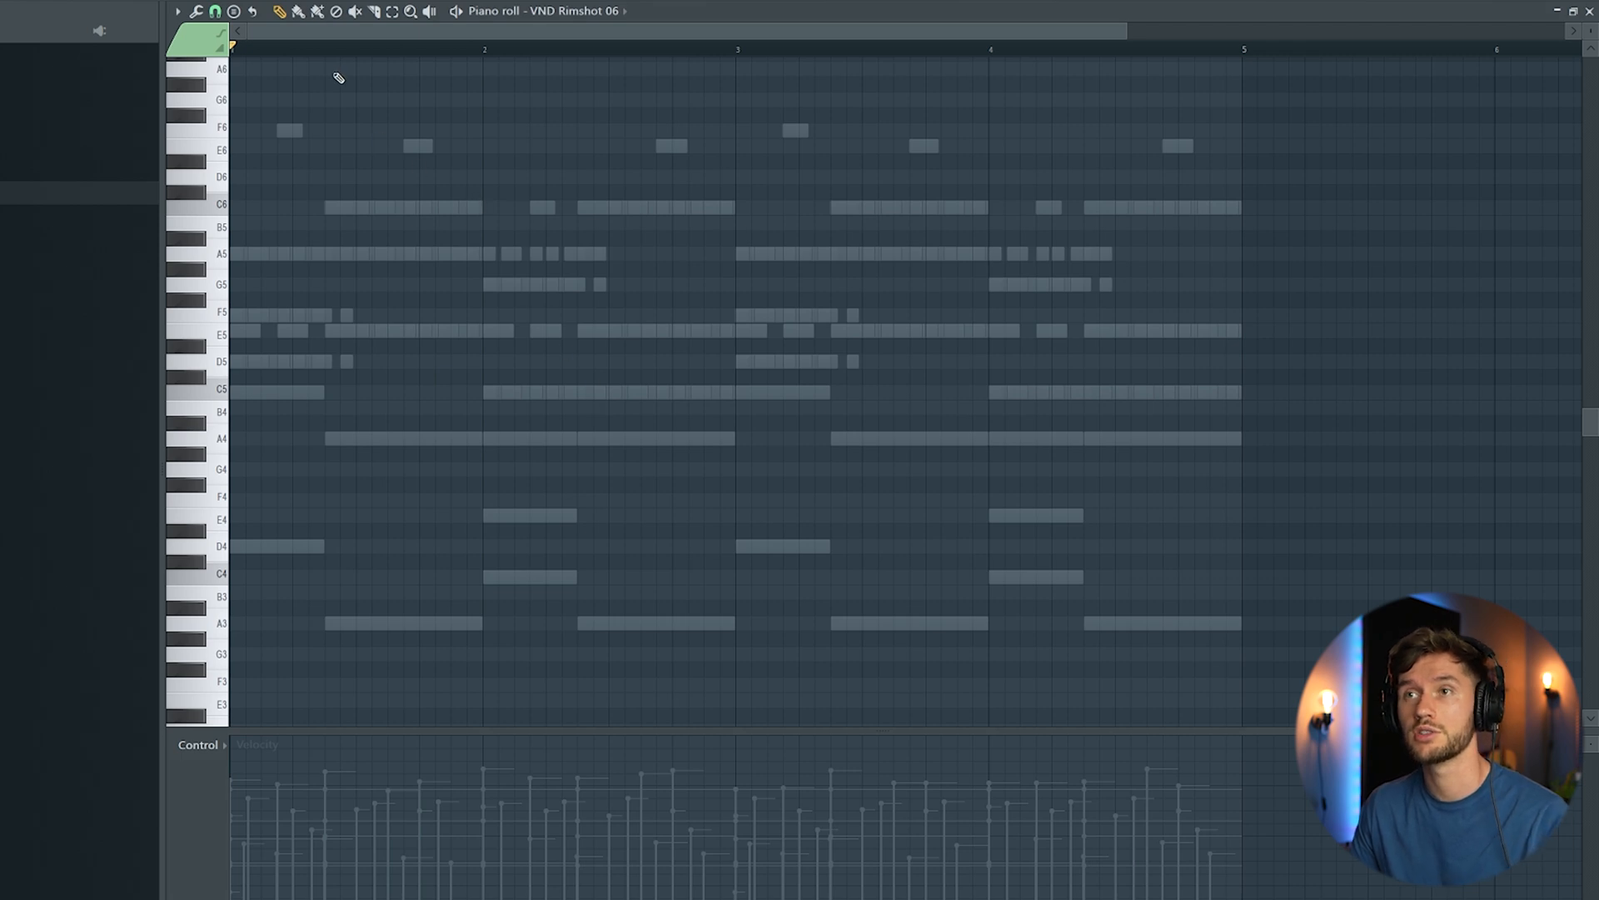
key("ctrl+v")
key("space")
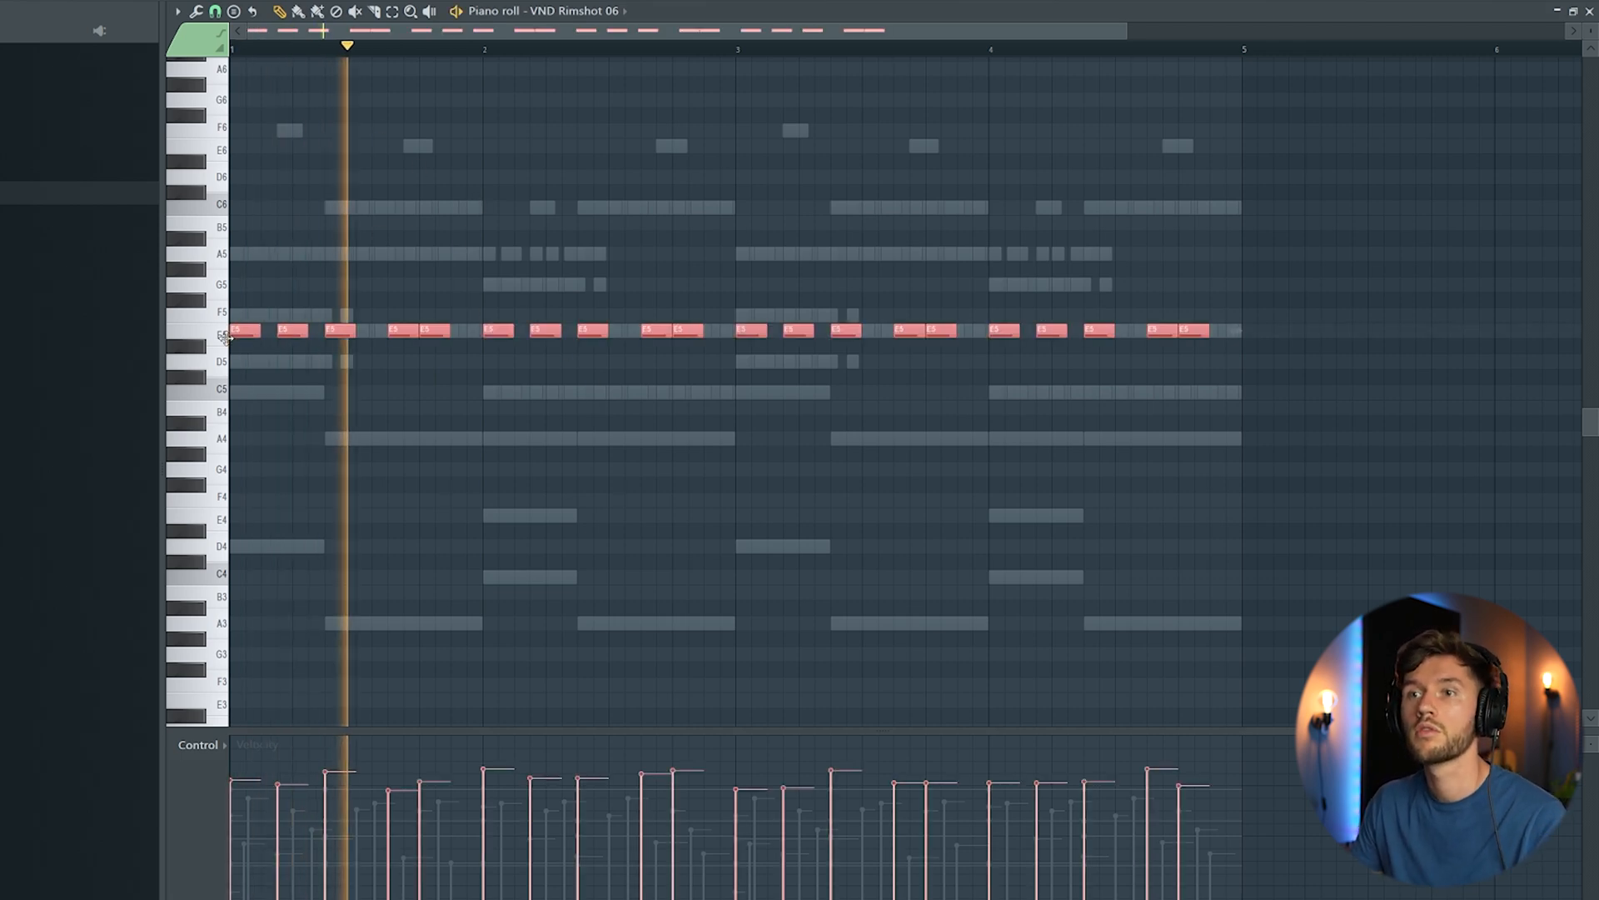
left_click_drag(225, 337, 200, 254)
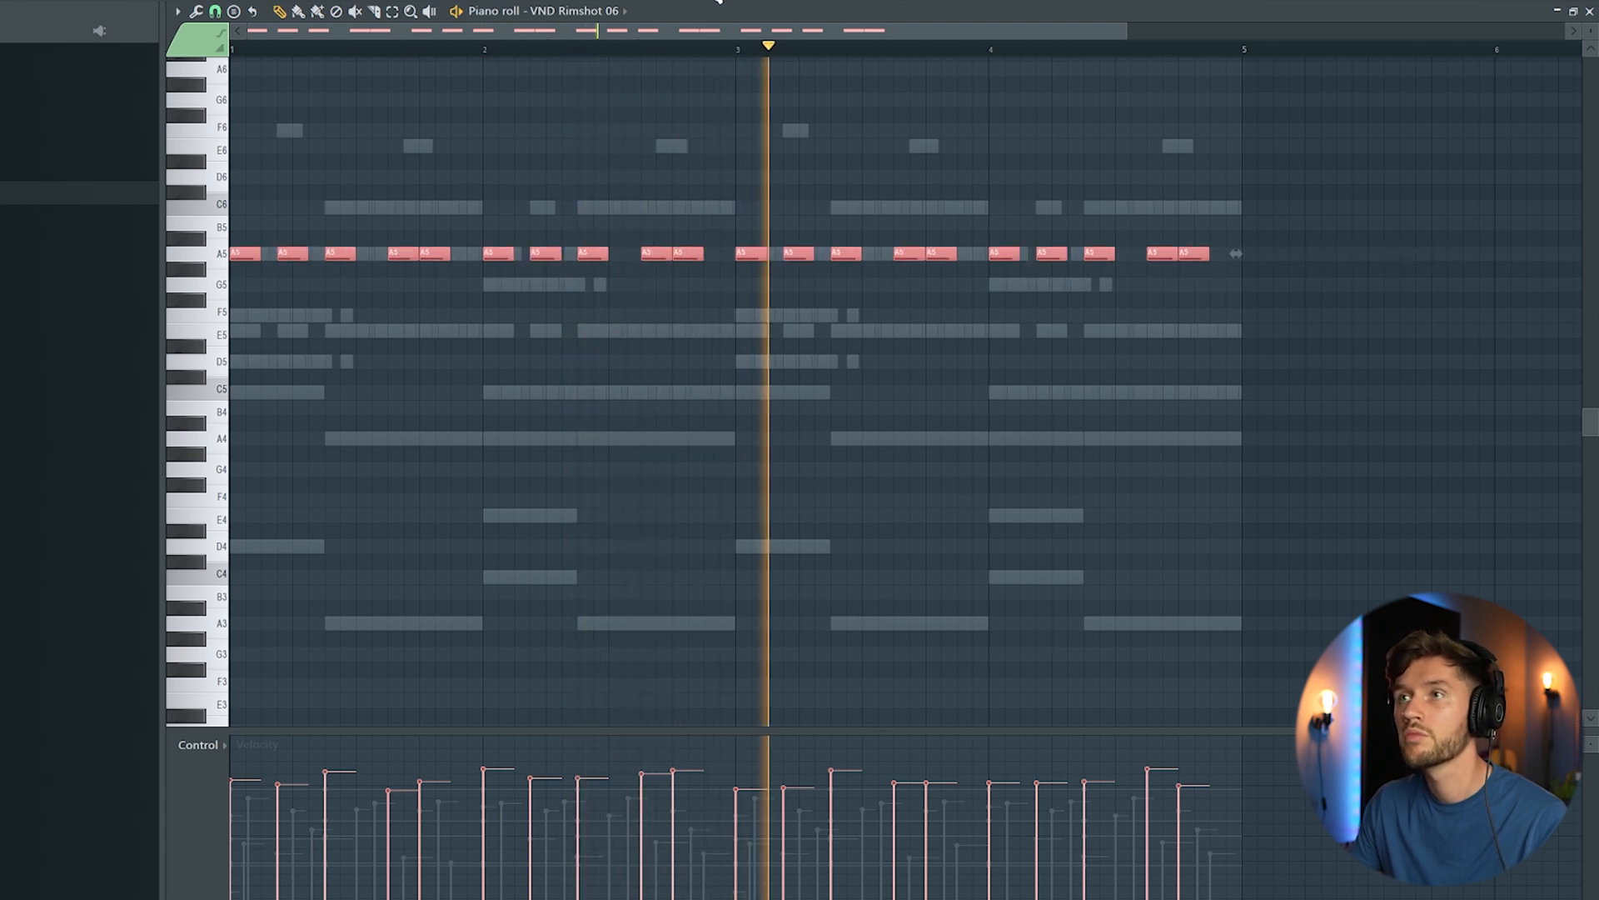
Step: Add SB - CLAVE (3) with two C5 hits on steps 7 and 8 of bar 1, making the second one softer
key("F6")
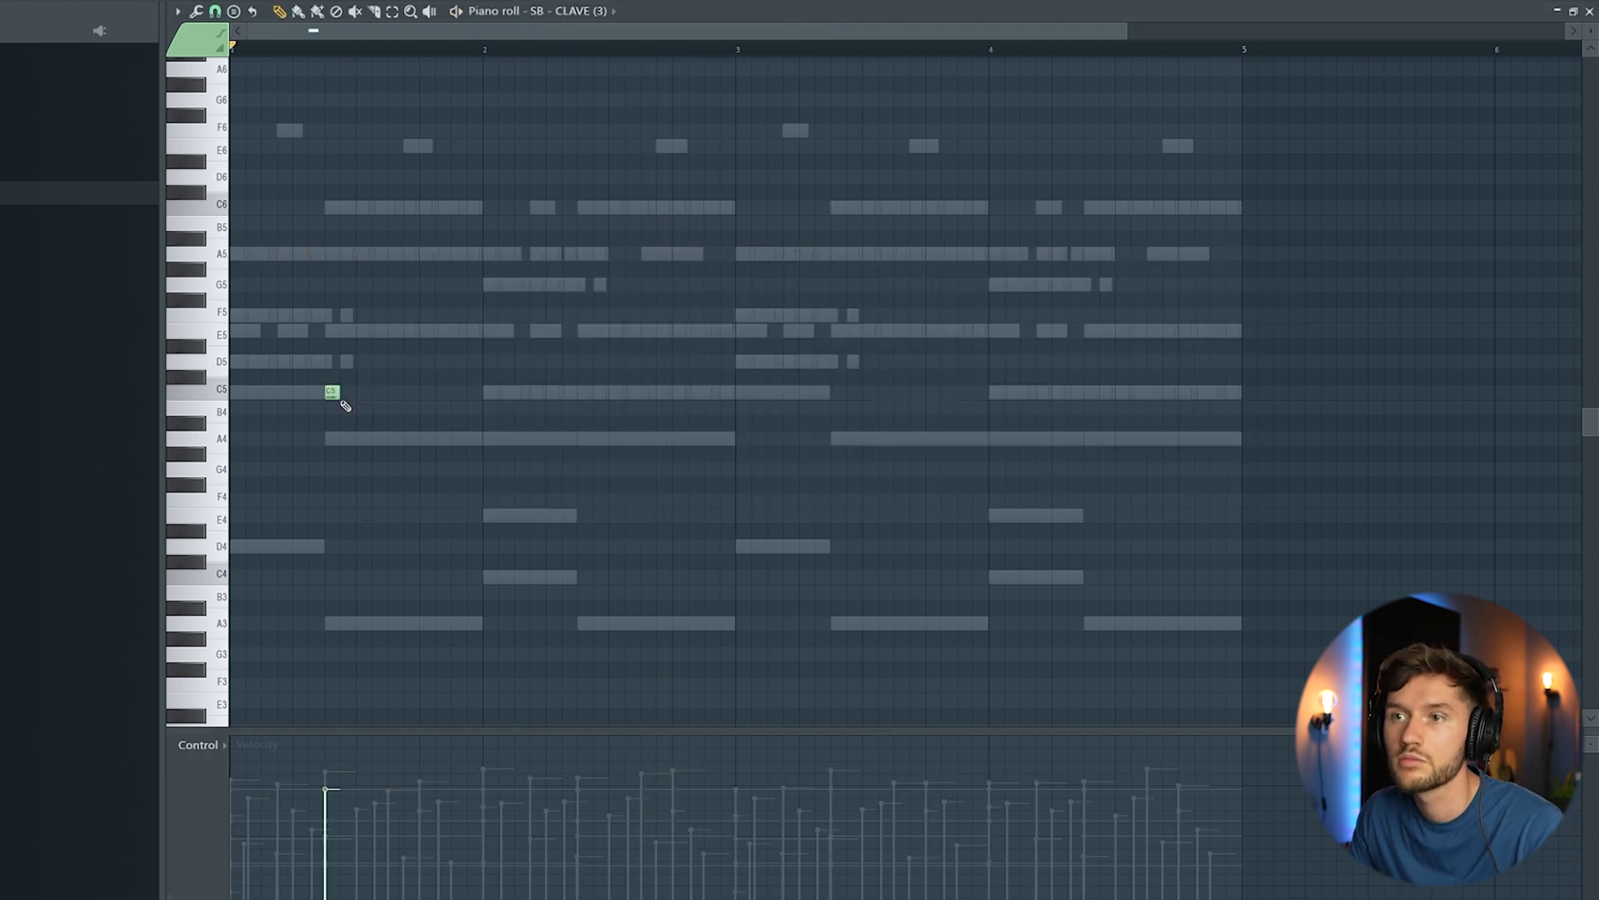
key("space")
left_click(341, 848)
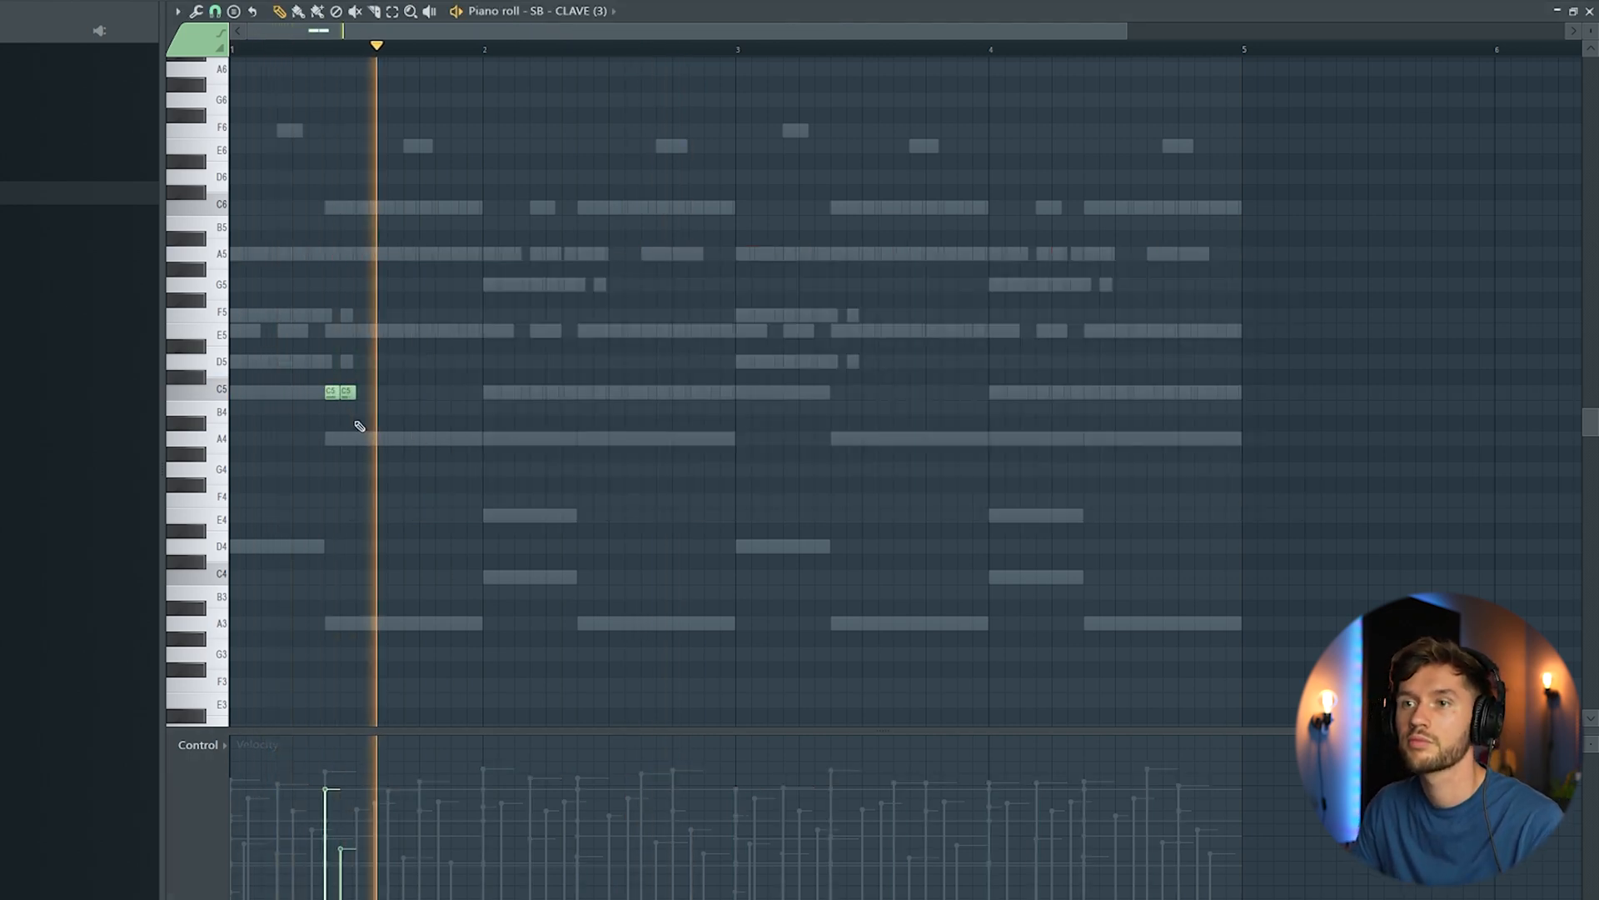
left_click_drag(208, 380, 219, 408)
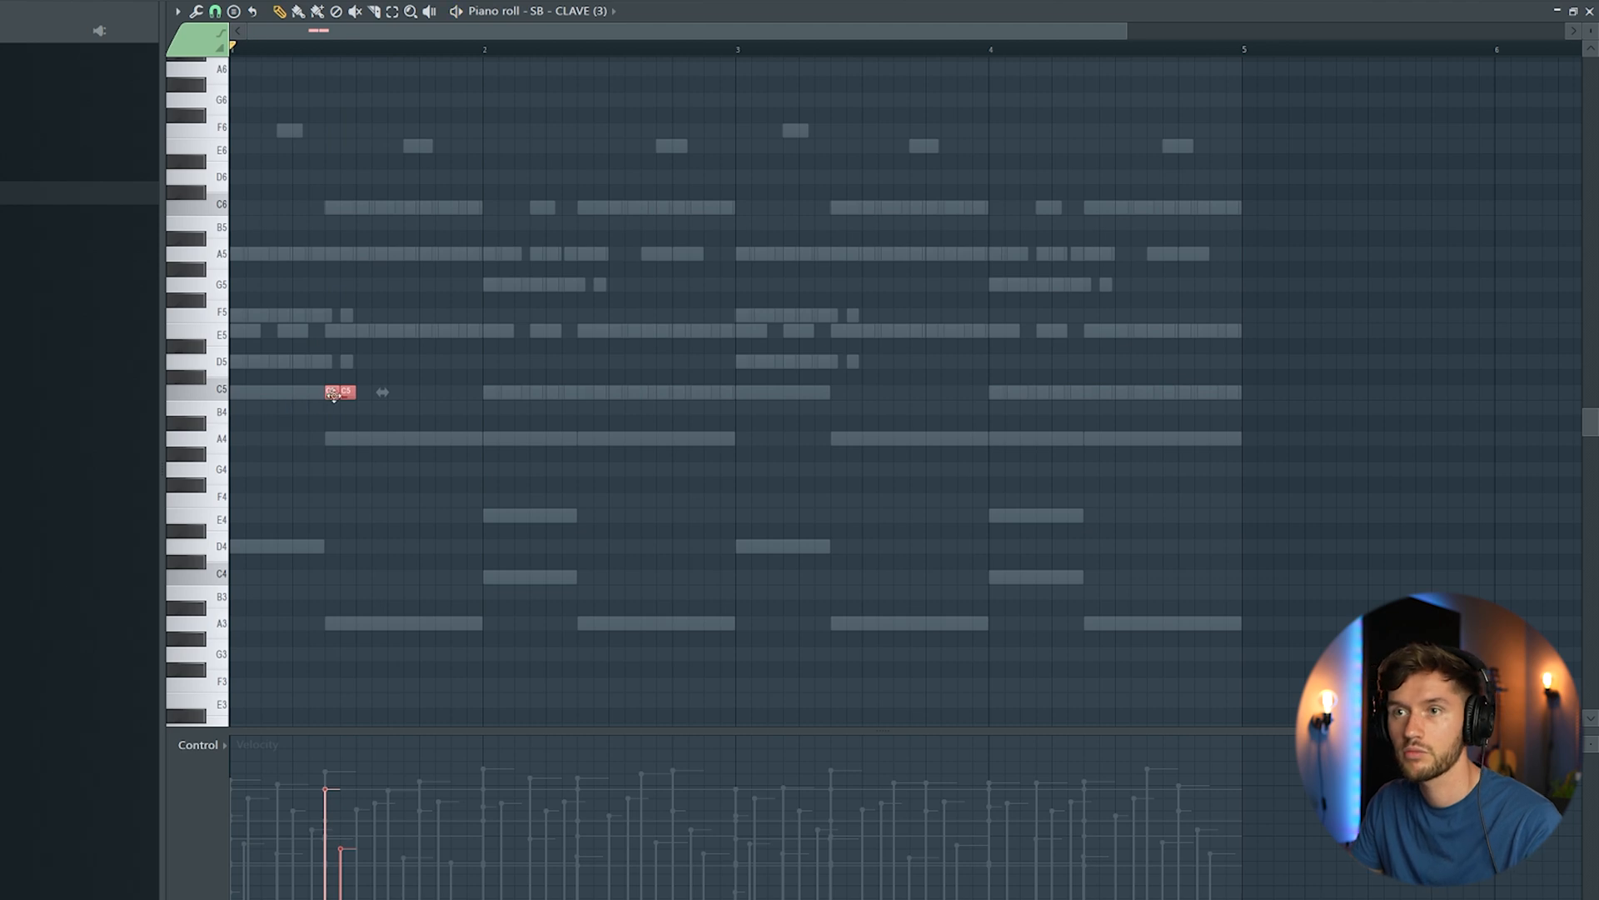
Step: Move the two clave hits to steps 15 and 16 of bar 1 and add a C5 hit on step 11 of bar 2
left_click_drag(418, 393, 467, 392)
left_click(600, 361)
right_click(601, 361)
left_click(648, 391)
Step: Duplicate the two-bar clave pattern into bars 3 and 4
key("ctrl+a")
left_click_drag(733, 31, 814, 52)
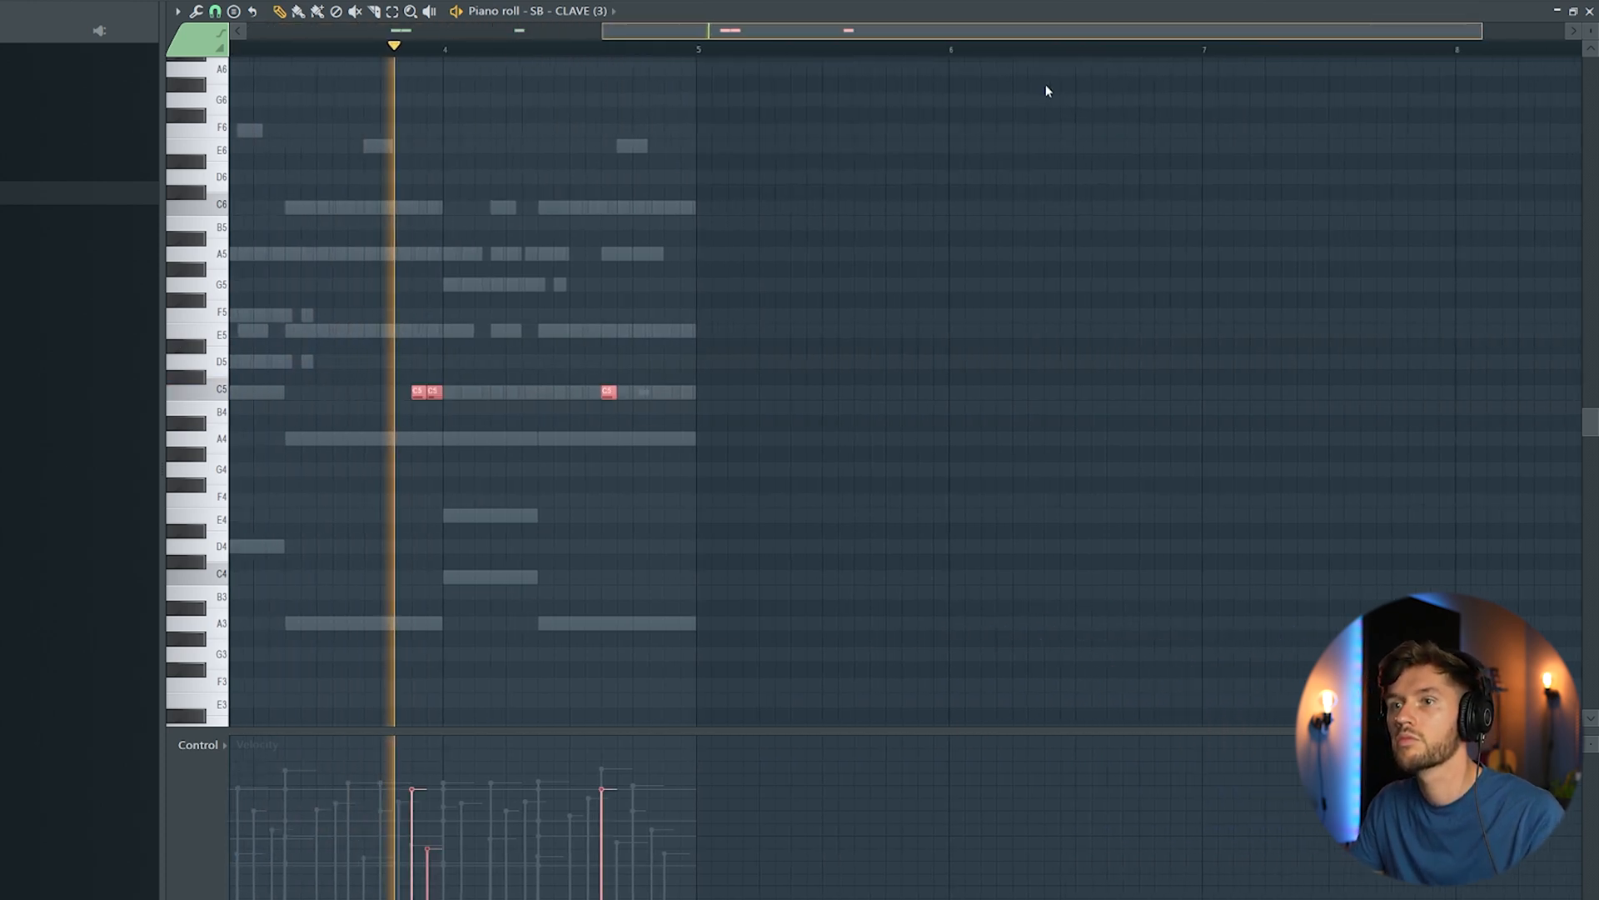
key("ctrl+b")
left_click(1260, 308)
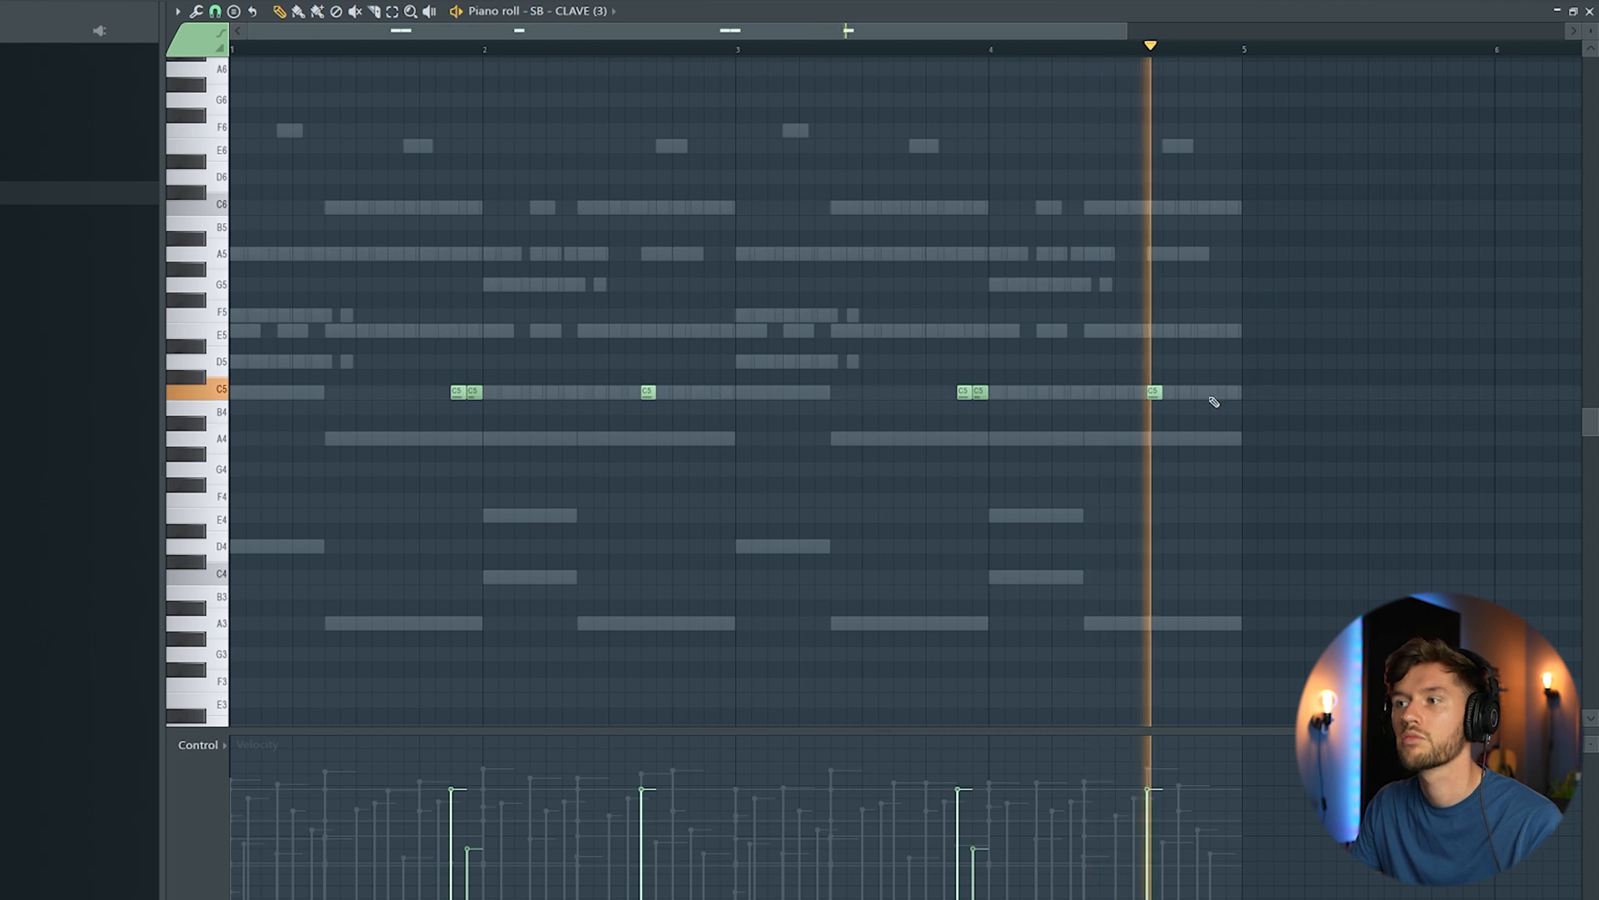
Step: Load SB_ReverbClap_ (Lava), place one soft C5 hit at the start of bar 1 and check it with playback
key("F6")
key("space")
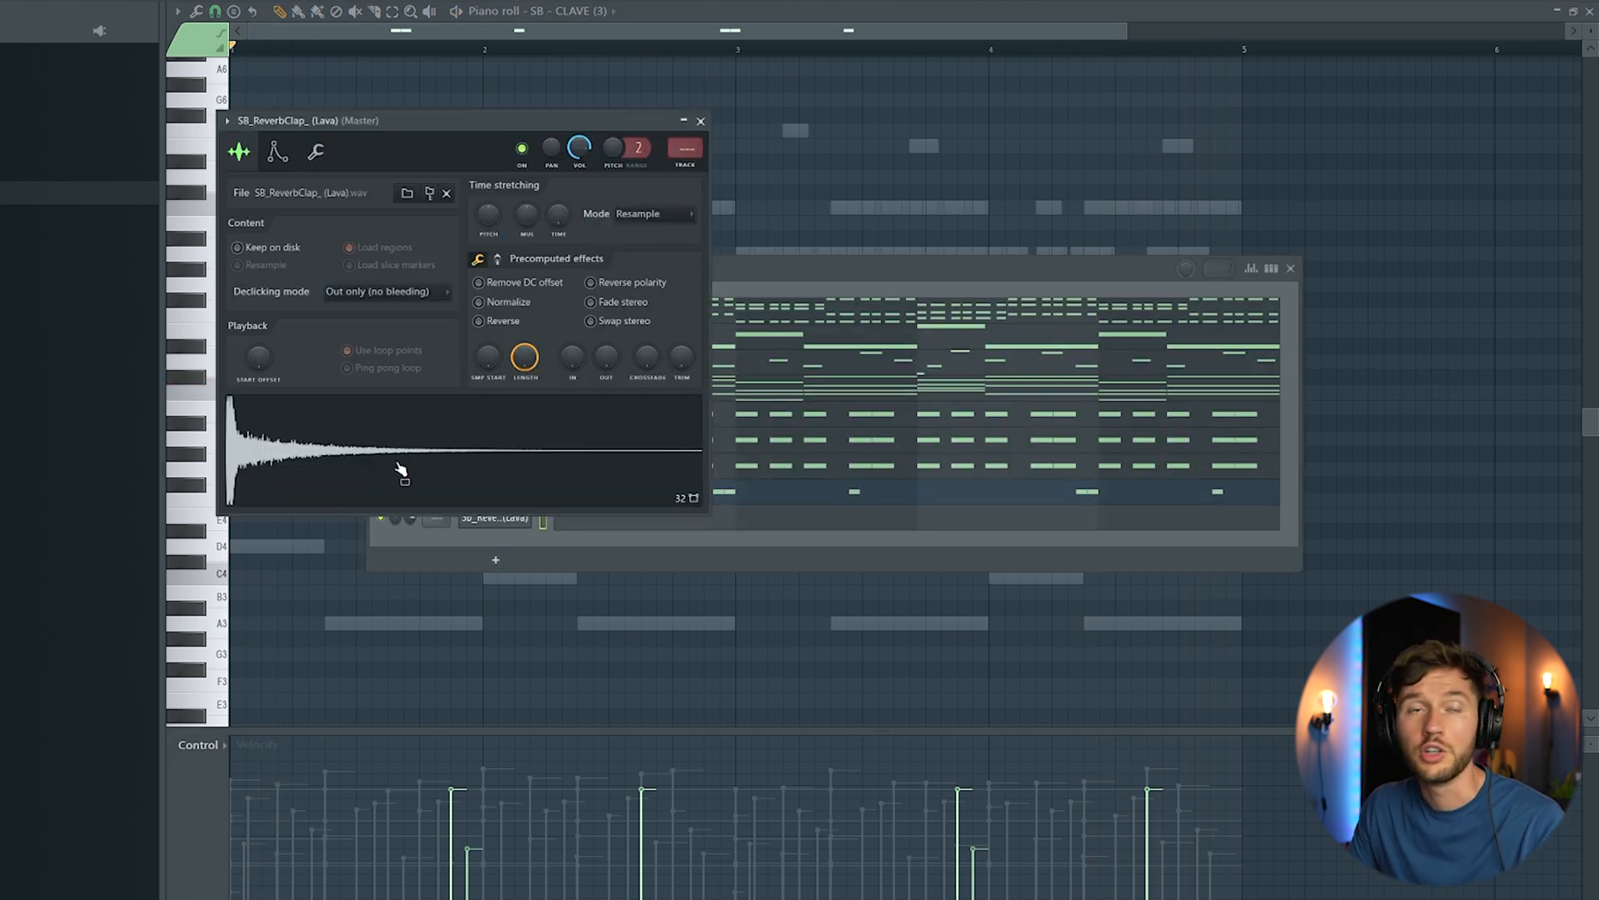
left_click(807, 266)
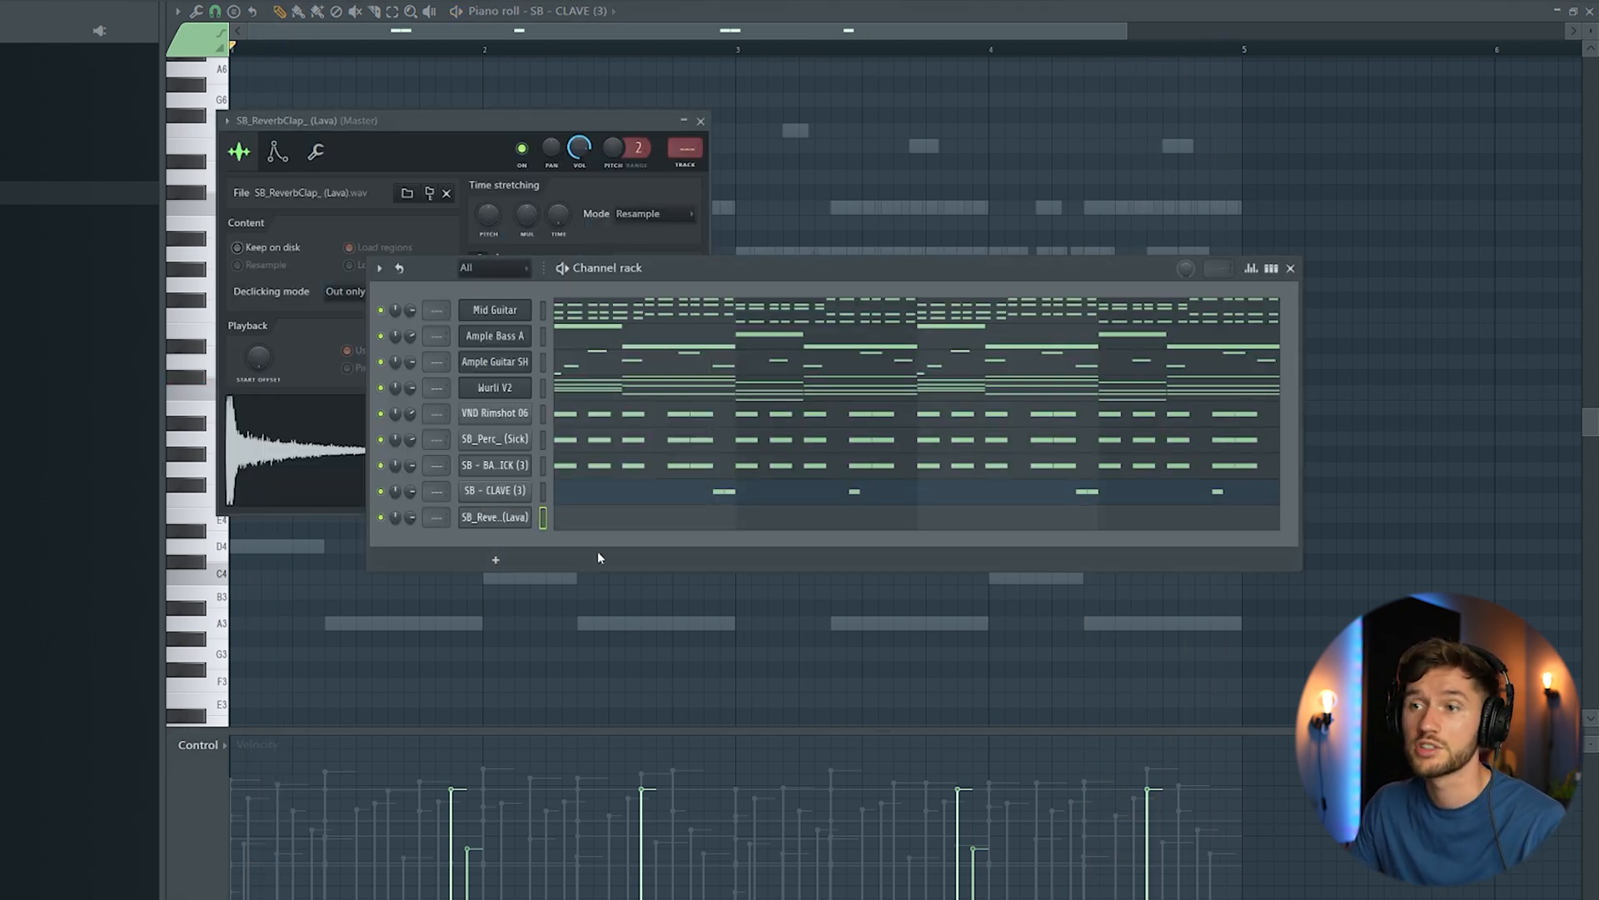
left_click(619, 520)
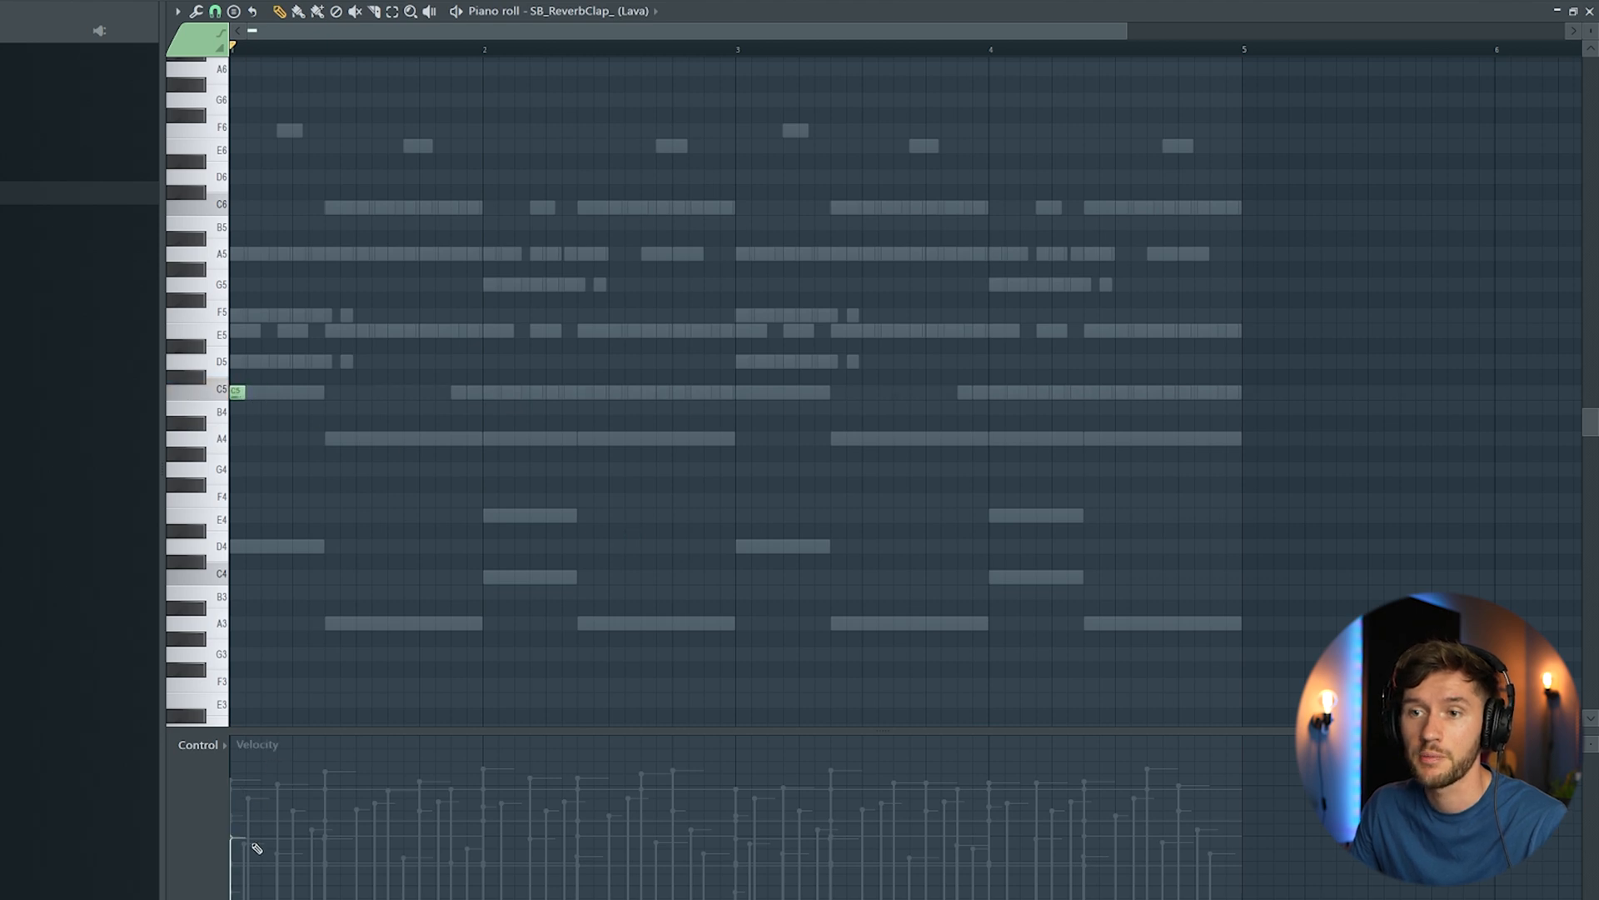
key("space")
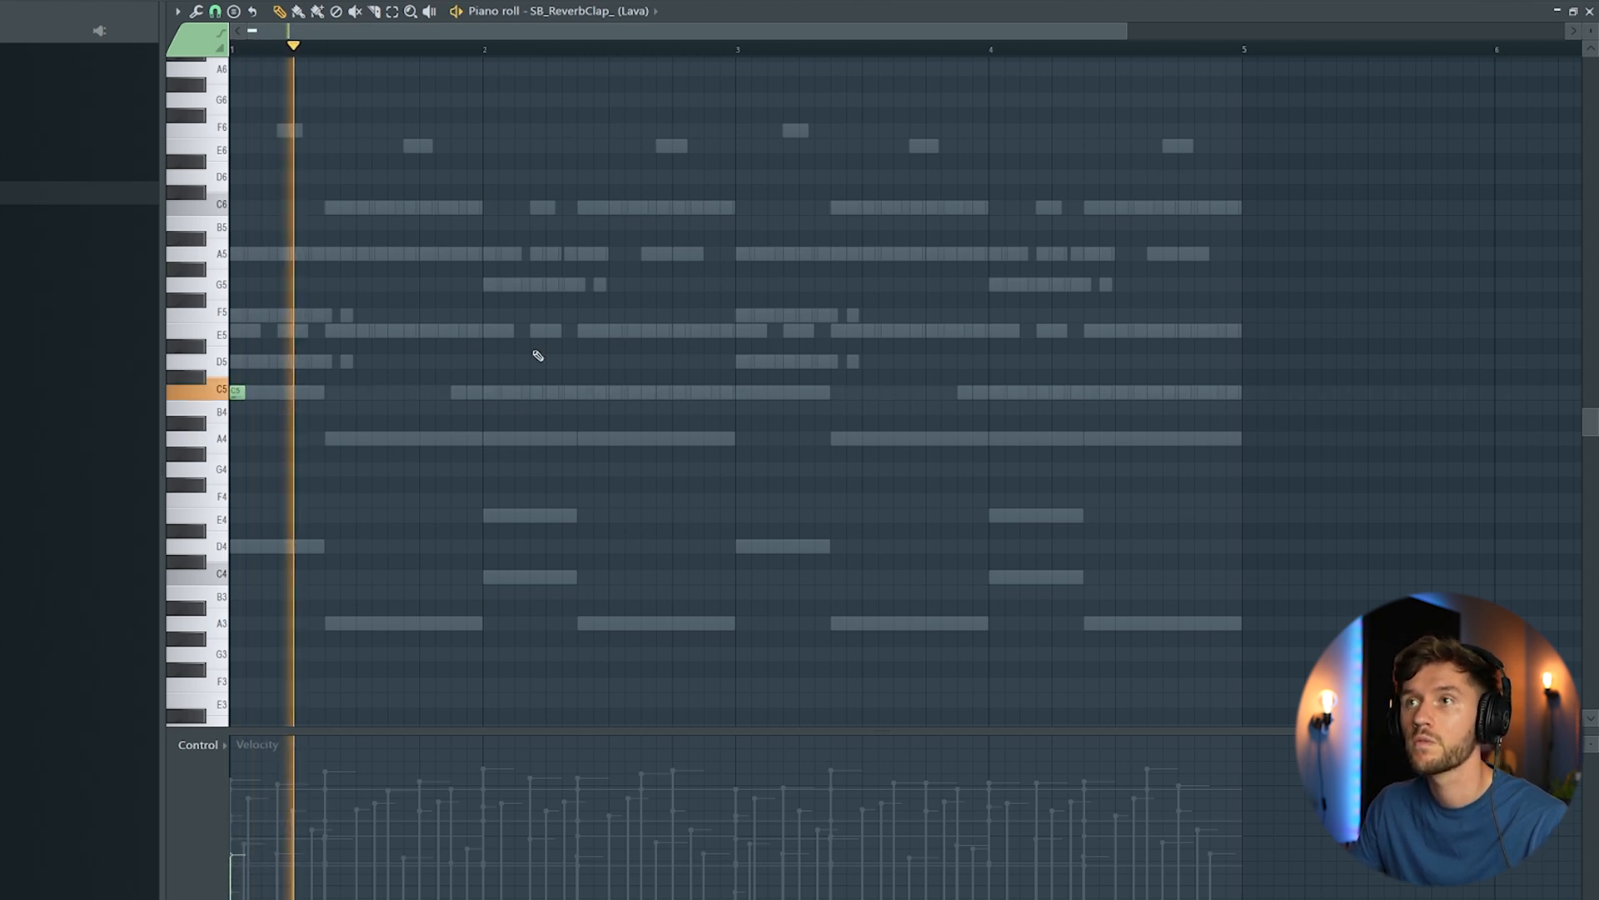
key("F6")
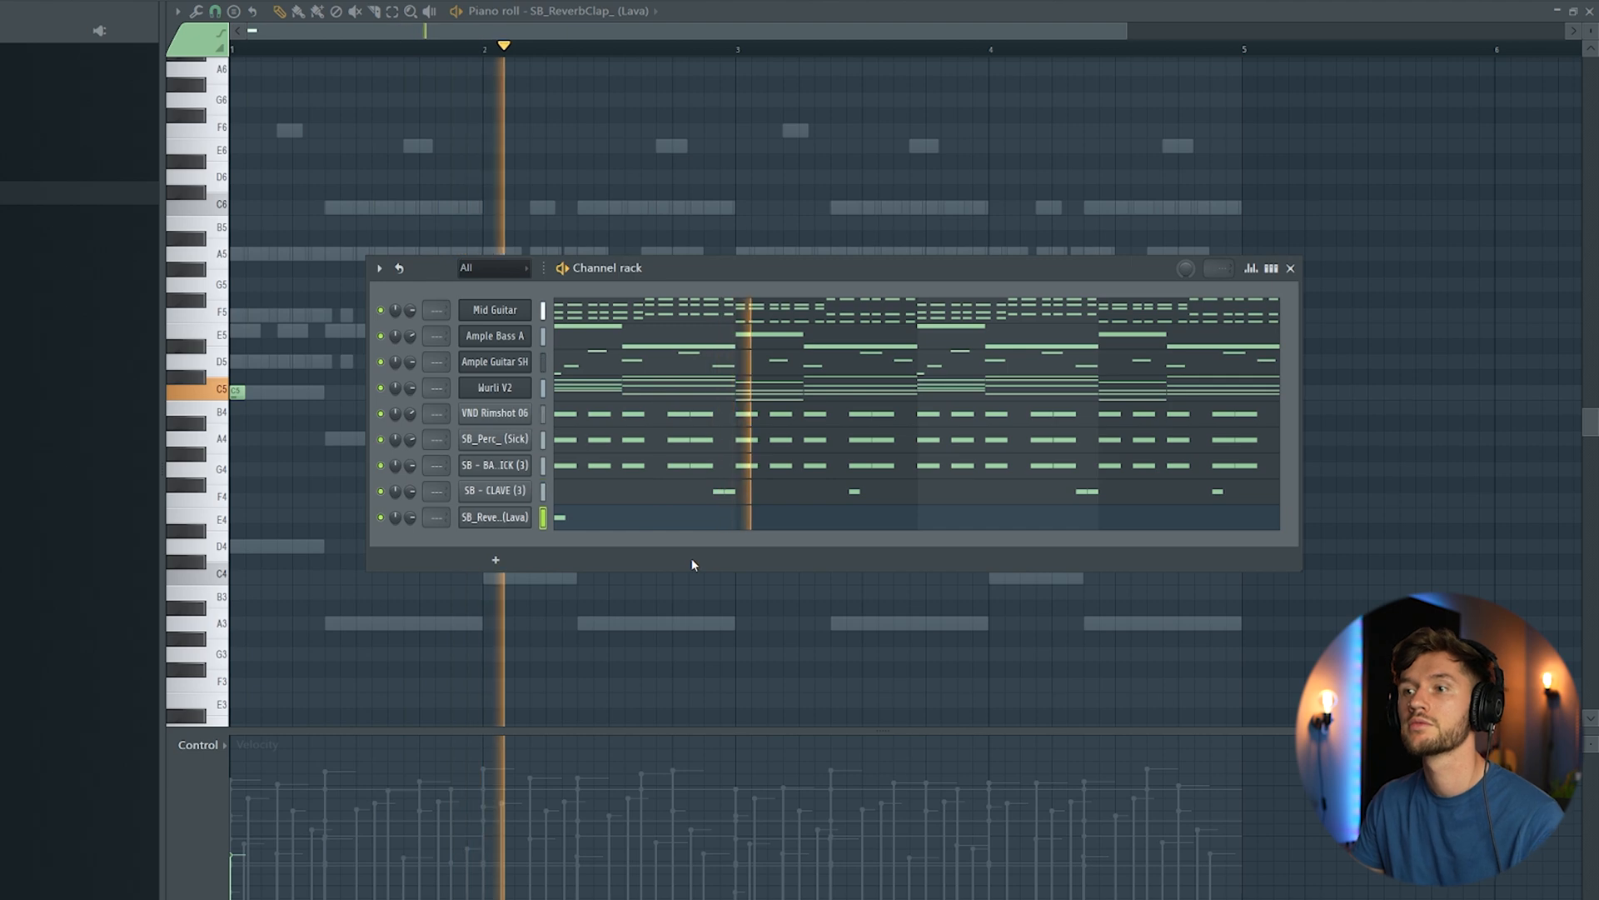
key("space")
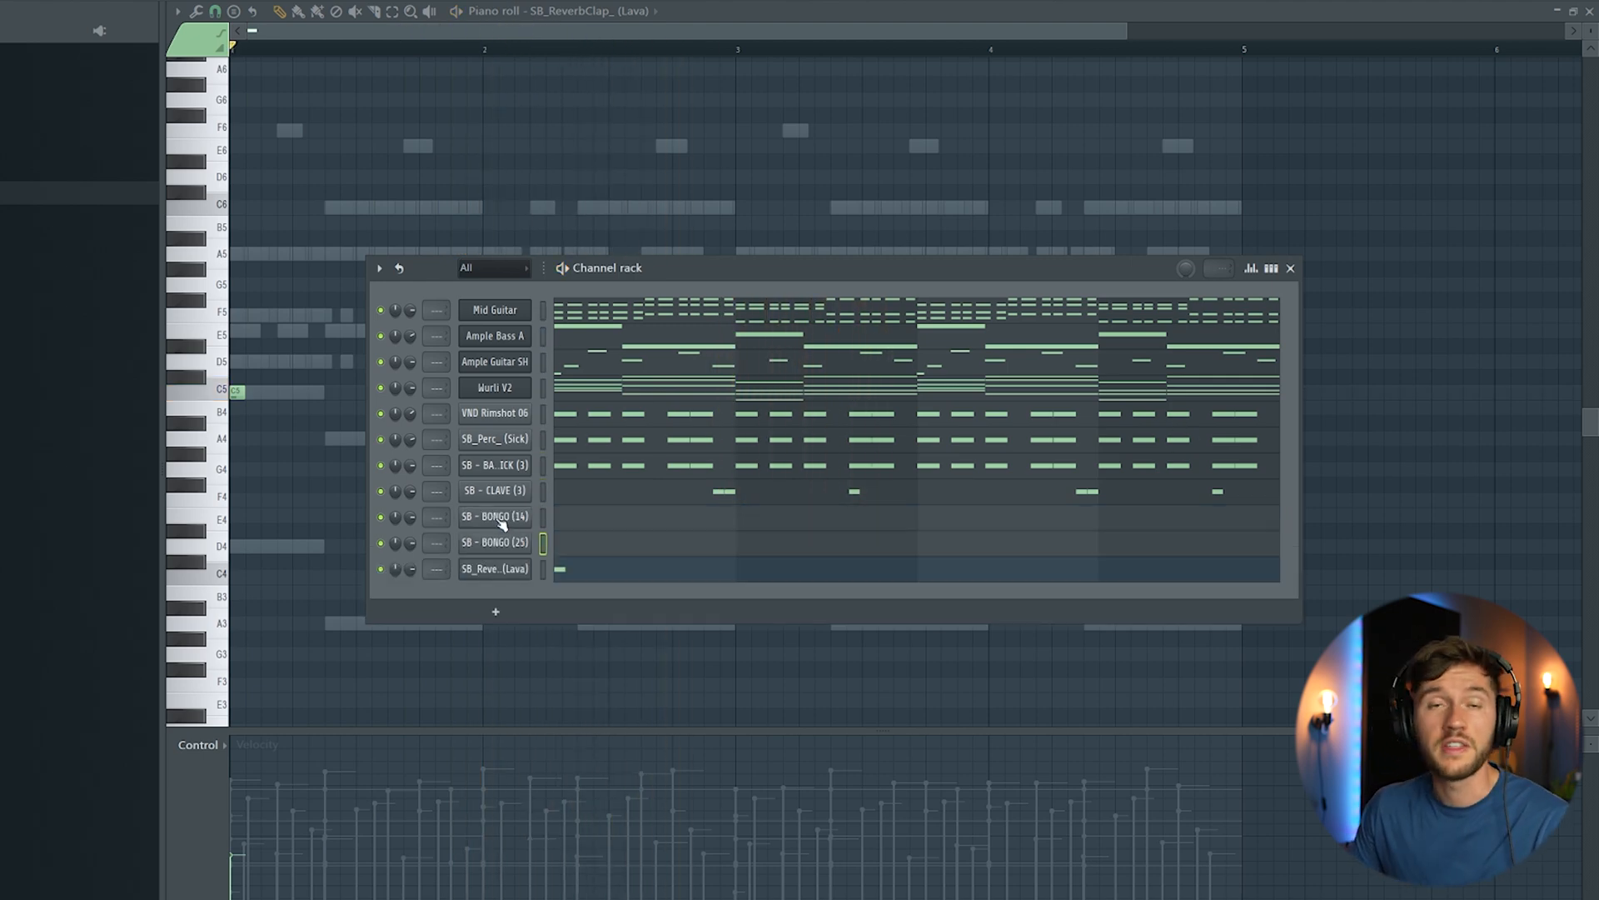
Step: Load SB - BONGO (14) and SB - BONGO (25), audition them, and place a C5 hit on step 7 of bar 1 for SB - BONGO (14)
left_click(501, 517)
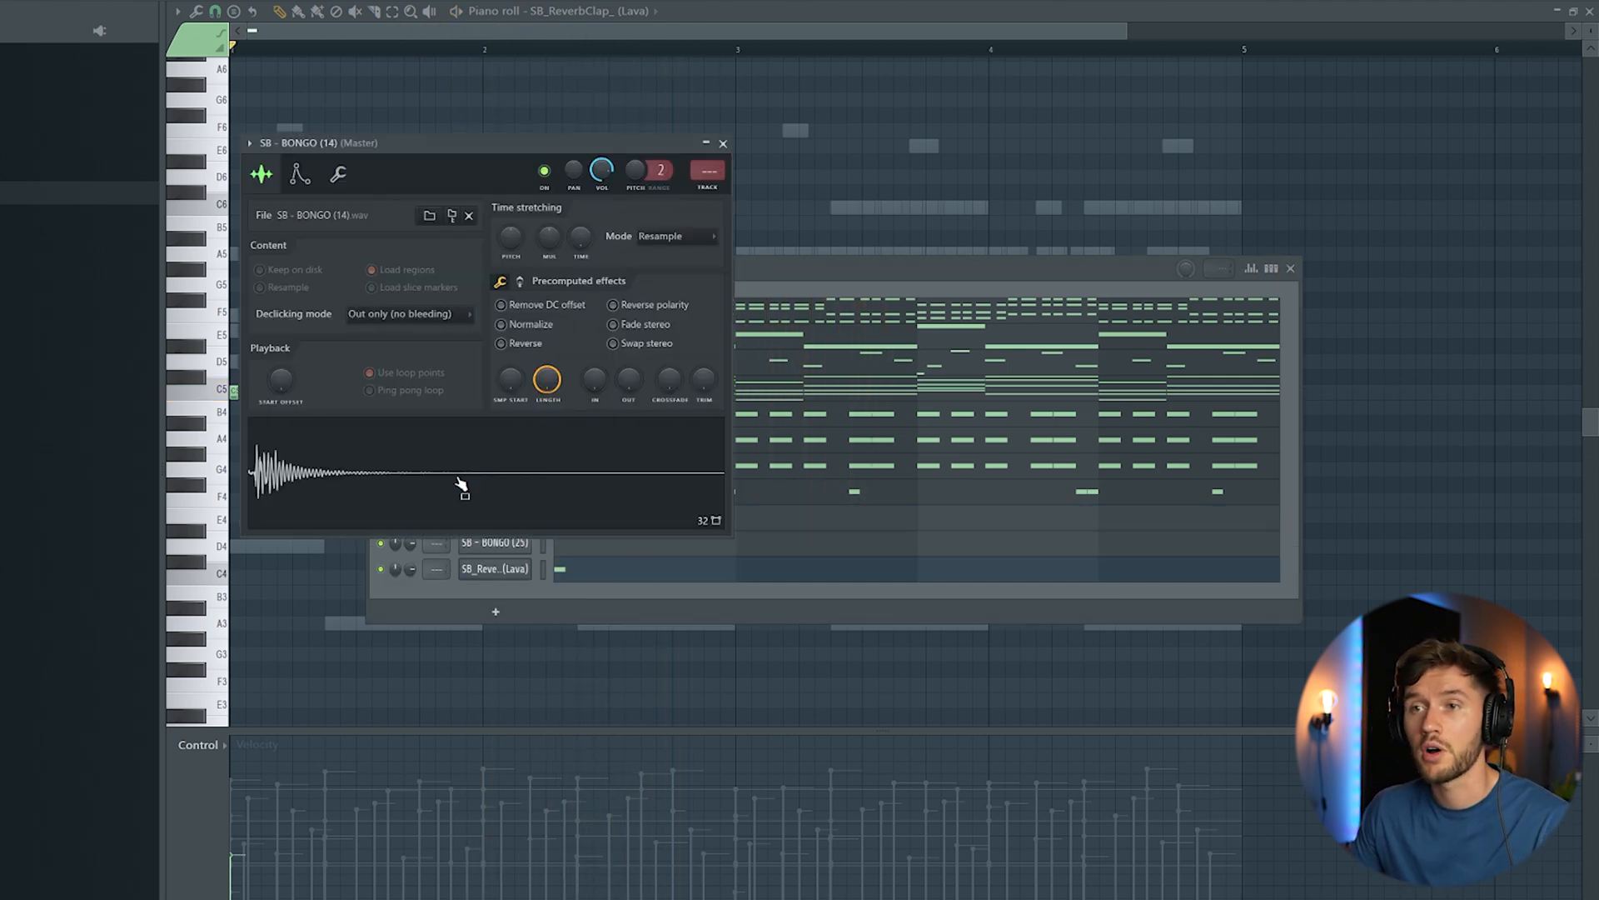
left_click(498, 542)
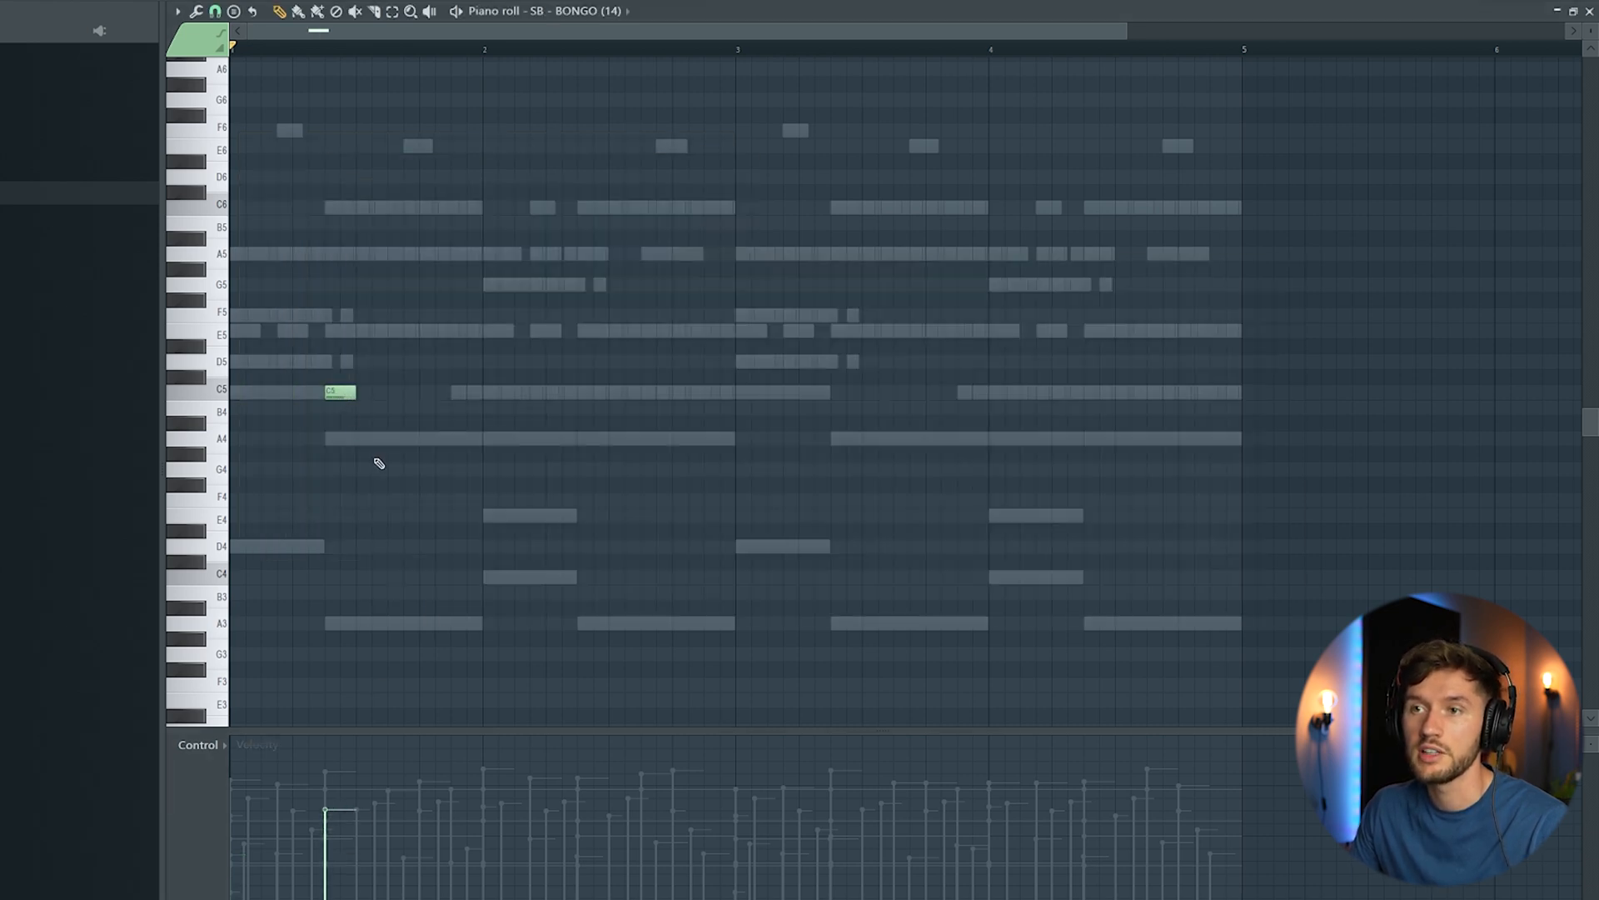
key("space")
key("space")
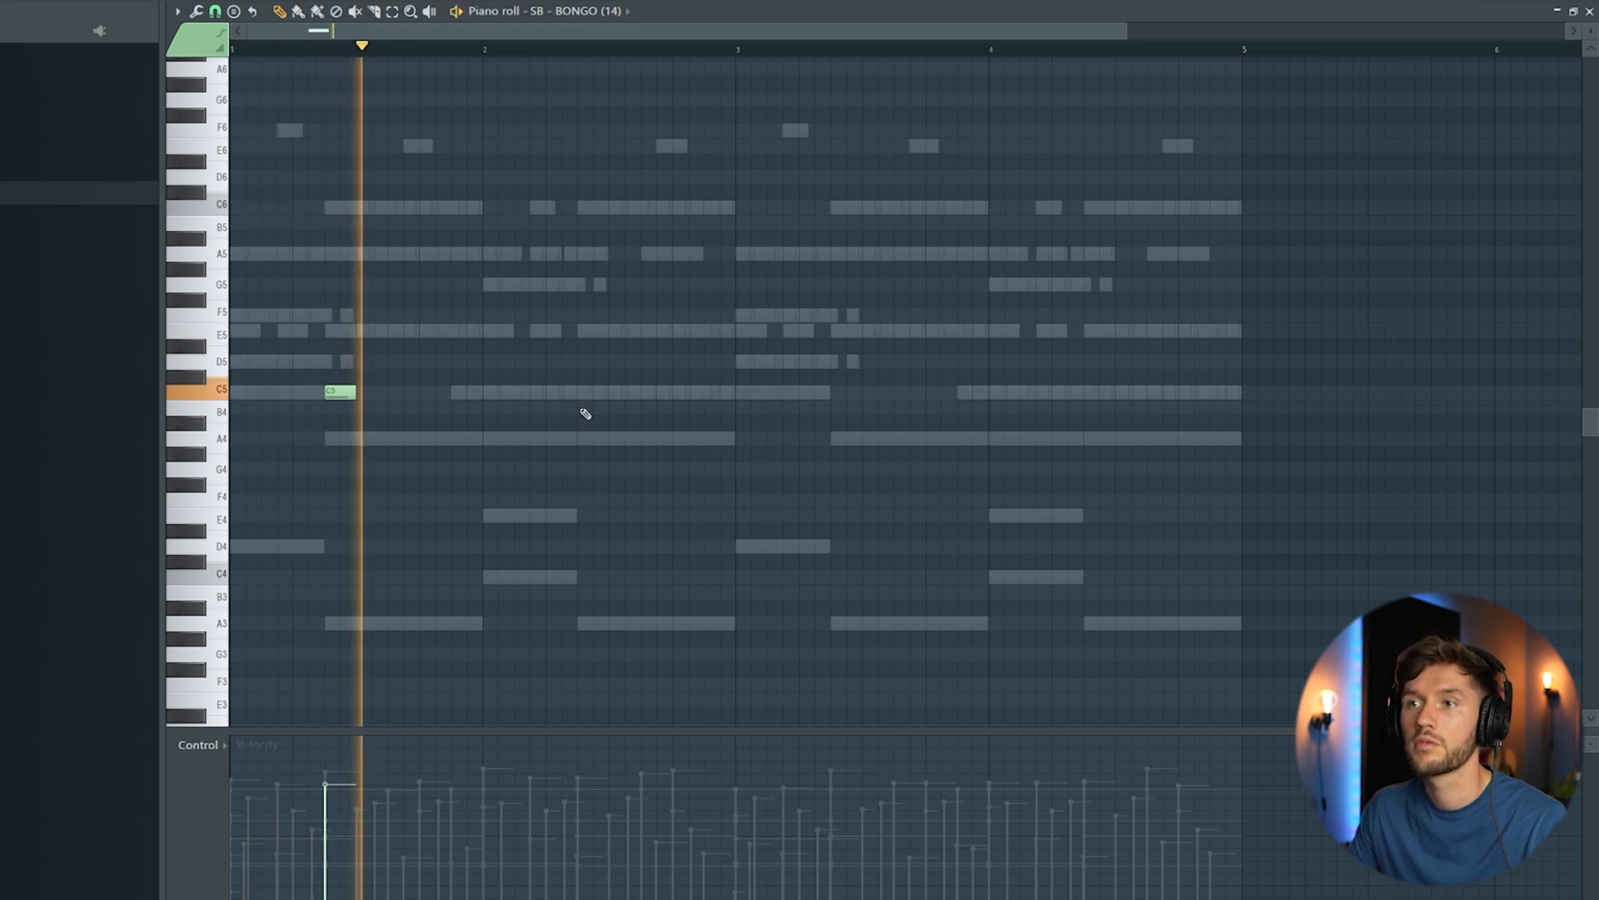
Step: Repeat the SB - BONGO (14) C5 hit on step 7 of bars 2, 3 and 4
left_click(581, 393)
key("ctrl+a")
left_click_drag(344, 396, 862, 395)
key("ctrl+d")
Step: Program SB - BONGO (25) hits on steps 11 and 12 of bars 1 to 3 and step 12 of bar 4, and open its sample settings
key("F6")
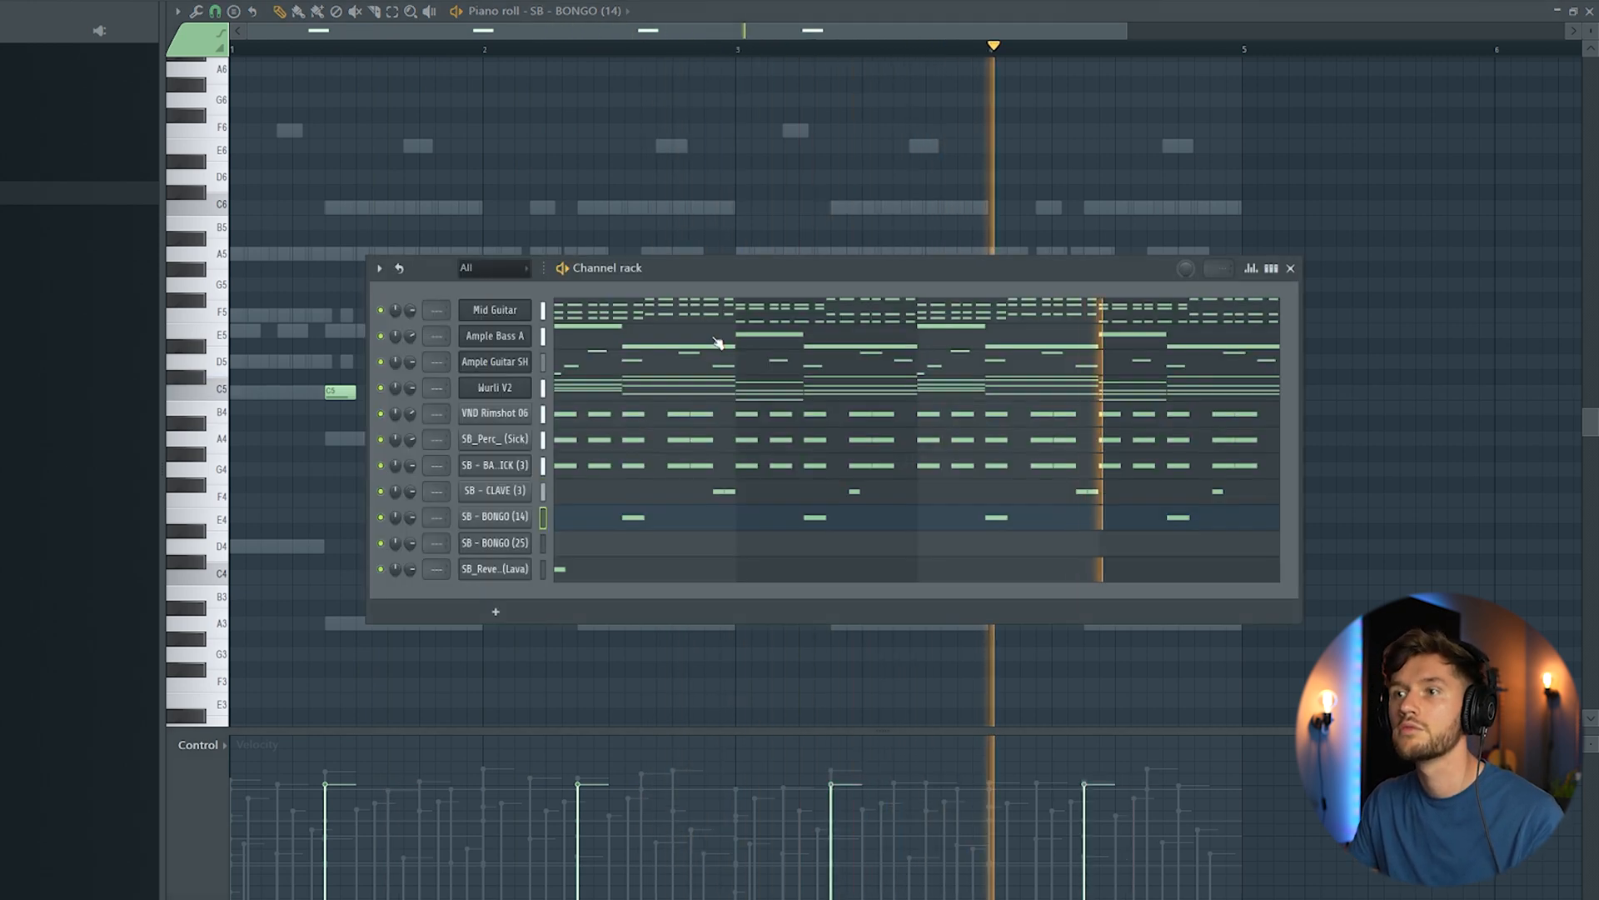
left_click(621, 561)
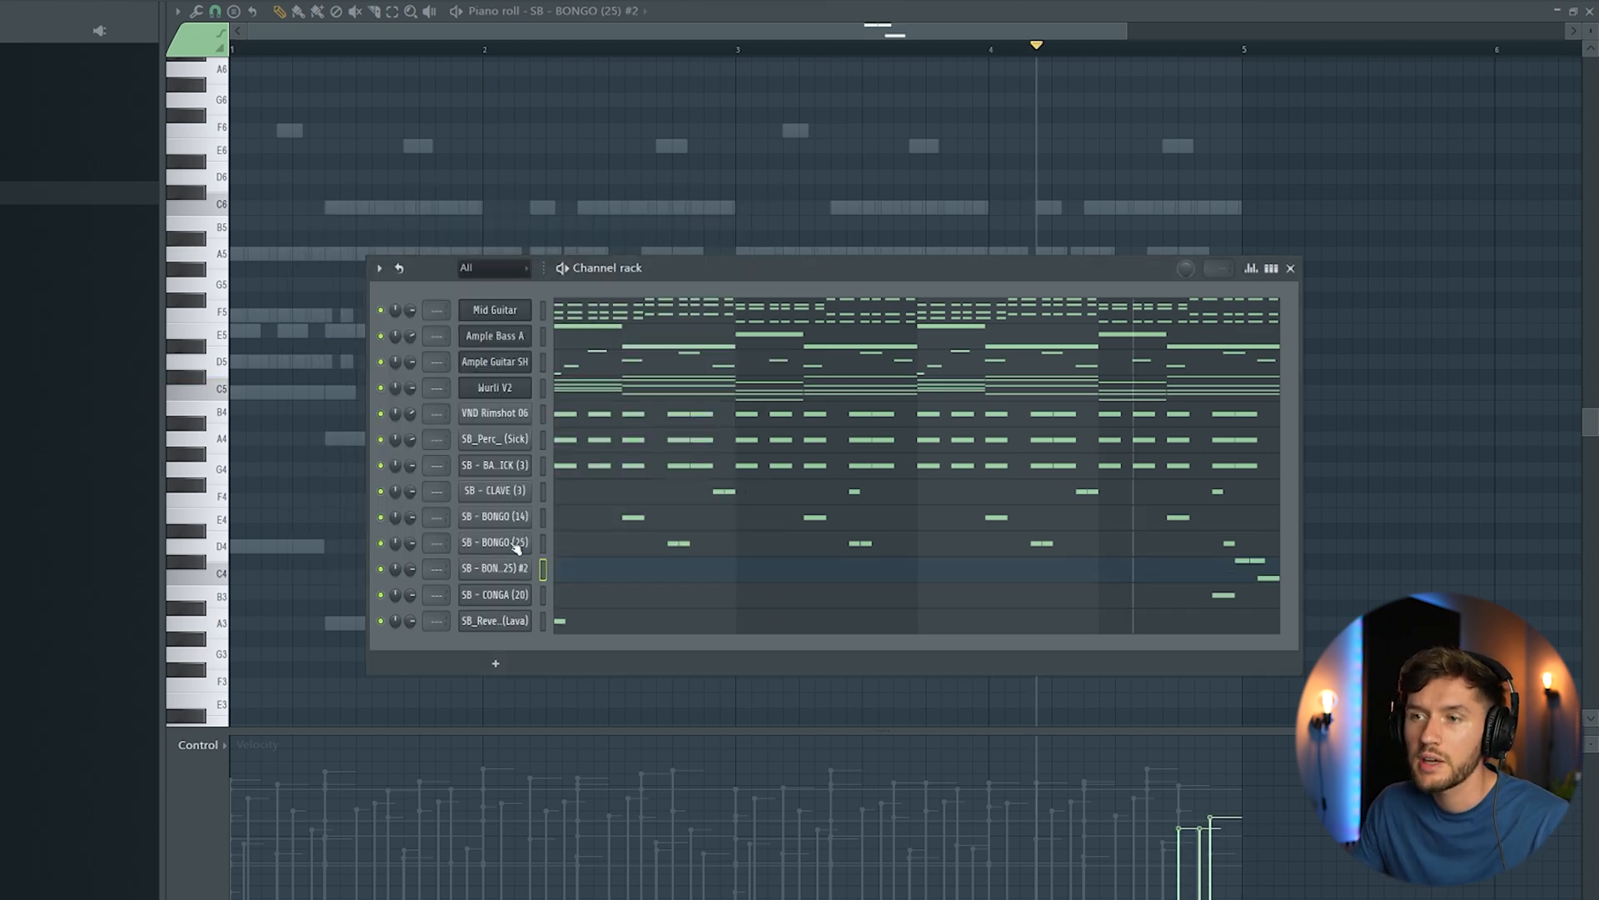
left_click(517, 544)
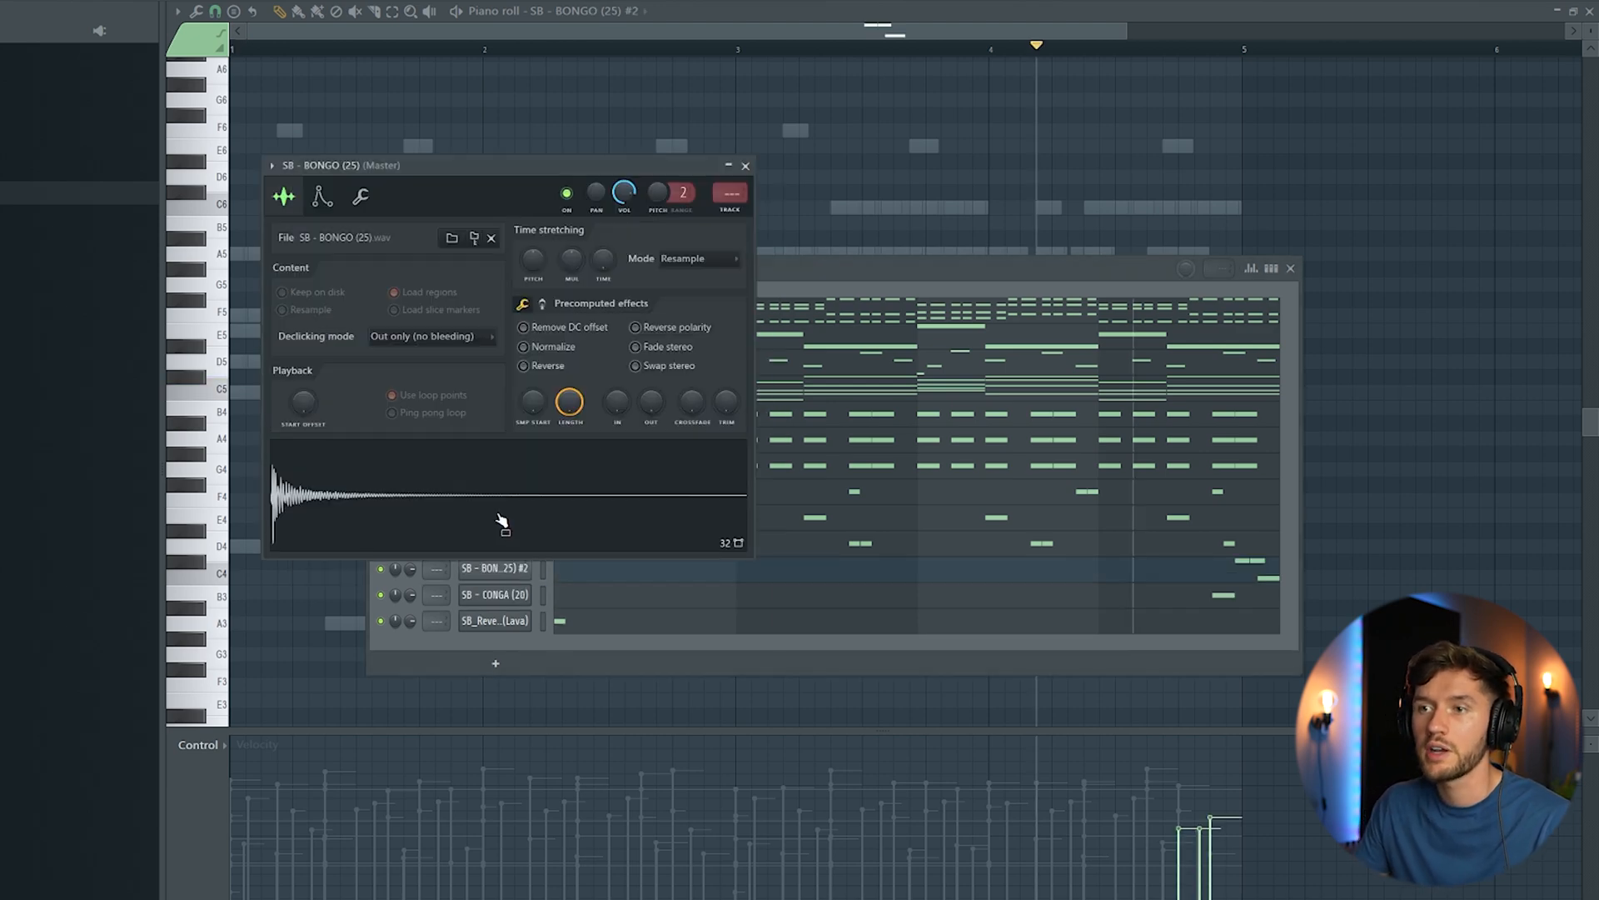
Step: Inspect the cloned SB - BONGO (25) #2 channel and play back its A4 and F4 fill at the end of bar 4
left_click(772, 277)
left_click(500, 568)
left_click(825, 271)
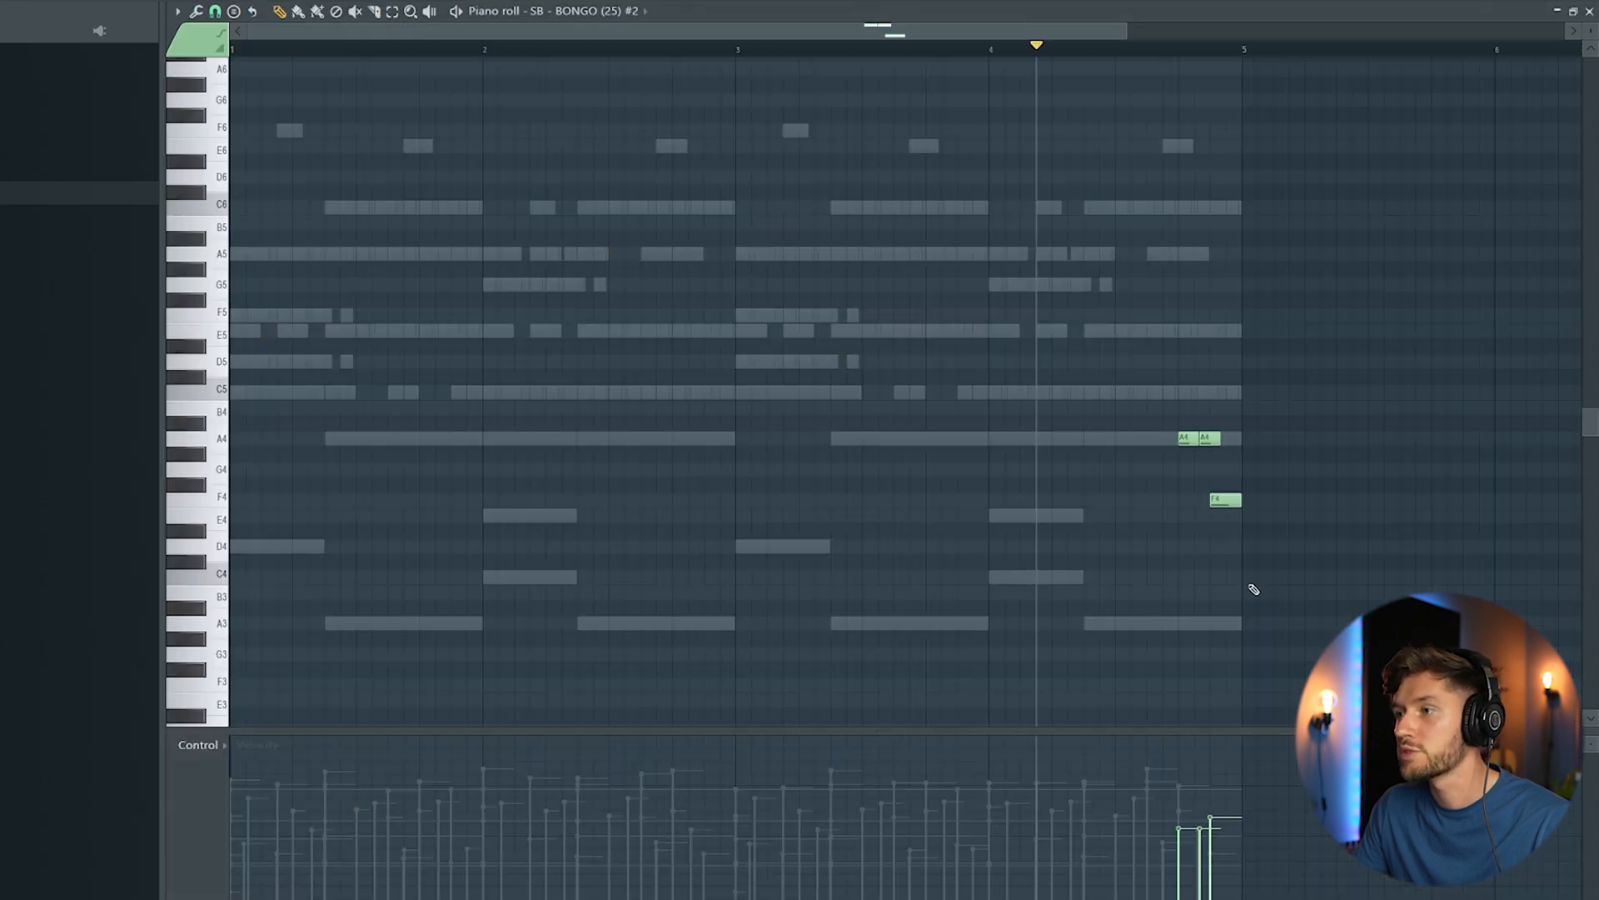
key("space")
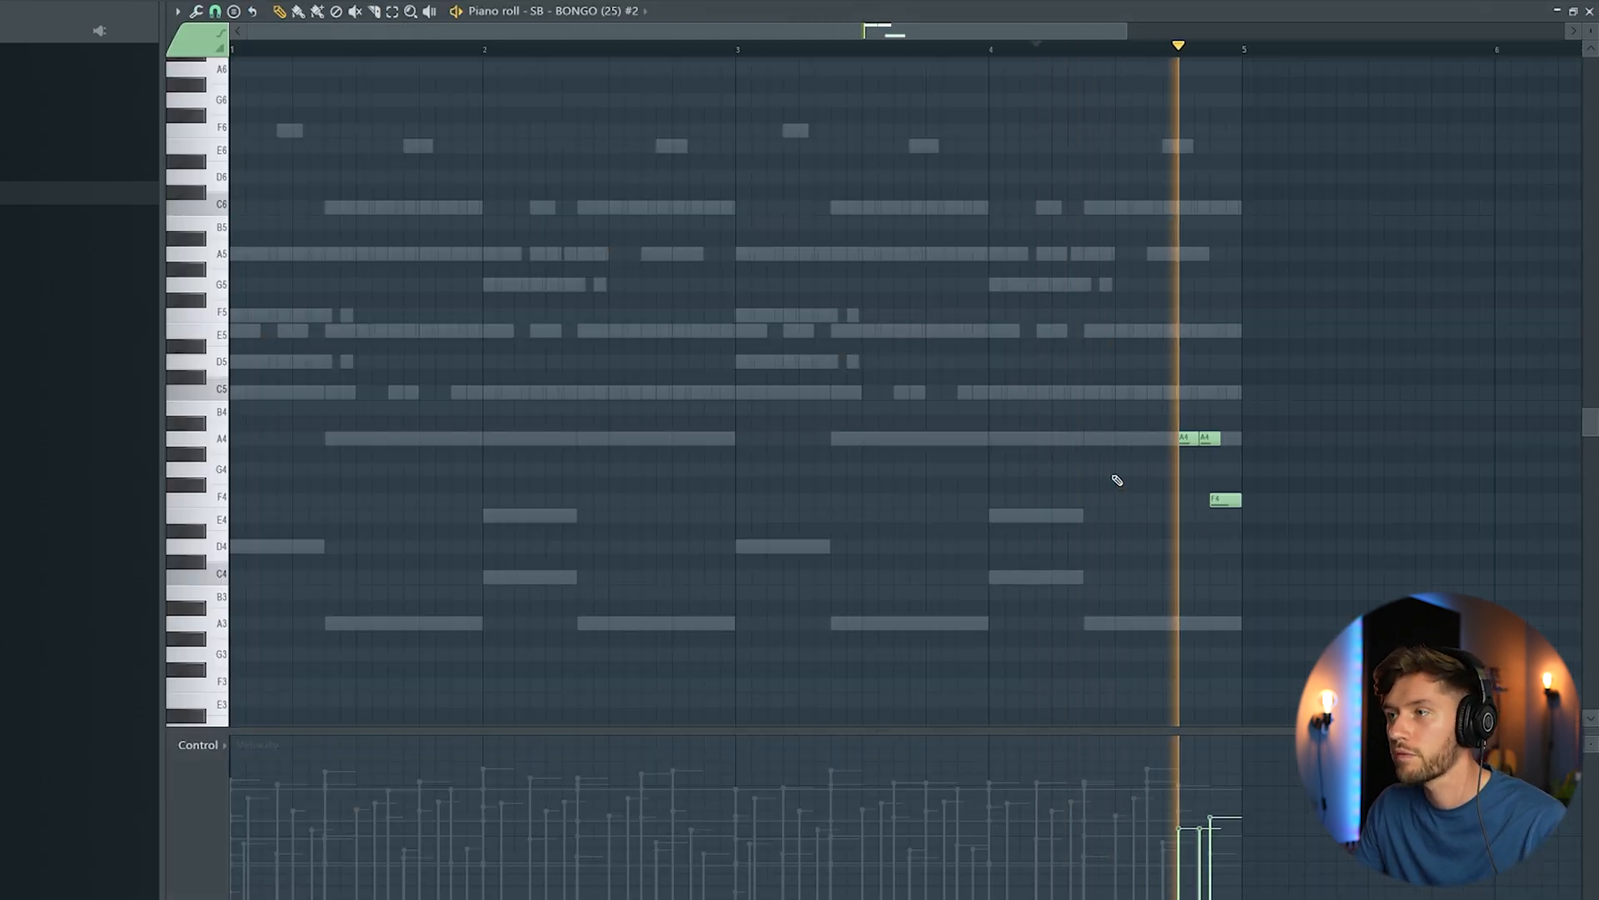
key("F6")
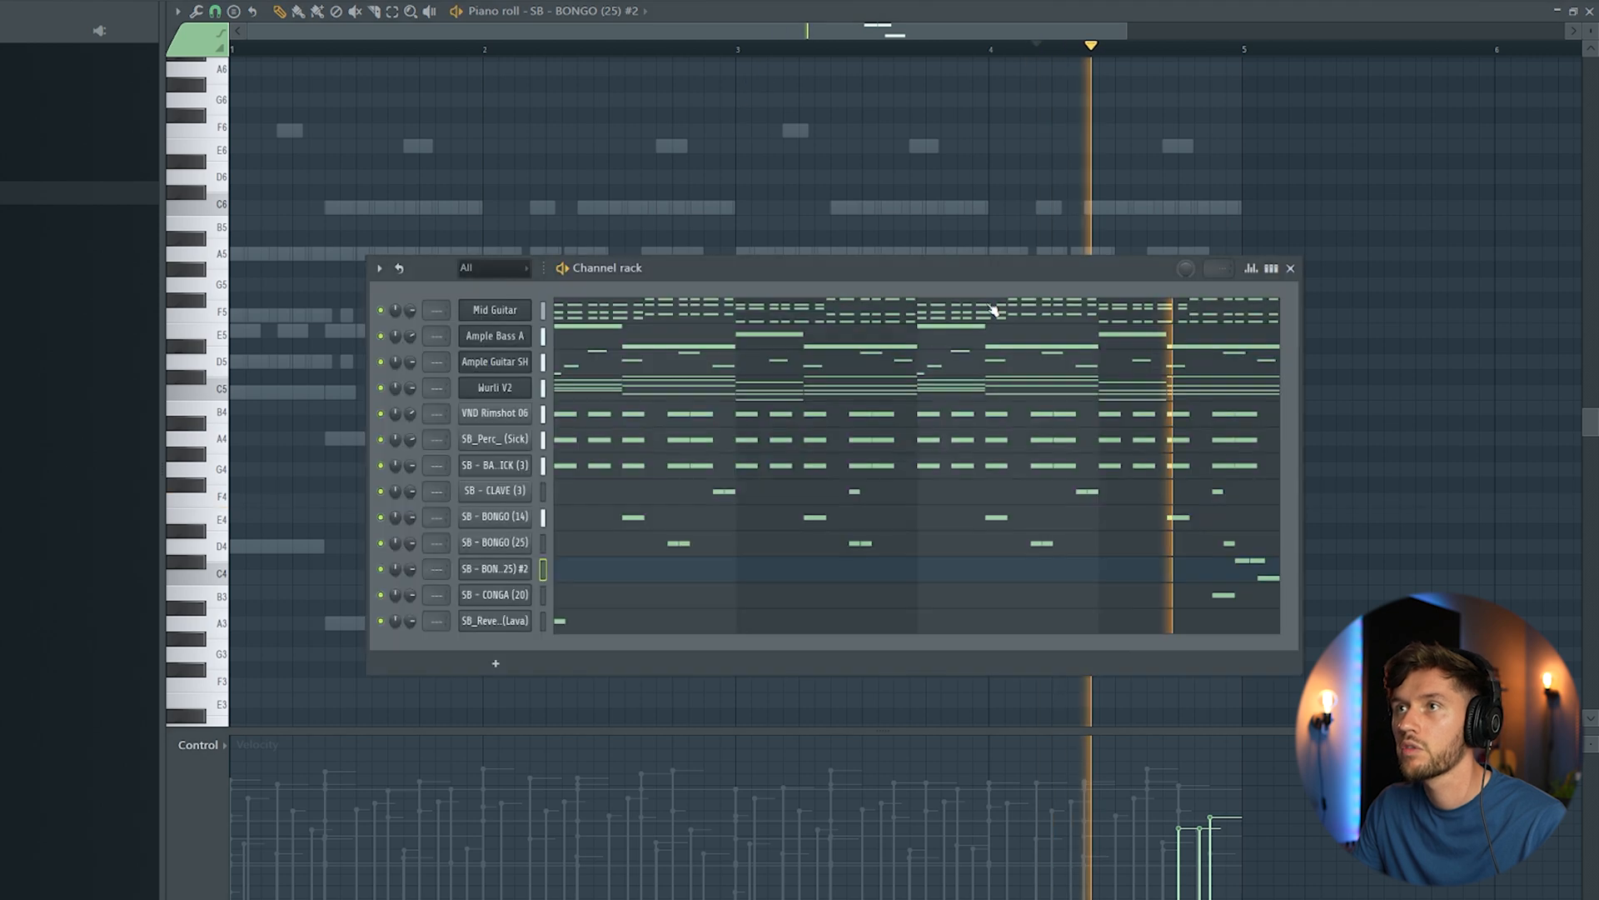
Step: Add SB - MID TOM (9) and SB - LOW TOM (13) with C5 hits on steps 11 and 15 of bar 4 respectively
key("space")
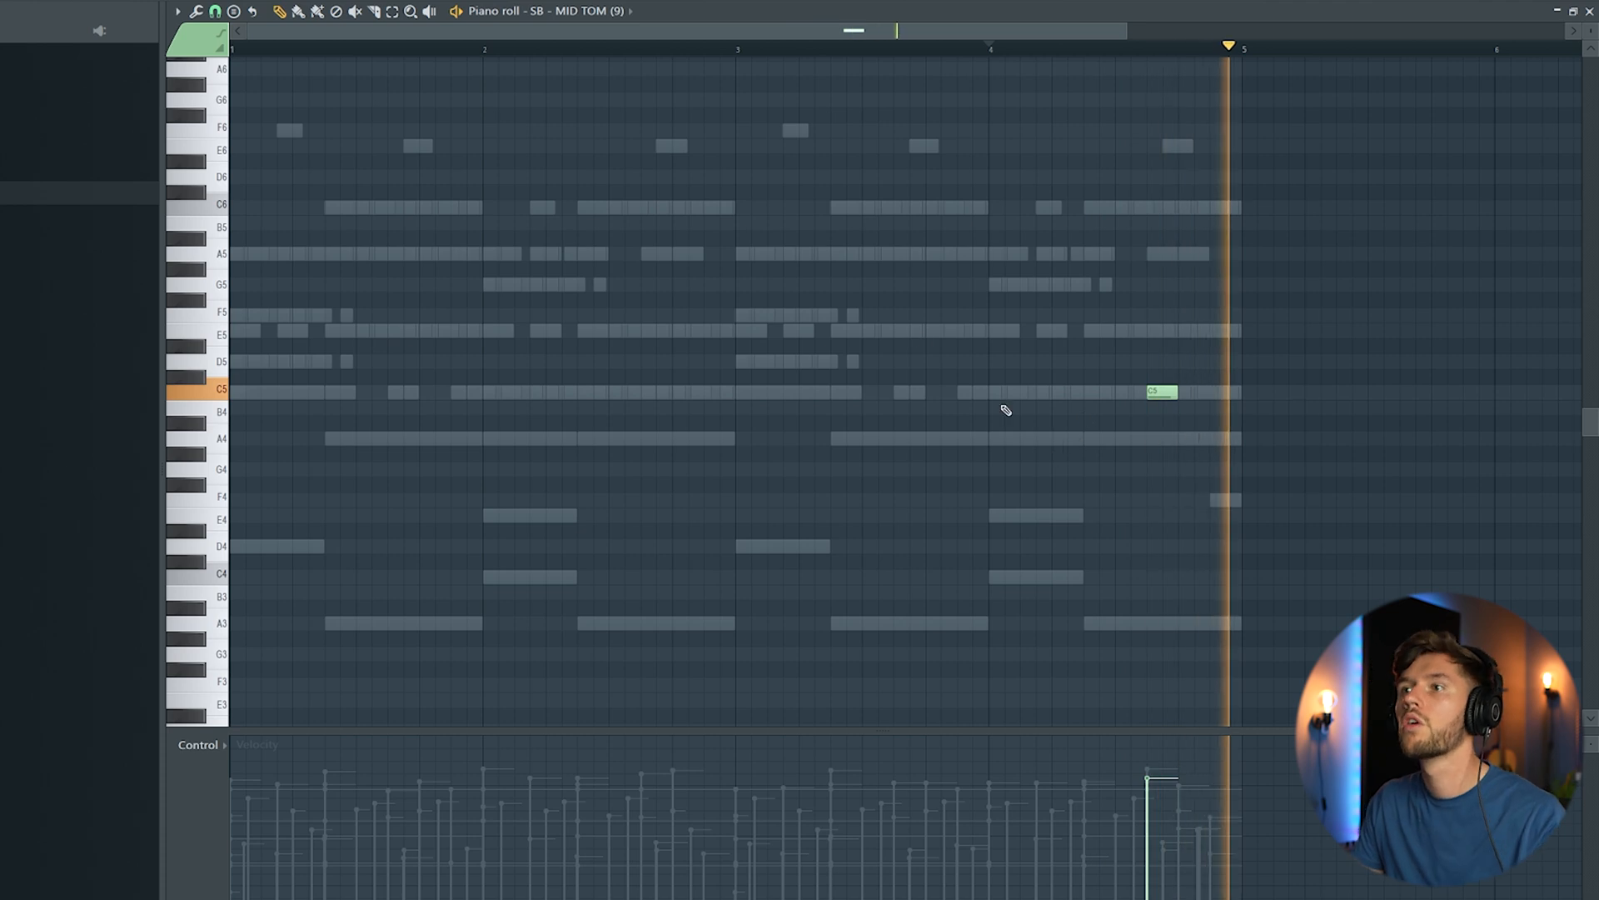
key("F6")
key("space")
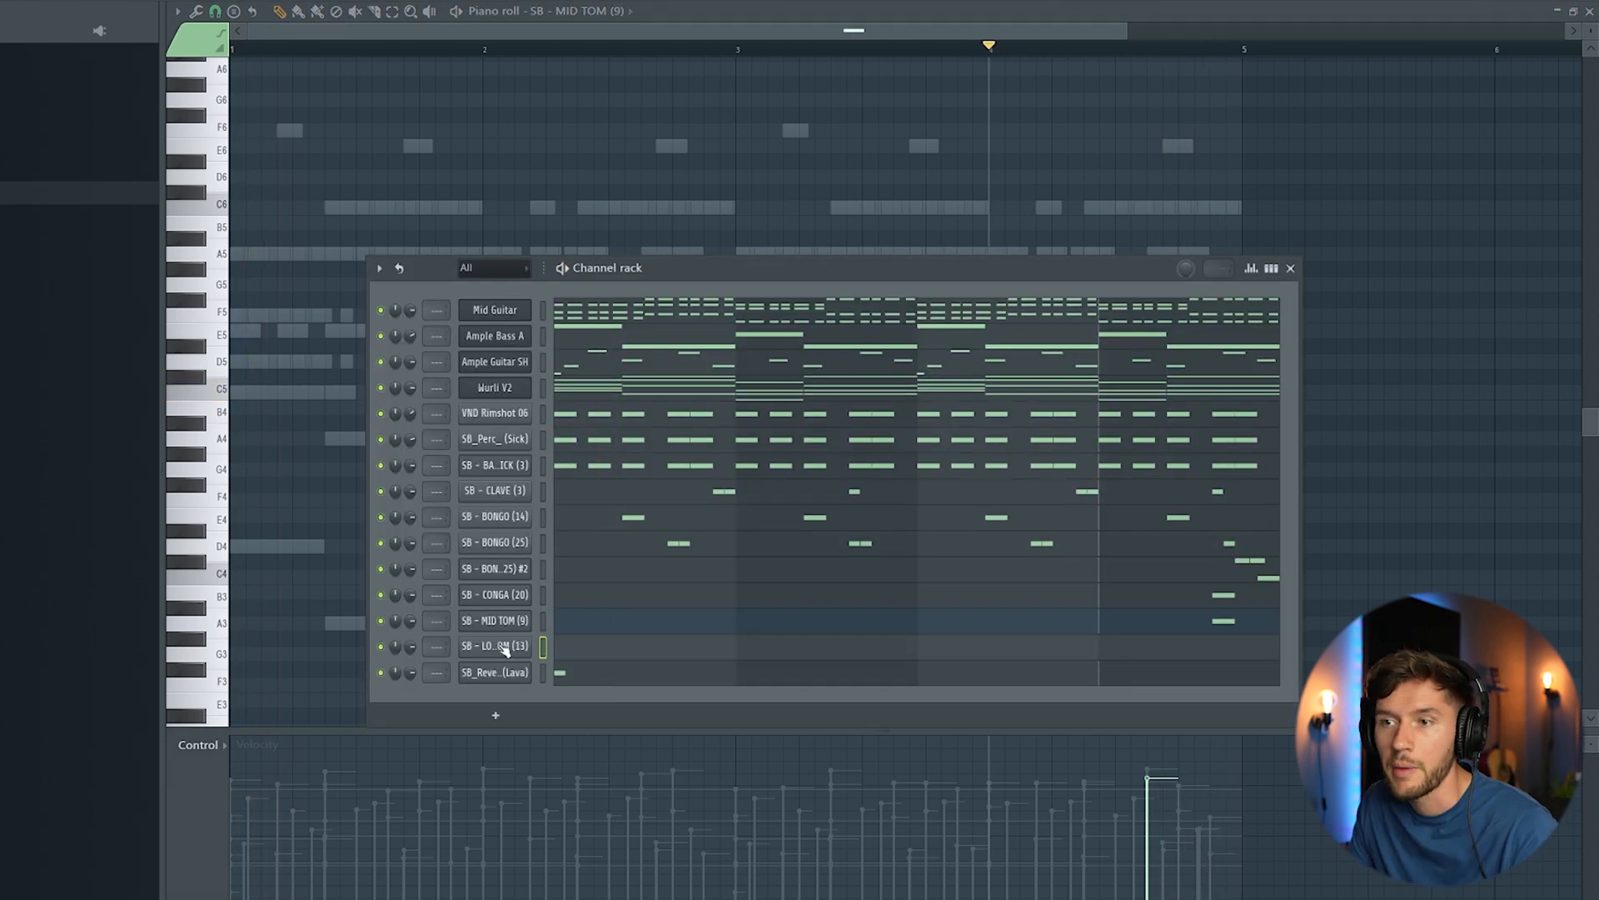
left_click(502, 651)
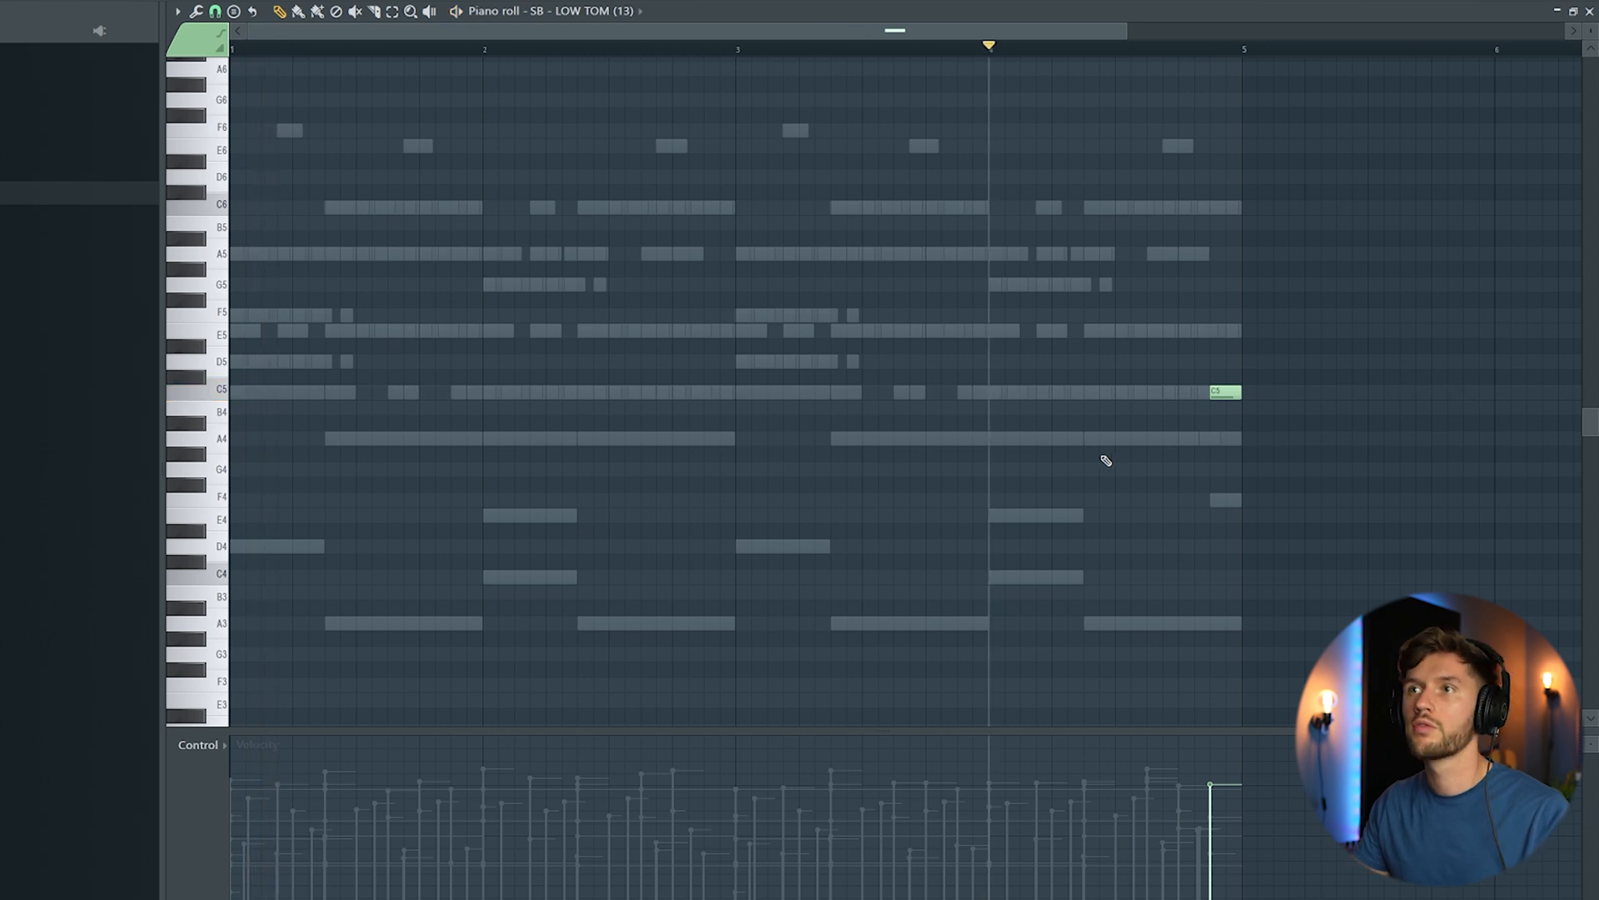
Step: Route the SB - BONGO (25) #2, CONGA (20), MID TOM (9) and LOW TOM (13) channels to separate mixer tracks starting from insert 21
key("F6")
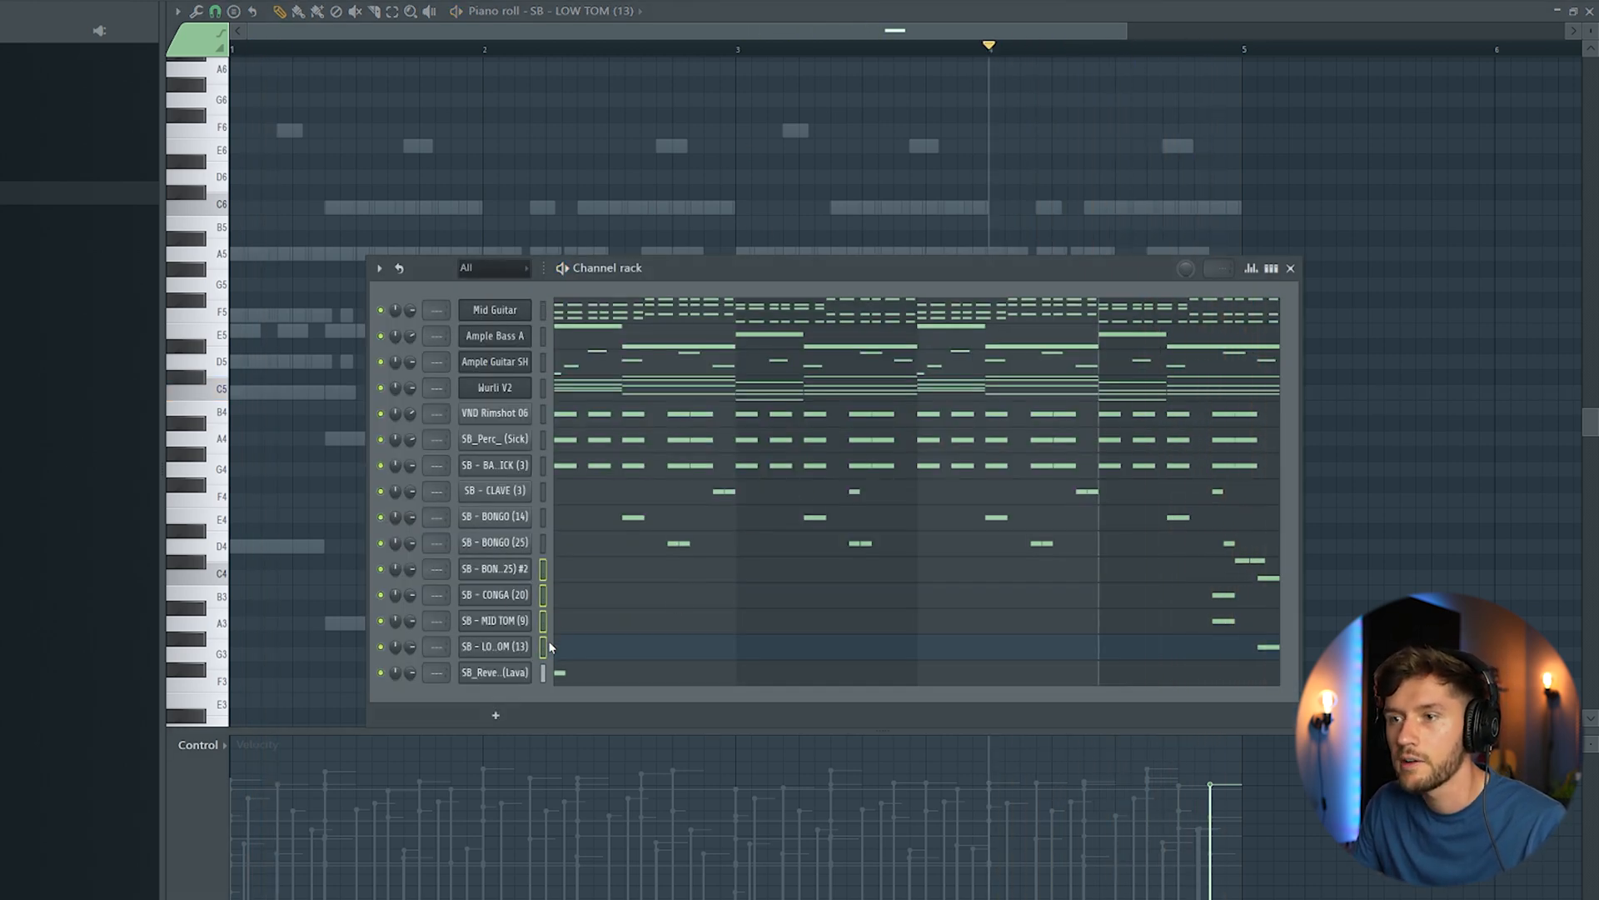
key("F9")
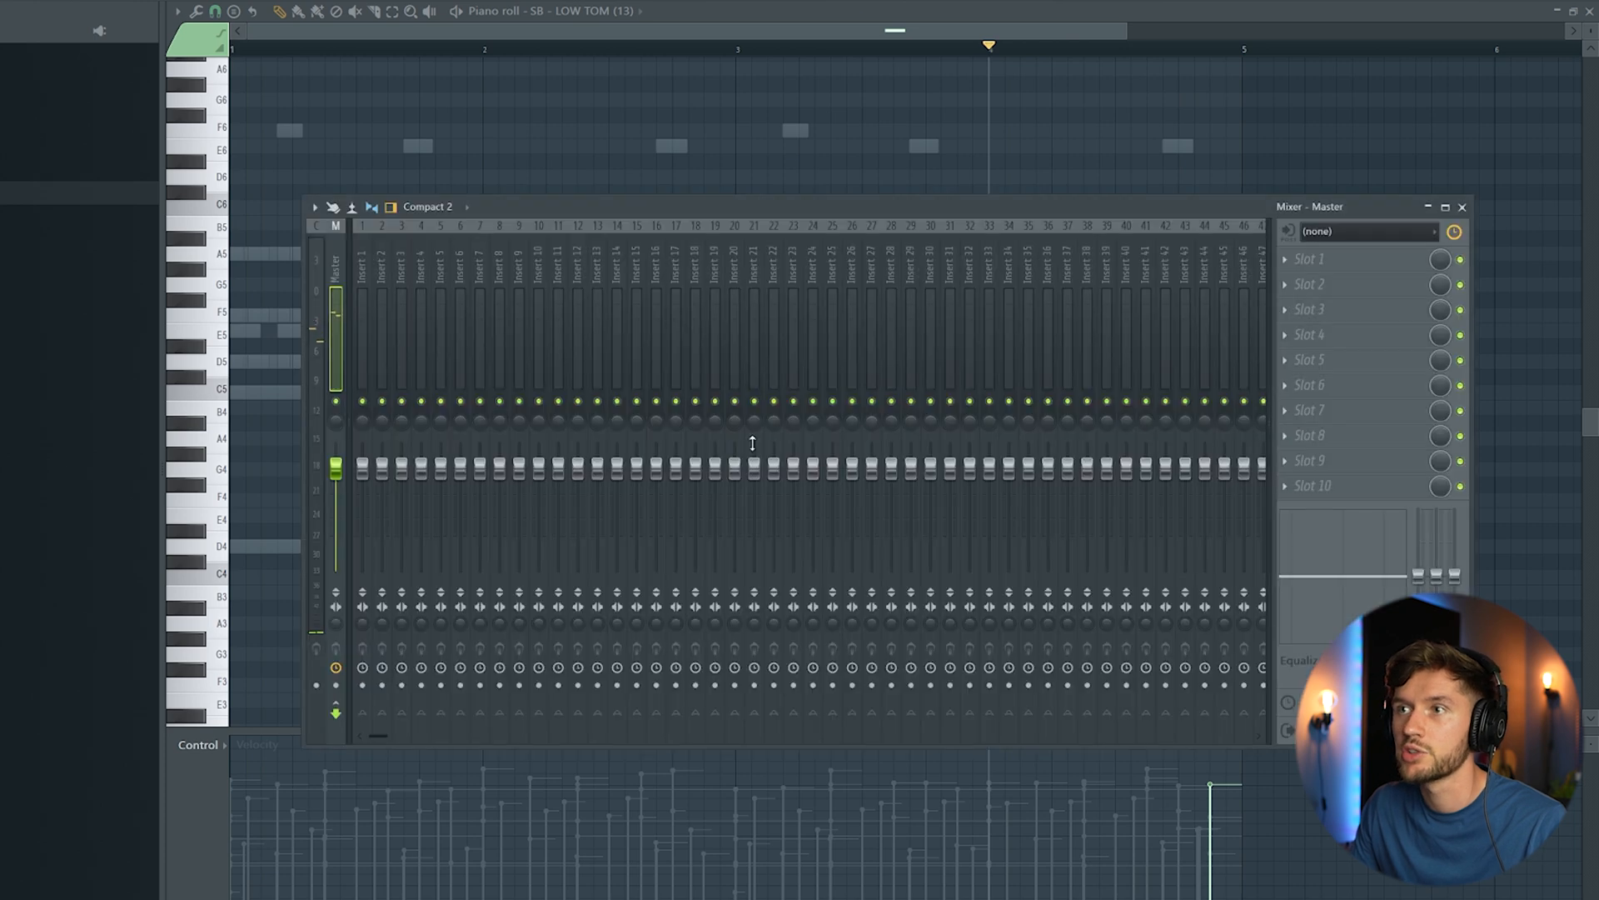
right_click(751, 277)
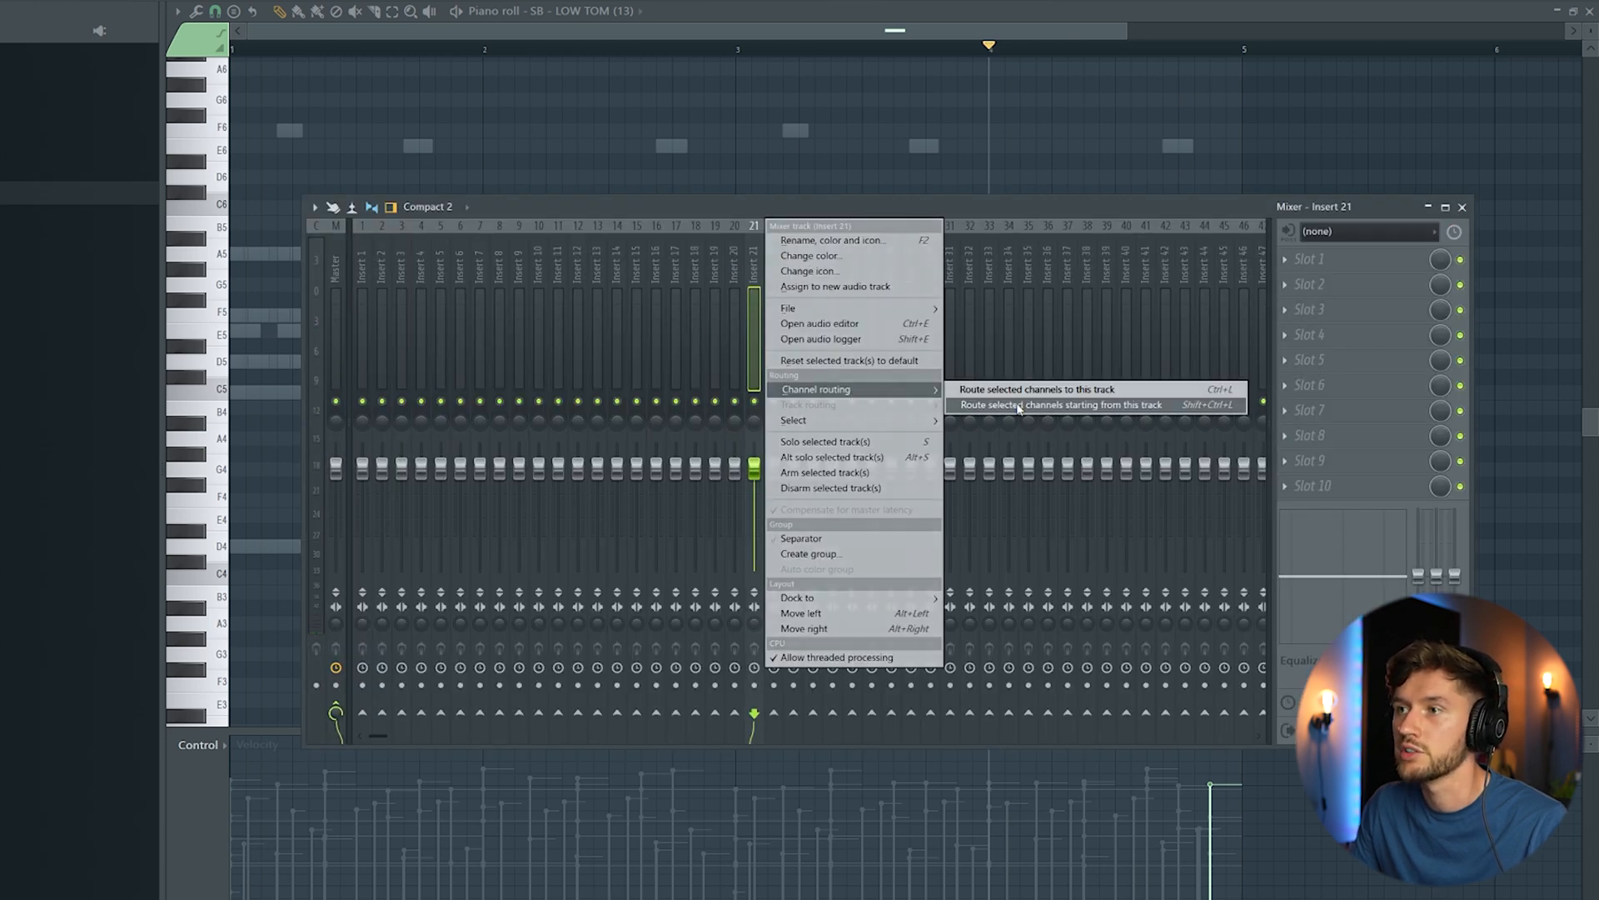
left_click(1018, 406)
Step: Rename mixer insert 20 as BUS CHANNEL and route the four fill percussion tracks on inserts 21 to 24 into it
right_click(739, 282)
left_click(791, 244)
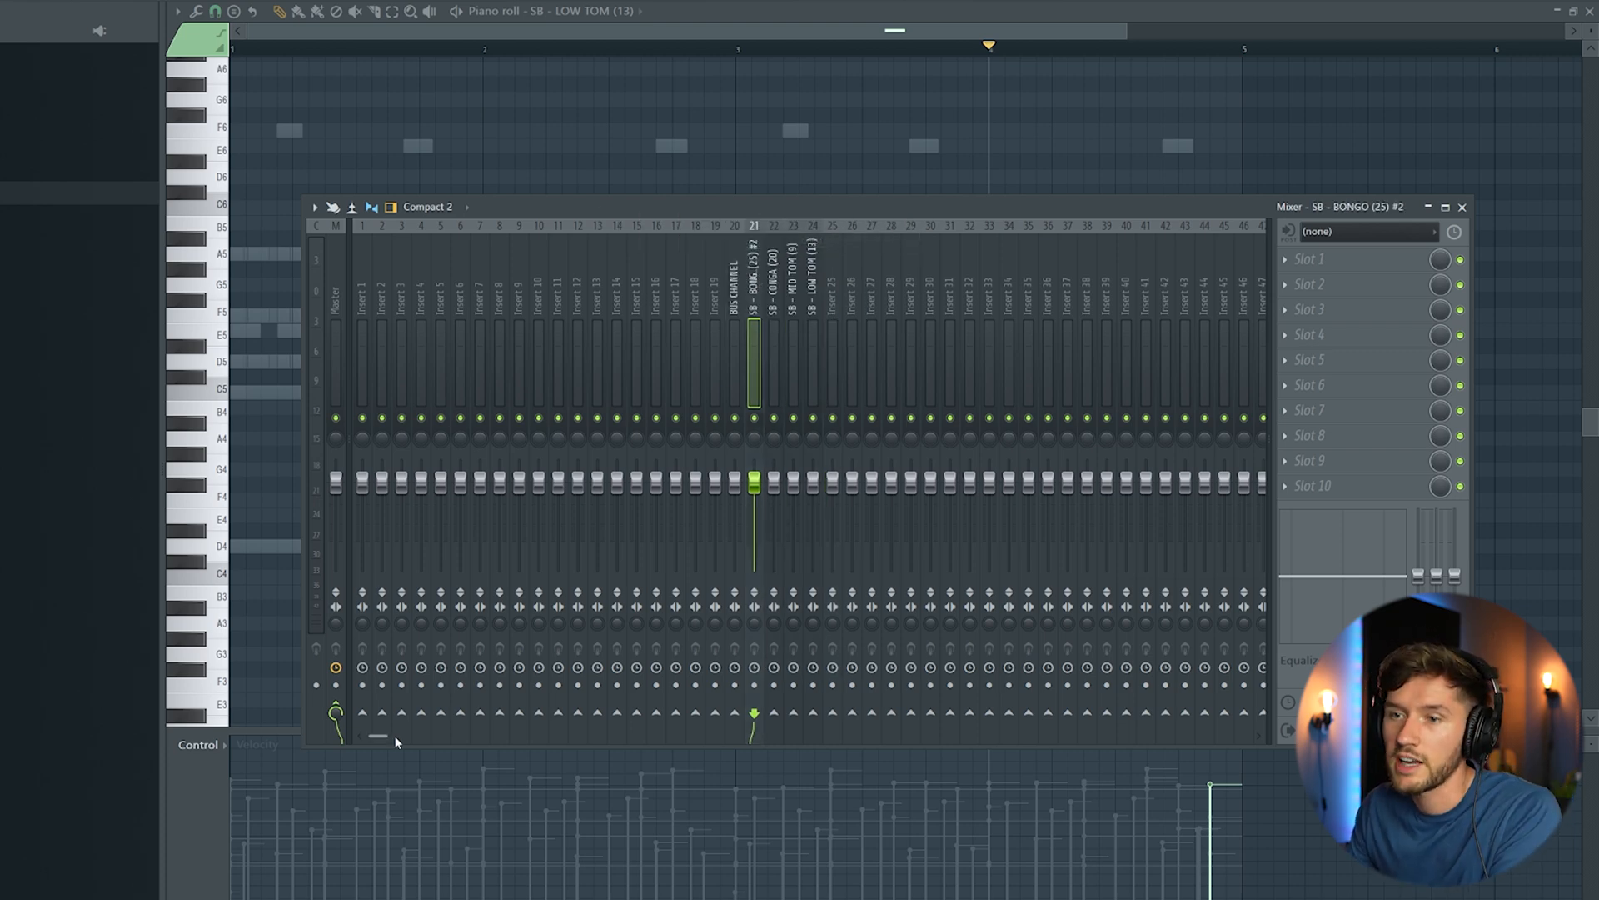
left_click(736, 718)
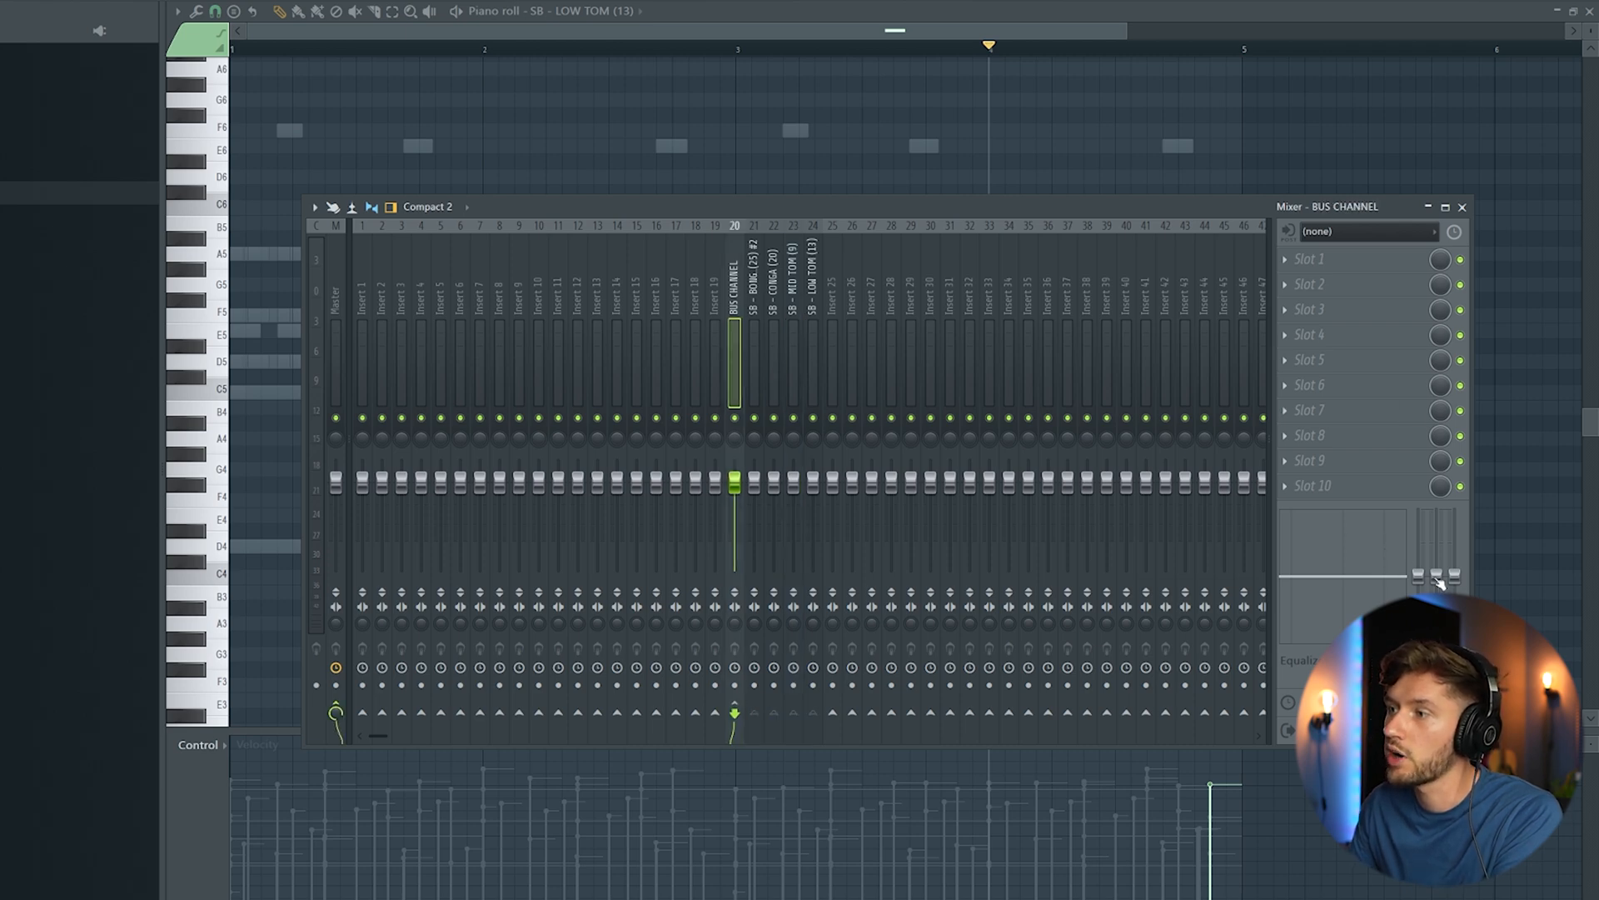
Step: Load ValhallaVintageVerb in slot 1 of the BUS CHANNEL mixer track and play bar 4 as a loop
left_click(1294, 260)
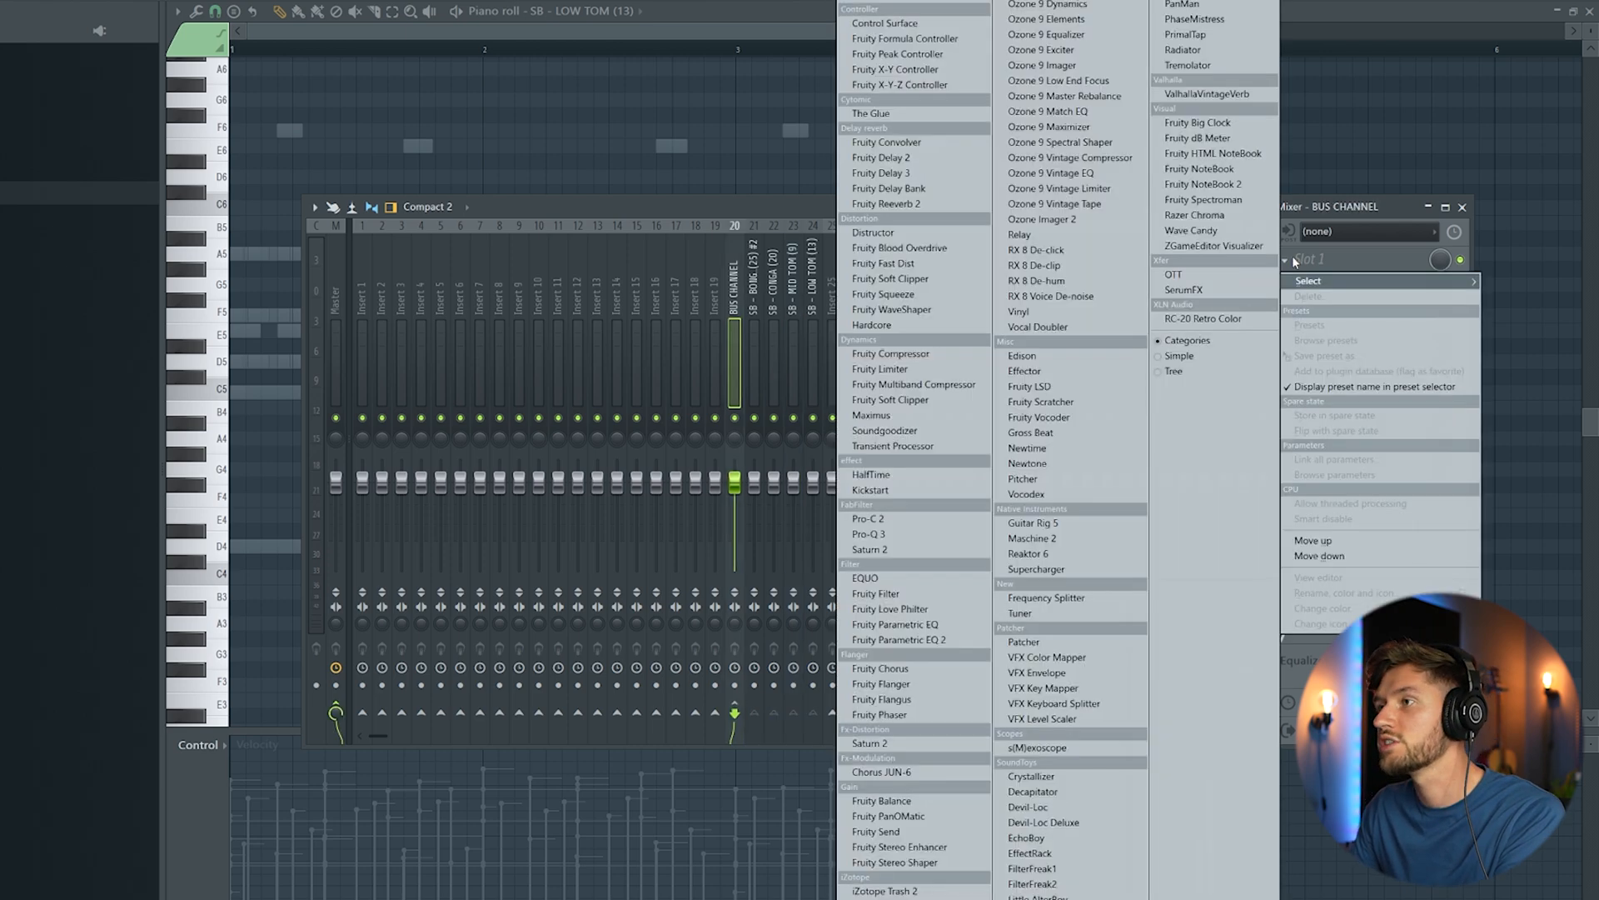
left_click(1211, 94)
left_click_drag(438, 131, 576, 177)
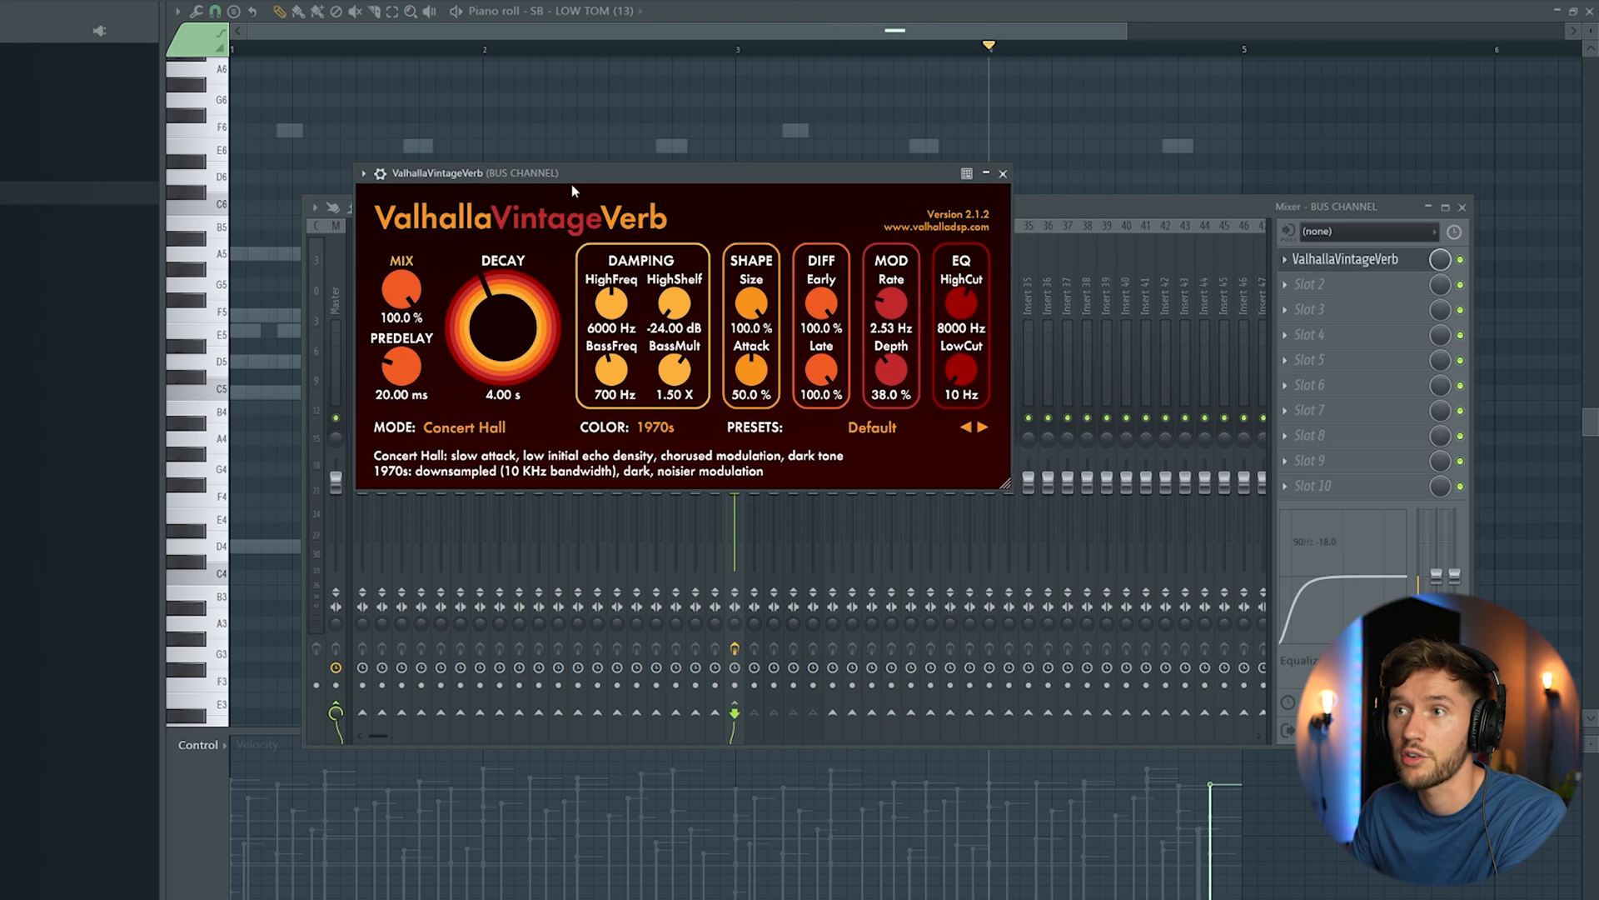
left_click_drag(1006, 55, 1244, 67)
key("F9")
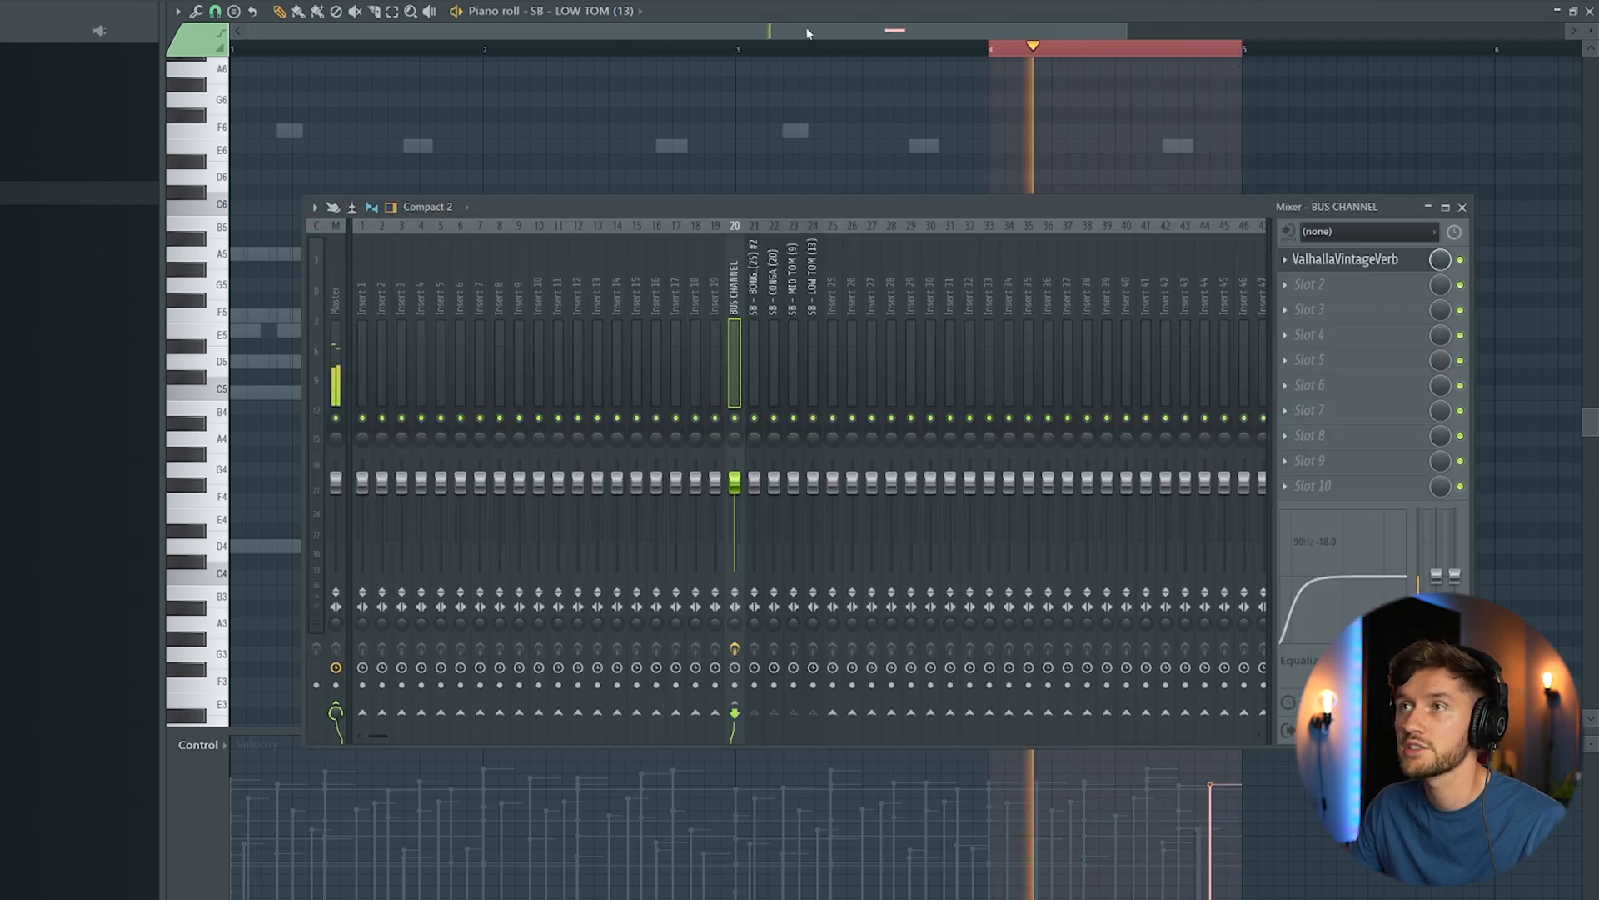
Step: Set the bus reverb to Plate mode with 21.2 % mix, 0.00 ms predelay, 1500 Hz LowCut and 1.27 s decay
left_click(1367, 260)
mouse_move(407, 293)
left_mouse_down()
mouse_move(412, 432)
mouse_move(407, 308)
mouse_move(419, 319)
left_mouse_up()
left_click(463, 427)
left_click(458, 486)
left_click_drag(961, 372, 962, 369)
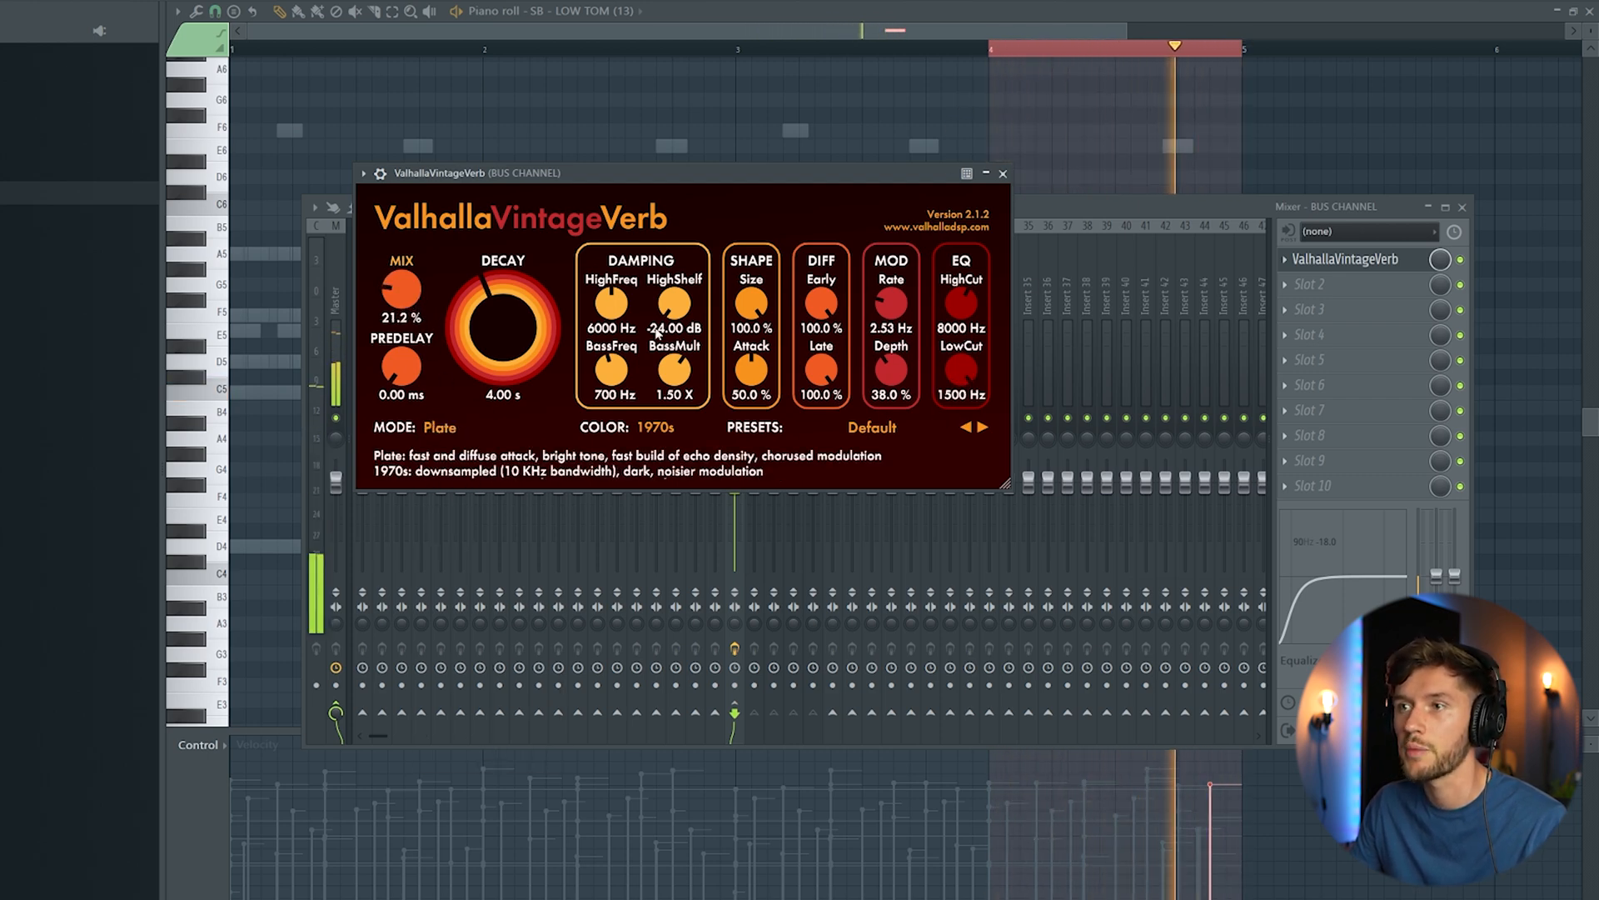
left_click_drag(518, 346, 520, 369)
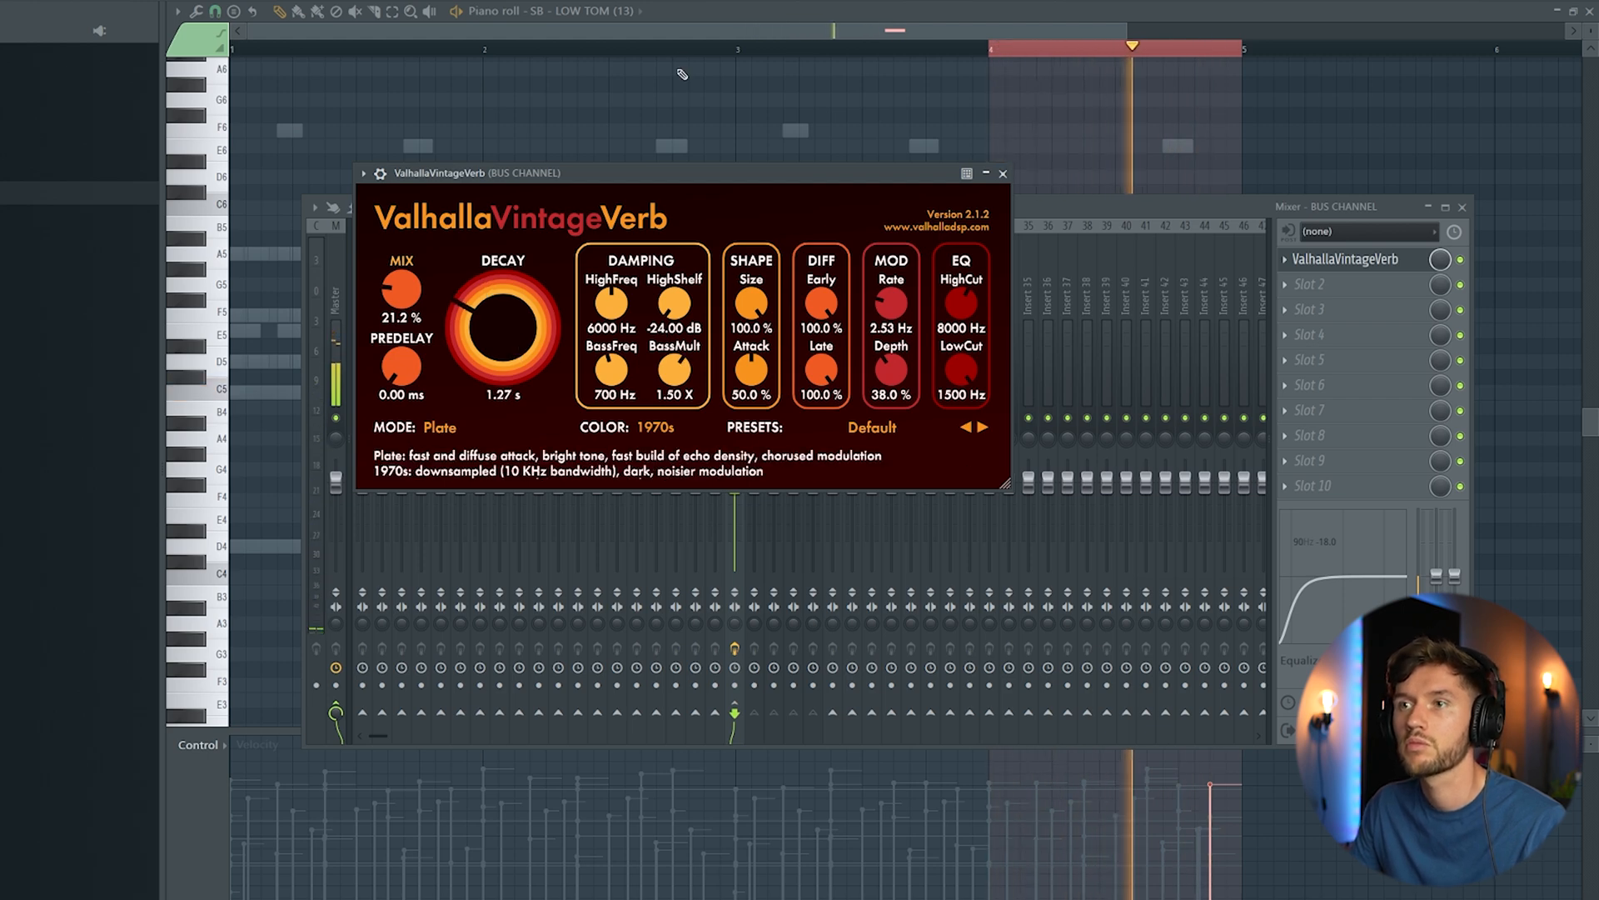
Step: Isolate the four fill percussion channels during playback and reduce the bus reverb to 1.04 s decay and 11.6 % mix
key("F6")
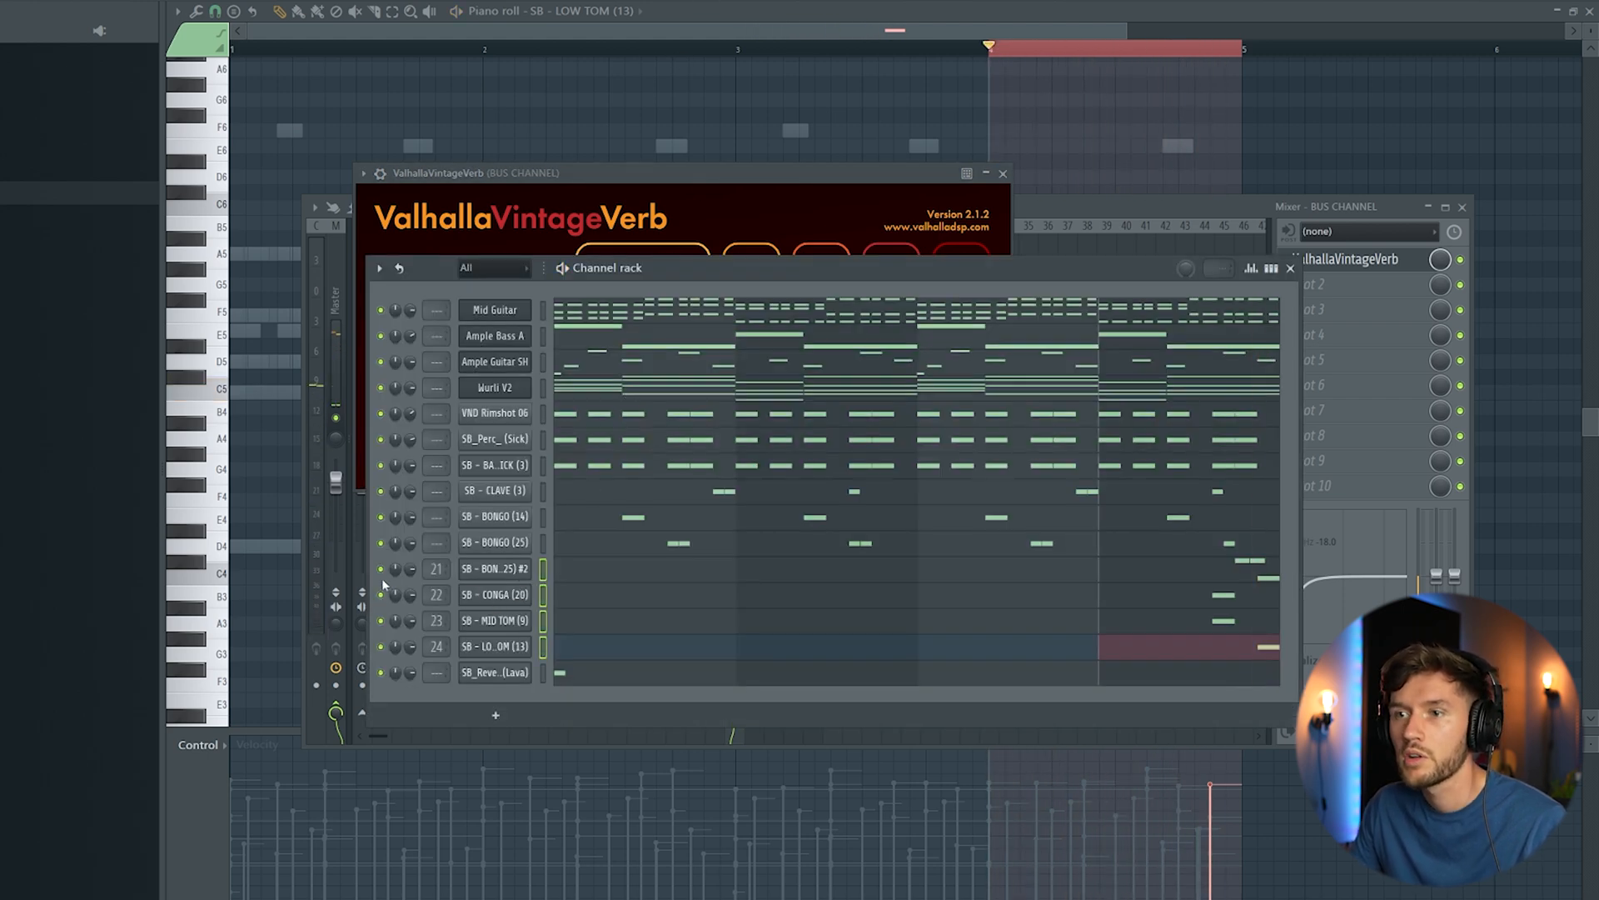
key("space")
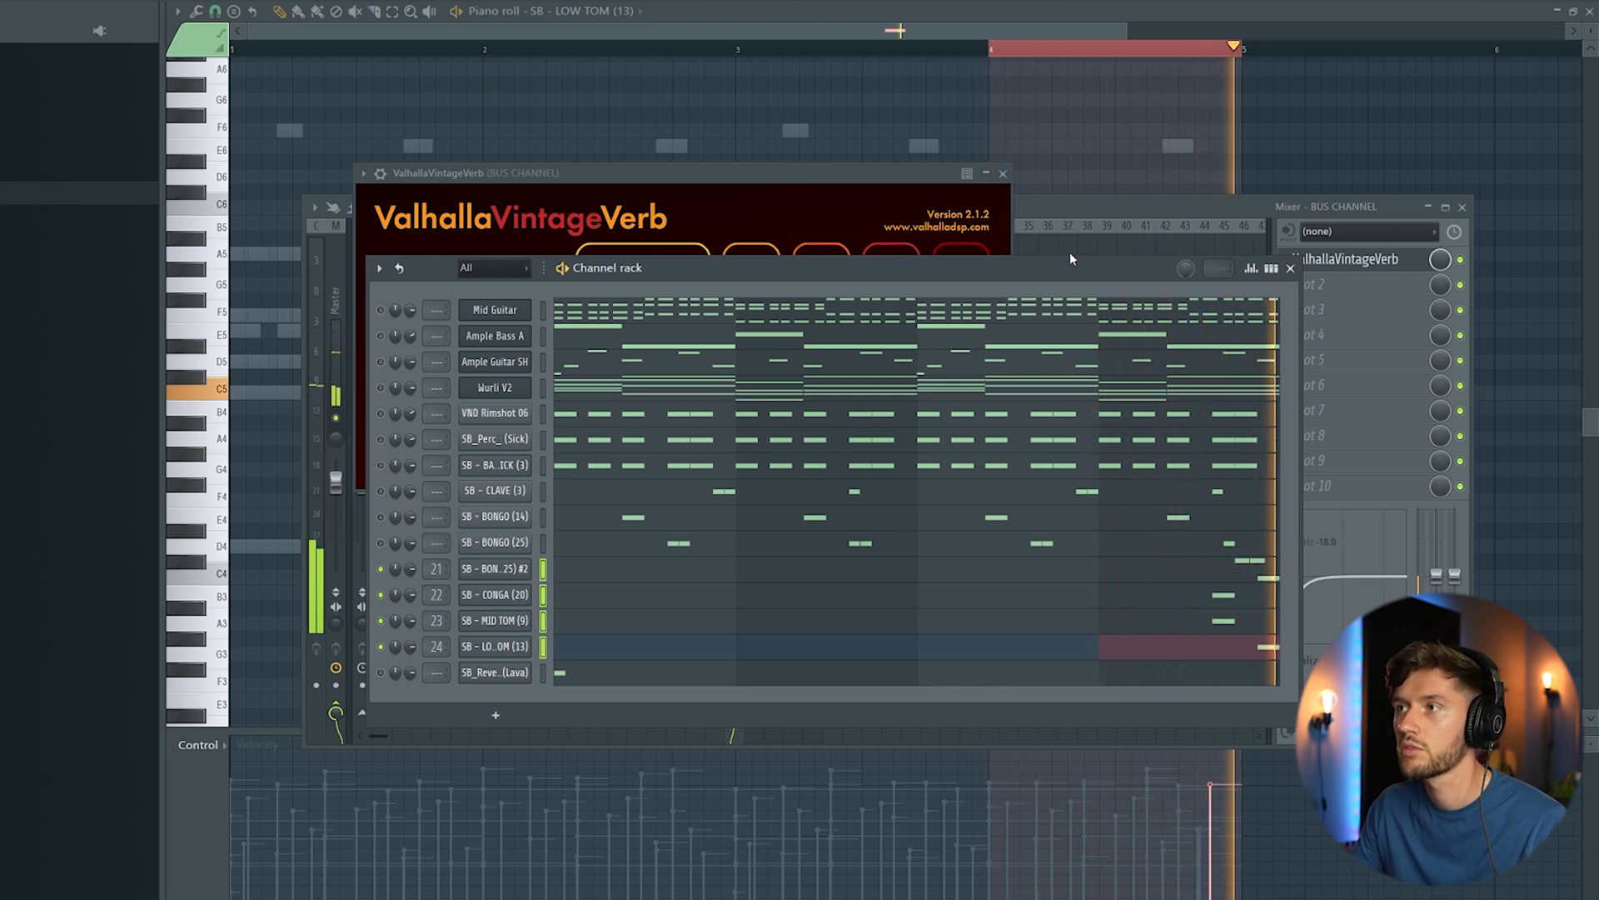
left_click(1134, 213)
double_click(1338, 259)
left_click_drag(410, 283, 479, 331)
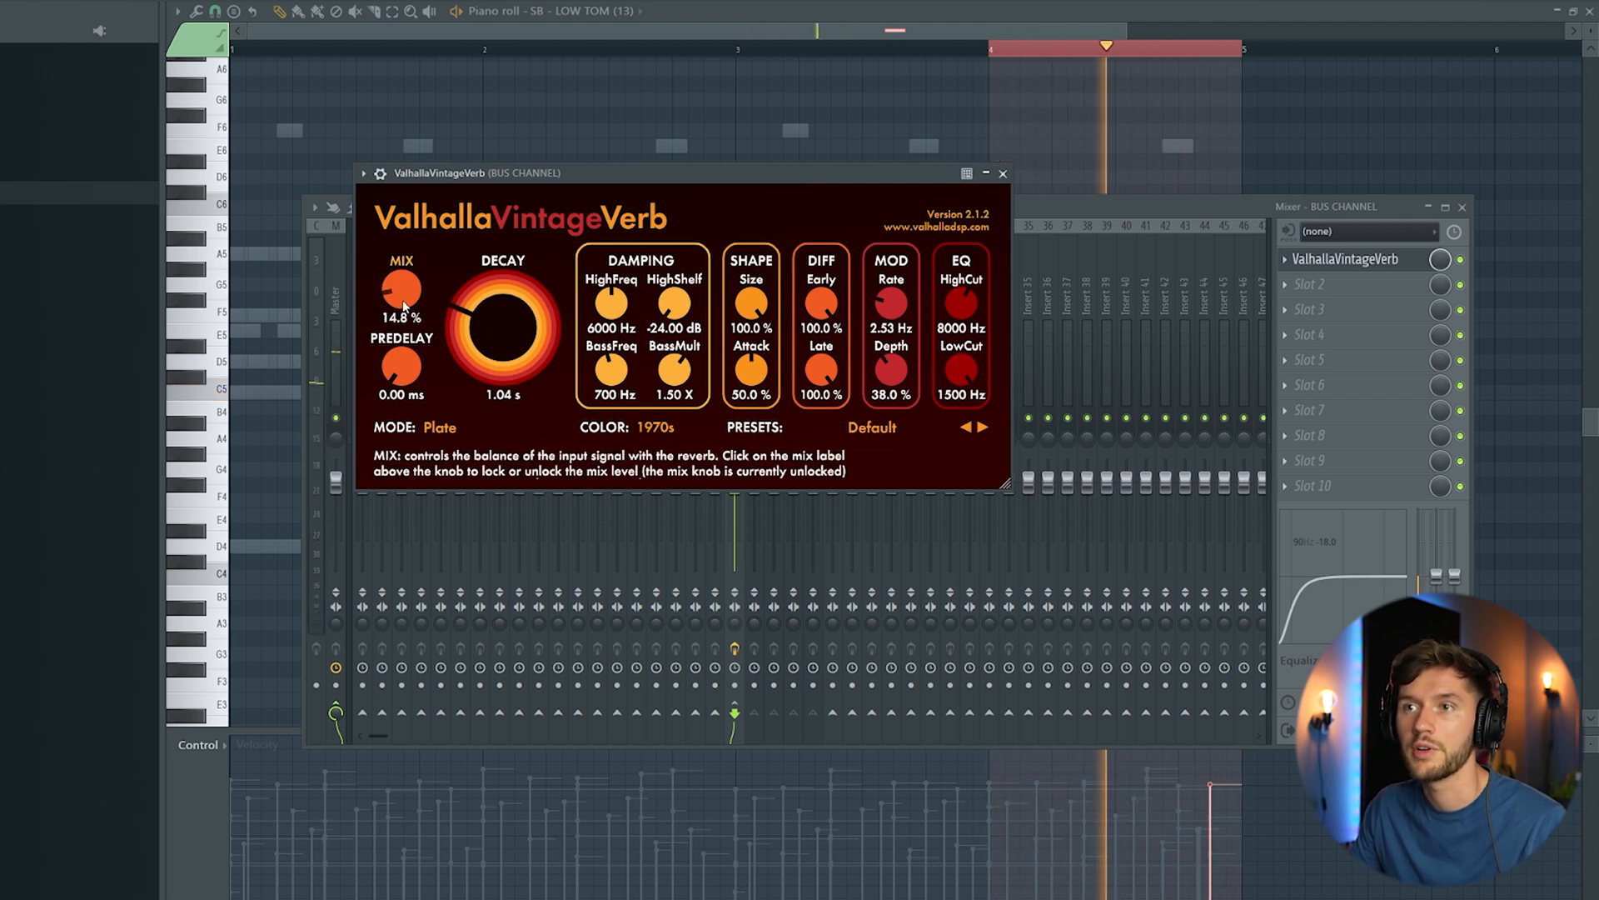
left_click_drag(403, 306, 404, 311)
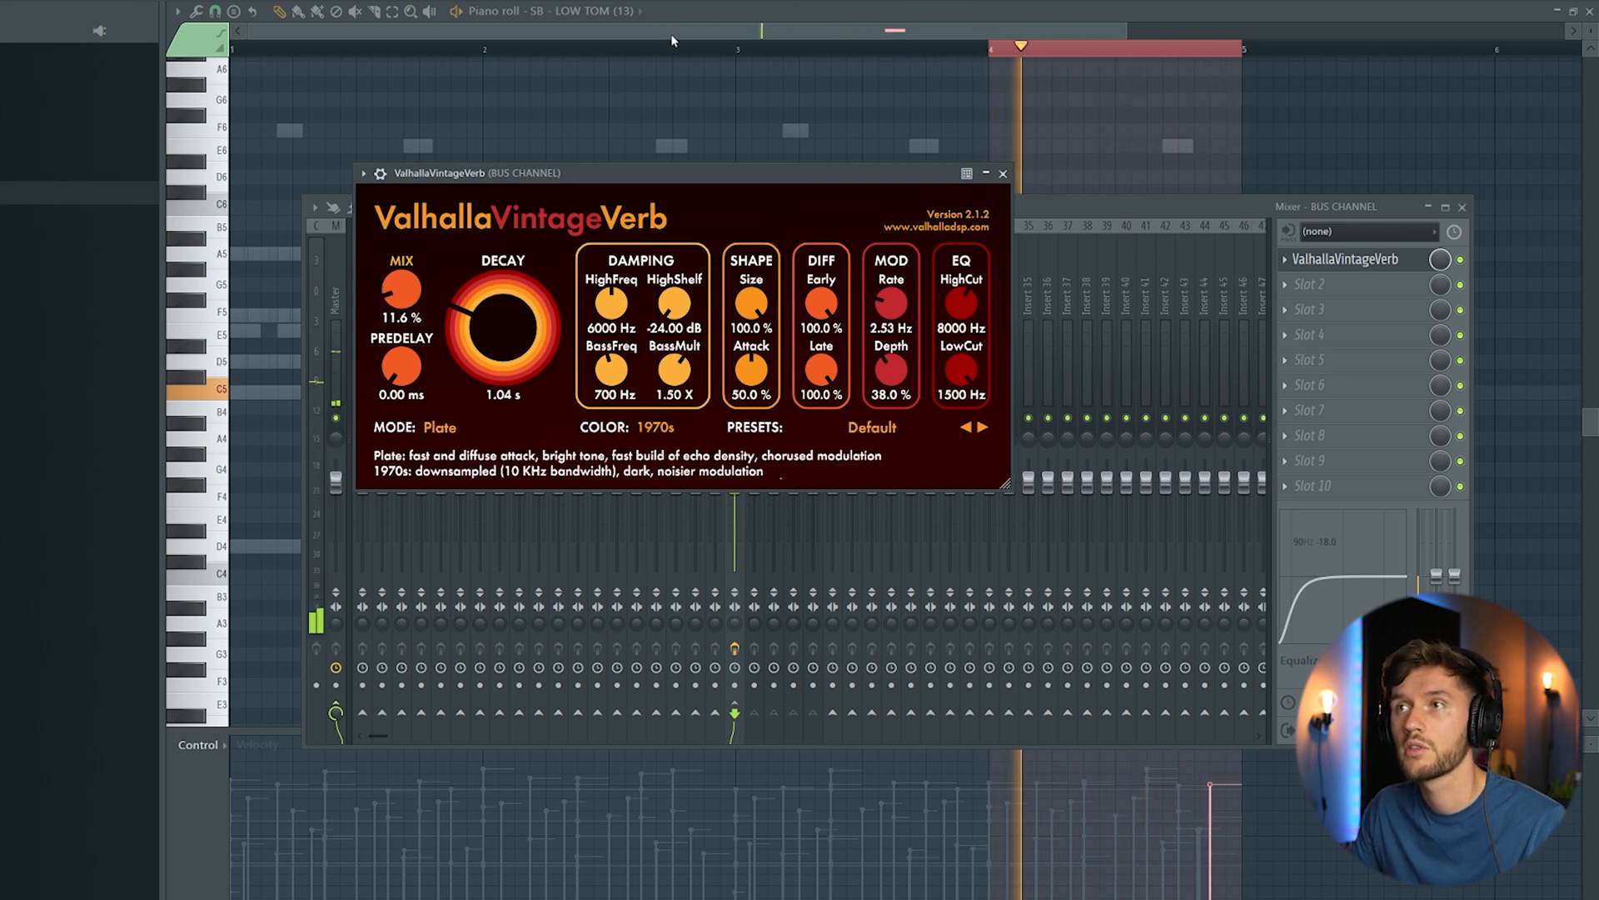
Step: Unmute all other channels and play back bar 4 with the full loop
left_click(698, 8)
key("space")
key("F6")
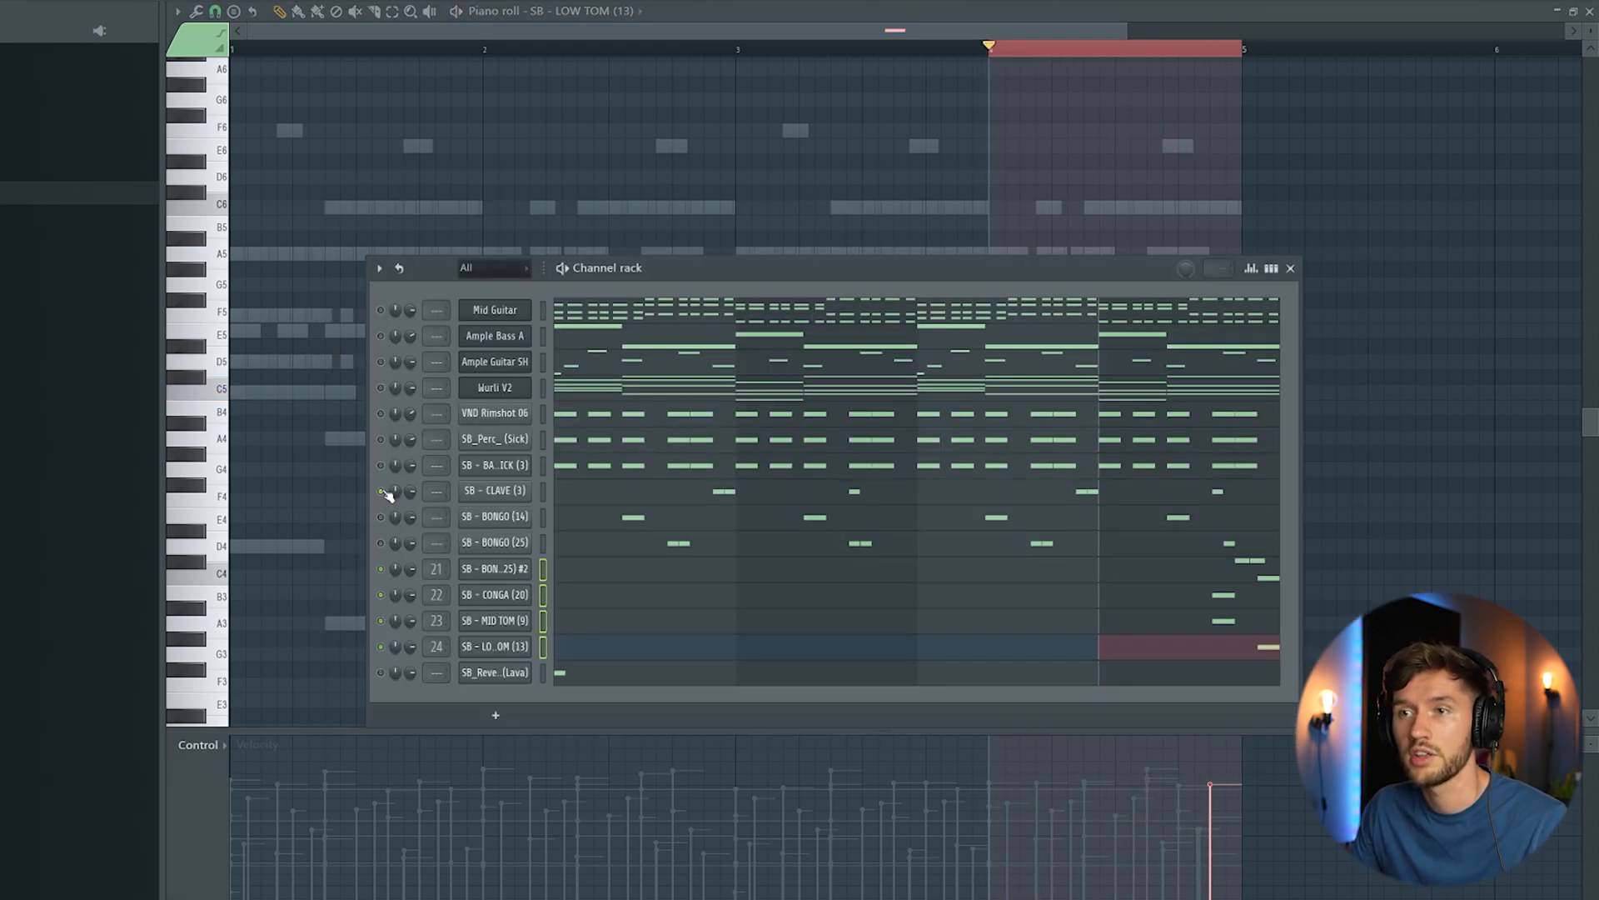
key("space")
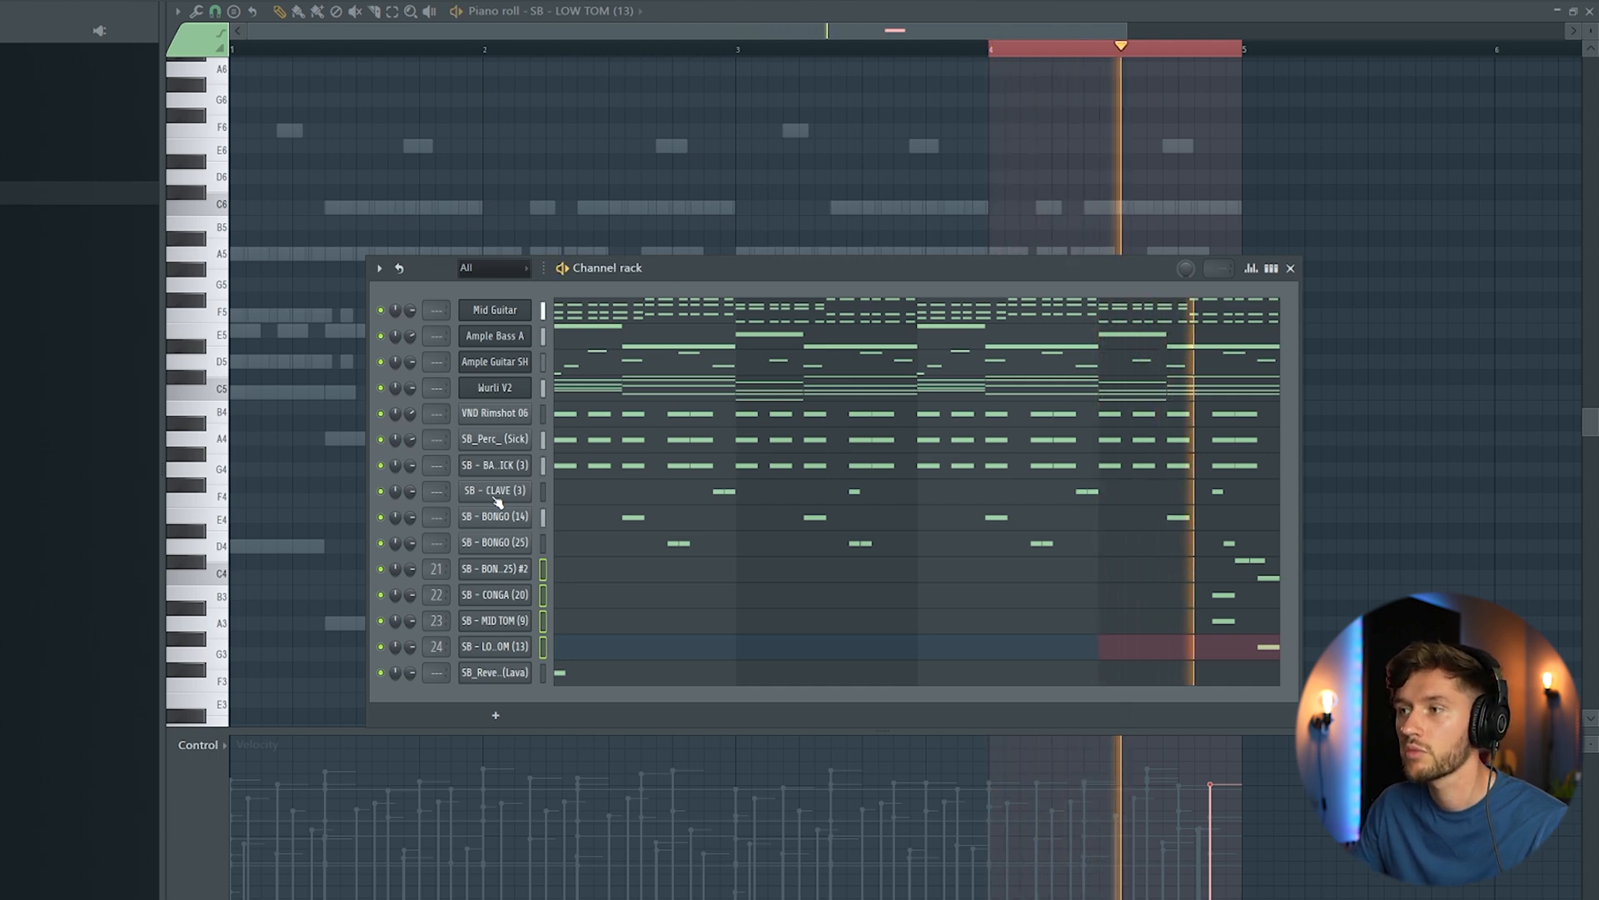
key("space")
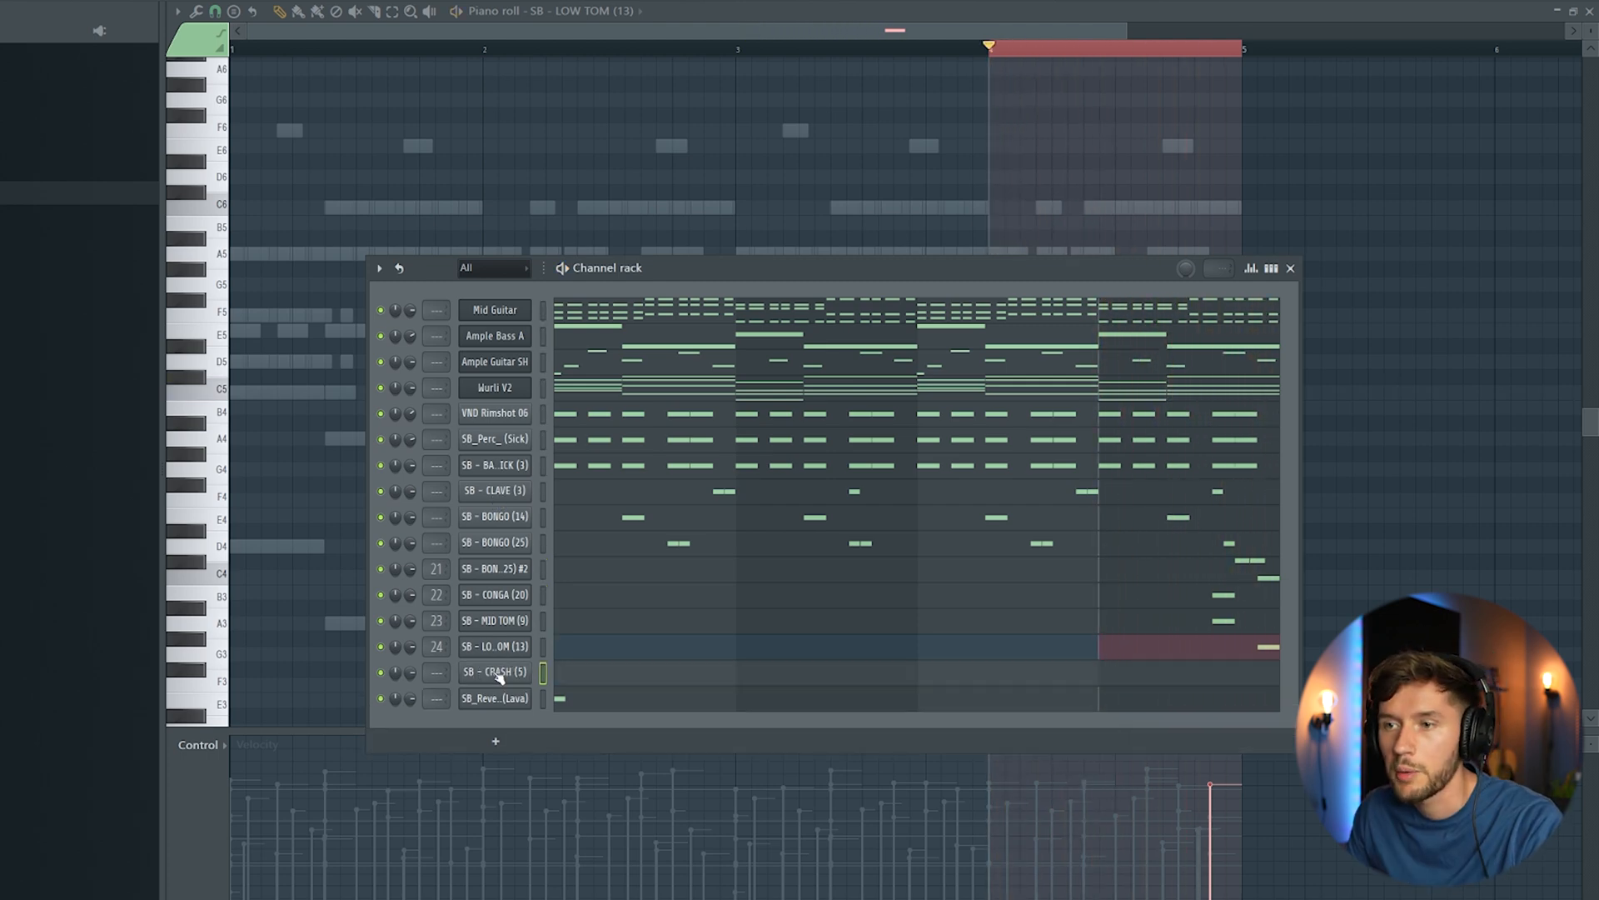
Step: Add an SB - CRASH (5) channel with a C5 hit on step 9 of bar 4 and lower the note's velocity
left_click(498, 673)
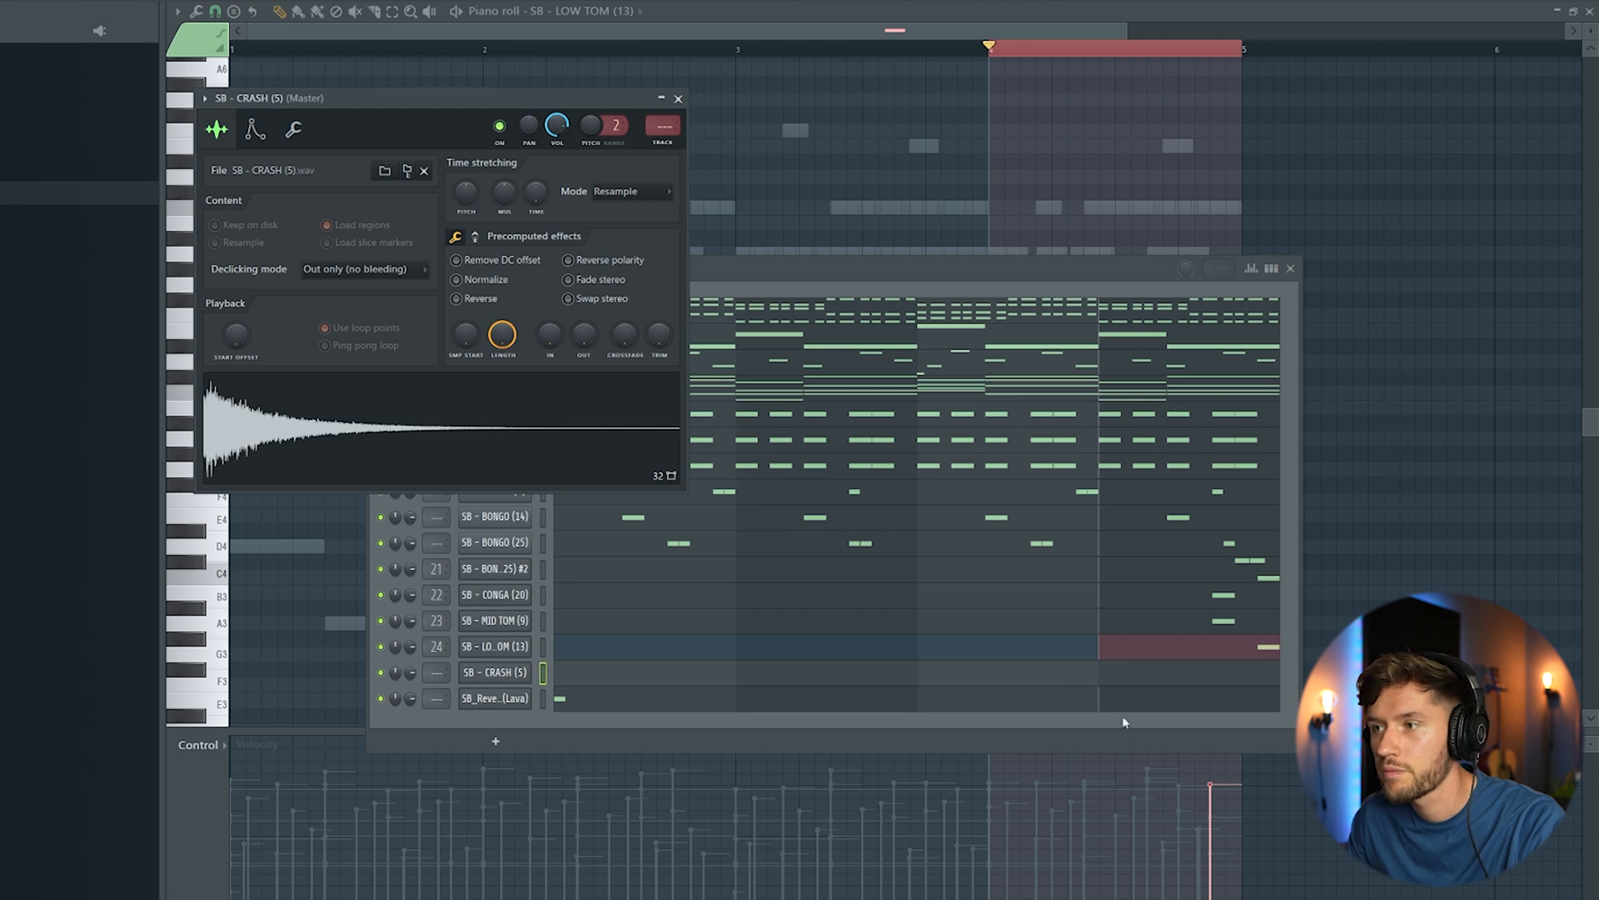
left_click(1161, 679)
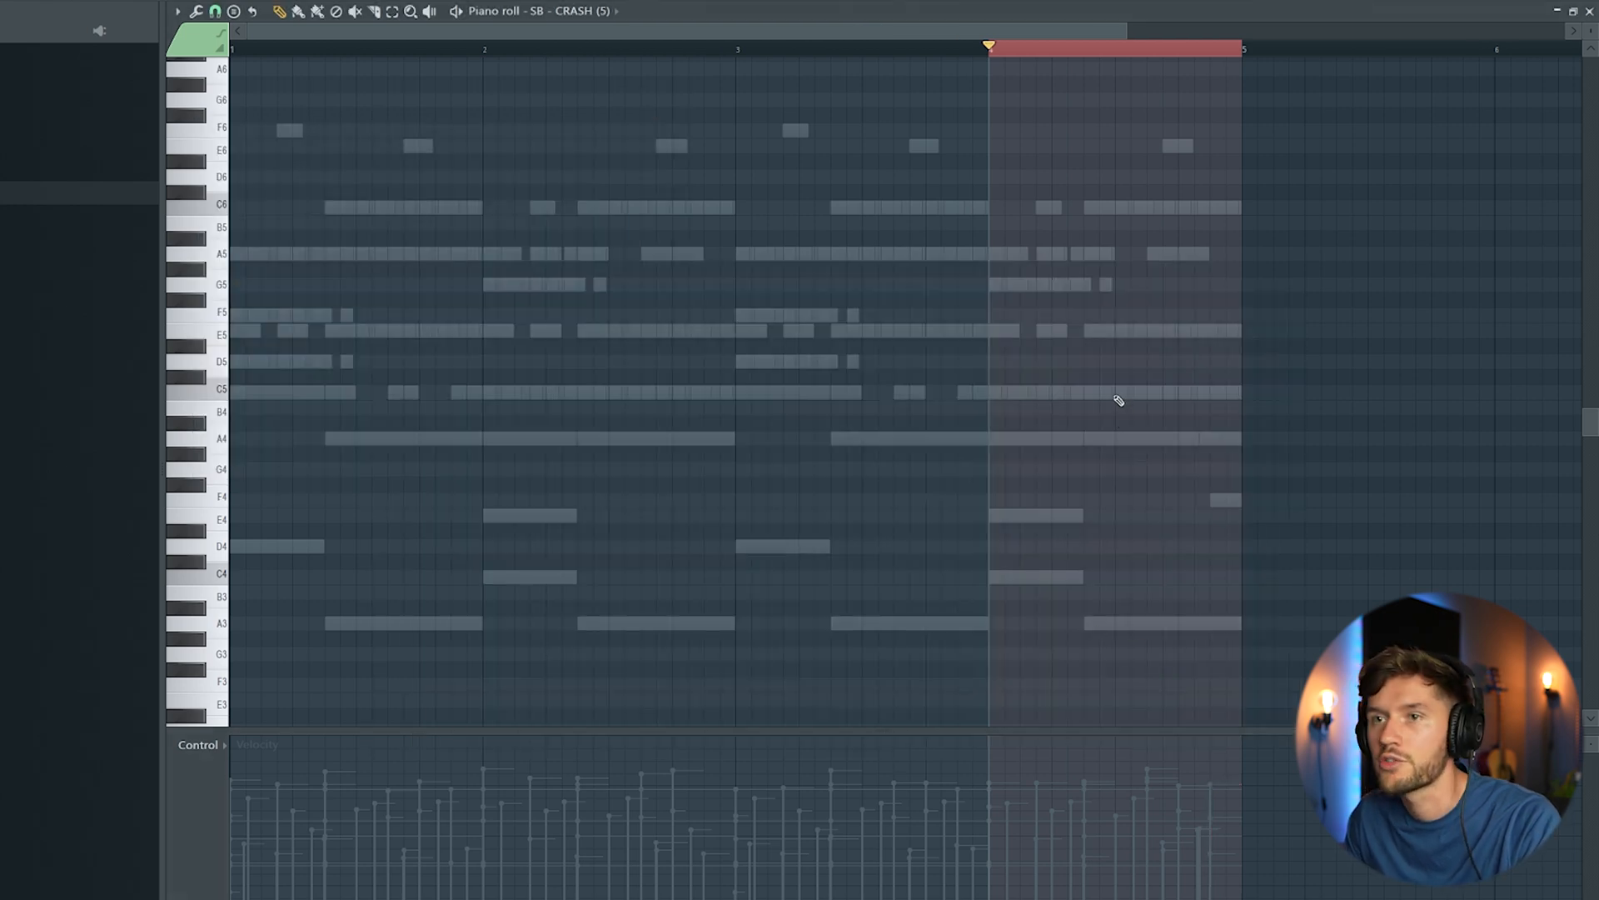
key("space")
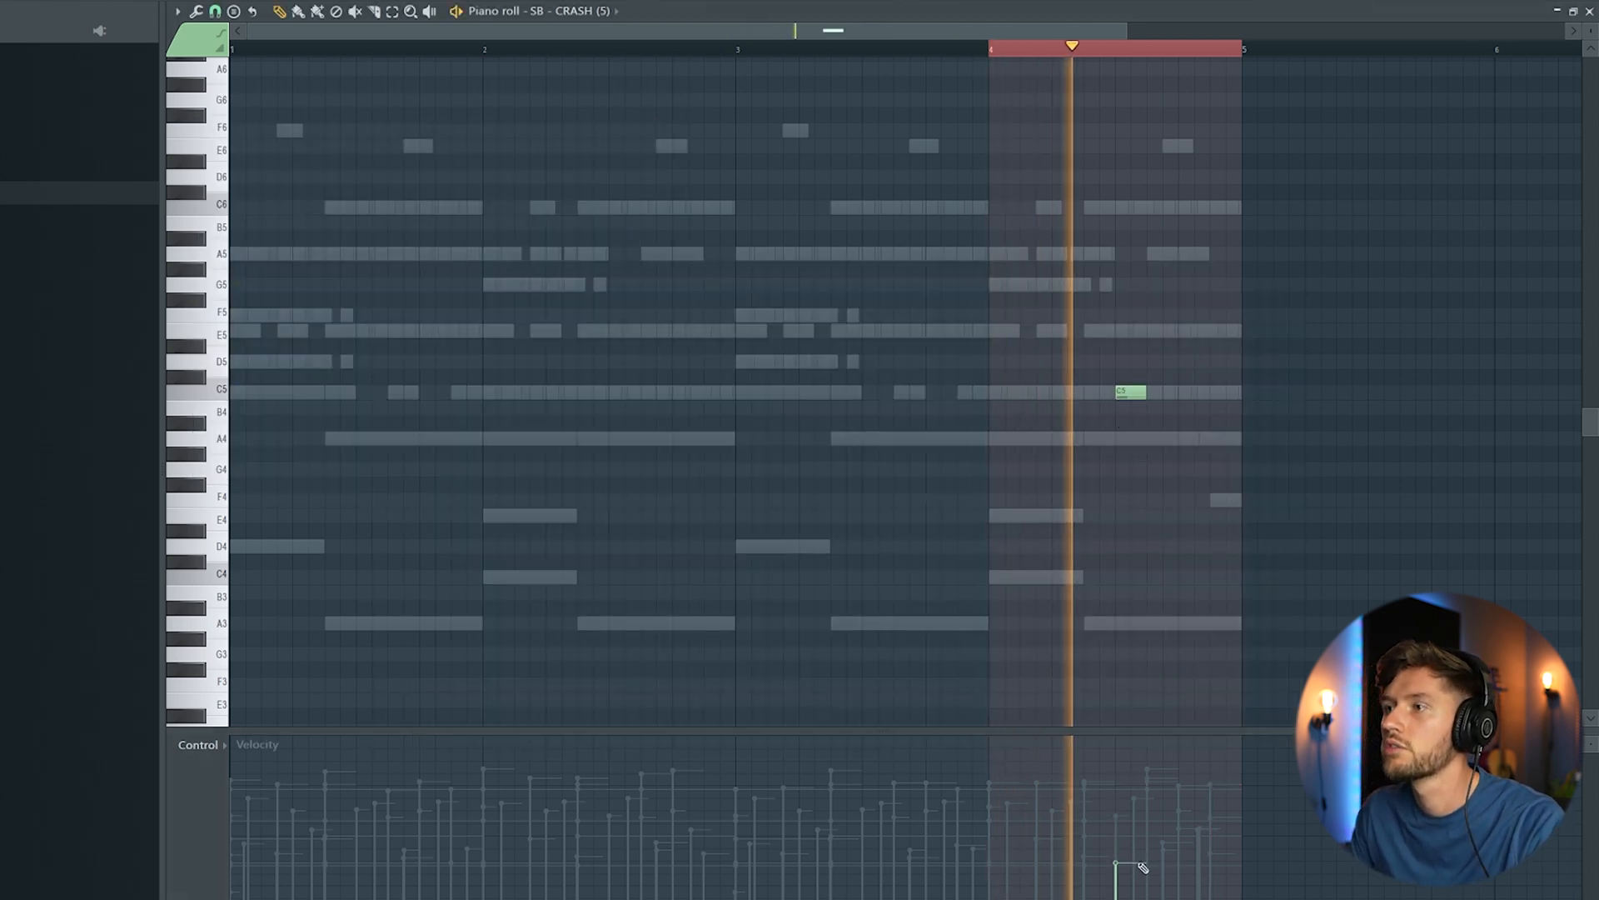
left_click_drag(1143, 868, 1144, 892)
key("space")
Step: Switch to the finished arrangement's ROLL pattern and play its bar 4 fill as a loop
key("F6")
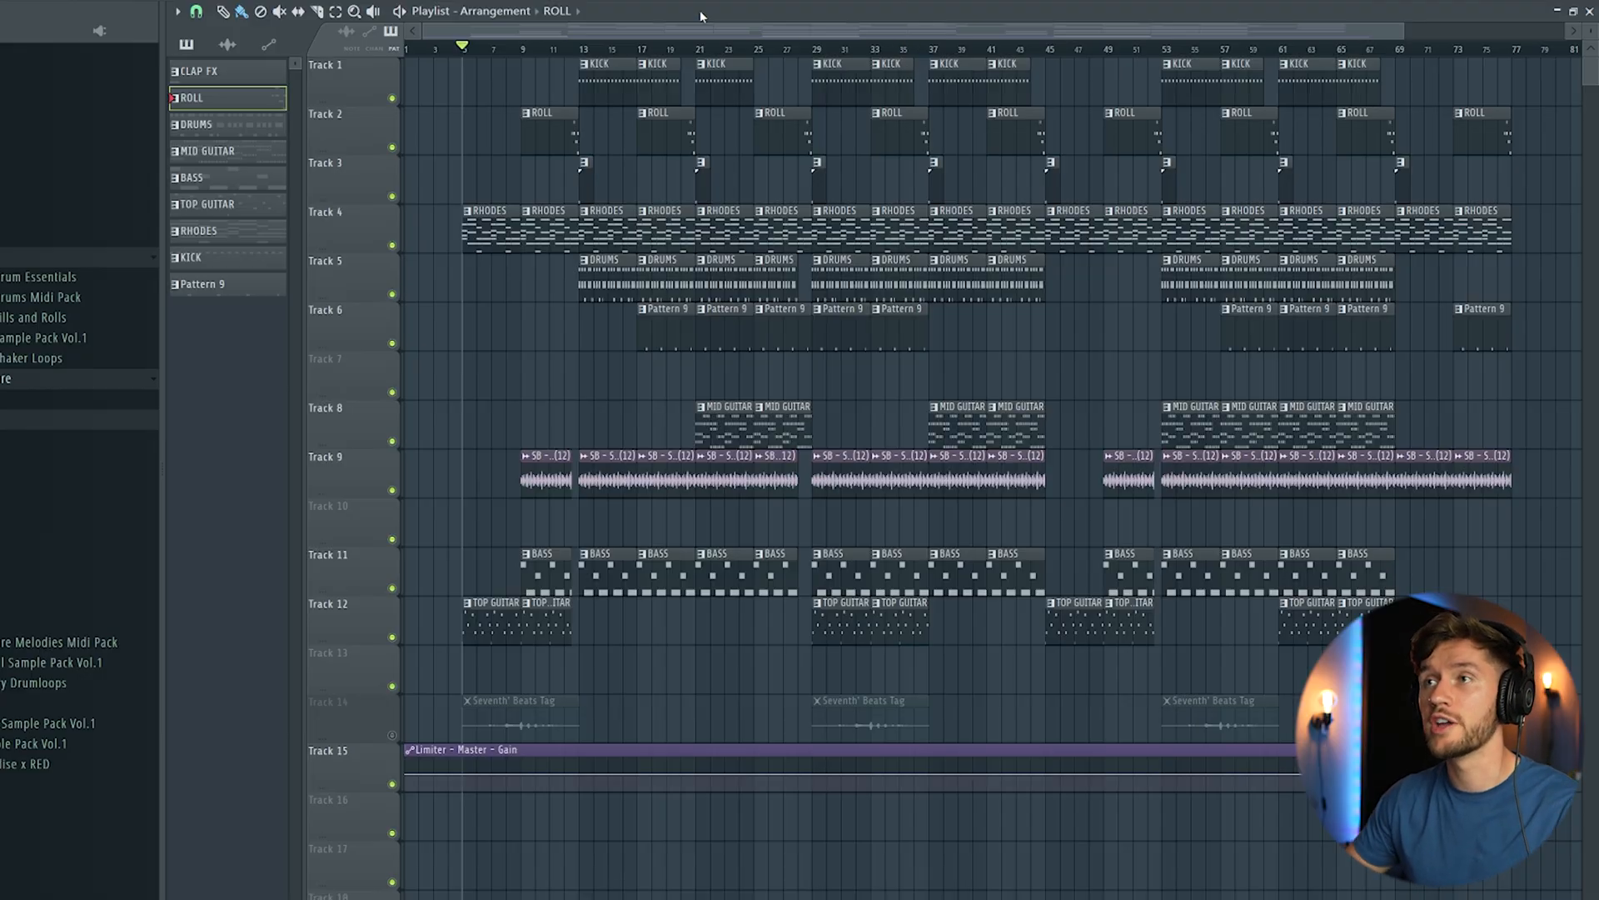
key("F6")
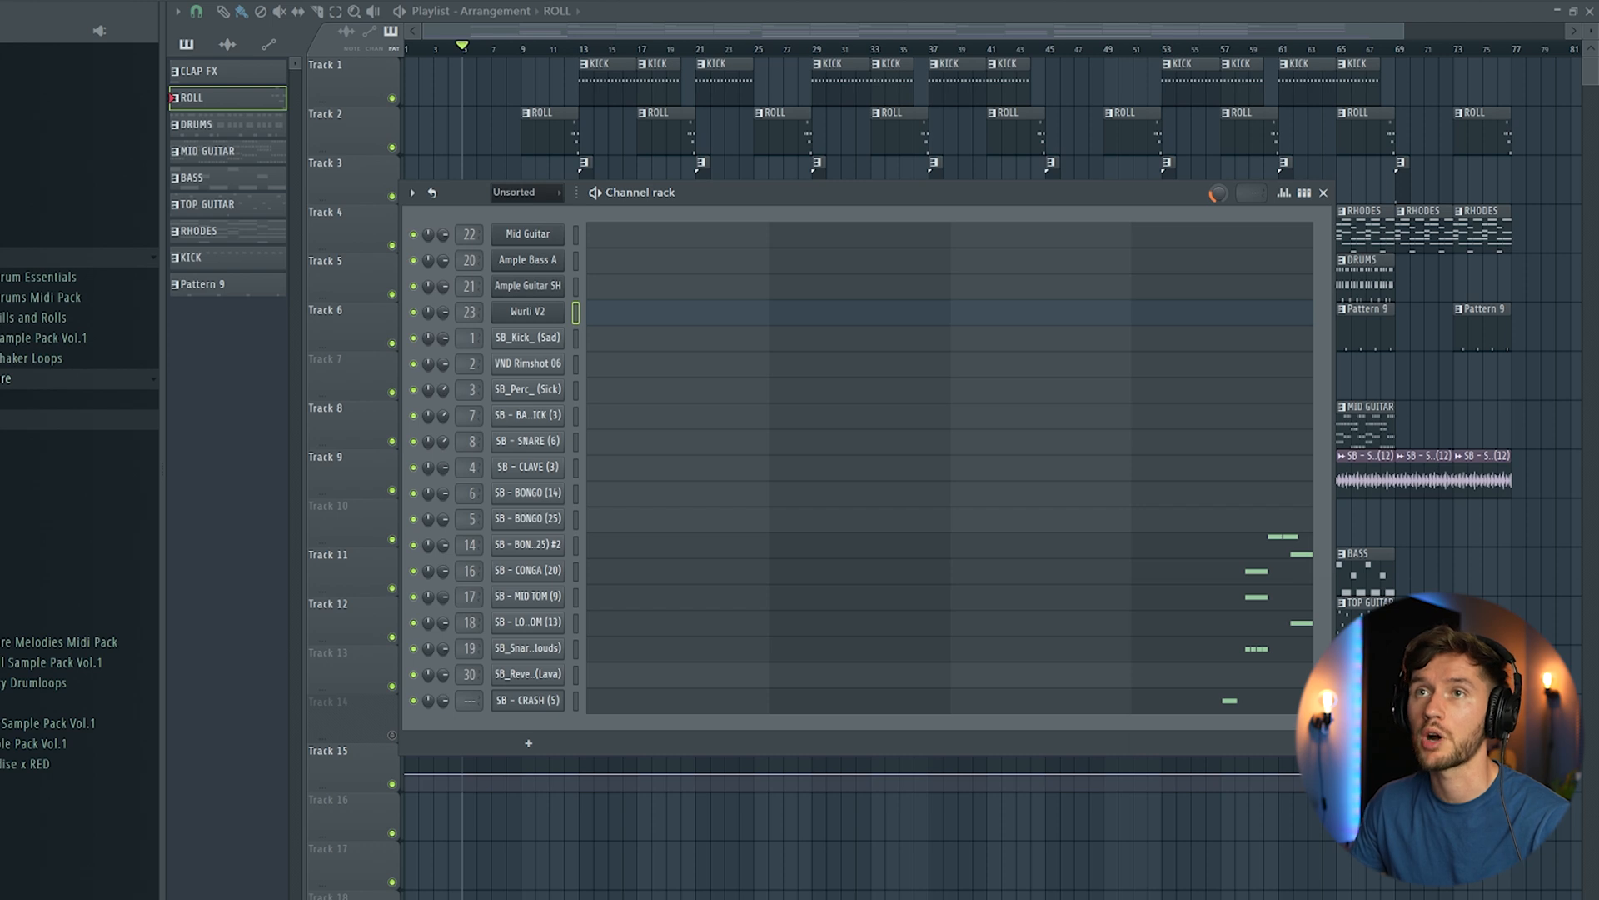
left_click(1201, 241)
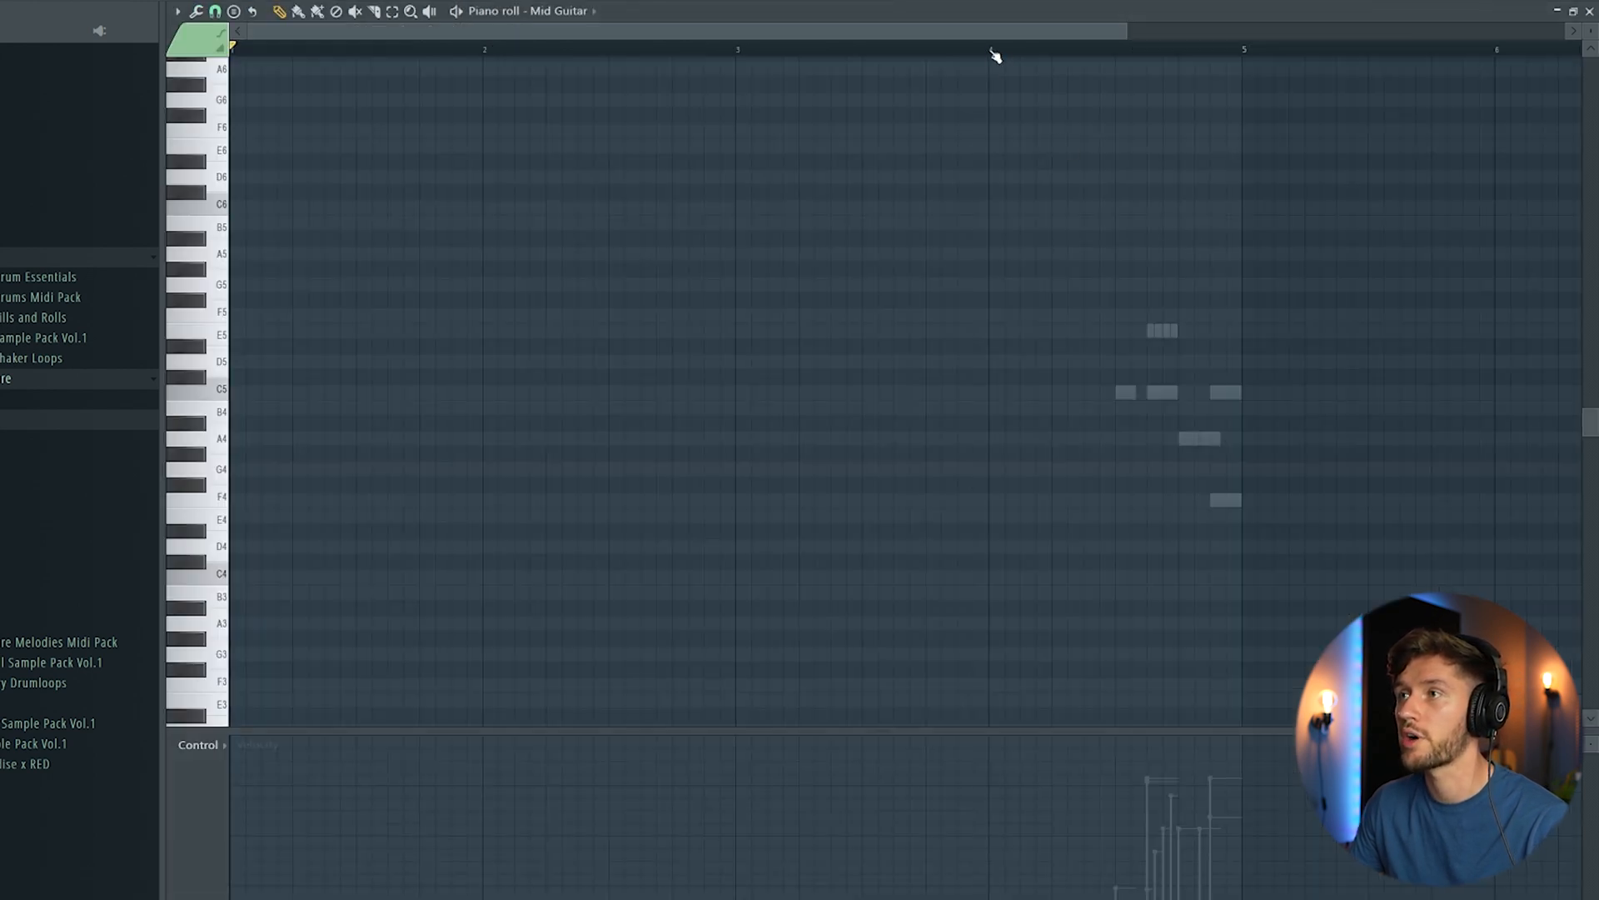
left_click_drag(993, 55, 1275, 61)
key("space")
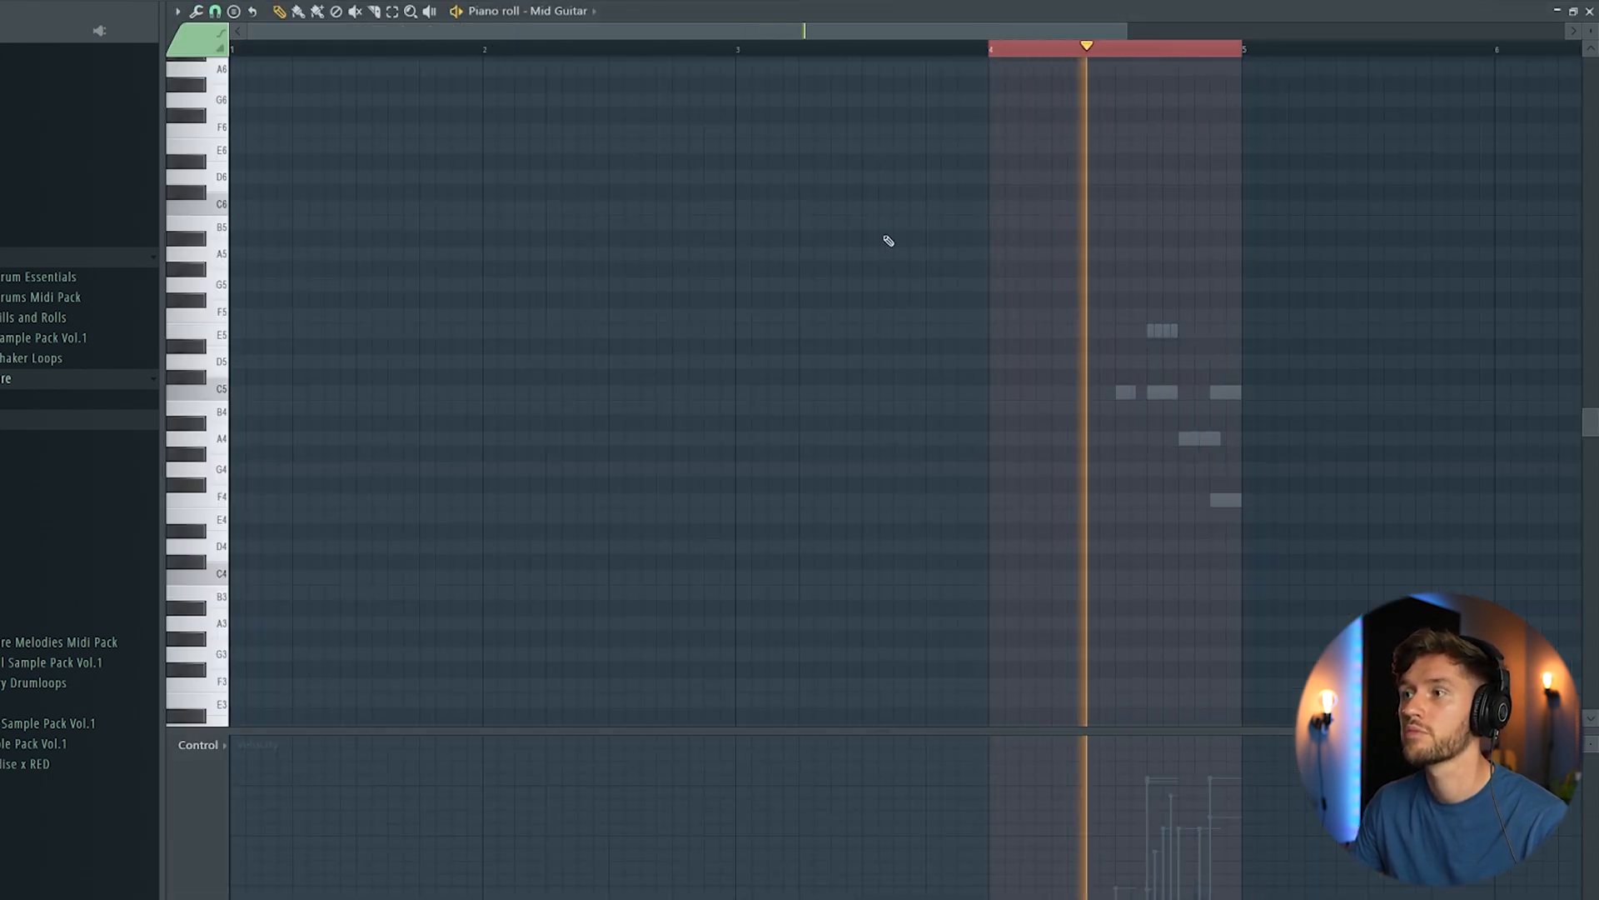
Step: Examine the SB_Snare_ (Clouds) channel's sample, its E5 roll notes and their velocities in bar 4, and play the fill
key("F6")
key("space")
left_click(543, 652)
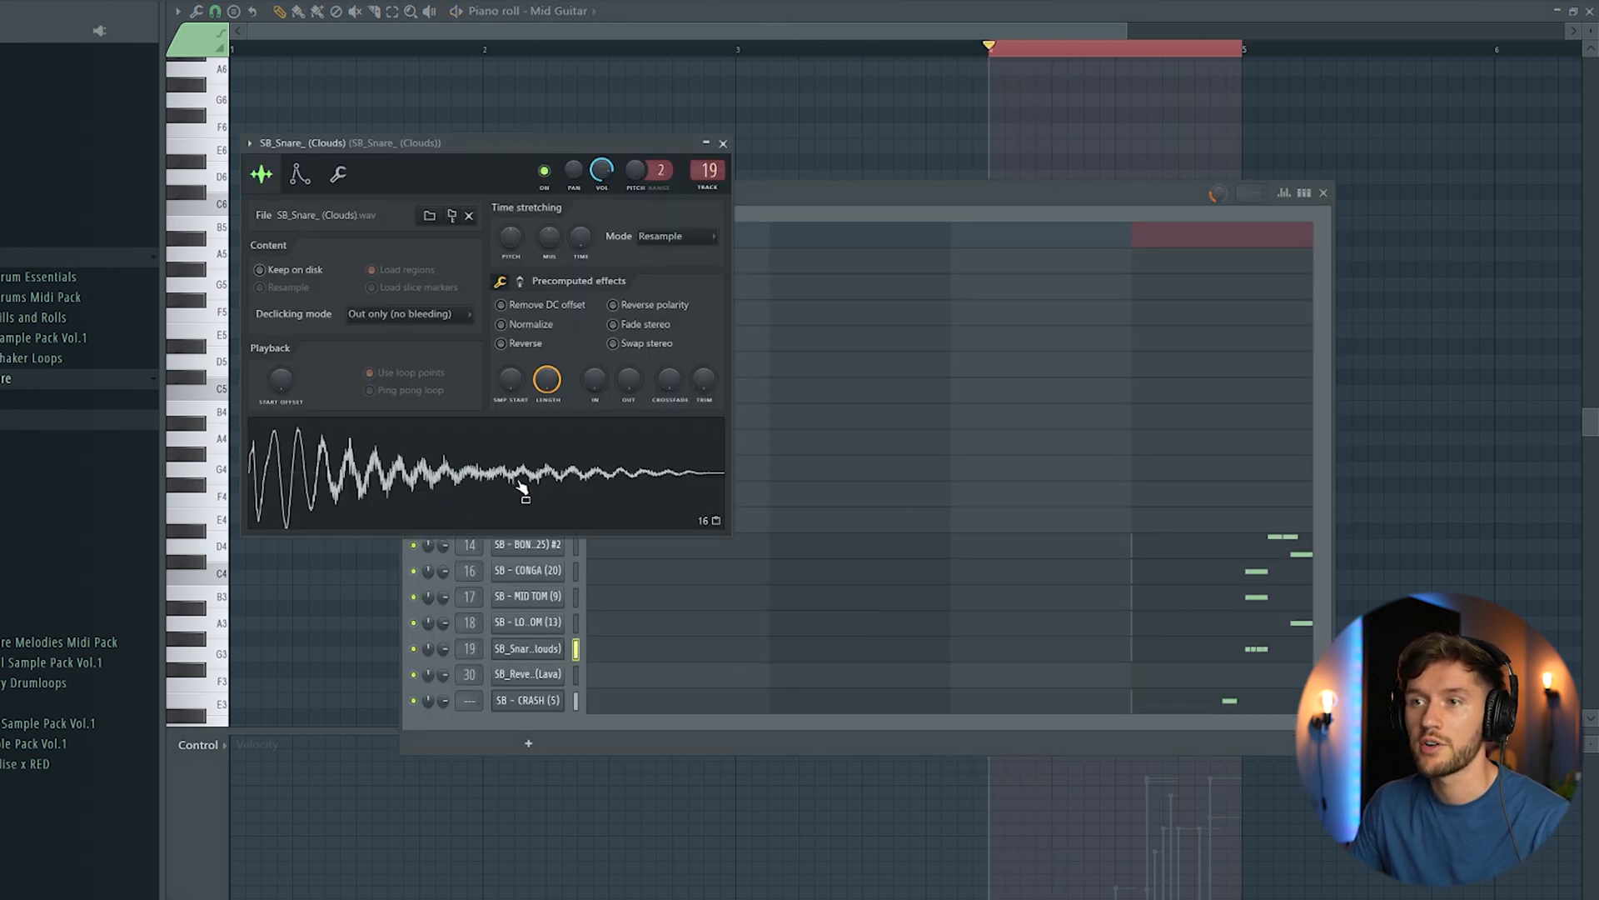
left_click(1286, 656)
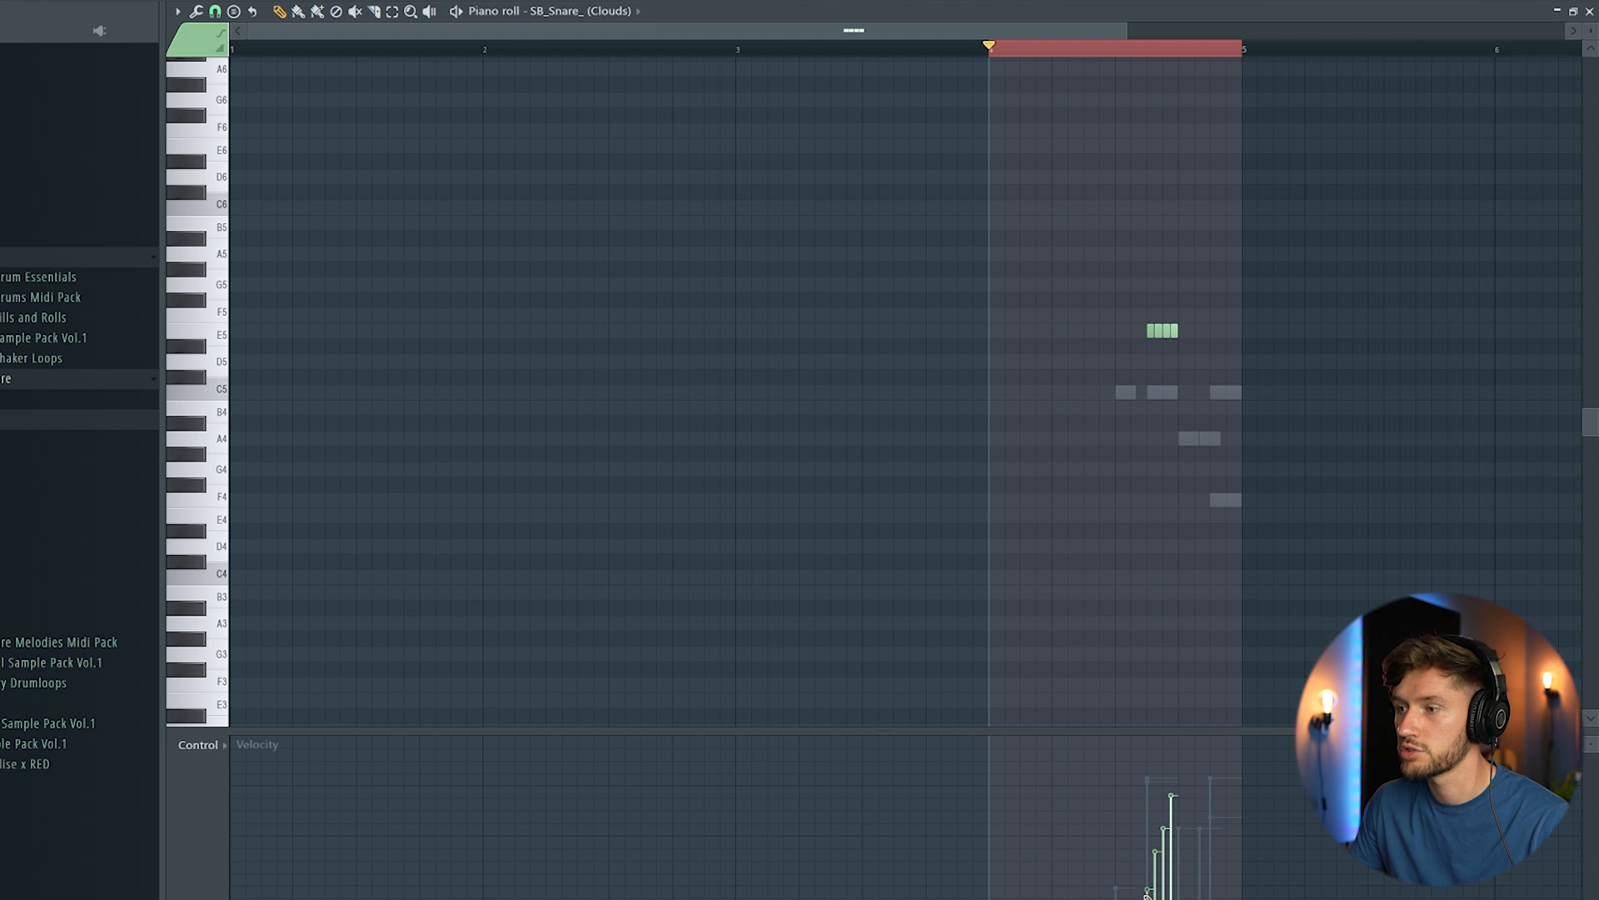
key("space")
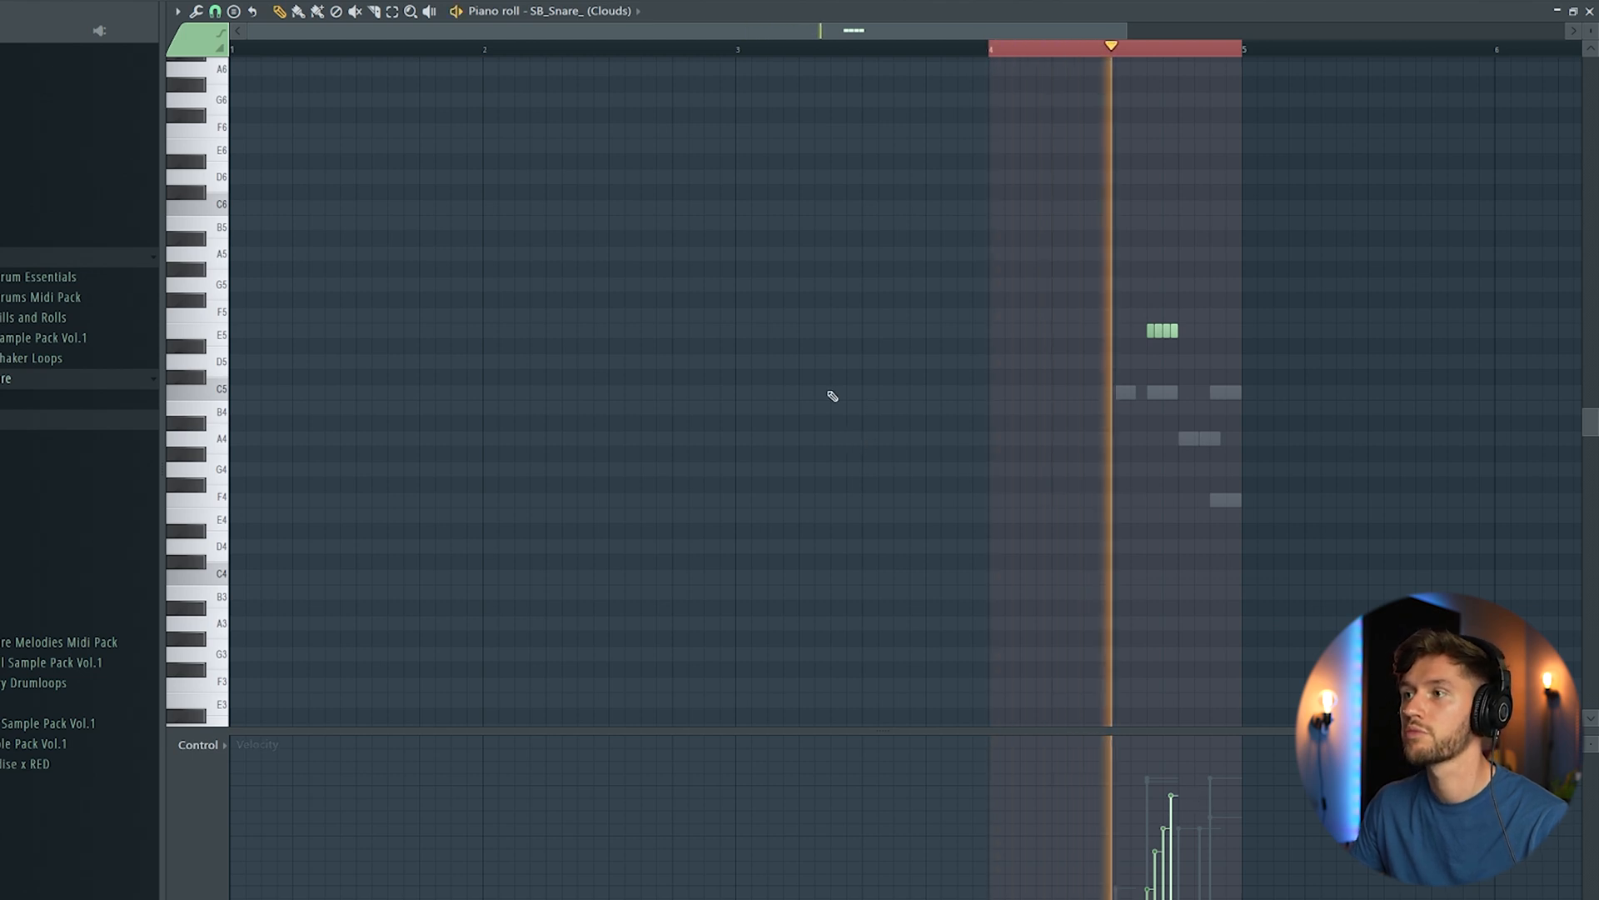
Step: Examine the snare's mixer routing and the ValhallaVintageVerb on the BUS CHANNEL at insert 15
key("F9")
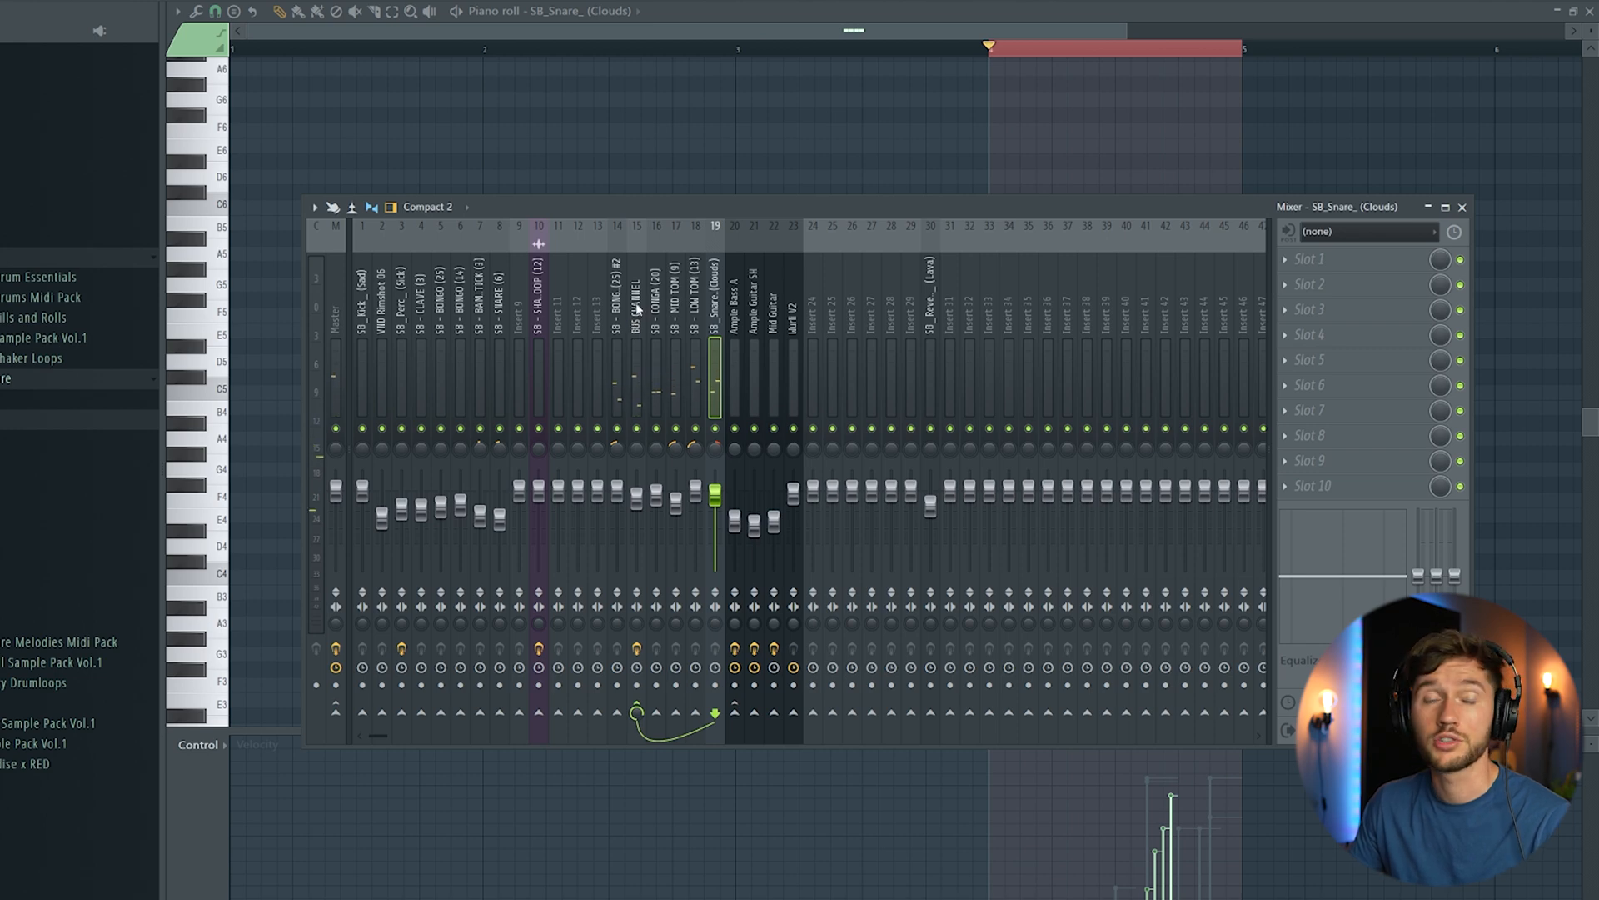
left_click(638, 308)
left_click(1379, 260)
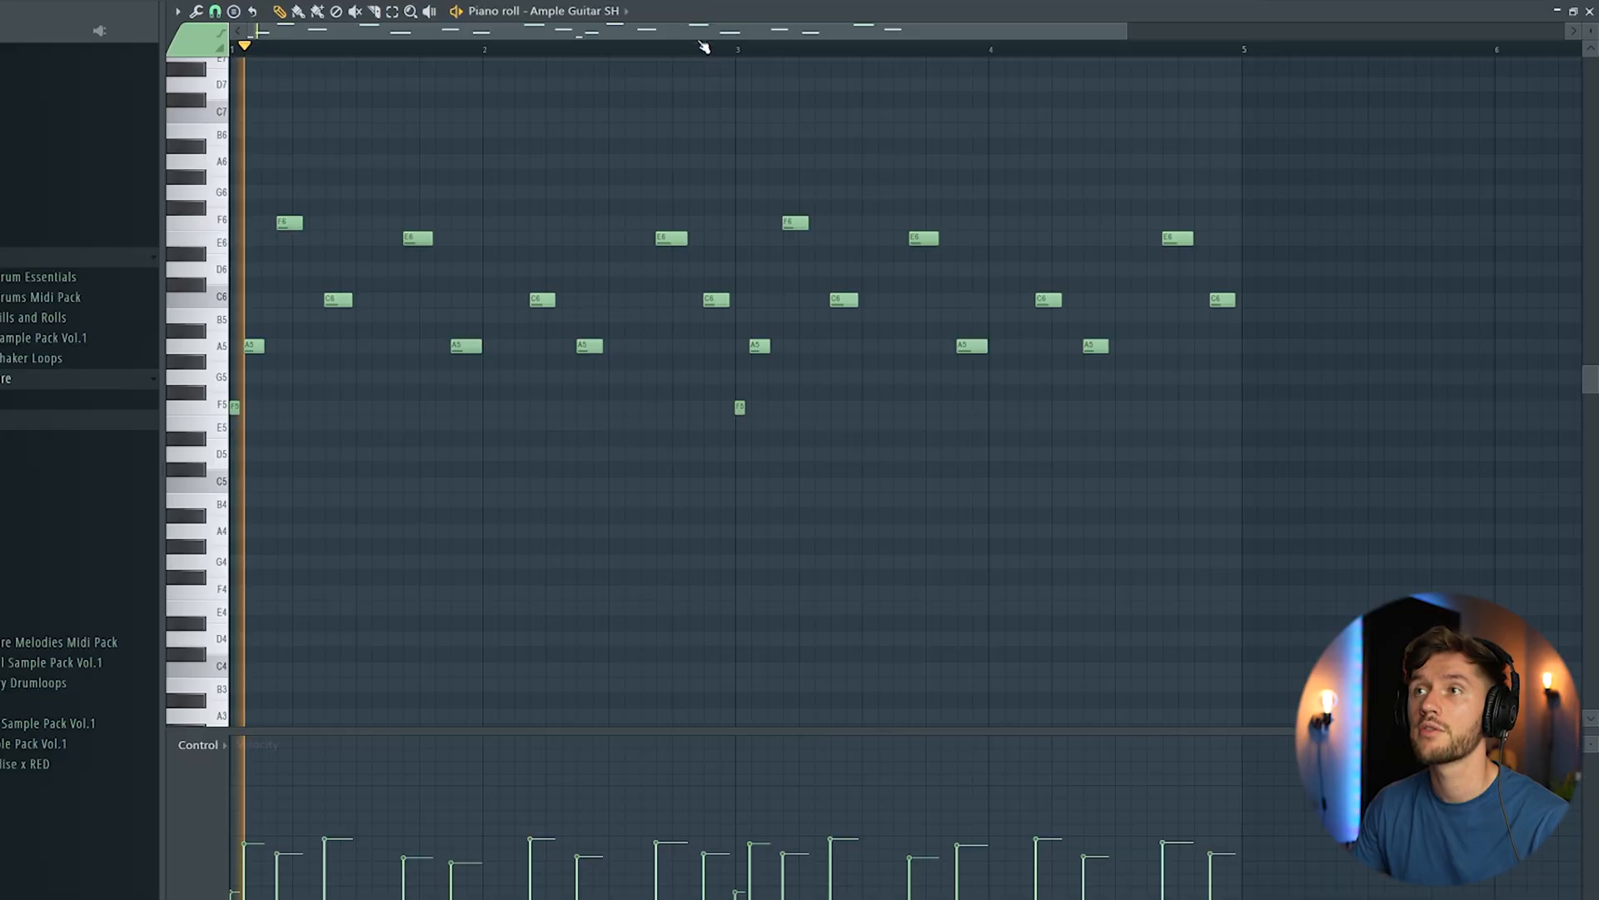
Step: Play the TOP GUITAR pattern and review the Ample Guitar SH effects: RC-20 Retro Color, Fruity delay 2, Pro-Q 3 and ValhallaVintageVerb
key("F9")
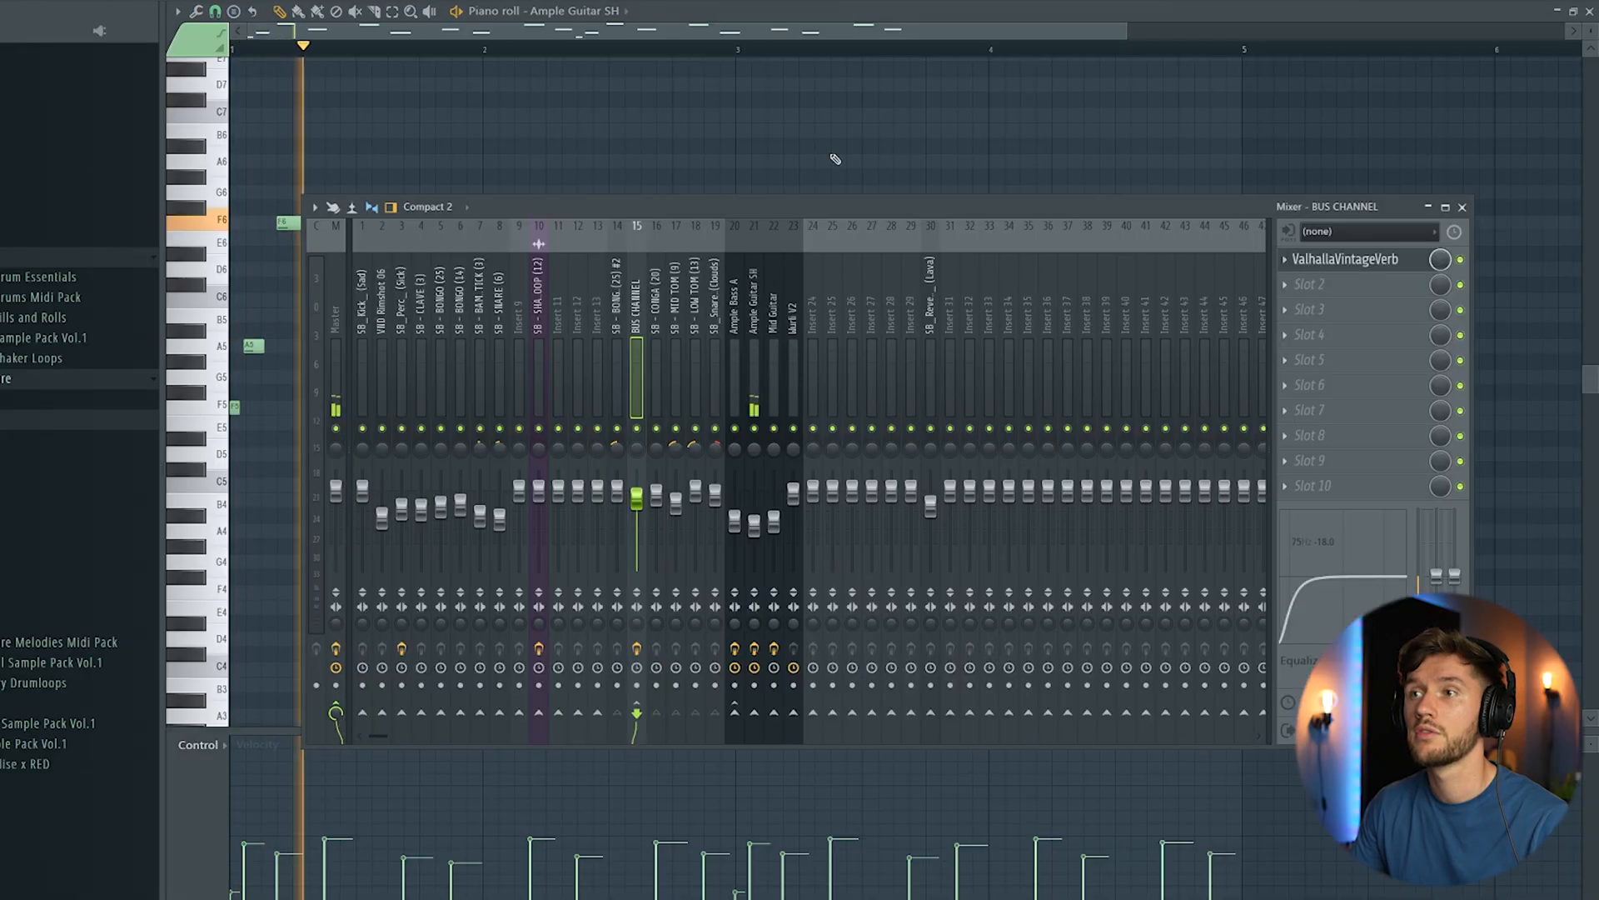
left_click(1333, 259)
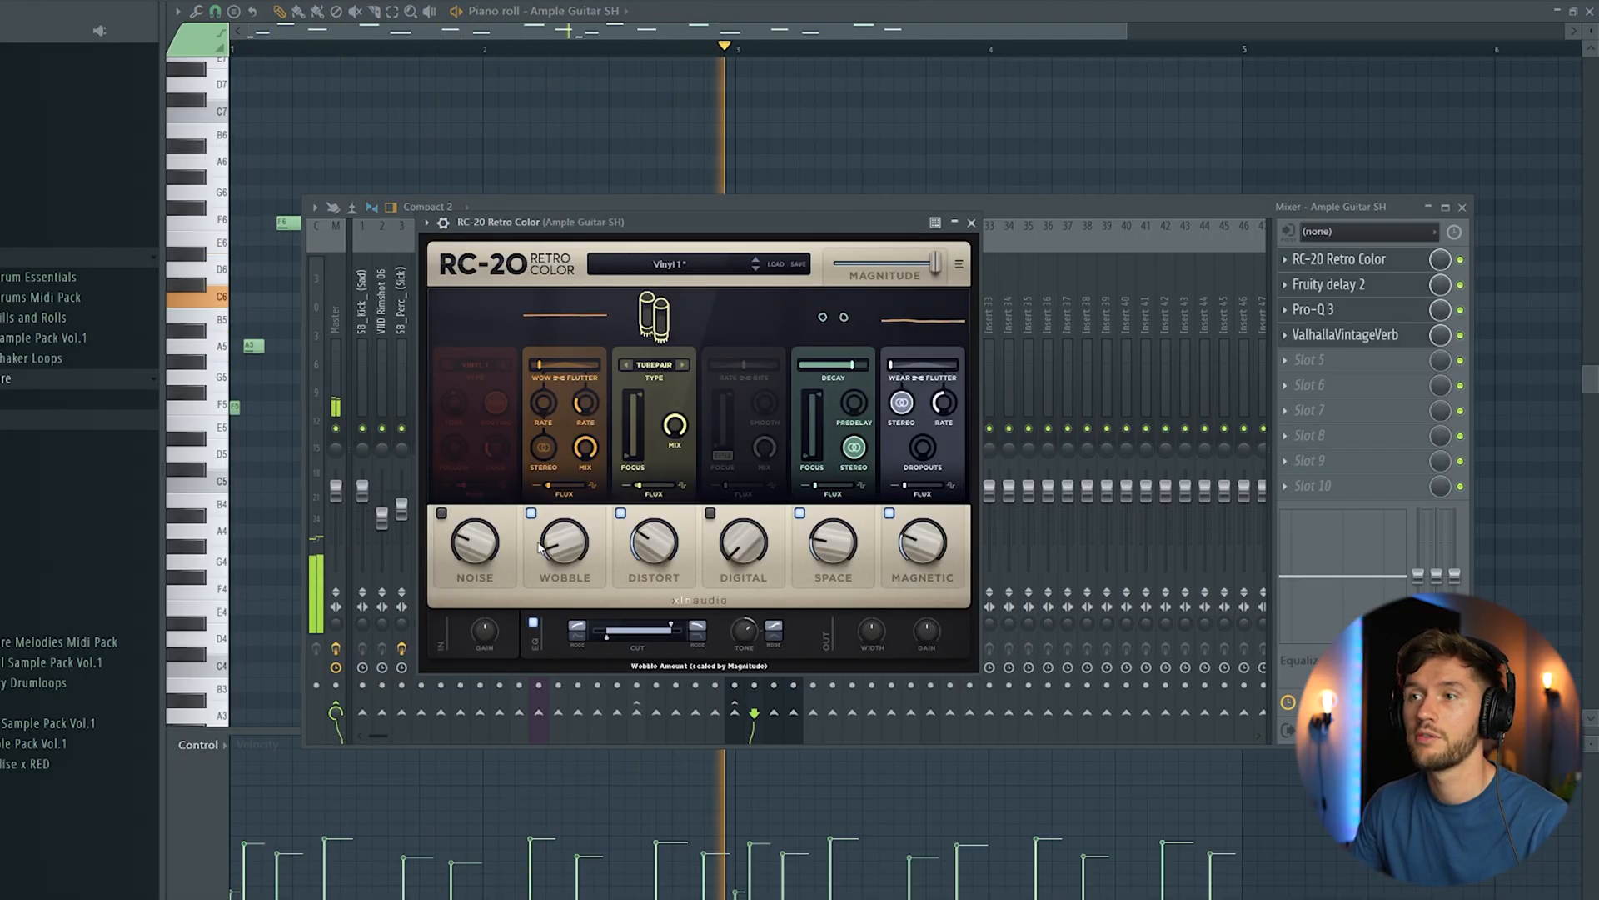
left_click(1333, 284)
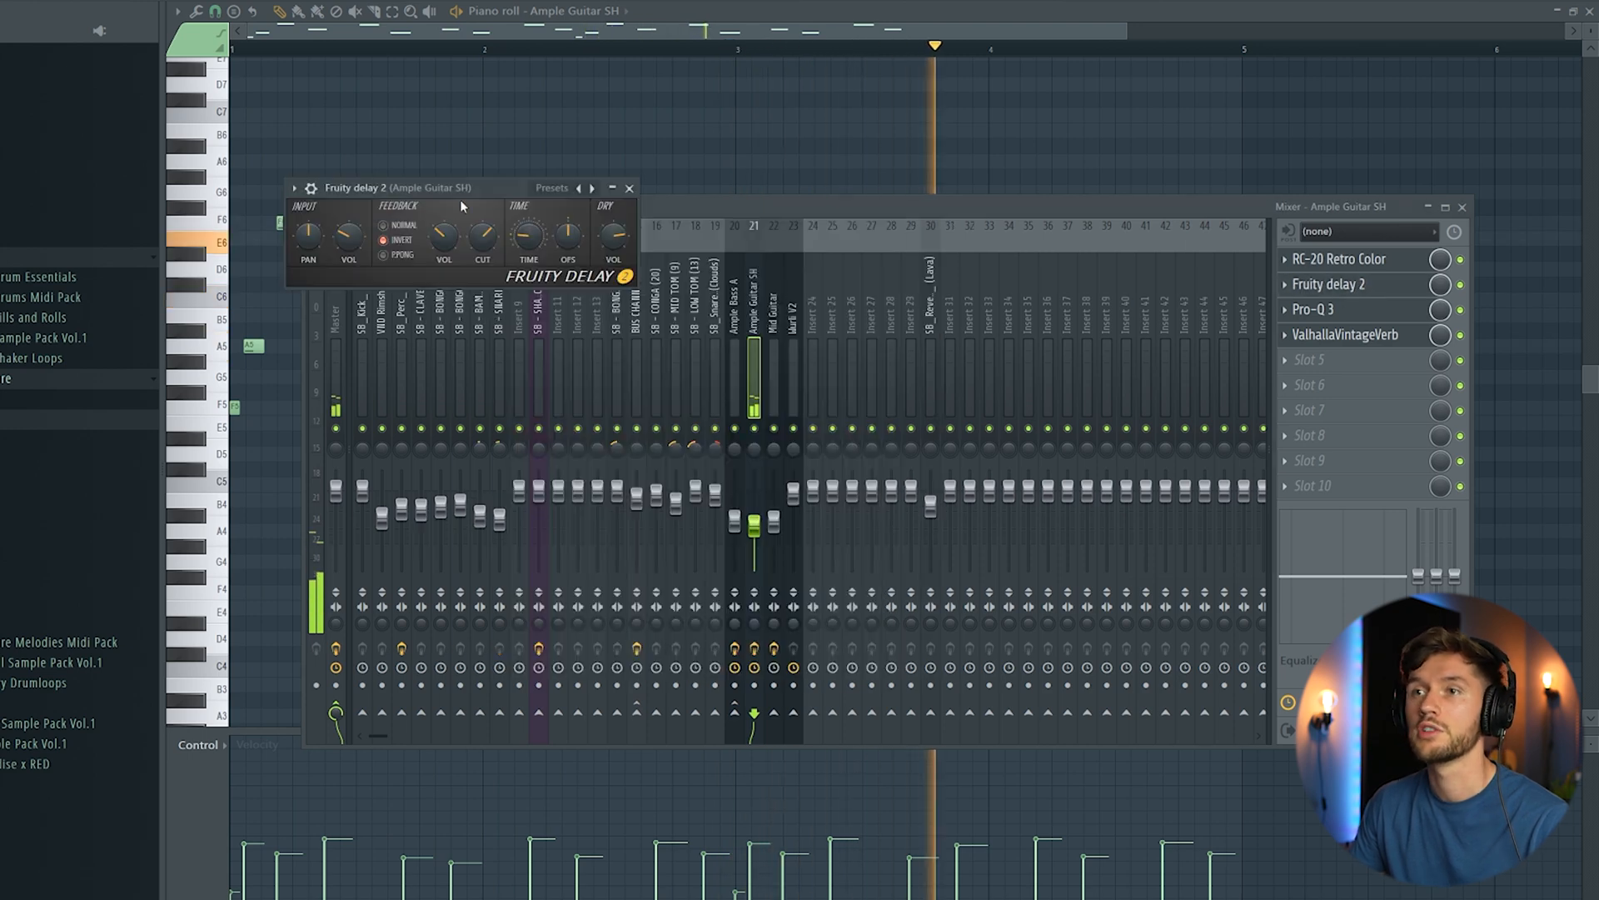
left_click(1399, 310)
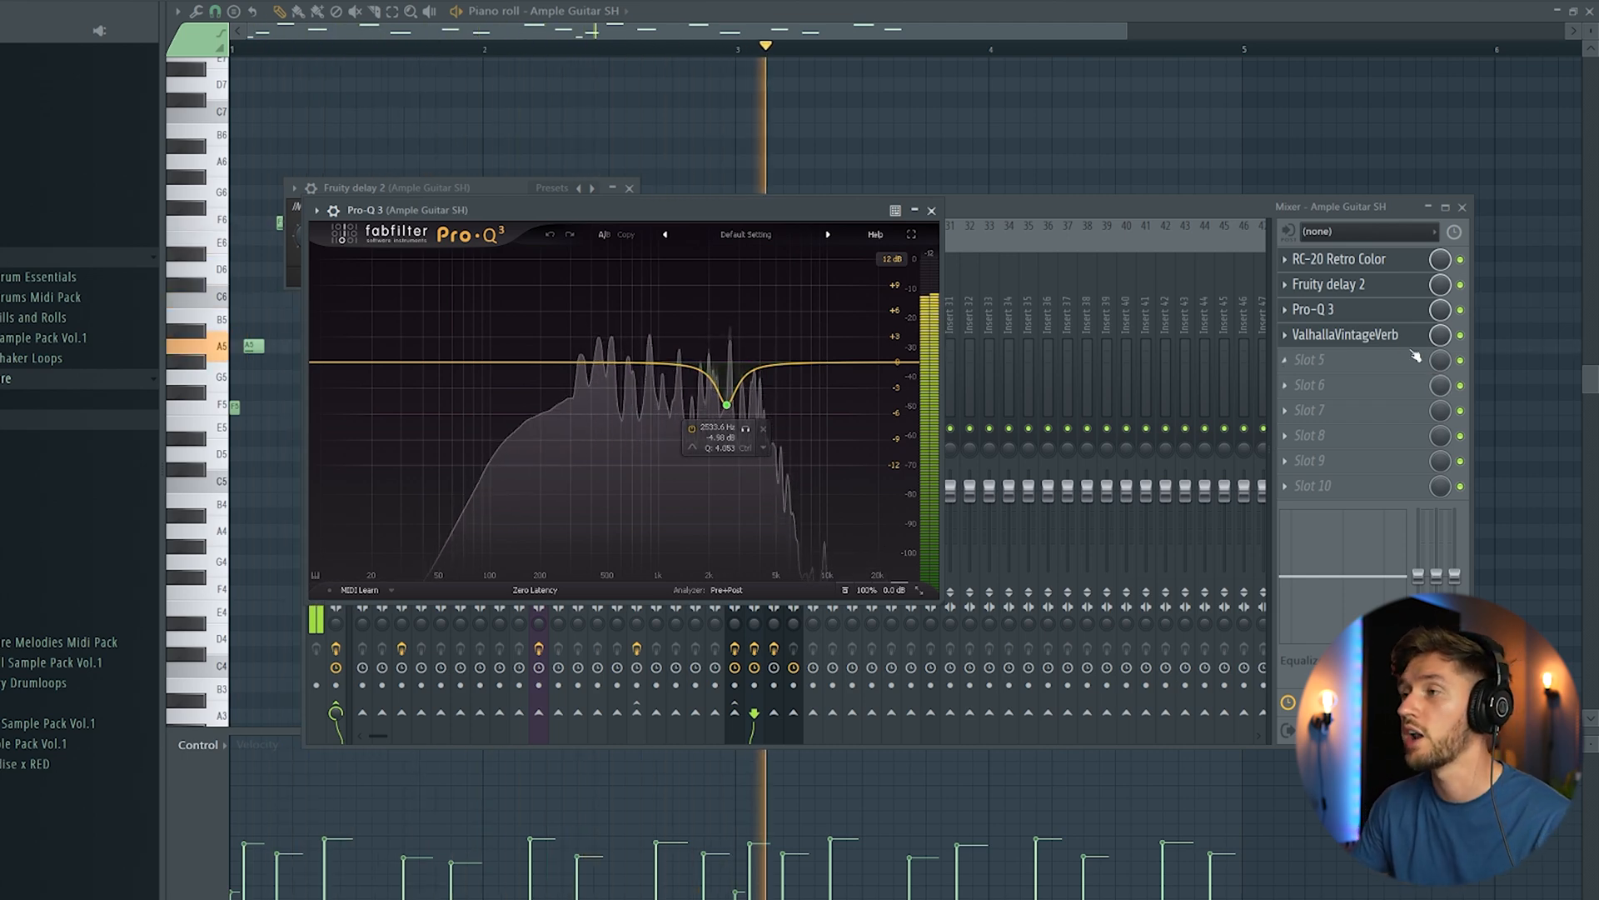
left_click(1345, 334)
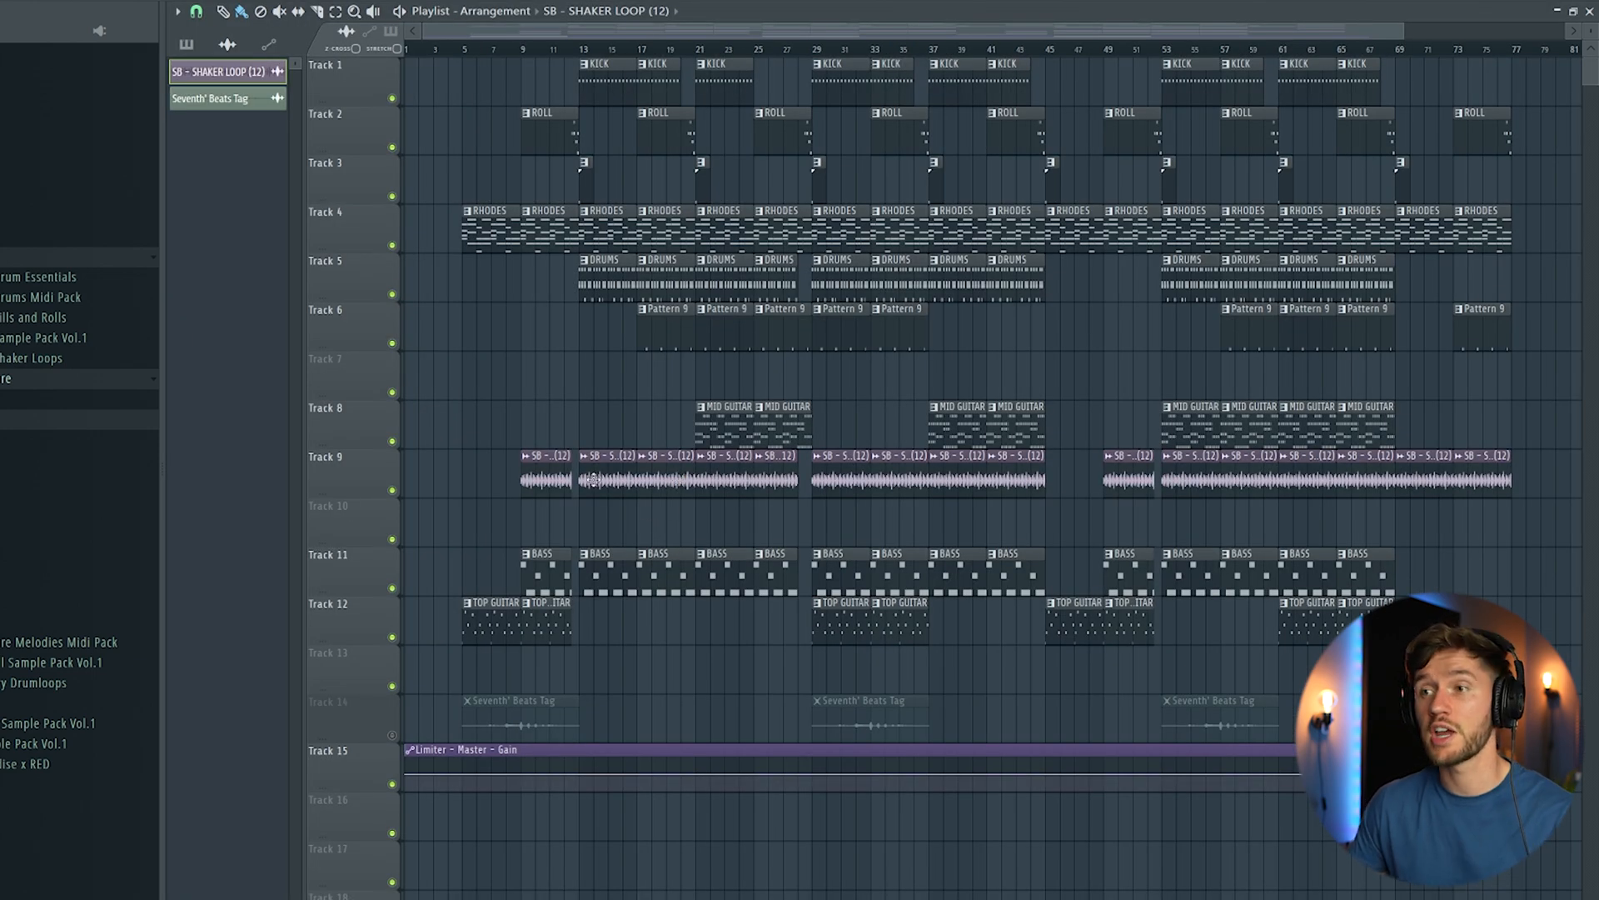
Step: Examine the SB - SHAKER LOOP (12) clip's sample settings on track 9 and play the arrangement from bar 5
double_click(591, 479)
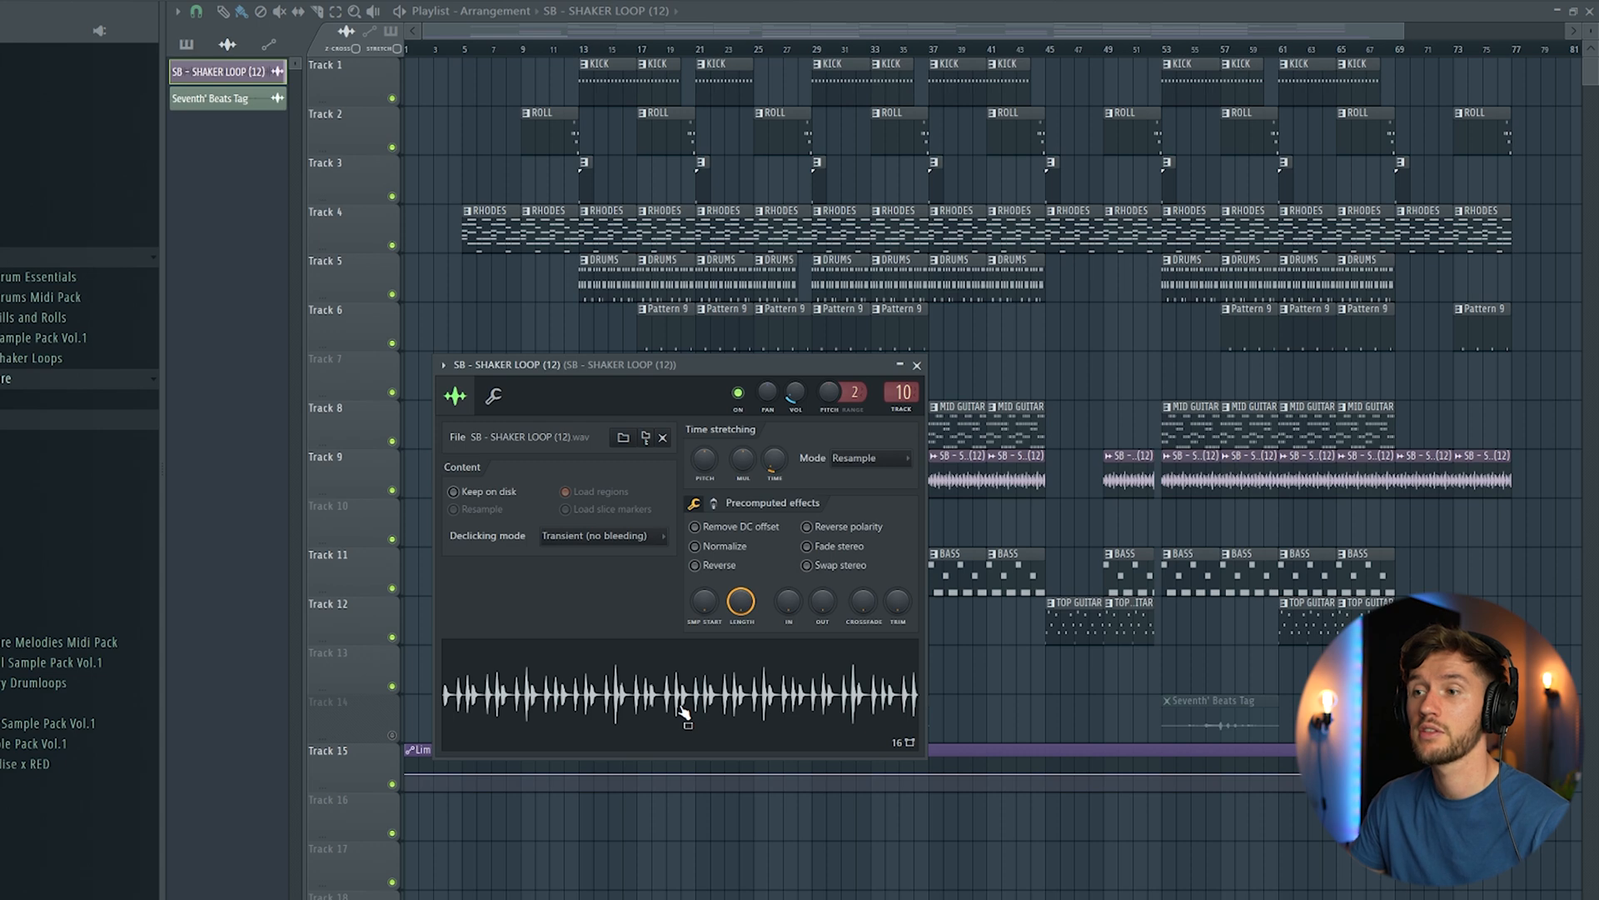
left_click(675, 23)
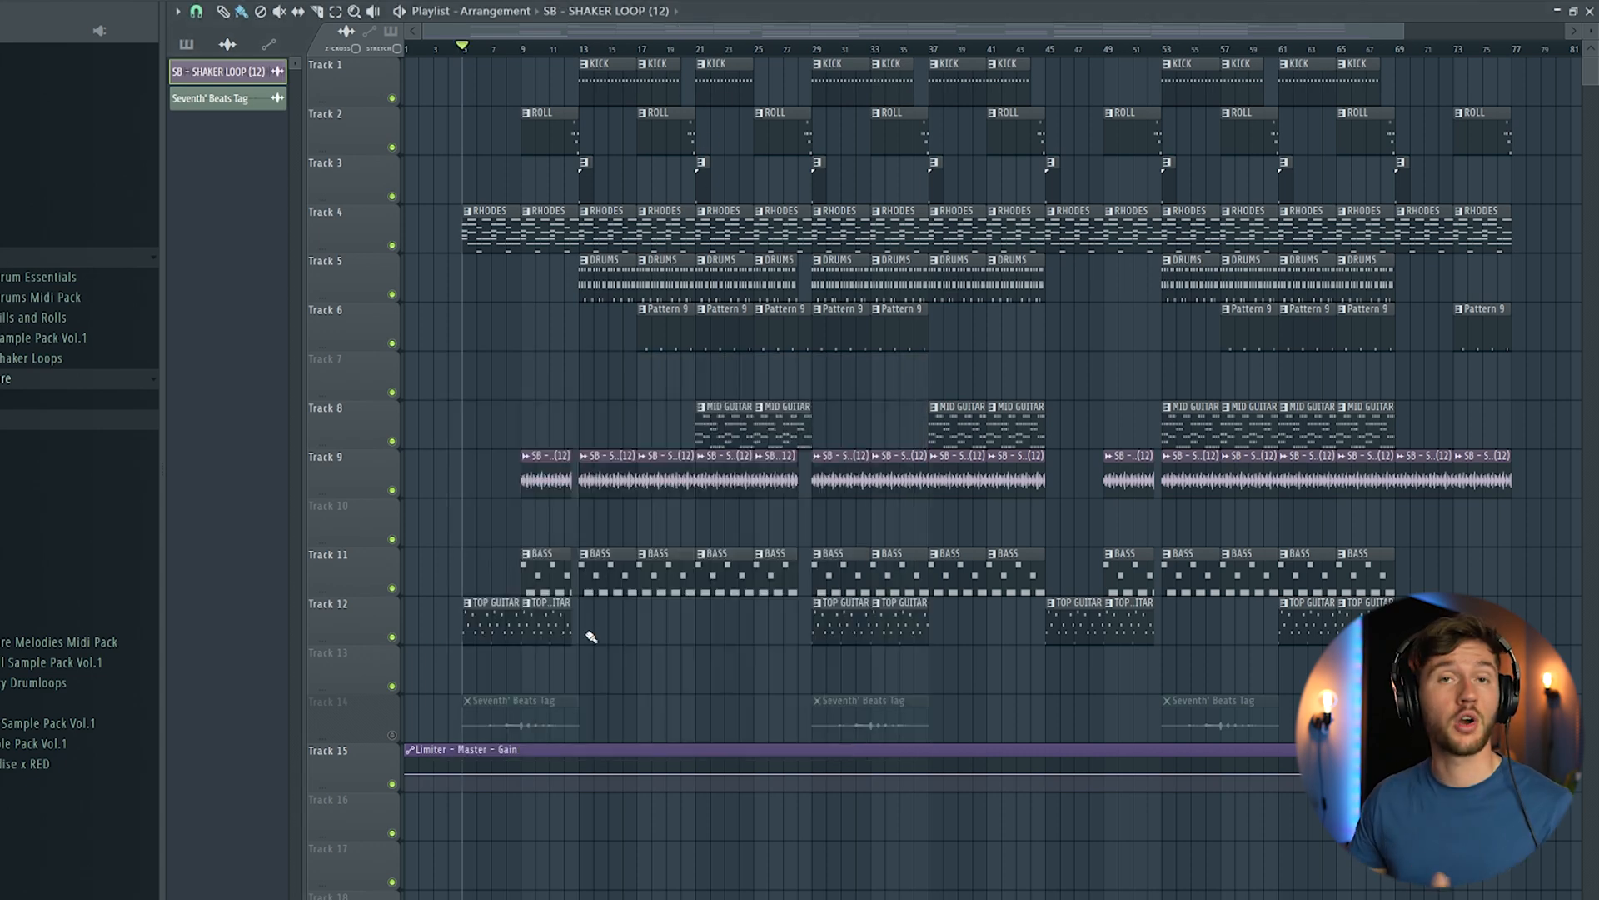
key("space")
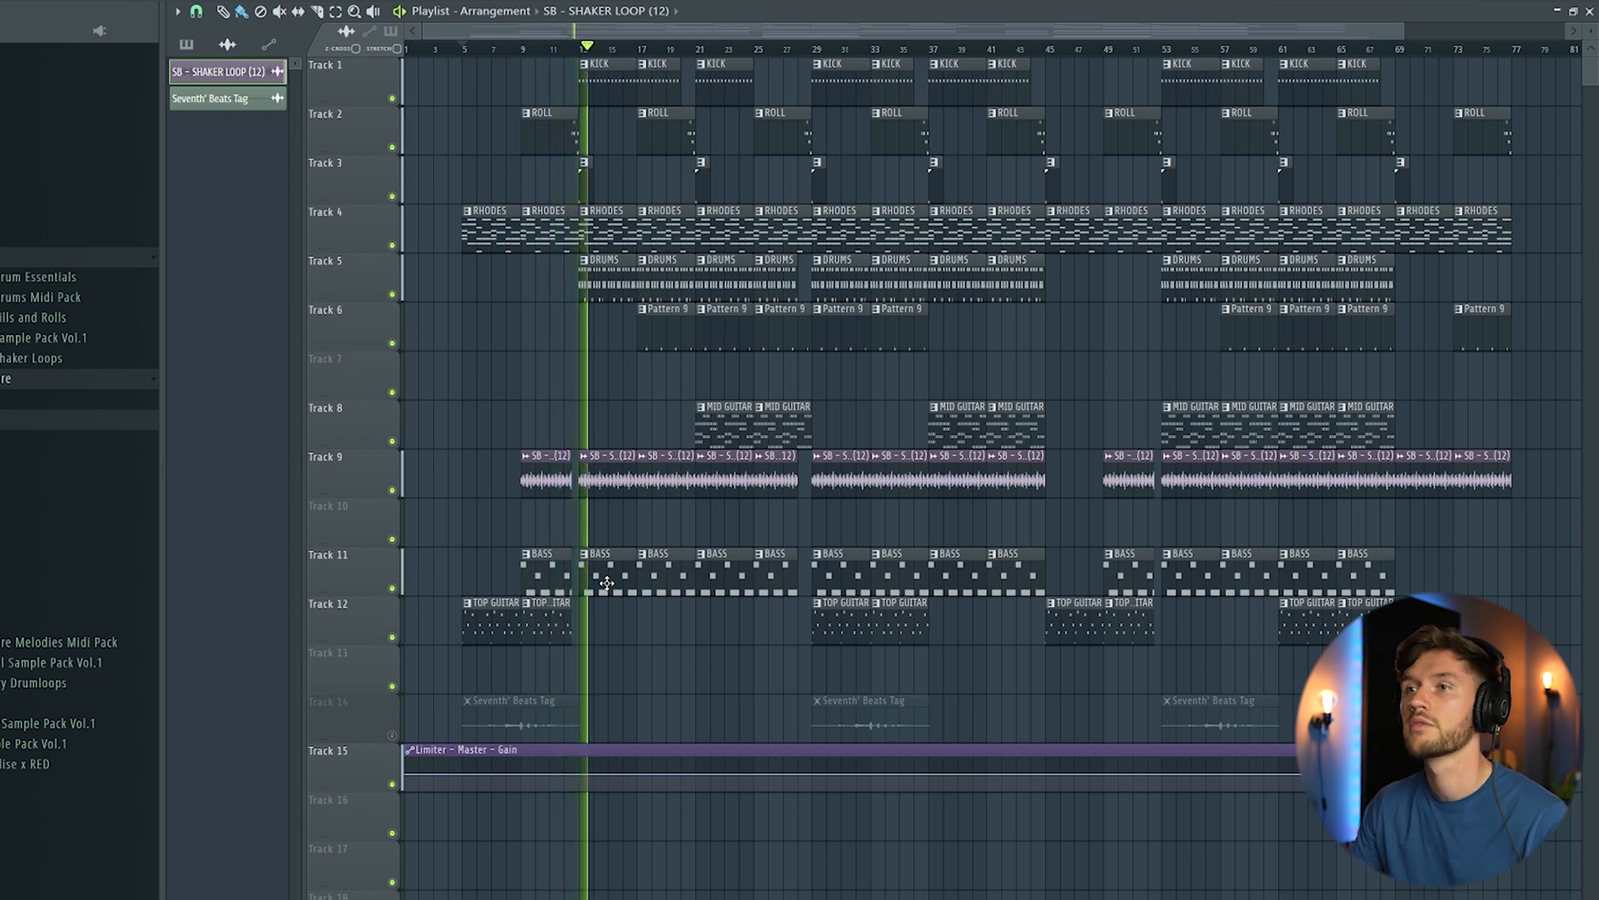
Step: Examine the KICK pattern's A4 notes across its four bars and return to the arrangement during playback
double_click(606, 65)
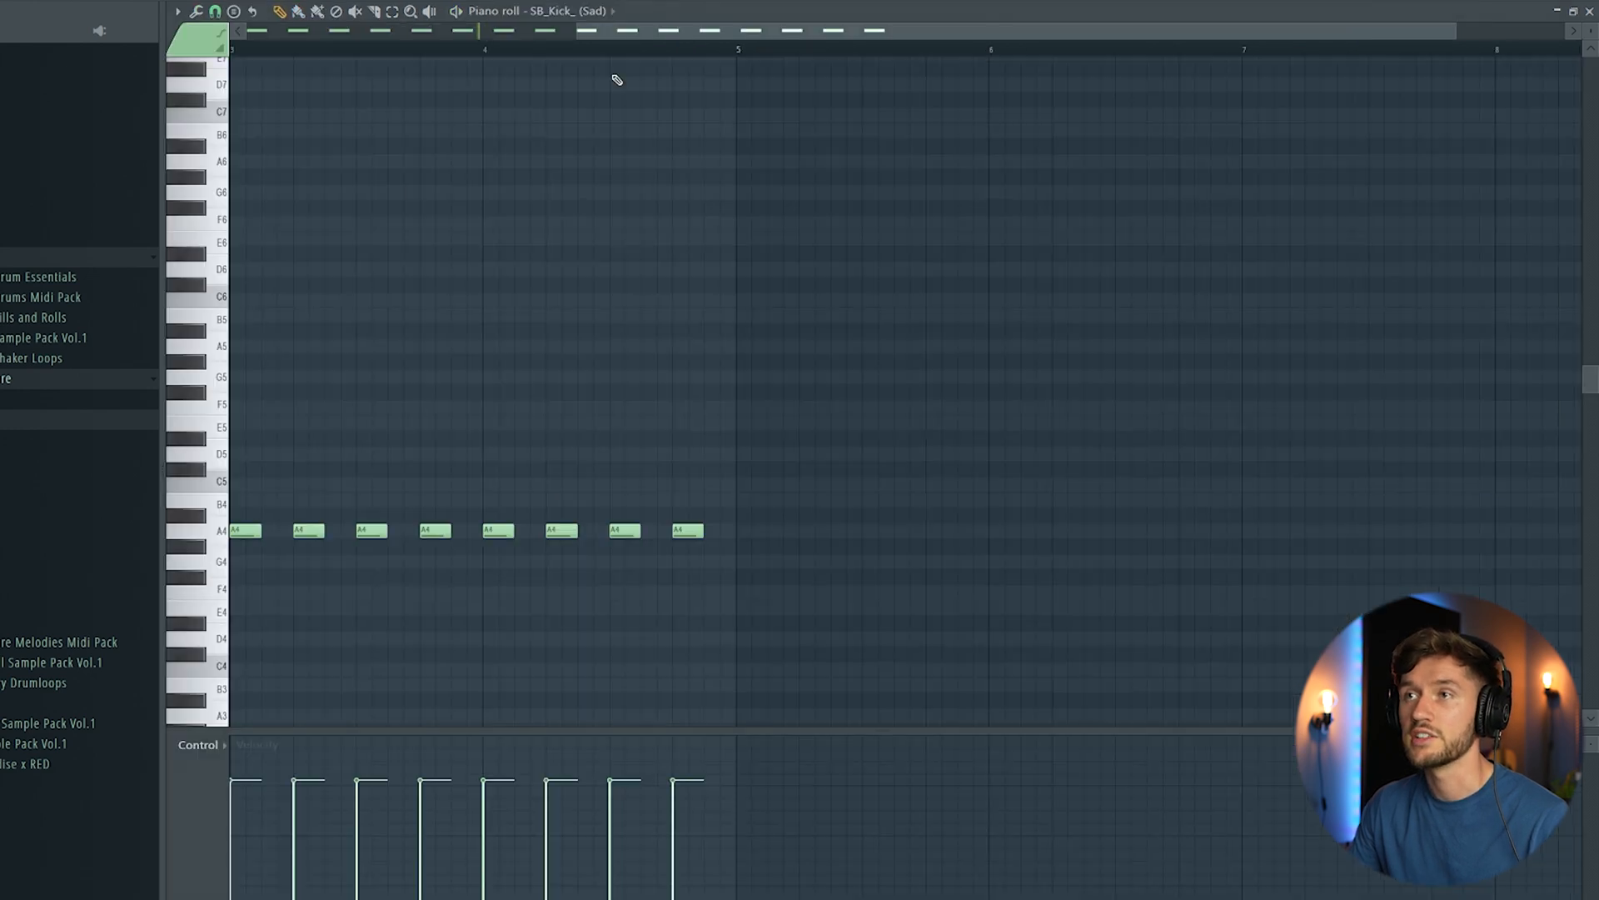
scroll(852, 301, "down", 1)
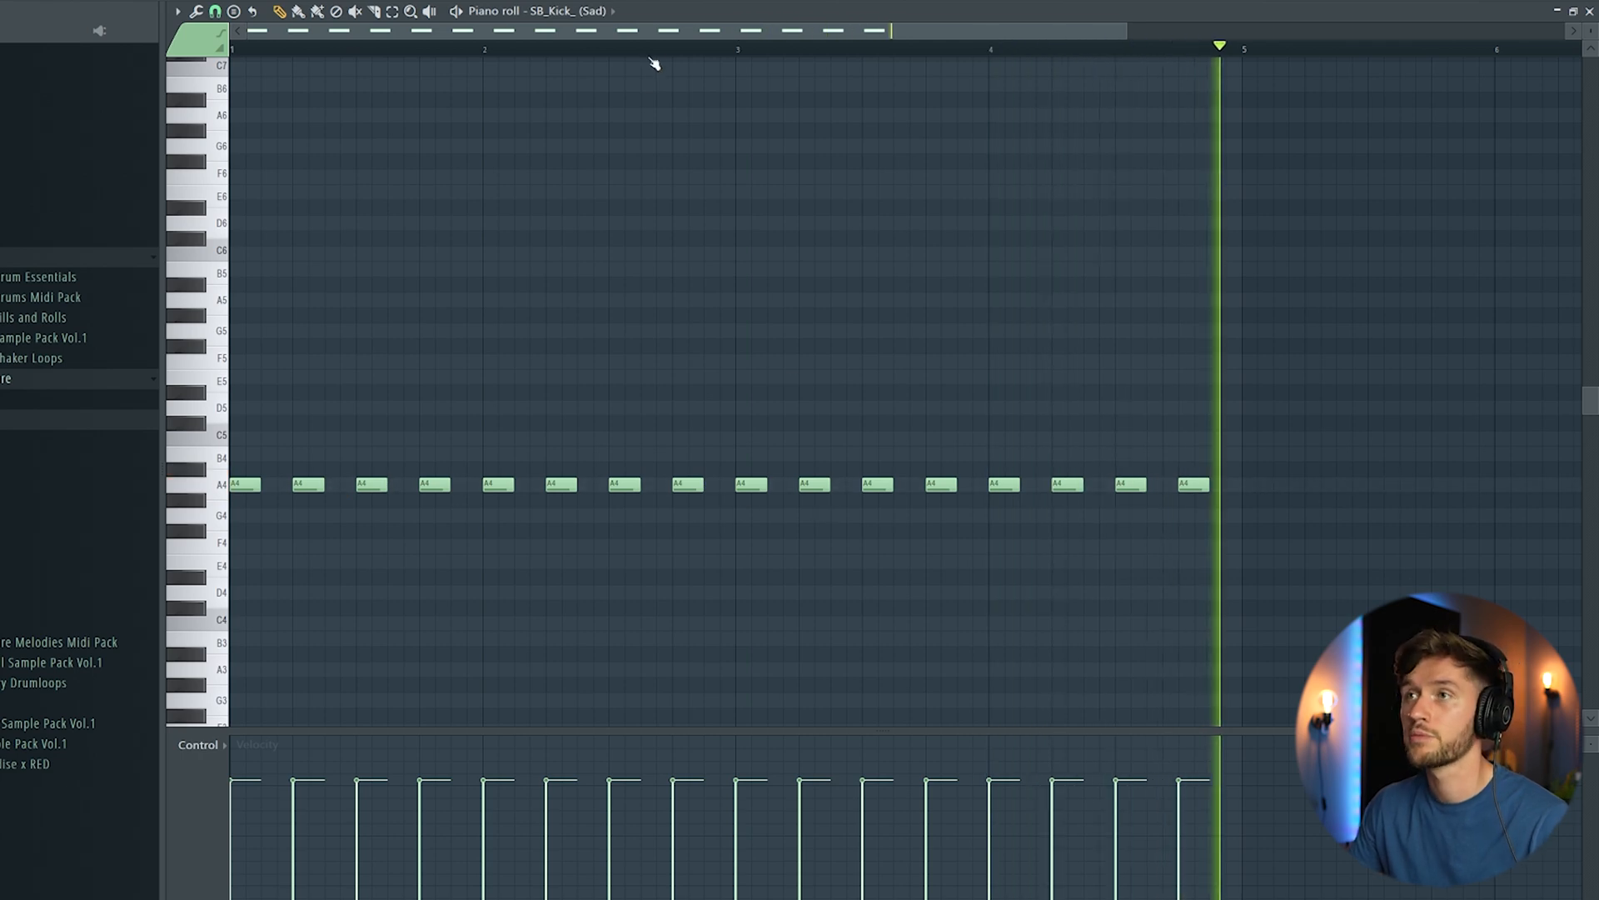
left_click(650, 2)
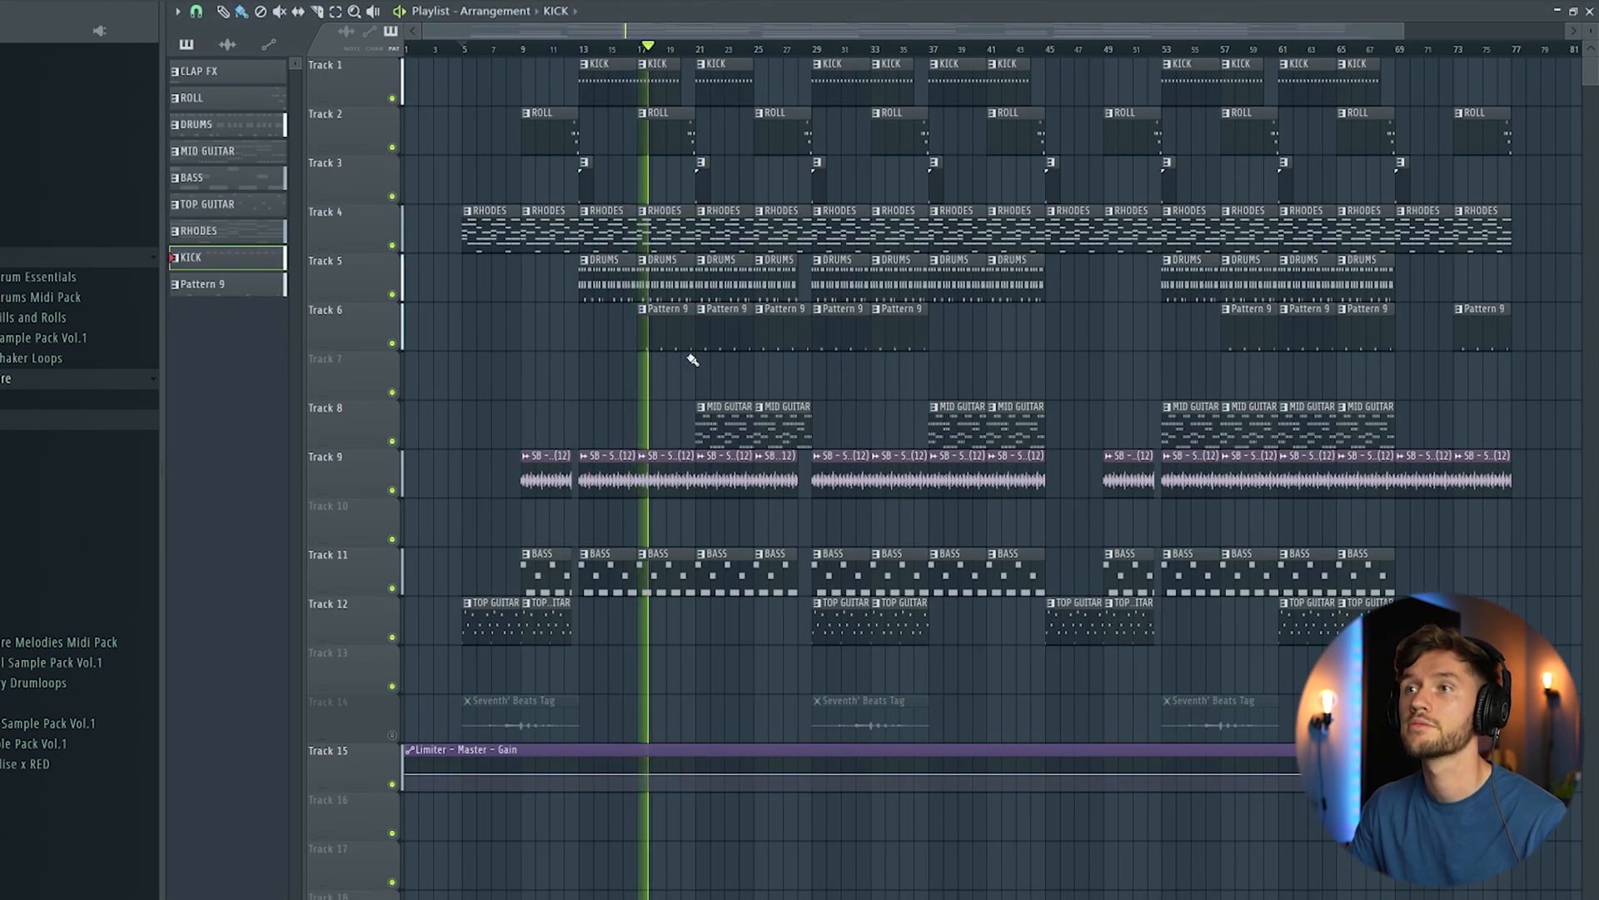
Step: Examine the SB - BONGO (25) notes of Pattern 9 on track 6 and return to the arrangement during playback
double_click(660, 322)
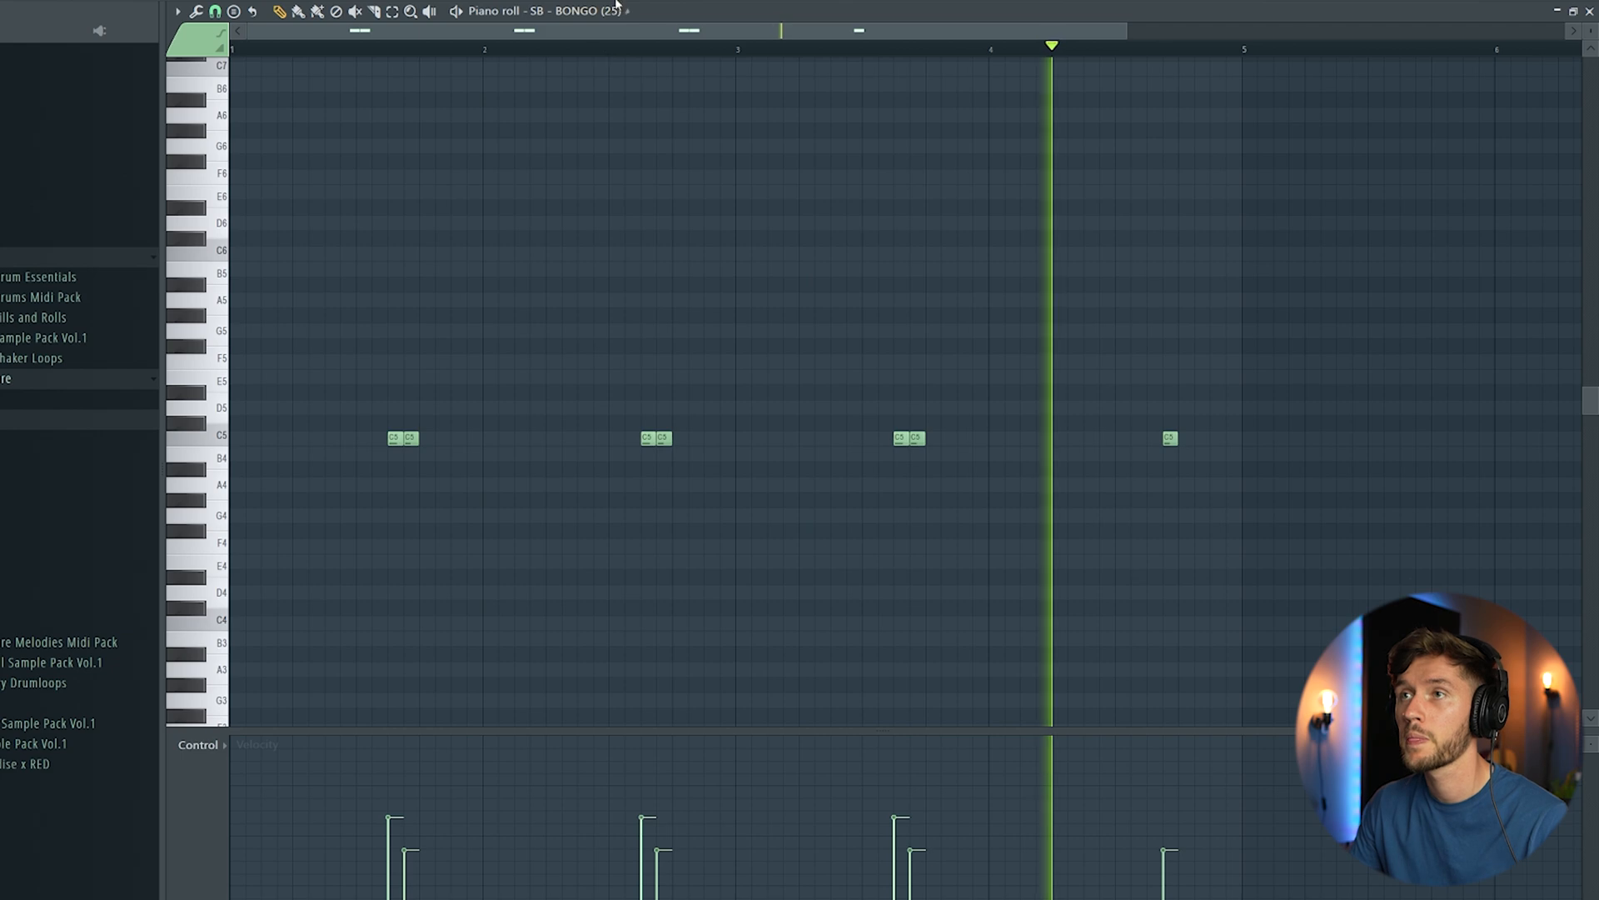
key("F5")
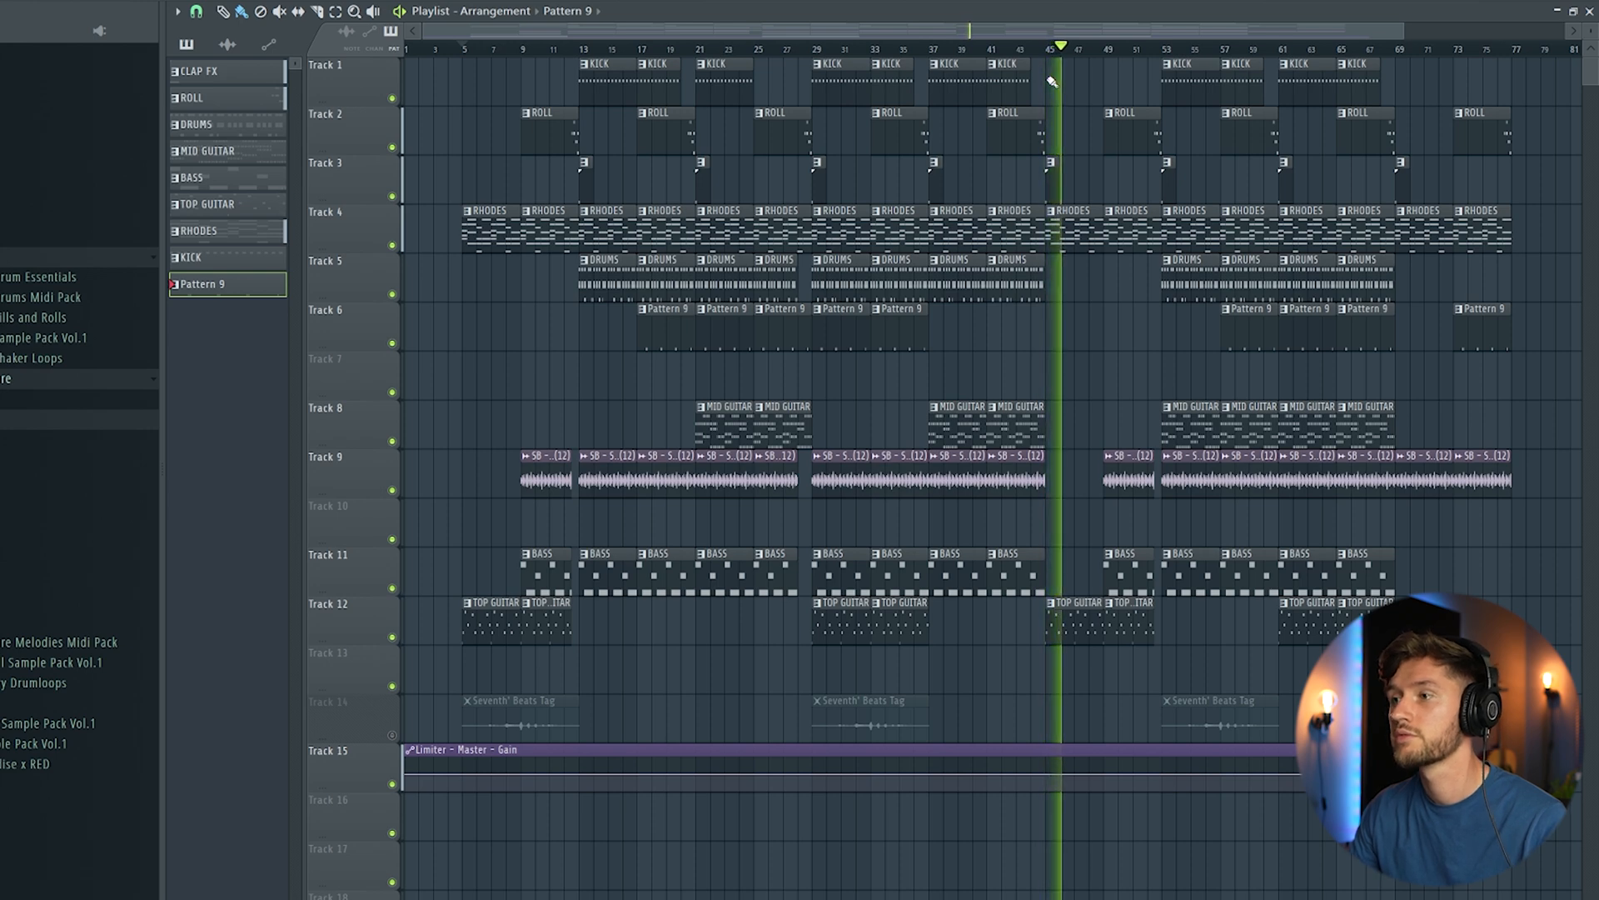
Step: Follow the playing arrangement through its later sections, reviewing which patterns and shaker clips enter or drop out up to bar 77
left_click_drag(424, 32, 595, 35)
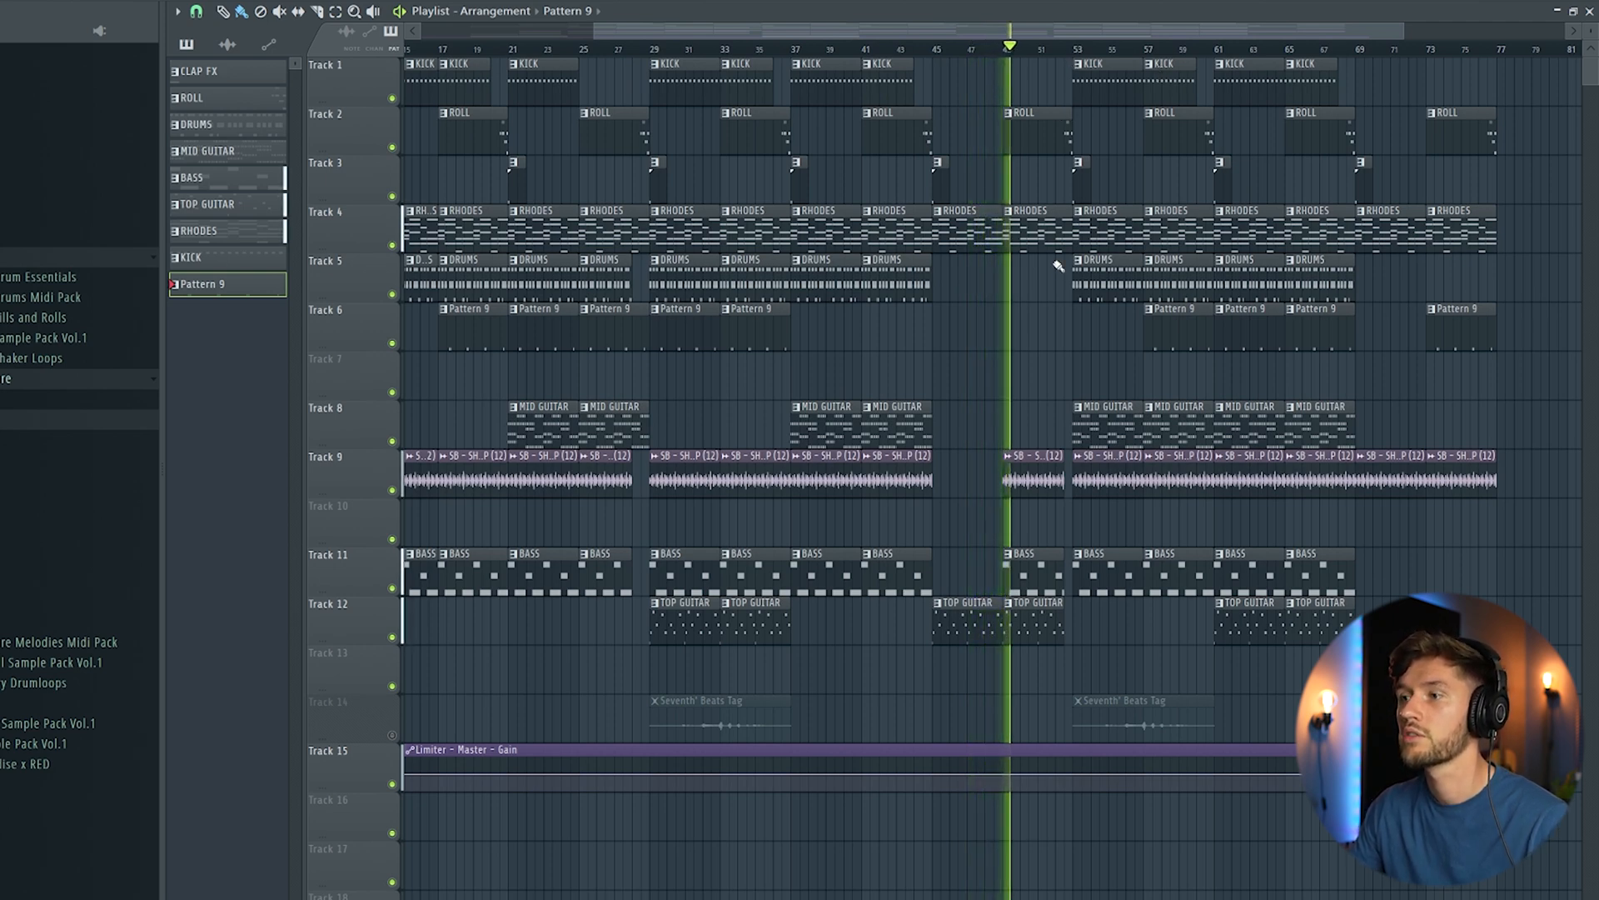
left_click_drag(1035, 32, 893, 32)
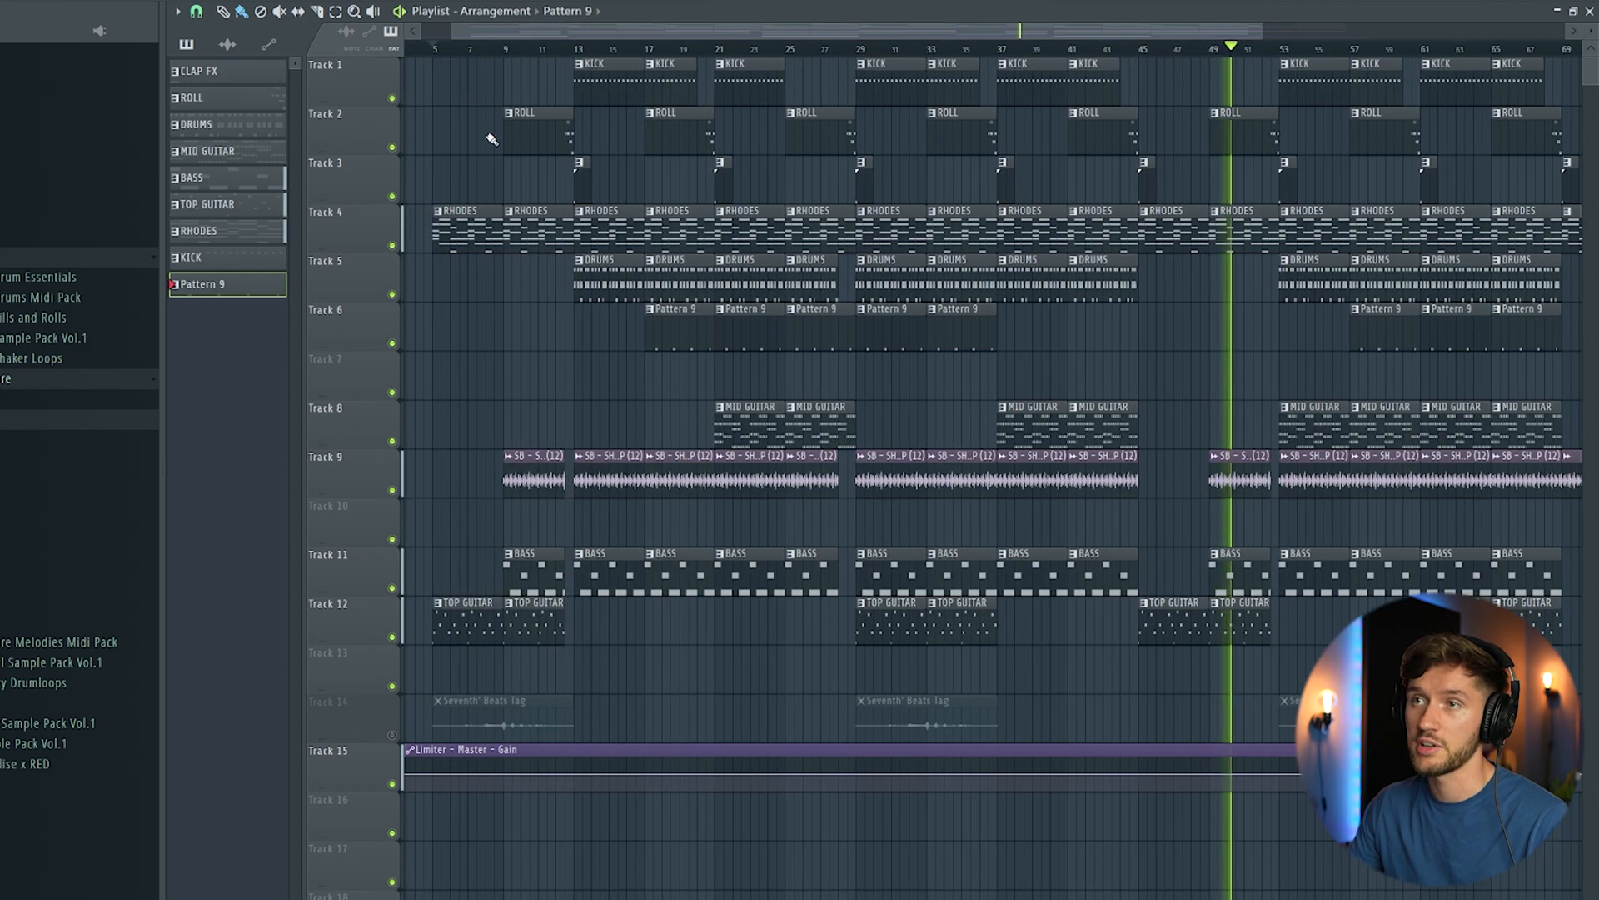
left_click_drag(658, 27, 860, 25)
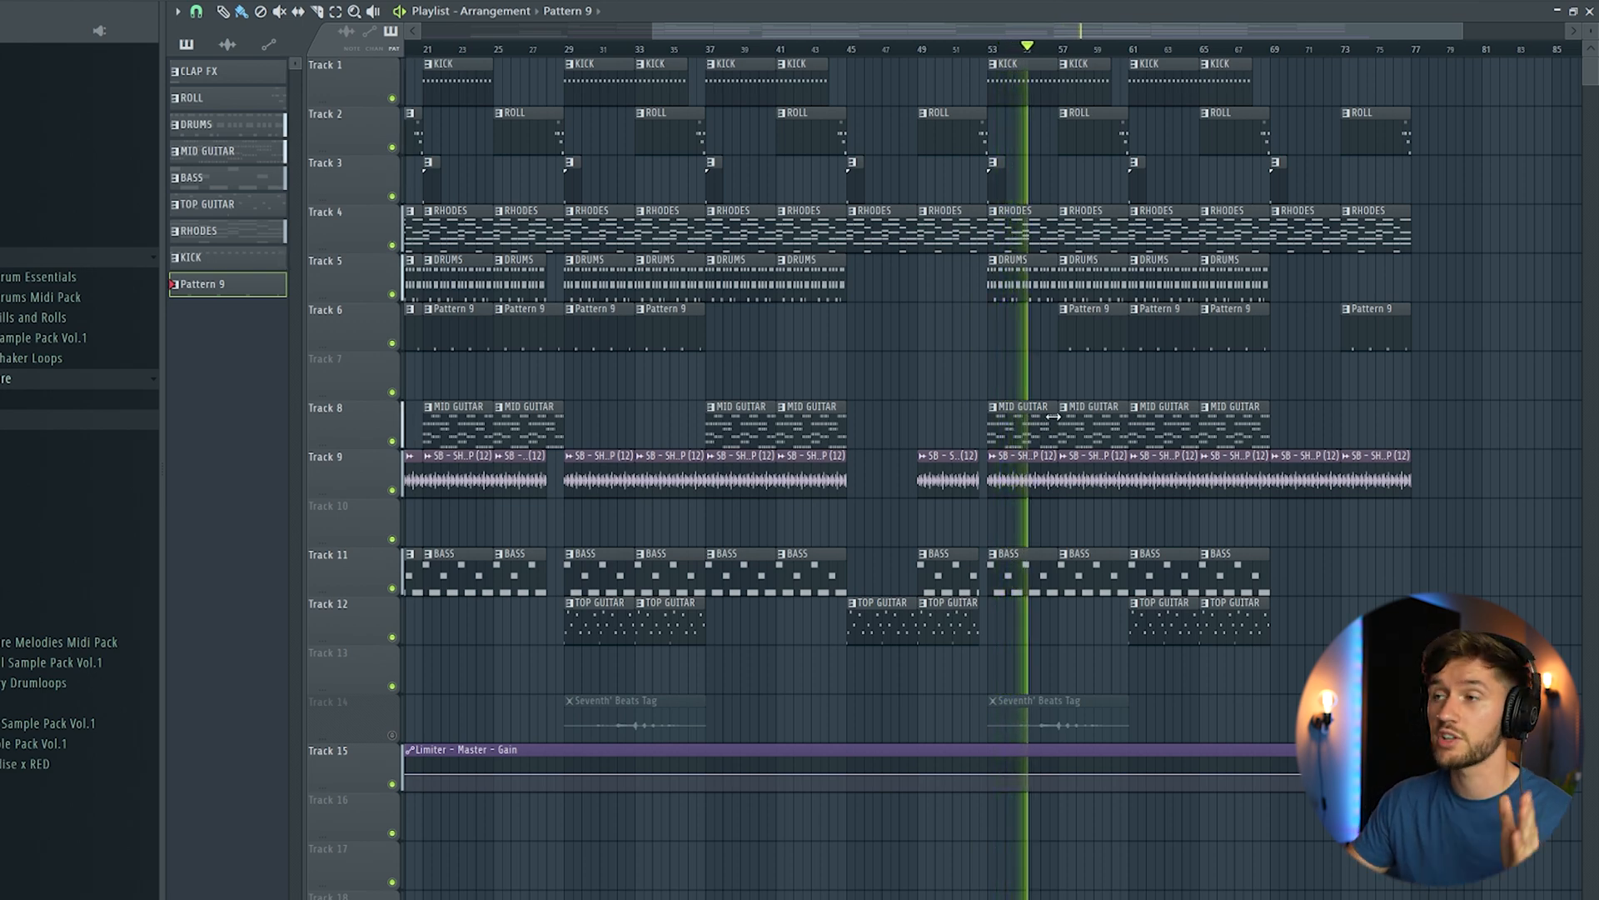
mouse_move(899, 31)
left_mouse_down()
mouse_move(780, 40)
mouse_move(880, 43)
left_mouse_up()
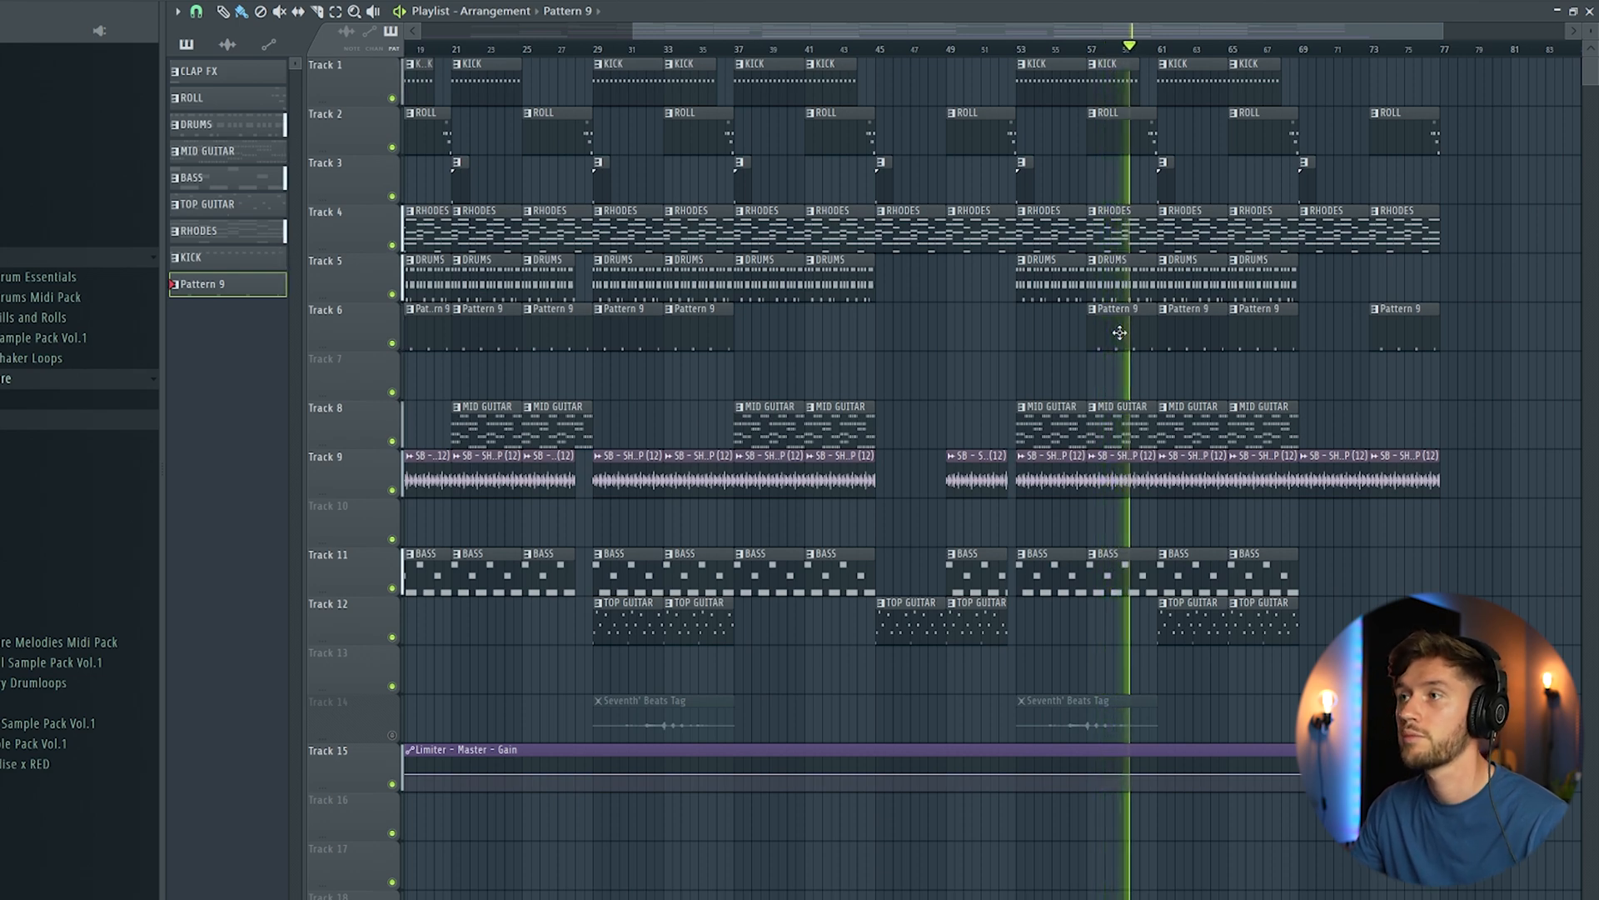
left_click_drag(921, 23, 991, 23)
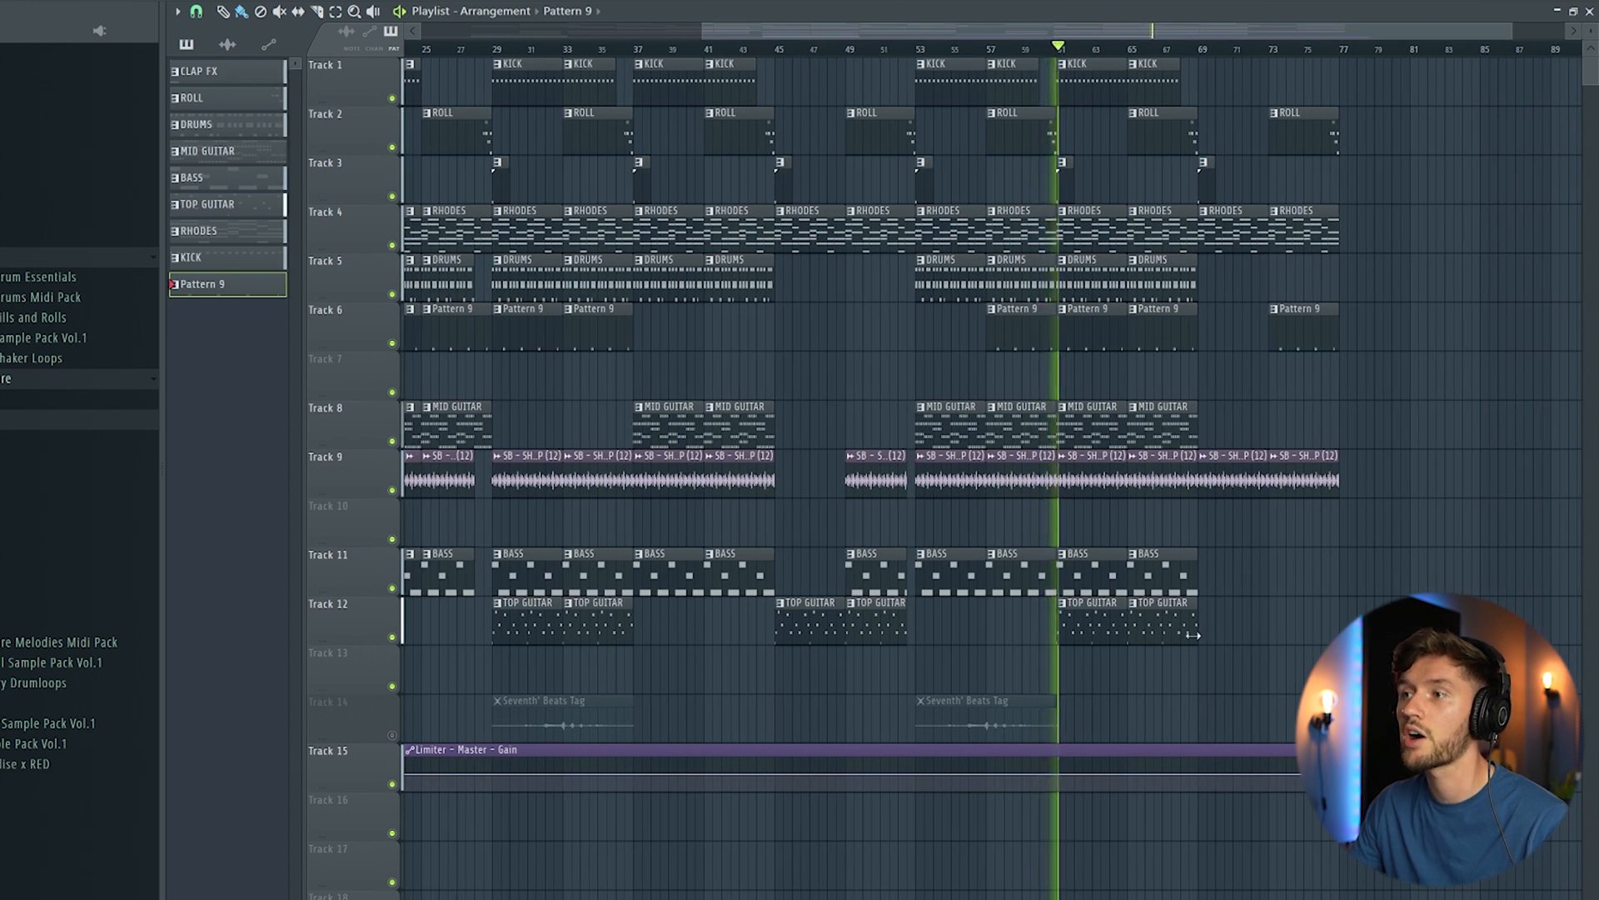